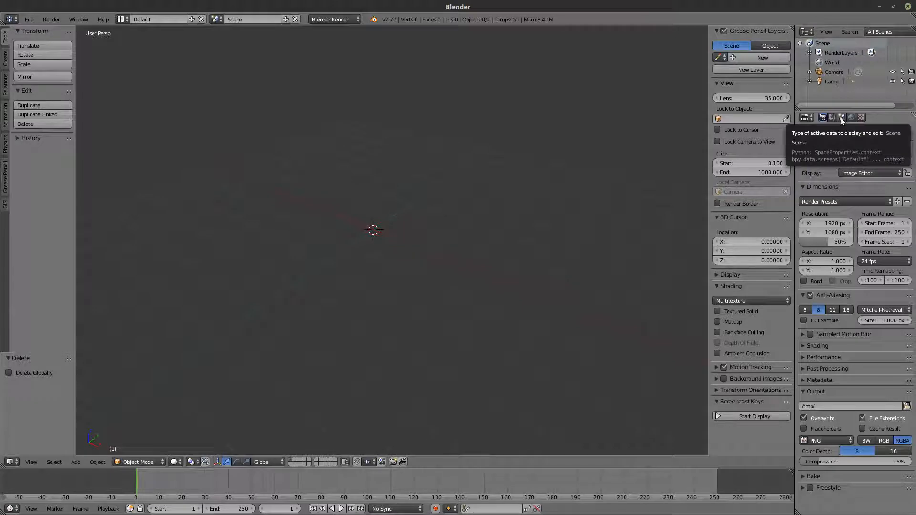
Set the scene's length units to metric using the Meters unit preset
{"action": "left_click", "coordinate": [840, 117]}
{"action": "left_click", "coordinate": [858, 231]}
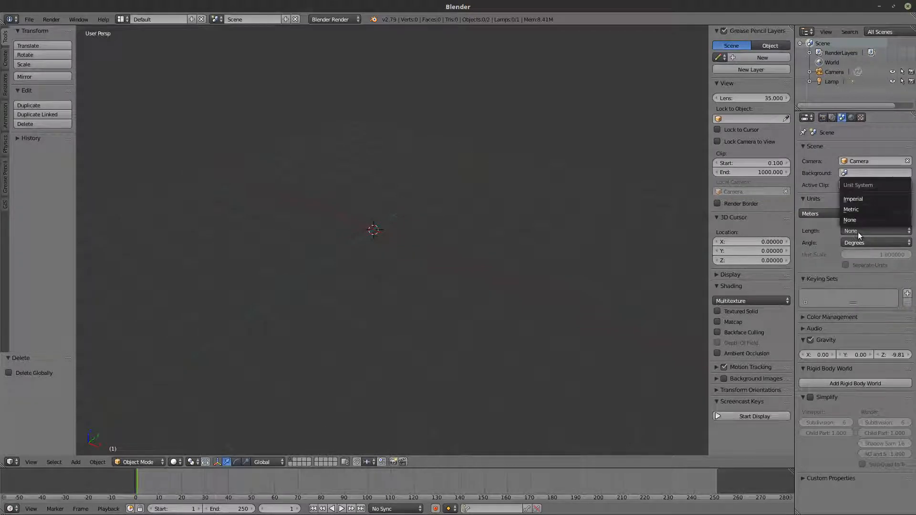
{"action": "left_click", "coordinate": [859, 200]}
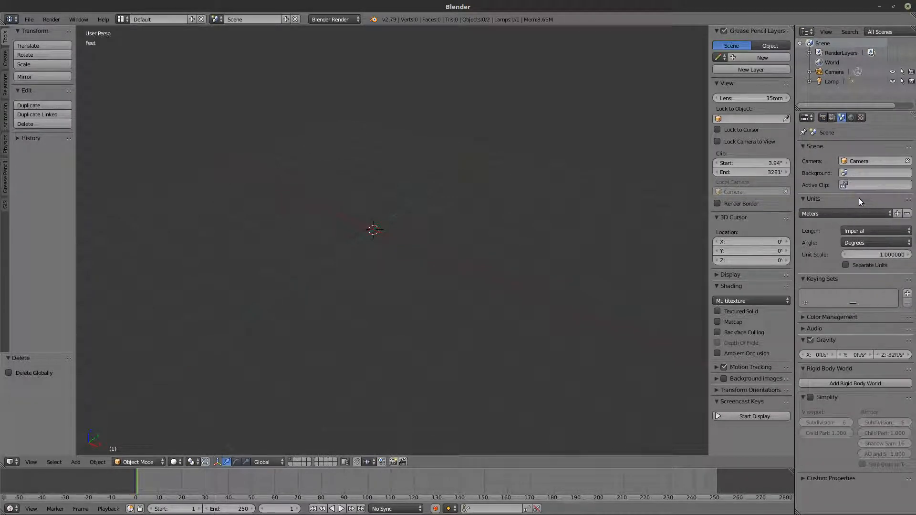
{"action": "left_click", "coordinate": [843, 211]}
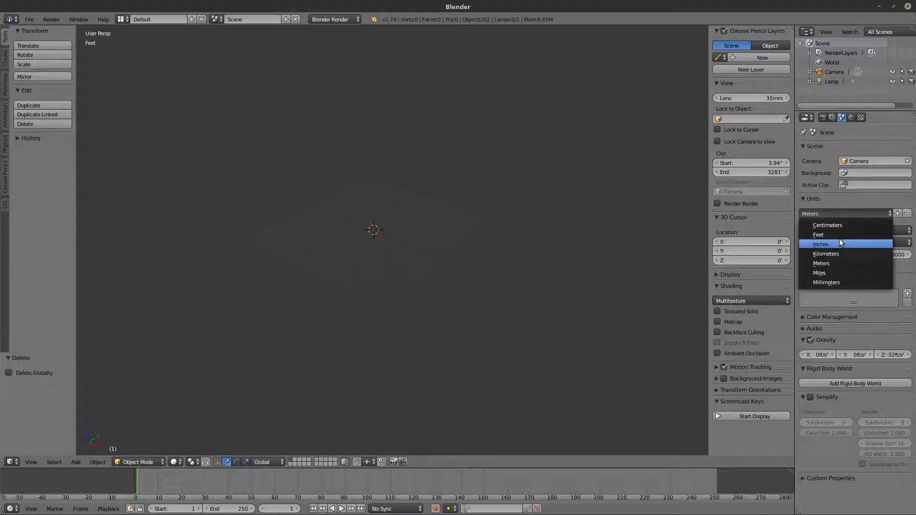
{"action": "left_click", "coordinate": [822, 263]}
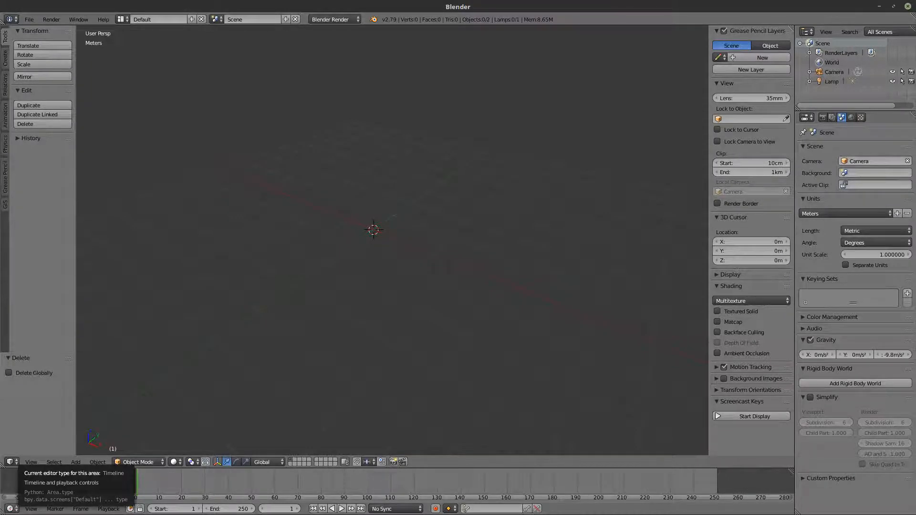
Switch to the Building Construction Illustrated PDF and browse its title page, contents, preface and The Building Site chapter
{"action": "key", "text": "alt+Tab"}
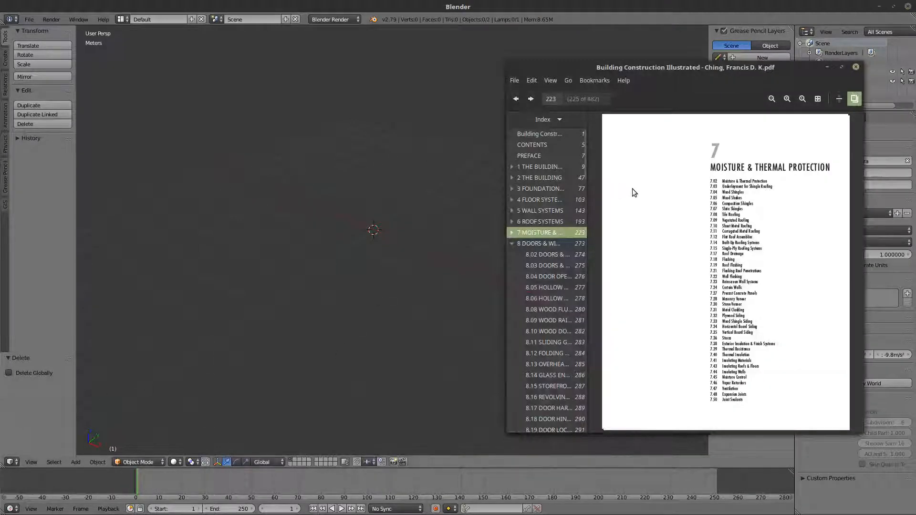
{"action": "left_click", "coordinate": [544, 133]}
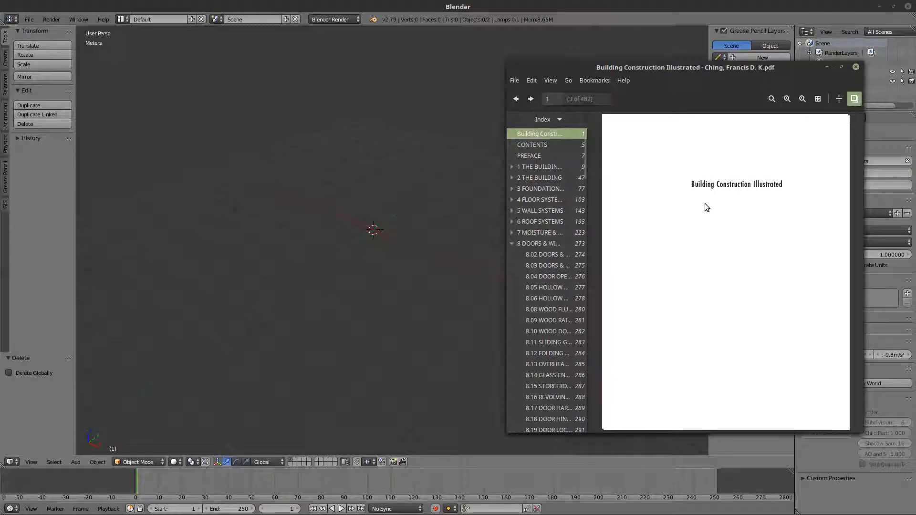
{"action": "left_click", "coordinate": [548, 146]}
{"action": "left_click", "coordinate": [537, 153]}
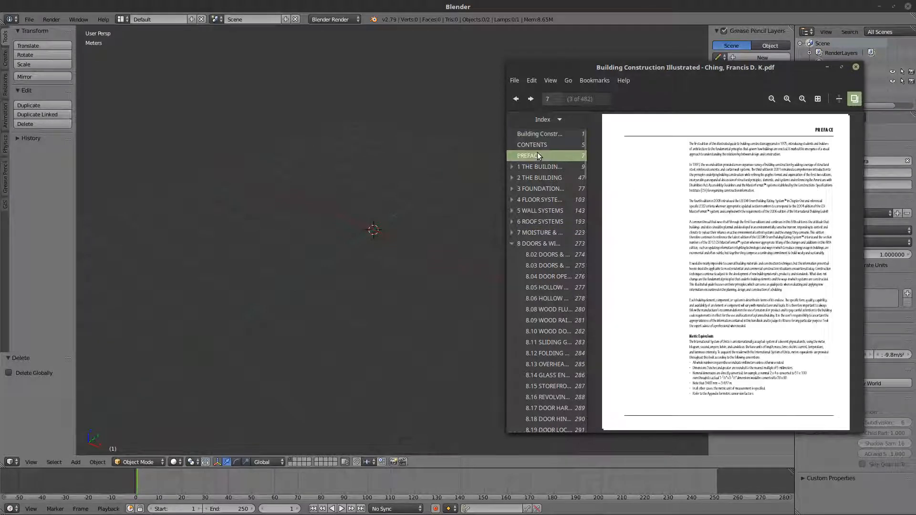
{"action": "left_click", "coordinate": [537, 166]}
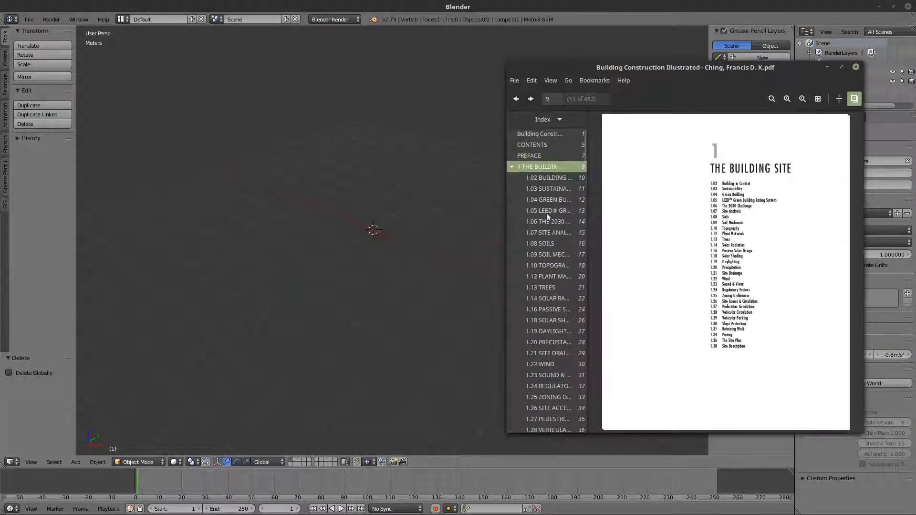
{"action": "left_click", "coordinate": [535, 135]}
Go to section 8.03 Doors & Doorways in chapter 8 of the PDF
{"action": "scroll", "coordinate": [551, 196], "scroll_direction": "down", "scroll_amount": 10}
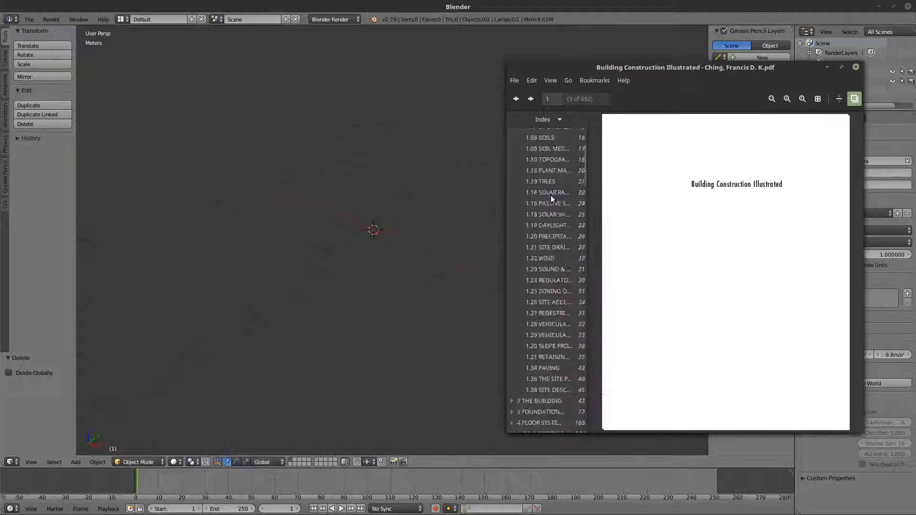
{"action": "scroll", "coordinate": [534, 228], "scroll_direction": "down", "scroll_amount": 3}
{"action": "left_click", "coordinate": [540, 185]}
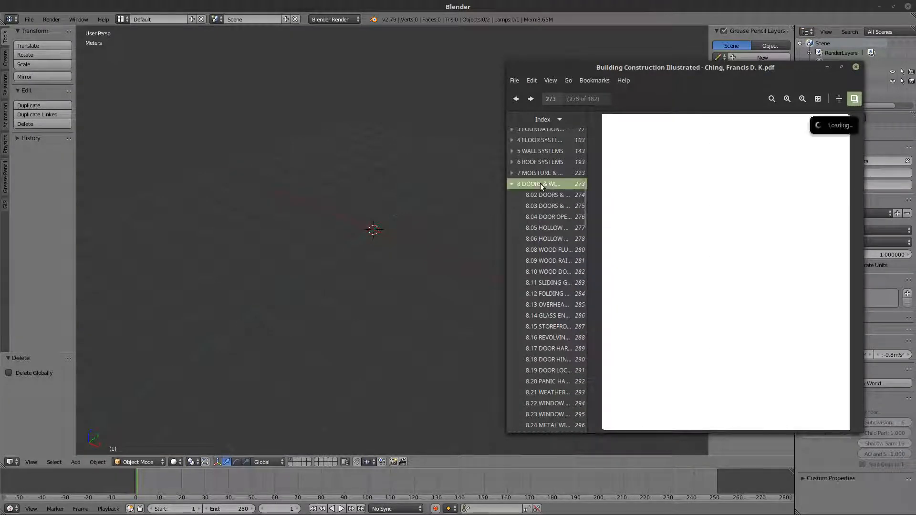
{"action": "left_click", "coordinate": [541, 192]}
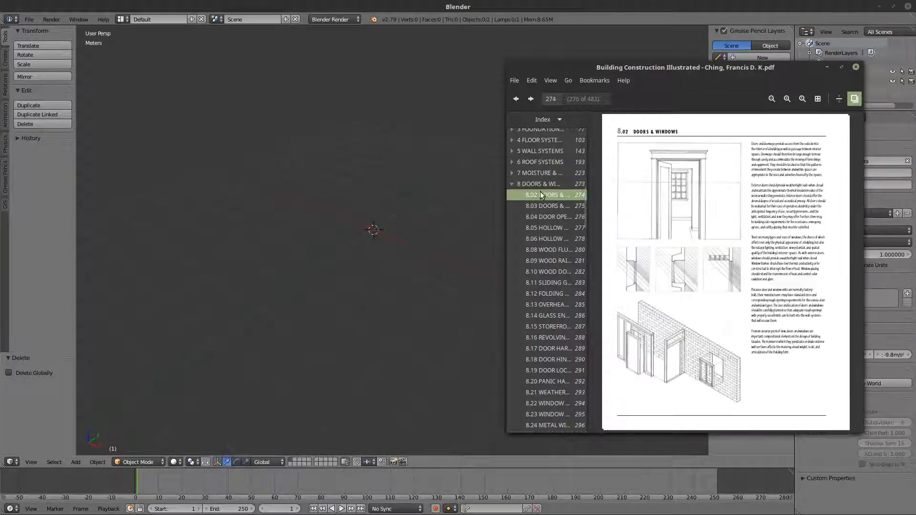
{"action": "left_click", "coordinate": [540, 207]}
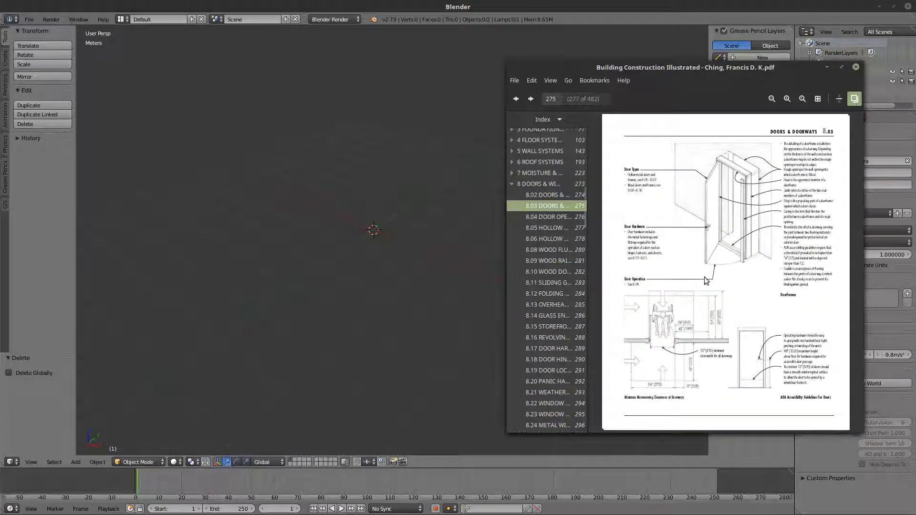
Maximize the PDF window and examine the doorframe diagram, doorway clearances and accessibility guidelines on the Doors & Doorways page
{"action": "left_click", "coordinate": [842, 67]}
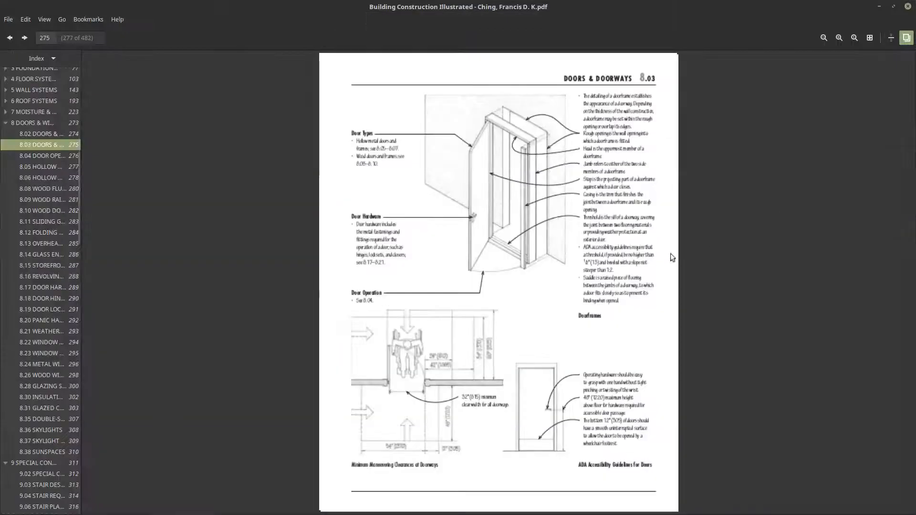
{"action": "scroll", "coordinate": [574, 234], "scroll_direction": "up", "scroll_amount": 3, "text": "ctrl"}
{"action": "scroll", "coordinate": [569, 233], "scroll_direction": "up", "scroll_amount": 5}
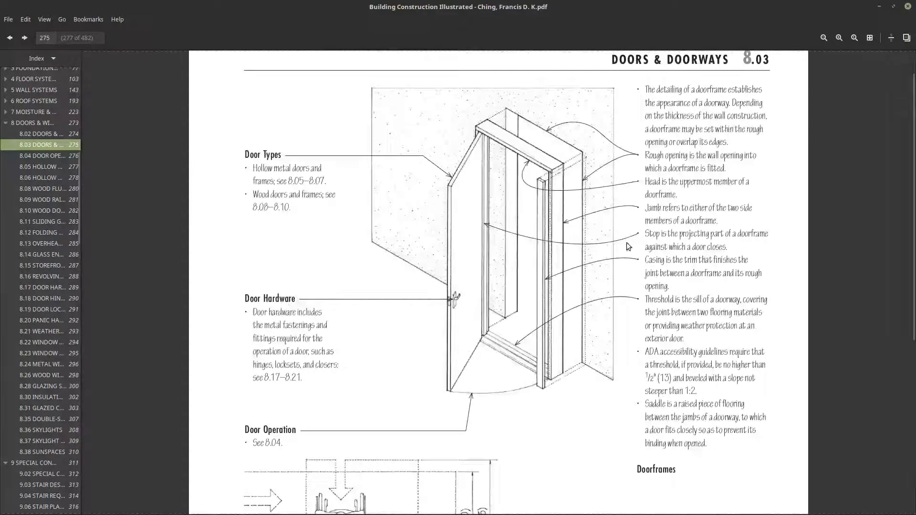
{"action": "scroll", "coordinate": [651, 196], "scroll_direction": "up", "scroll_amount": 1, "text": "ctrl"}
{"action": "scroll", "coordinate": [570, 238], "scroll_direction": "up", "scroll_amount": 1}
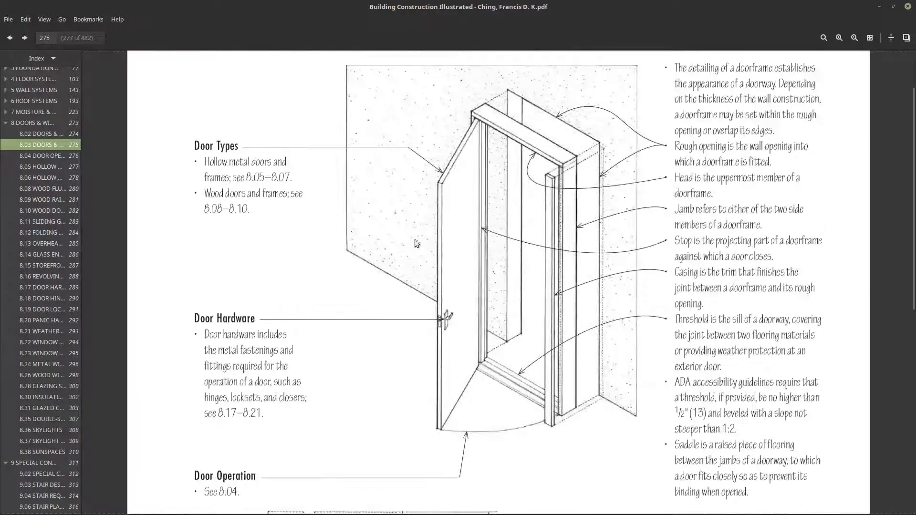
{"action": "scroll", "coordinate": [654, 243], "scroll_direction": "down", "scroll_amount": 5}
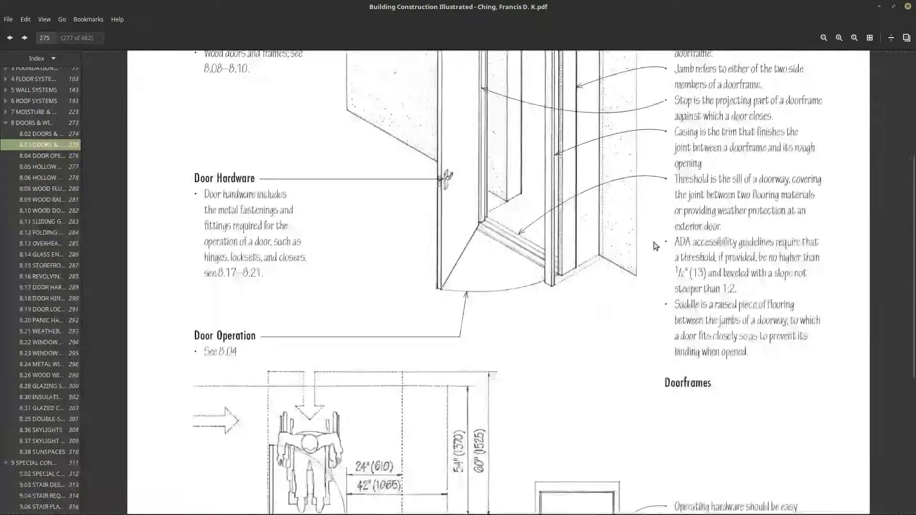
{"action": "scroll", "coordinate": [429, 277], "scroll_direction": "down", "scroll_amount": 1}
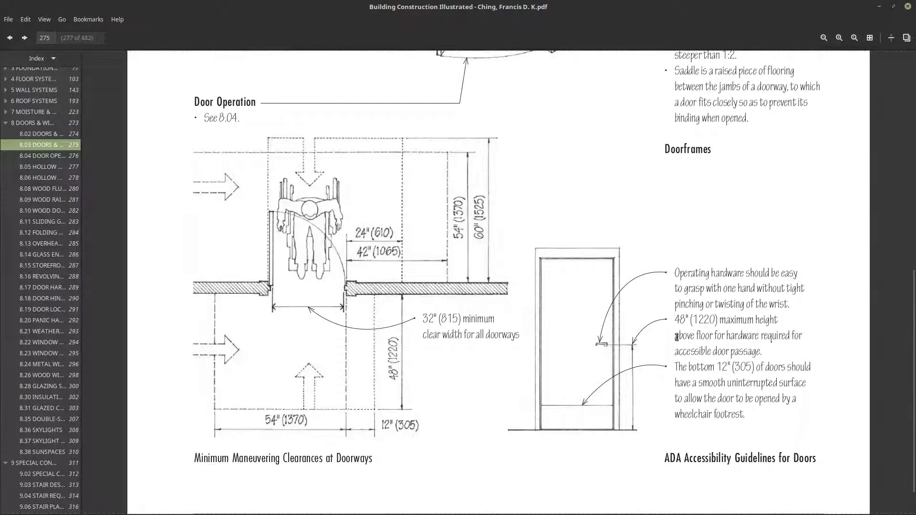
{"action": "scroll", "coordinate": [677, 337], "scroll_direction": "down", "scroll_amount": 1}
{"action": "scroll", "coordinate": [572, 339], "scroll_direction": "down", "scroll_amount": 1, "text": "ctrl"}
{"action": "scroll", "coordinate": [202, 212], "scroll_direction": "down", "scroll_amount": 1}
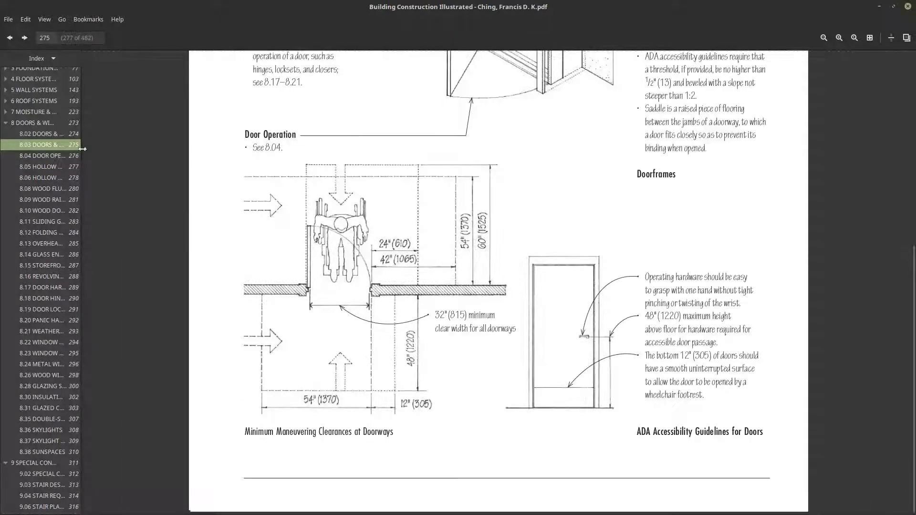
Go to section 8.05 Hollow Metal Doors and enlarge the door diagram with its nominal height, width and thickness dimensions
{"action": "left_click", "coordinate": [76, 155]}
{"action": "scroll", "coordinate": [375, 233], "scroll_direction": "down", "scroll_amount": 3}
{"action": "scroll", "coordinate": [375, 233], "scroll_direction": "up", "scroll_amount": 1}
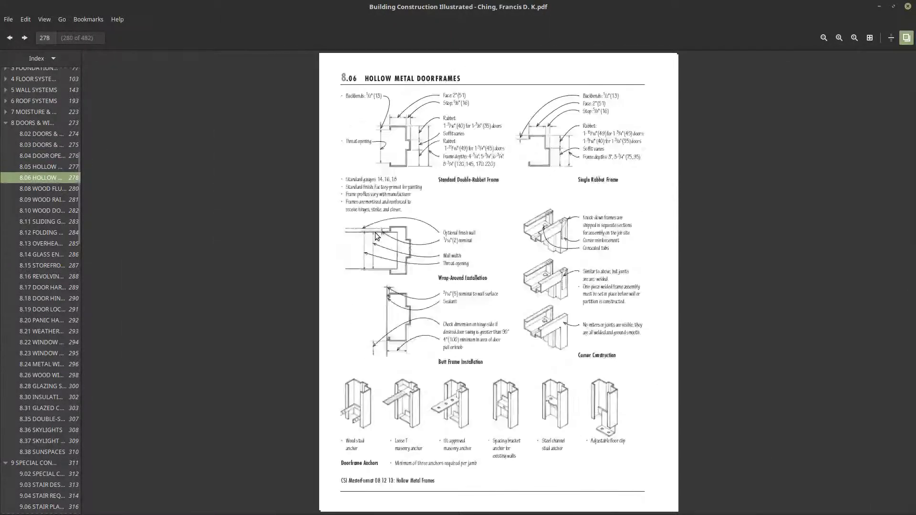
{"action": "scroll", "coordinate": [375, 233], "scroll_direction": "up", "scroll_amount": 1}
{"action": "scroll", "coordinate": [466, 355], "scroll_direction": "up", "scroll_amount": 1, "text": "ctrl"}
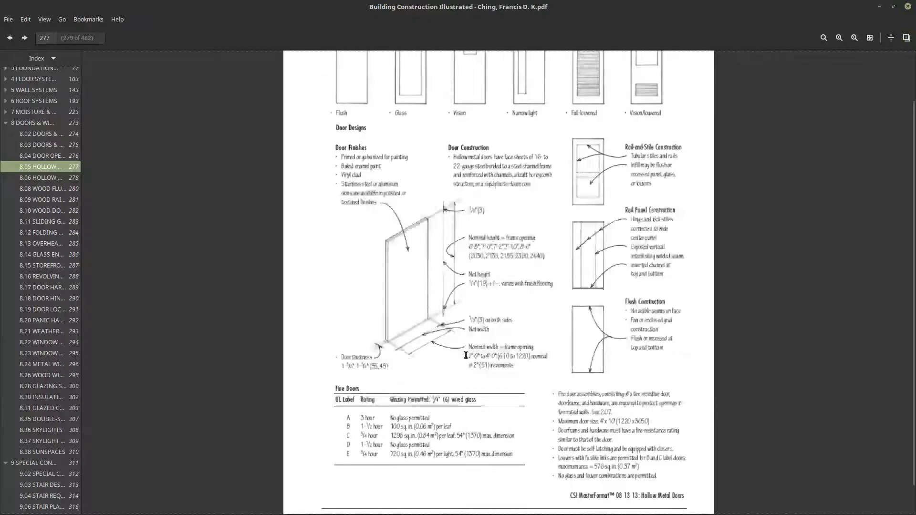
{"action": "scroll", "coordinate": [466, 355], "scroll_direction": "up", "scroll_amount": 1, "text": "ctrl"}
{"action": "scroll", "coordinate": [472, 255], "scroll_direction": "up", "scroll_amount": 4}
{"action": "scroll", "coordinate": [474, 415], "scroll_direction": "up", "scroll_amount": 2, "text": "ctrl"}
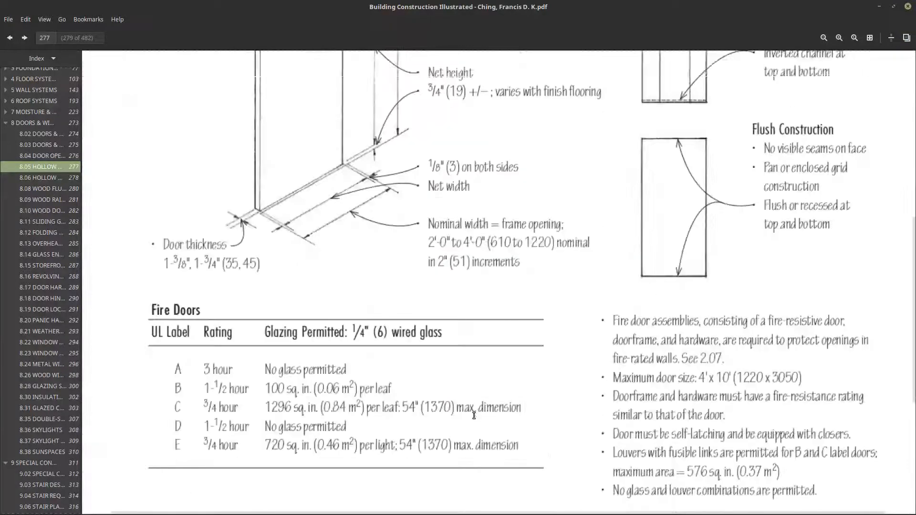
{"action": "scroll", "coordinate": [438, 264], "scroll_direction": "up", "scroll_amount": 3}
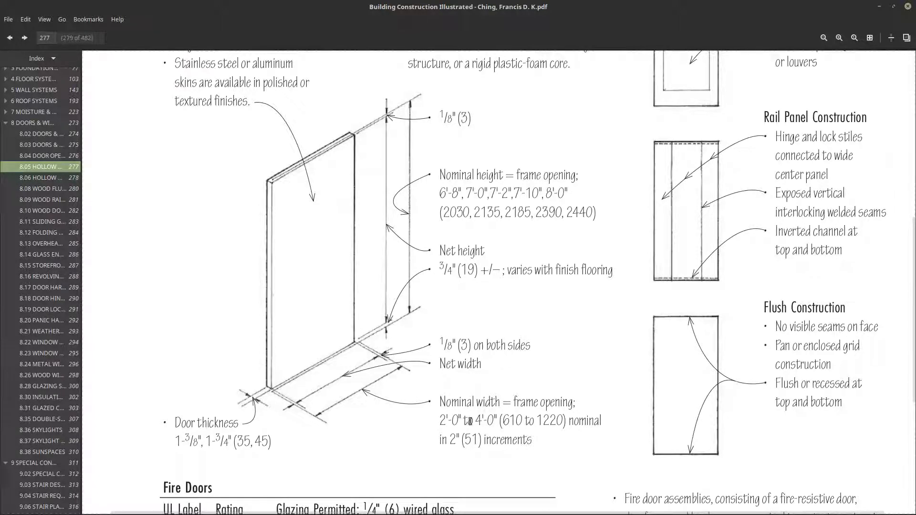
Highlight the 610 to 1220 nominal width range and the nominal height label, and review the door designs above them
{"action": "left_click_drag", "start_coordinate": [502, 421], "coordinate": [561, 421]}
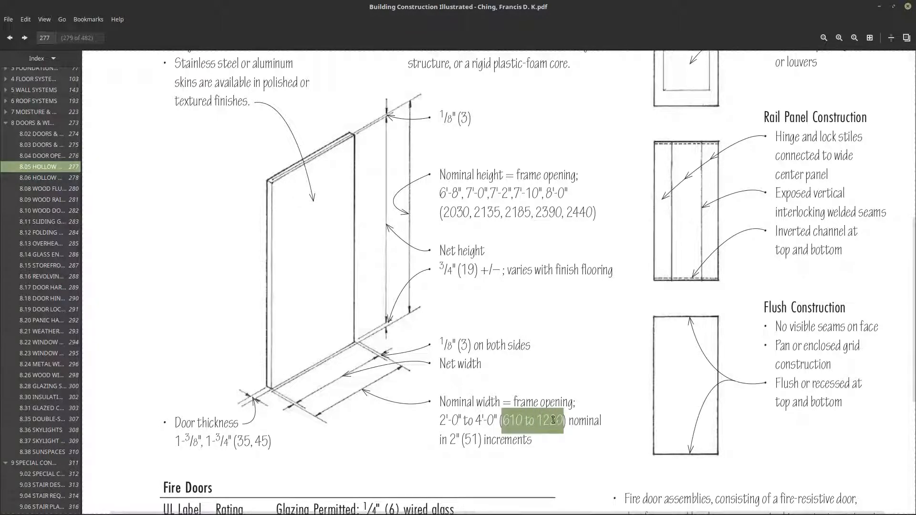
{"action": "left_click", "coordinate": [522, 382]}
{"action": "scroll", "coordinate": [477, 324], "scroll_direction": "up", "scroll_amount": 3}
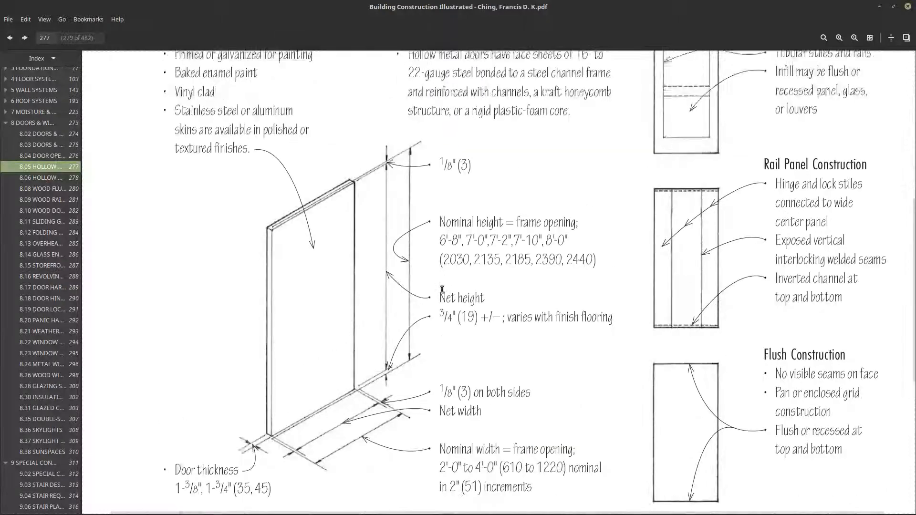
{"action": "left_click_drag", "start_coordinate": [438, 272], "coordinate": [504, 272]}
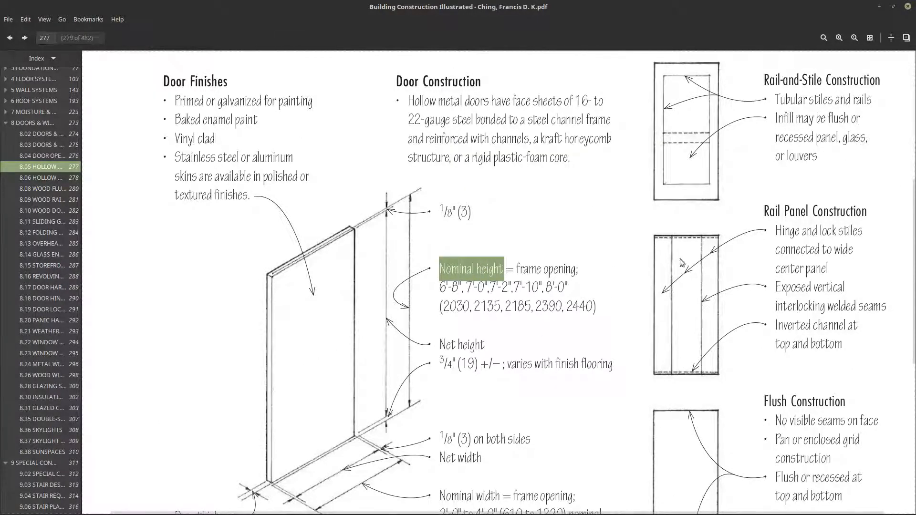
{"action": "scroll", "coordinate": [693, 156], "scroll_direction": "up", "scroll_amount": 3}
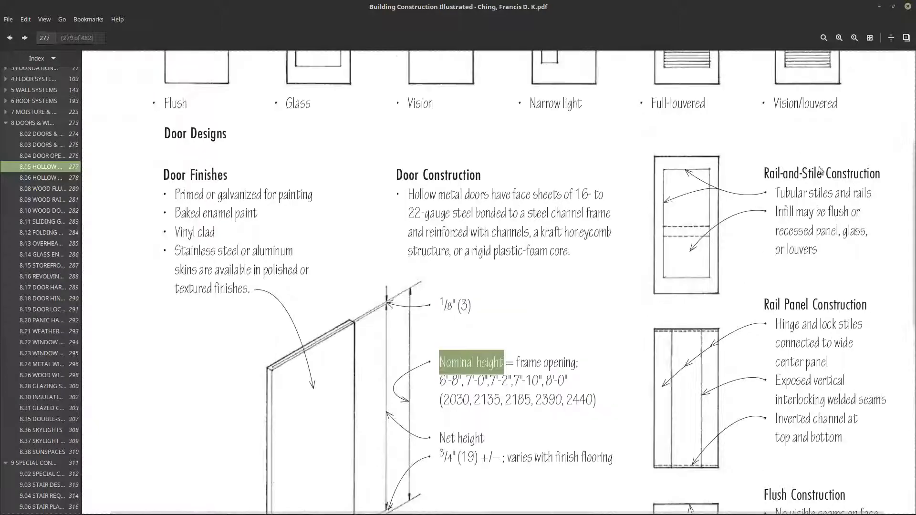
{"action": "scroll", "coordinate": [647, 180], "scroll_direction": "up", "scroll_amount": 3}
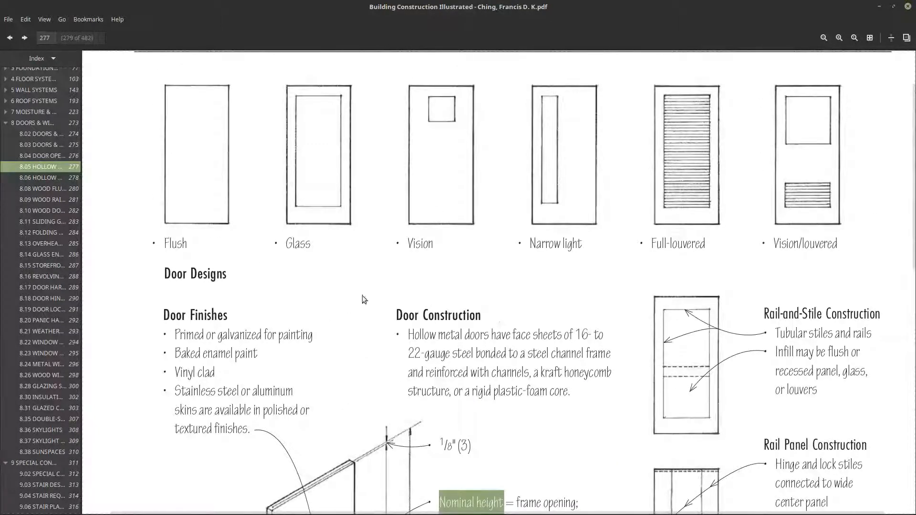
{"action": "scroll", "coordinate": [481, 262], "scroll_direction": "down", "scroll_amount": 4, "text": "ctrl"}
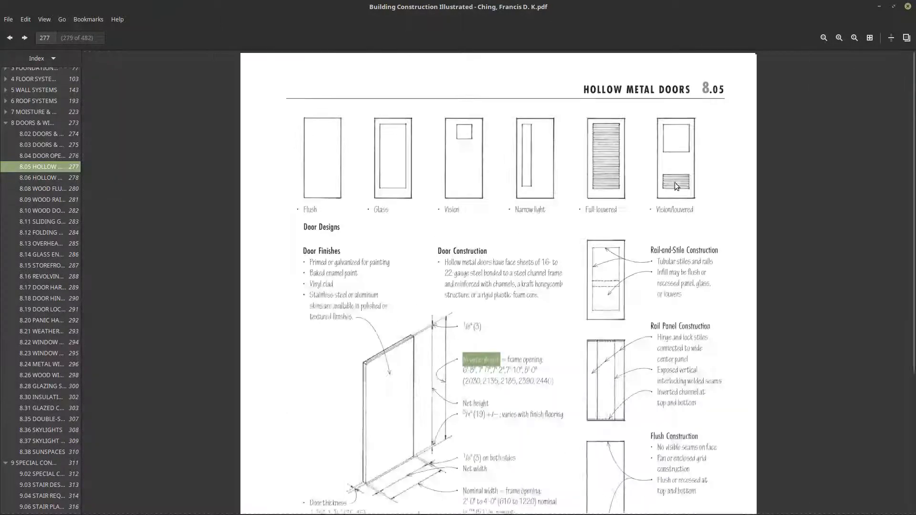
Restore the PDF window to its smaller size with the whole page fitted, and minimize it to return to Blender
{"action": "left_click", "coordinate": [893, 7]}
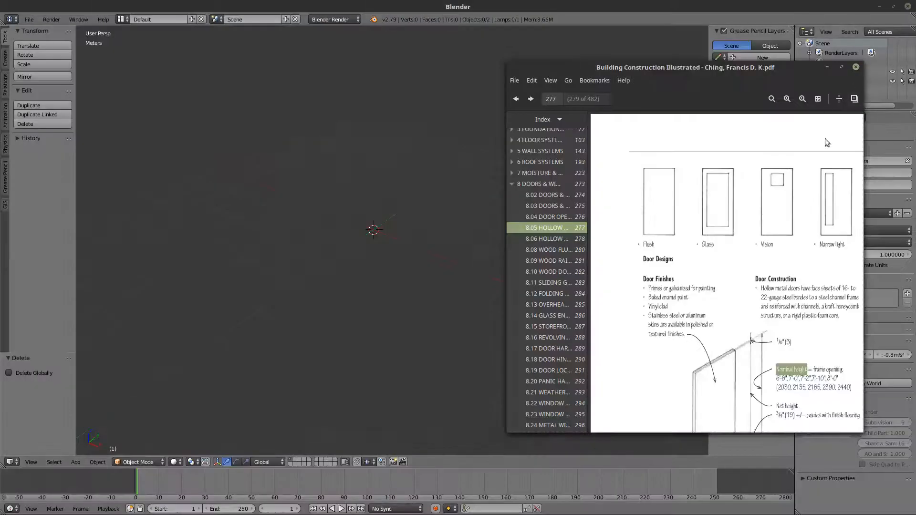
{"action": "left_click", "coordinate": [854, 99]}
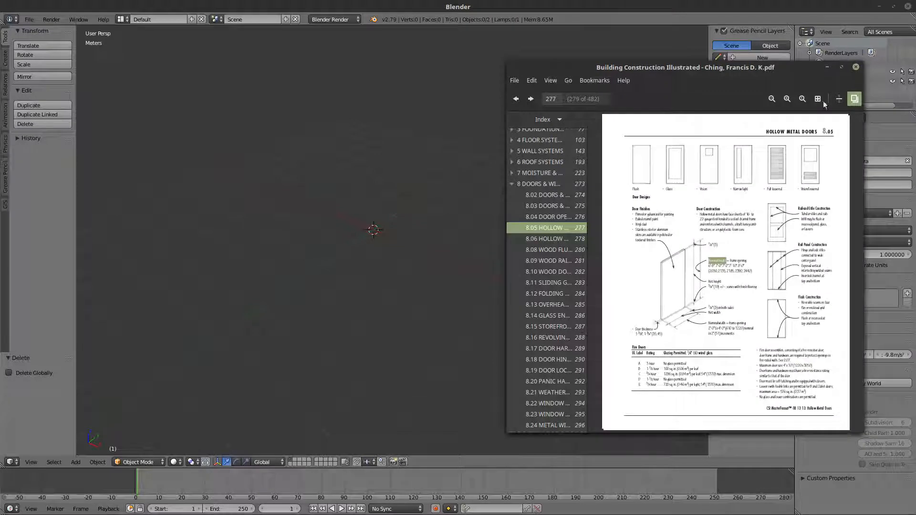
{"action": "left_click", "coordinate": [776, 185]}
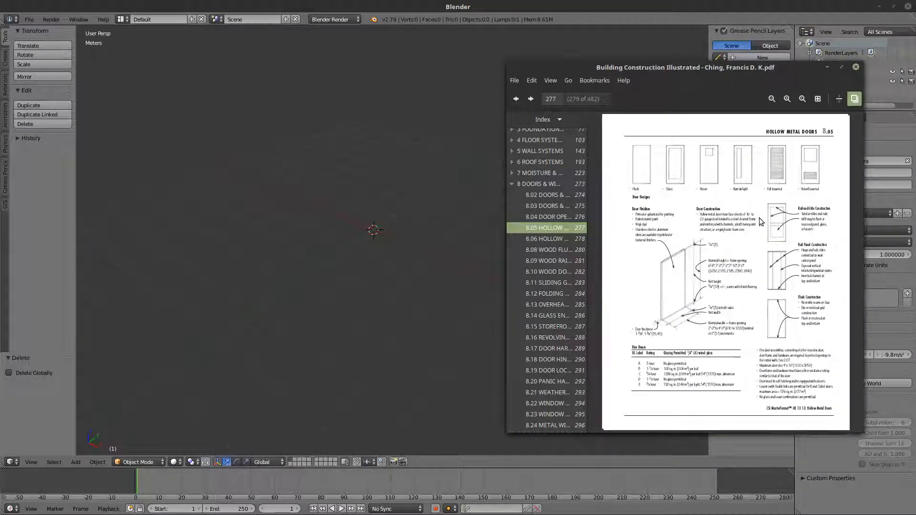
{"action": "left_click", "coordinate": [827, 67]}
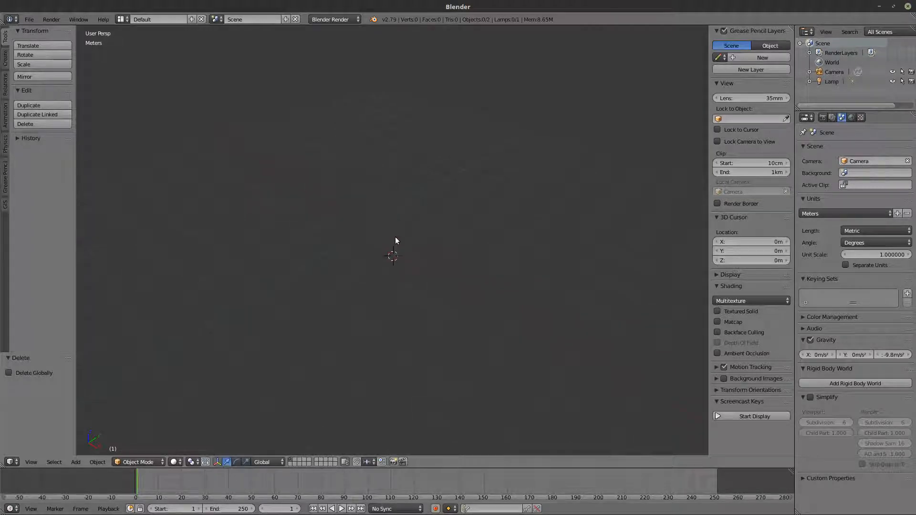
Turn on the screencast keys display and add a plane mesh at the 3D cursor
{"action": "left_click", "coordinate": [740, 415]}
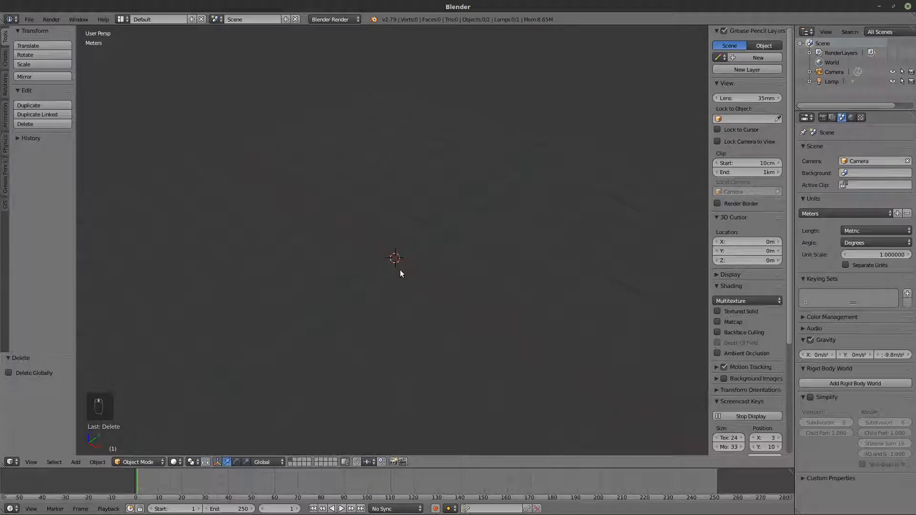
{"action": "mouse_move", "coordinate": [399, 270]}
{"action": "middle_mouse_down"}
{"action": "mouse_move", "coordinate": [402, 257]}
{"action": "mouse_move", "coordinate": [394, 277]}
{"action": "middle_mouse_up"}
{"action": "key", "text": "shift+a"}
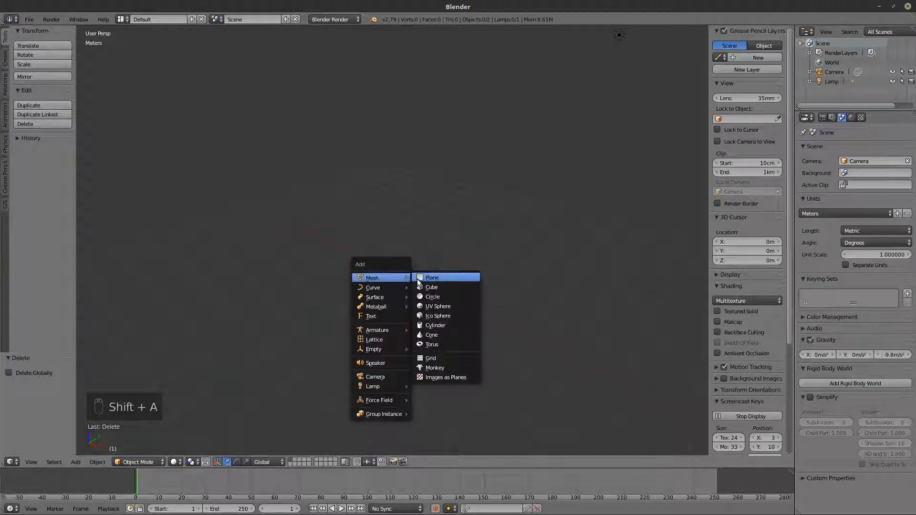
{"action": "left_click", "coordinate": [420, 278]}
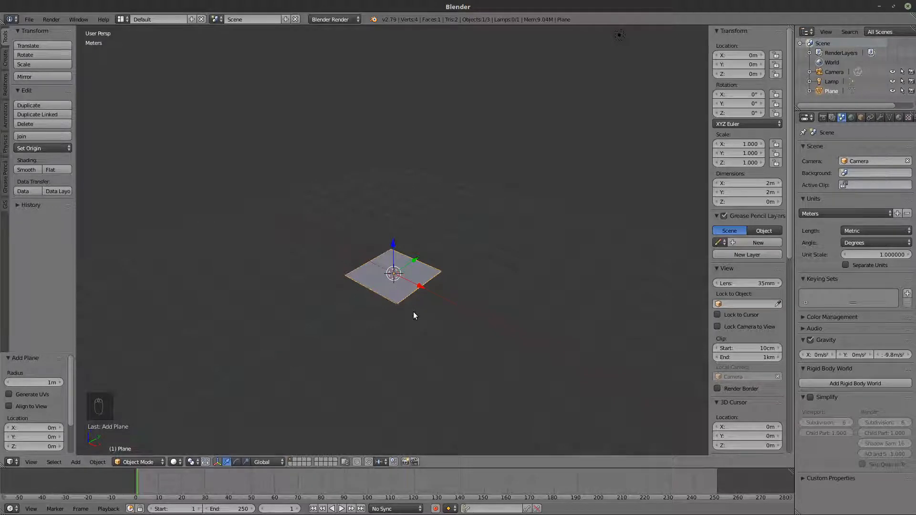
{"action": "key", "text": "r"}
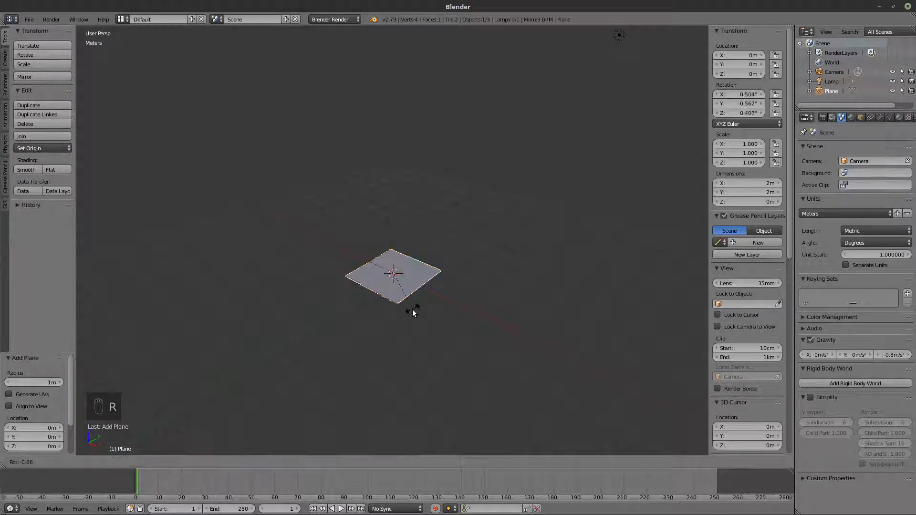
{"action": "key", "text": "z"}
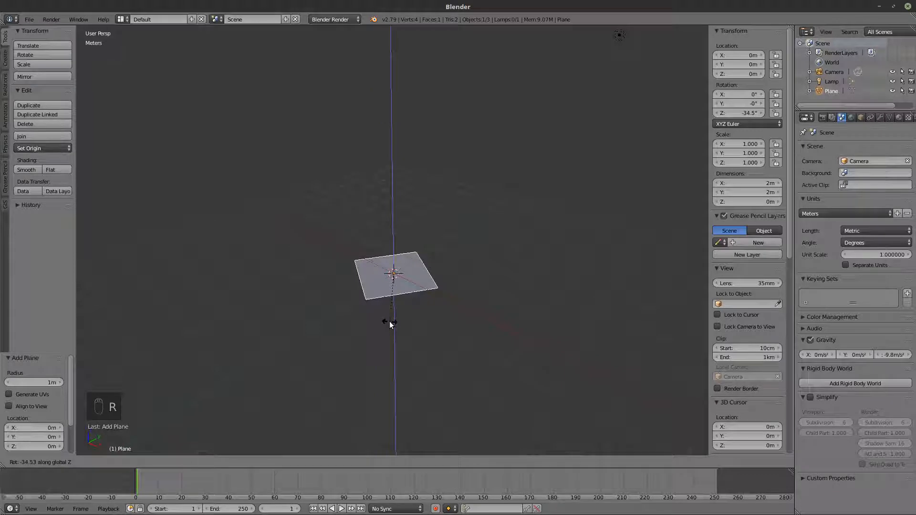
{"action": "key", "text": "x"}
{"action": "right_click", "coordinate": [387, 321]}
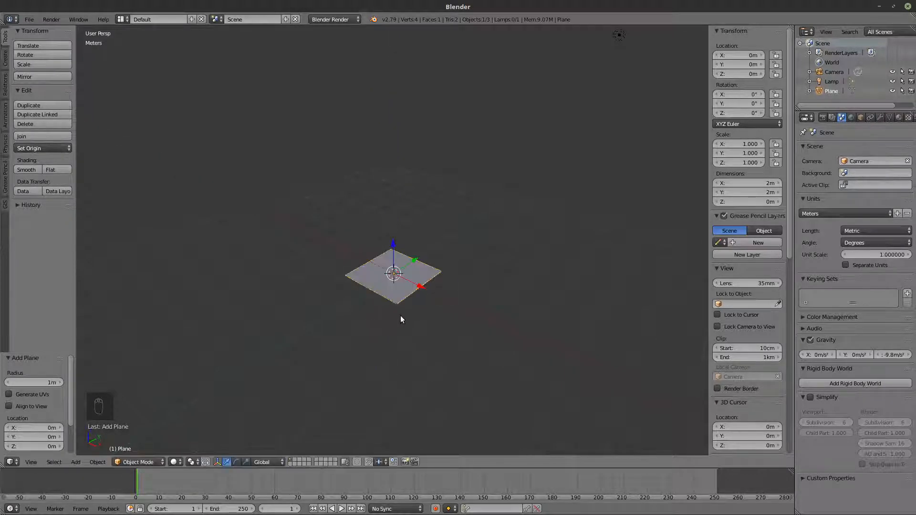
Delete the plane and add a cube mesh at the 3D cursor in its place
{"action": "key", "text": "x"}
{"action": "left_click", "coordinate": [389, 285]}
{"action": "key", "text": "shift+a"}
{"action": "mouse_move", "coordinate": [377, 272]}
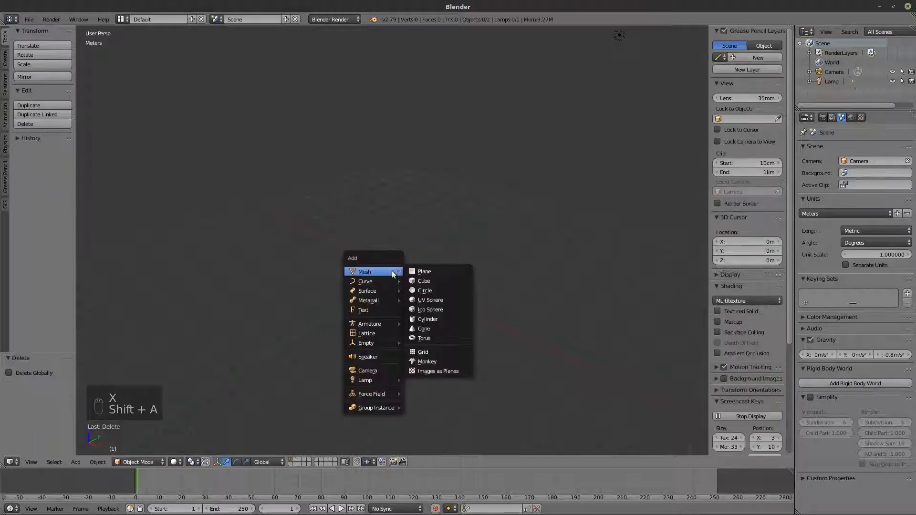
{"action": "left_click", "coordinate": [420, 282]}
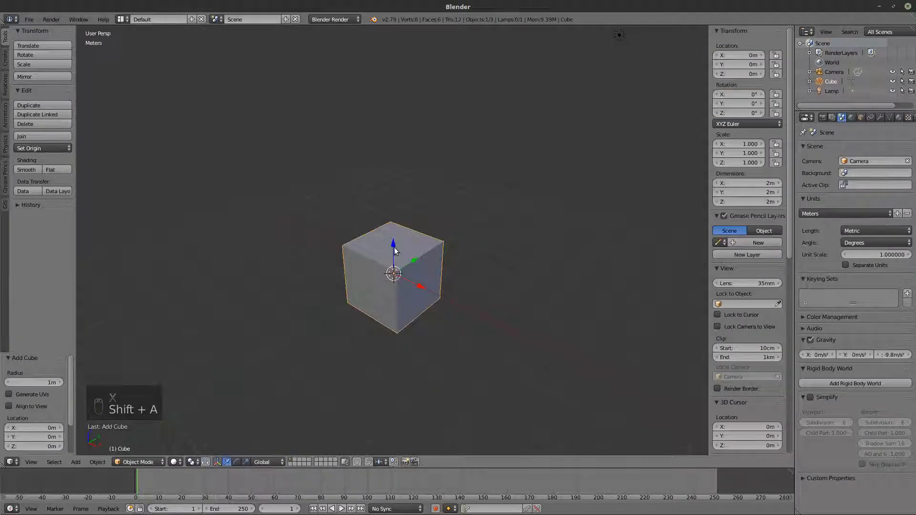
Raise the cube 1 m along the Z axis and check its geometry briefly in Edit Mode
{"action": "left_click_drag", "start_coordinate": [394, 249], "coordinate": [394, 235]}
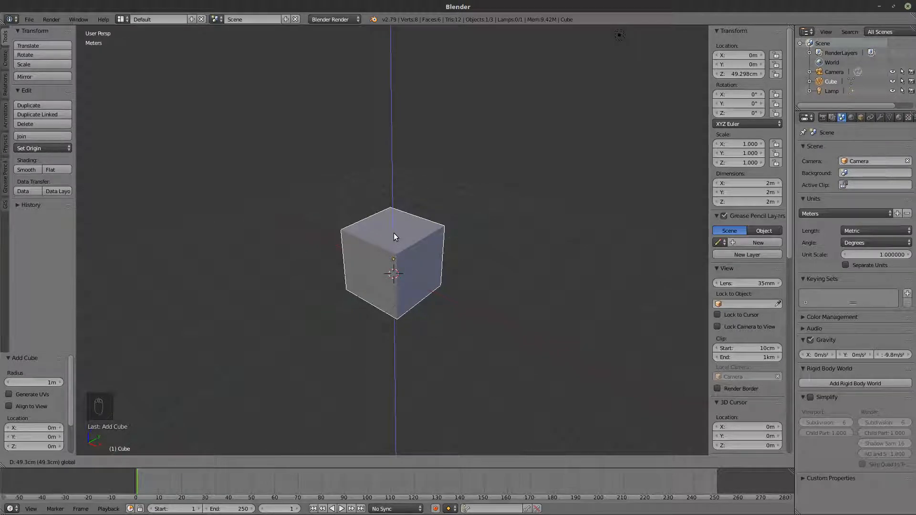
{"action": "type", "text": "1"}
{"action": "key", "text": "Return"}
{"action": "key", "text": "Tab"}
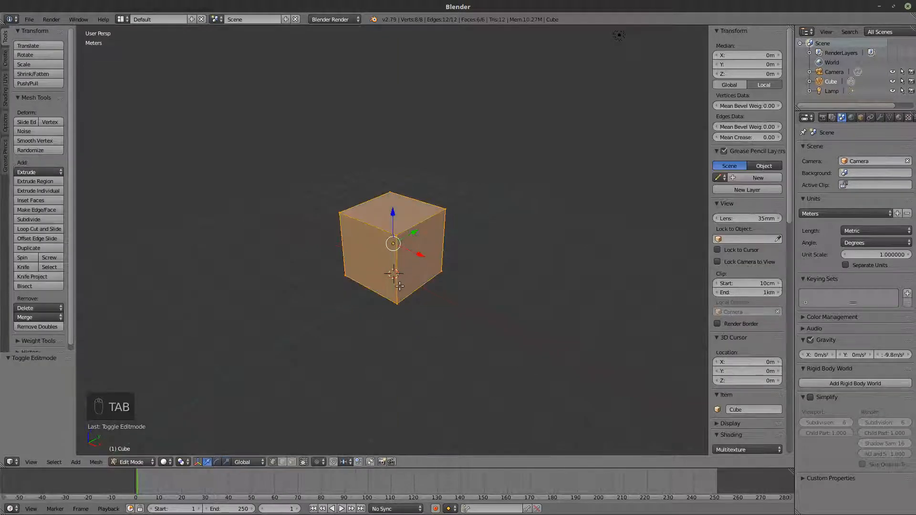
{"action": "scroll", "coordinate": [404, 282], "scroll_direction": "up", "scroll_amount": 2}
{"action": "middle_click_drag", "start_coordinate": [402, 286], "coordinate": [404, 281]}
{"action": "key", "text": "Tab"}
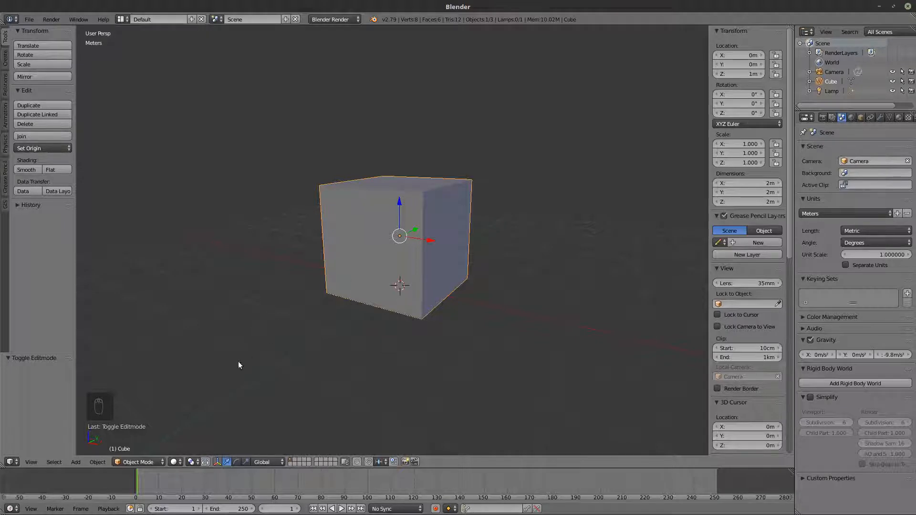
Apply Origin to Geometry to the cube
{"action": "left_click", "coordinate": [97, 462]}
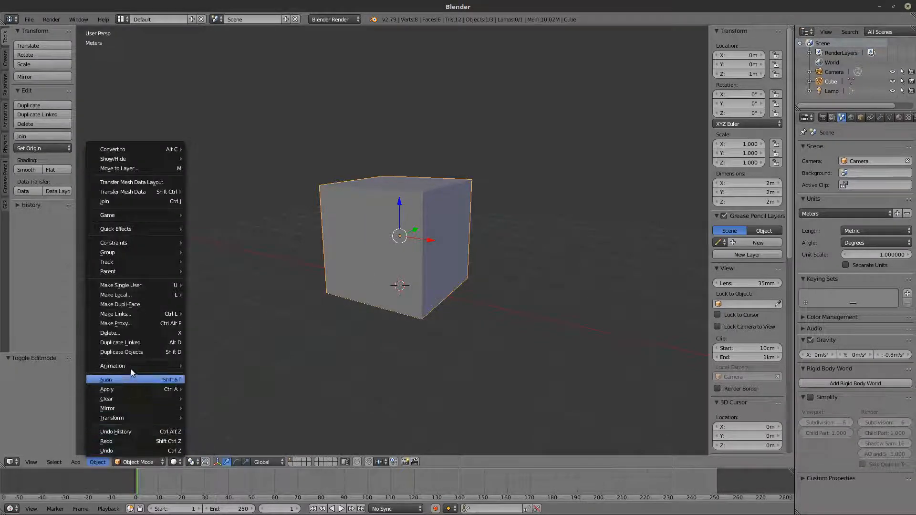
{"action": "mouse_move", "coordinate": [125, 418]}
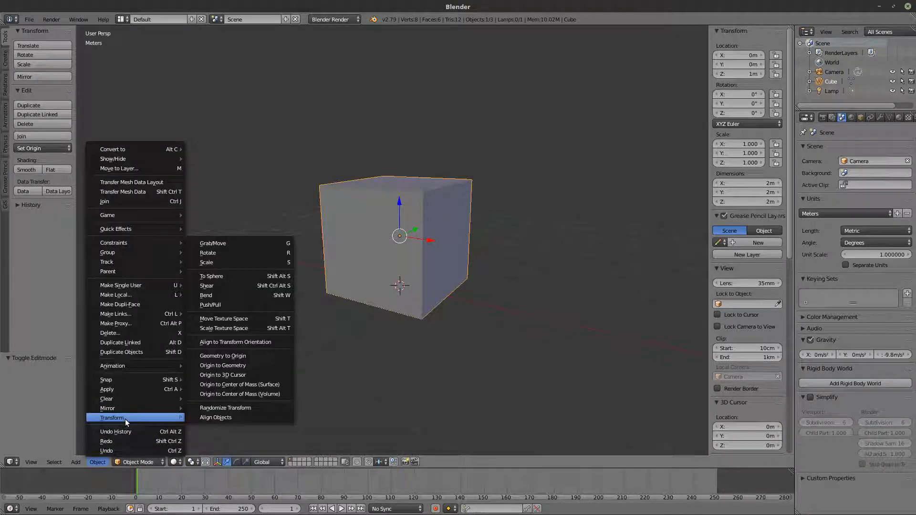
{"action": "left_click", "coordinate": [222, 365]}
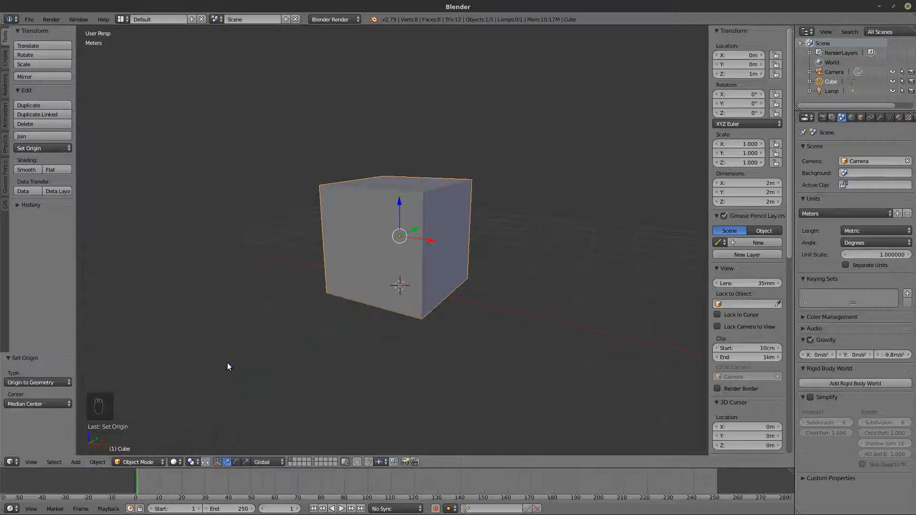
Set the cube's origin to the 3D cursor and check its base against the ground grid
{"action": "left_click", "coordinate": [100, 463]}
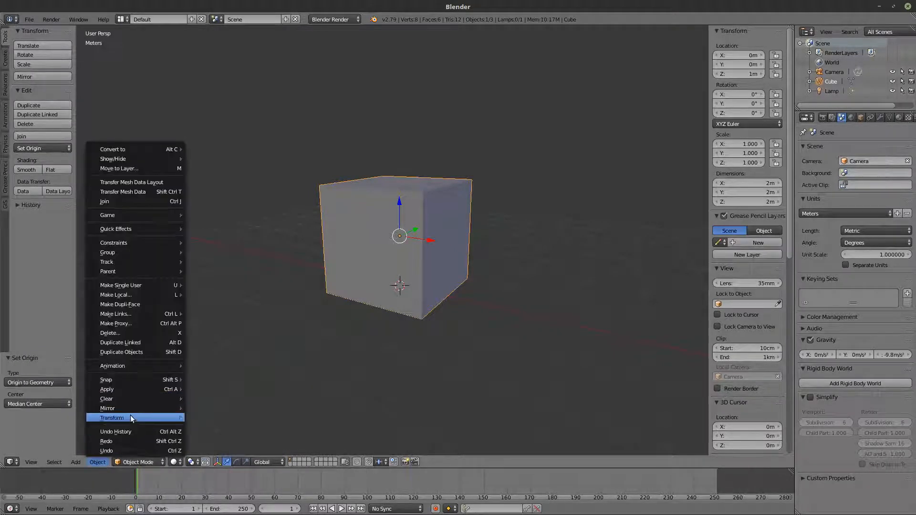
{"action": "mouse_move", "coordinate": [130, 415]}
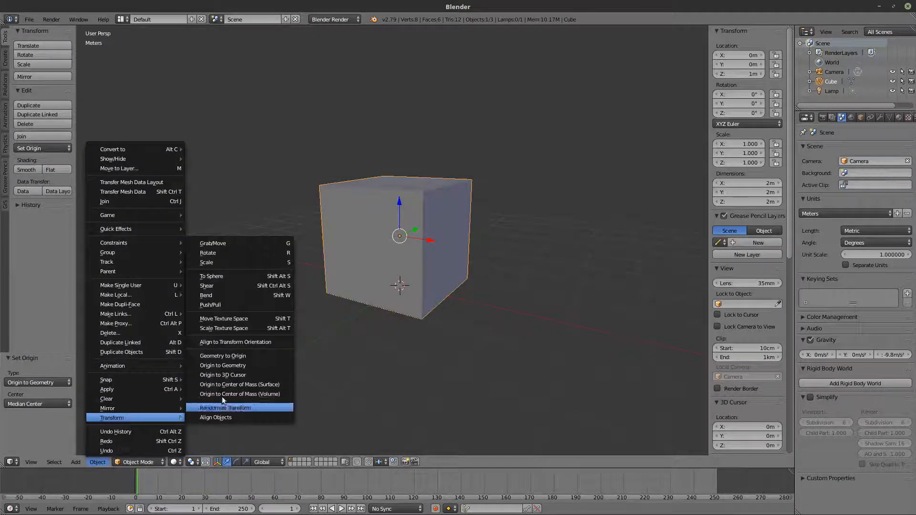
{"action": "left_click", "coordinate": [236, 375]}
{"action": "middle_click_drag", "start_coordinate": [439, 336], "coordinate": [435, 292]}
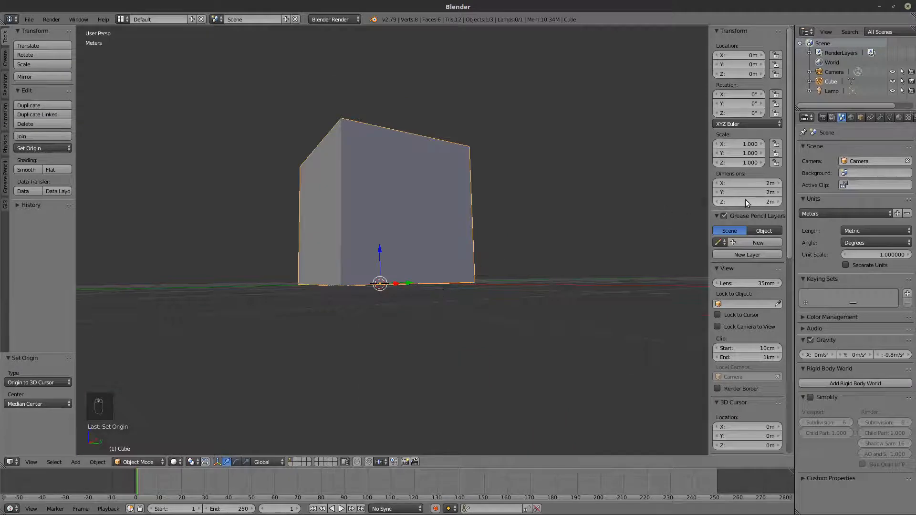
{"action": "middle_click_drag", "start_coordinate": [520, 254], "coordinate": [512, 244]}
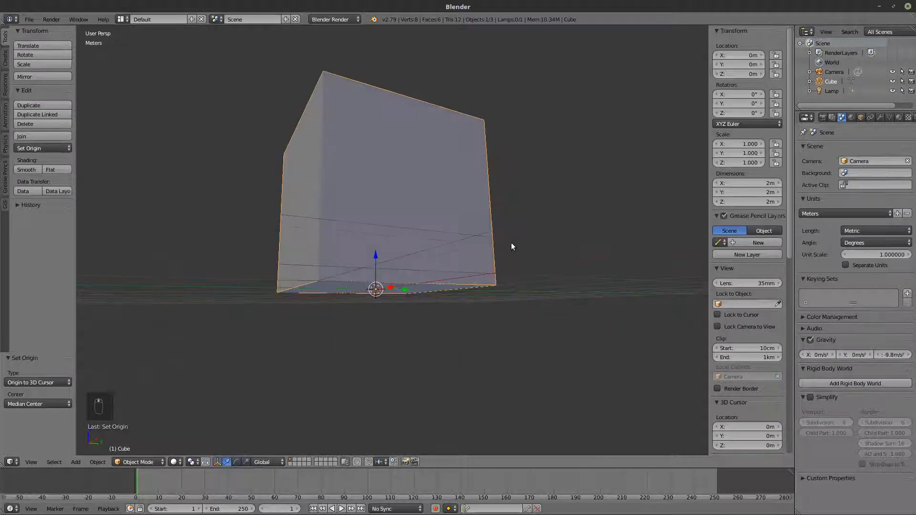
Set the cube's Z dimension to 2.1 m
{"action": "left_click", "coordinate": [750, 201]}
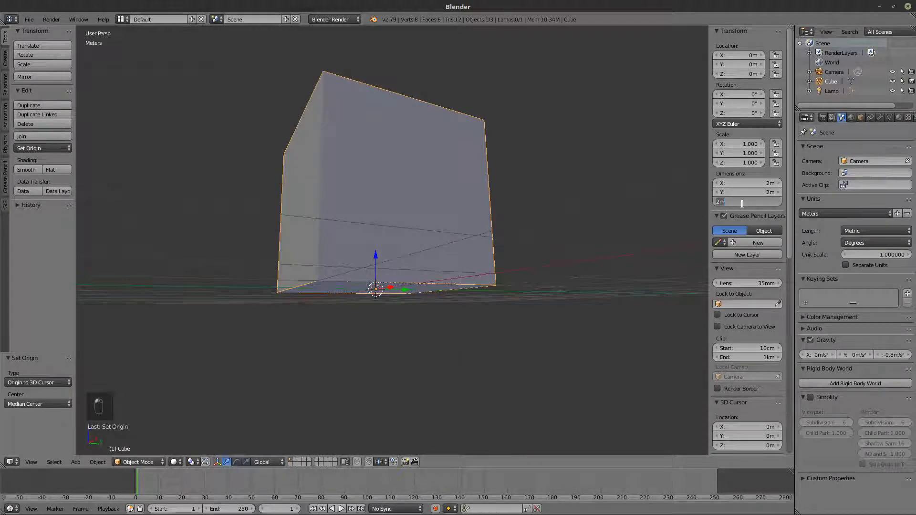
{"action": "type", "text": "2.1"}
{"action": "key", "text": "Return"}
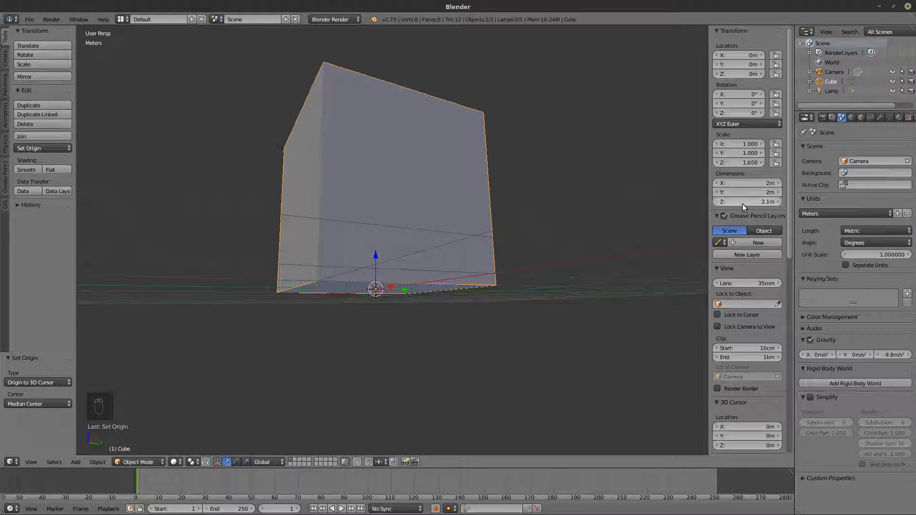
Add a second cube at the 3D cursor and move it about 3.84 m along the Y axis
{"action": "middle_click_drag", "start_coordinate": [525, 199], "coordinate": [336, 253]}
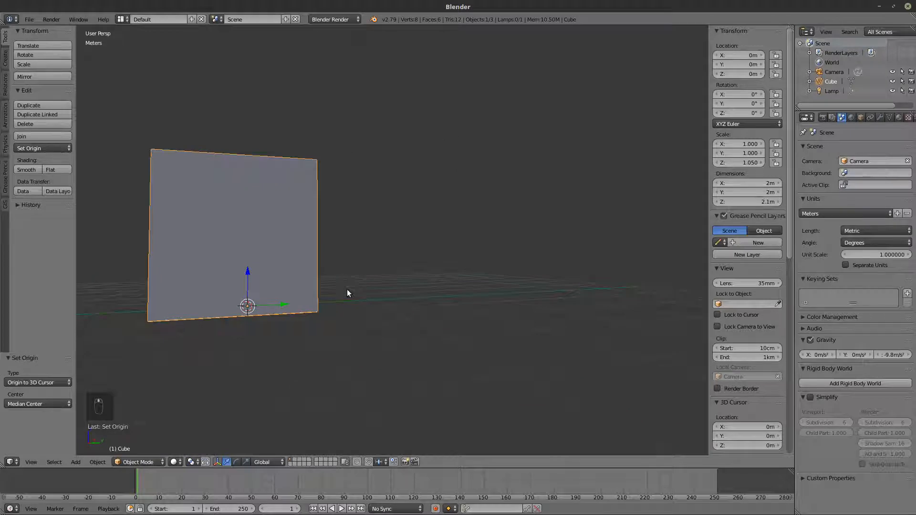
{"action": "key", "text": "shift+a"}
{"action": "left_click", "coordinate": [380, 300]}
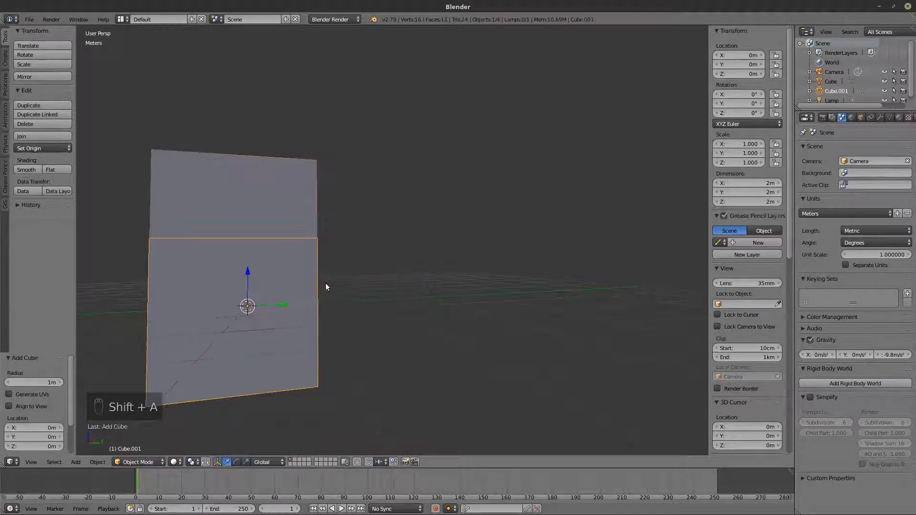
{"action": "key", "text": "g"}
{"action": "key", "text": "y"}
{"action": "left_click", "coordinate": [500, 268]}
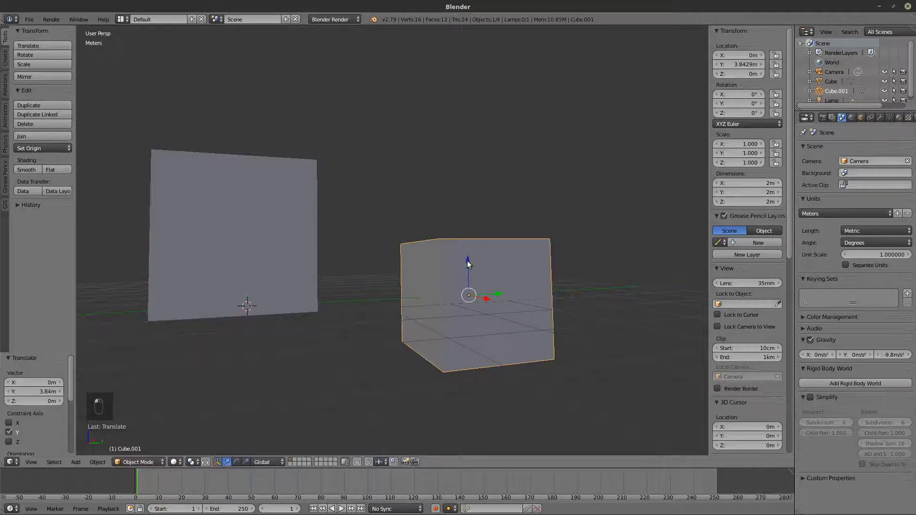
Raise the second cube 1 m along the Z axis and check both cubes briefly in wireframe display
{"action": "key", "text": "g"}
{"action": "key", "text": "z"}
{"action": "key", "text": "1"}
{"action": "key", "text": "Return"}
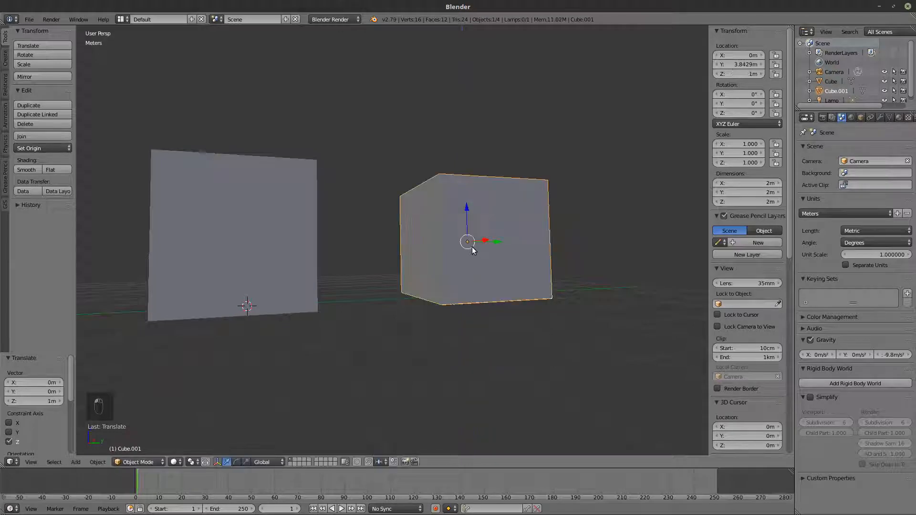
{"action": "mouse_move", "coordinate": [506, 261]}
{"action": "middle_mouse_down"}
{"action": "mouse_move", "coordinate": [517, 254]}
{"action": "mouse_move", "coordinate": [451, 252]}
{"action": "mouse_move", "coordinate": [472, 245]}
{"action": "mouse_move", "coordinate": [482, 256]}
{"action": "middle_mouse_up"}
{"action": "key", "text": "z"}
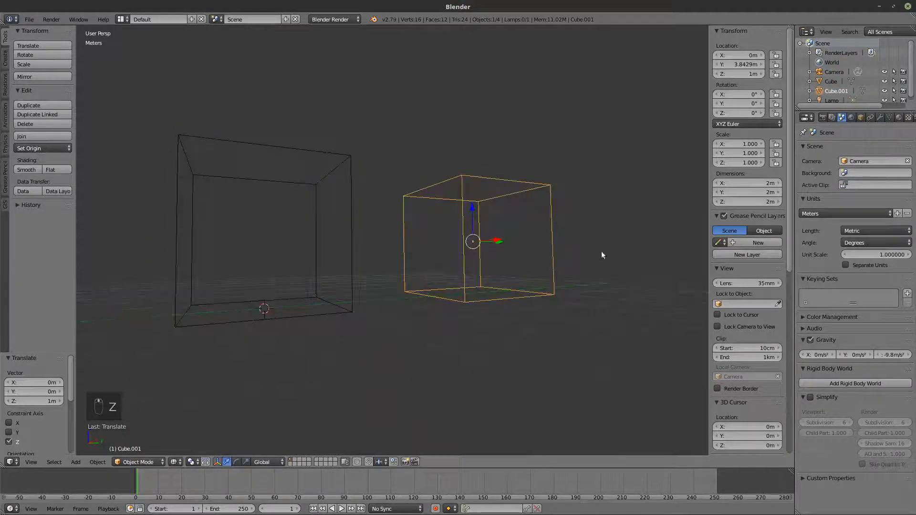
{"action": "key", "text": "z"}
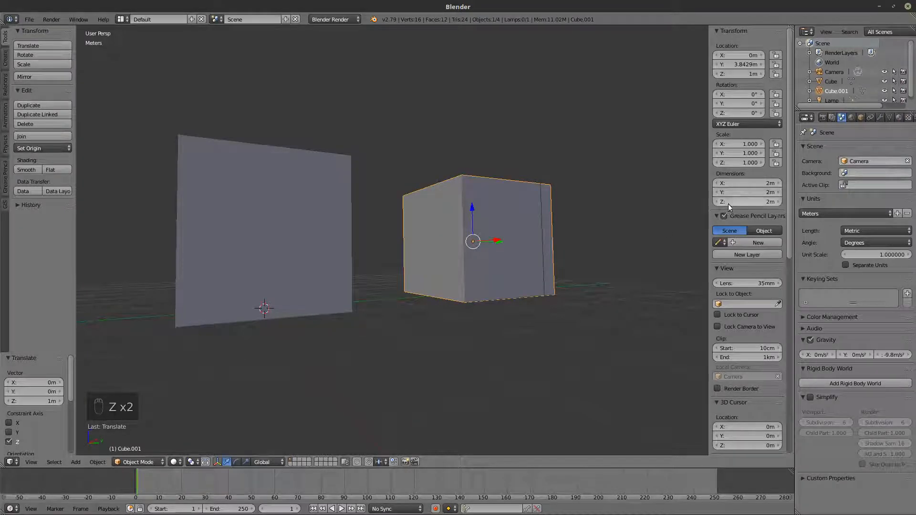
Set the second cube's Z dimension to 2.1 m and increase it further to about 3.01 m
{"action": "left_click", "coordinate": [742, 201]}
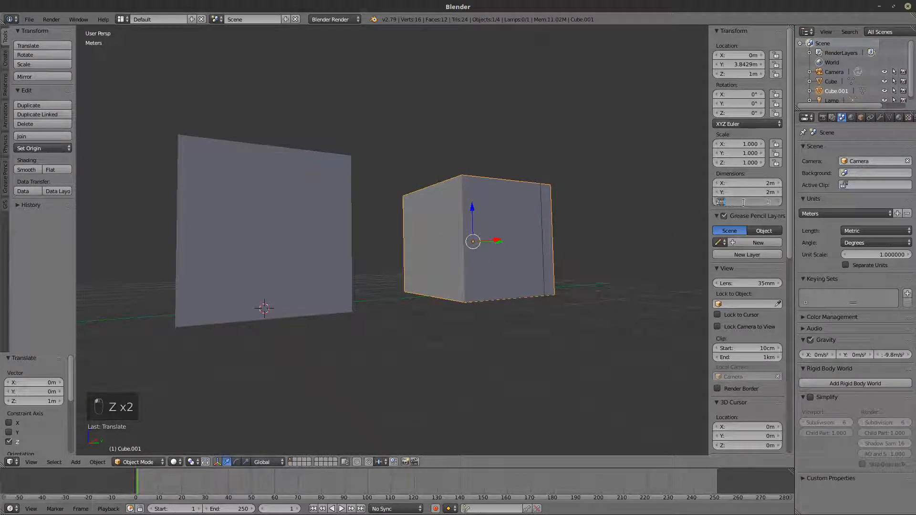
{"action": "type", "text": "2.1"}
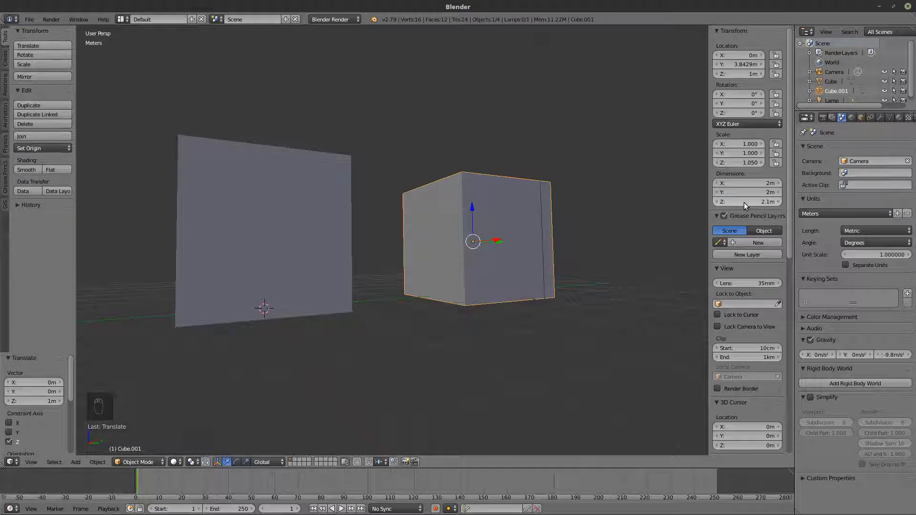
{"action": "key", "text": "Return"}
{"action": "left_click_drag", "start_coordinate": [744, 201], "coordinate": [769, 201]}
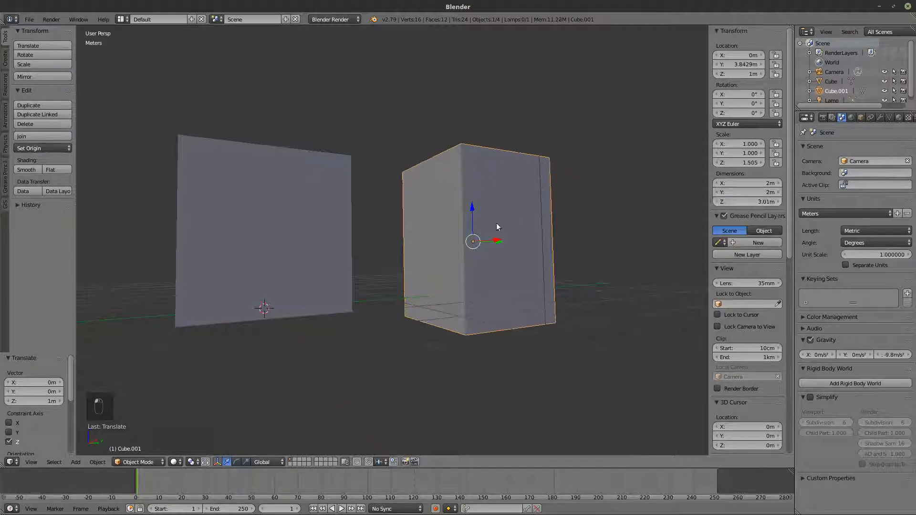
Compare how the bases of the two cubes sit against the ground grid, and delete the second cube
{"action": "mouse_move", "coordinate": [362, 299]}
{"action": "middle_mouse_down"}
{"action": "mouse_move", "coordinate": [400, 258]}
{"action": "mouse_move", "coordinate": [321, 292]}
{"action": "mouse_move", "coordinate": [403, 272]}
{"action": "mouse_move", "coordinate": [361, 285]}
{"action": "middle_mouse_up"}
{"action": "scroll", "coordinate": [390, 279], "scroll_direction": "up", "scroll_amount": 3}
{"action": "scroll", "coordinate": [389, 280], "scroll_direction": "down", "scroll_amount": 3}
{"action": "scroll", "coordinate": [361, 285], "scroll_direction": "up", "scroll_amount": 2}
{"action": "scroll", "coordinate": [341, 296], "scroll_direction": "down", "scroll_amount": 5}
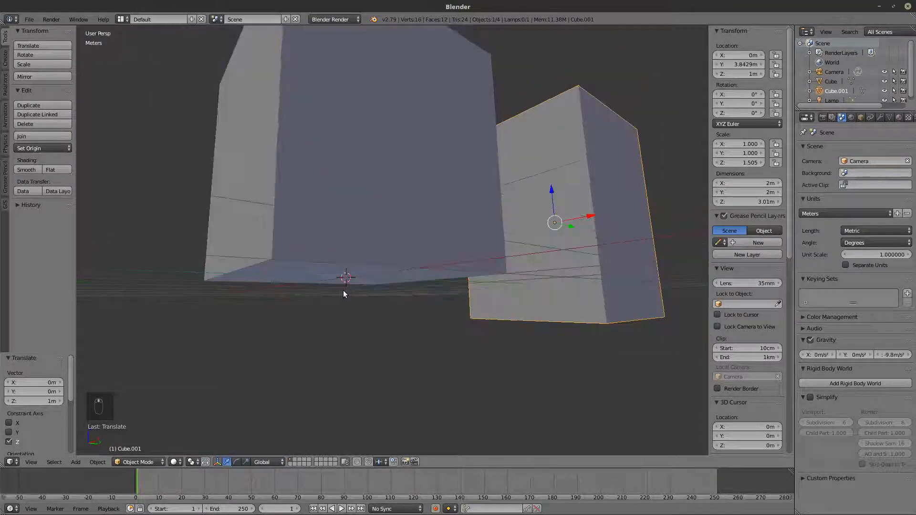
{"action": "scroll", "coordinate": [494, 270], "scroll_direction": "down", "scroll_amount": 2}
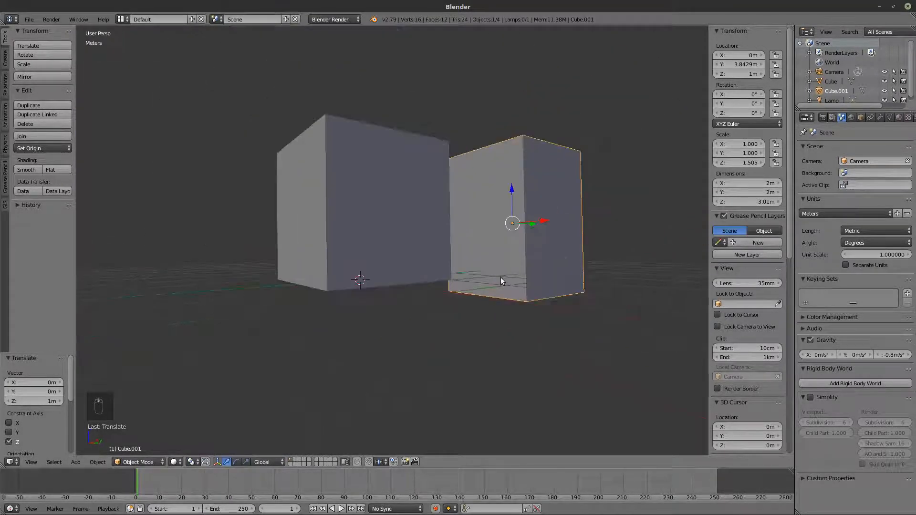
{"action": "scroll", "coordinate": [399, 288], "scroll_direction": "up", "scroll_amount": 2}
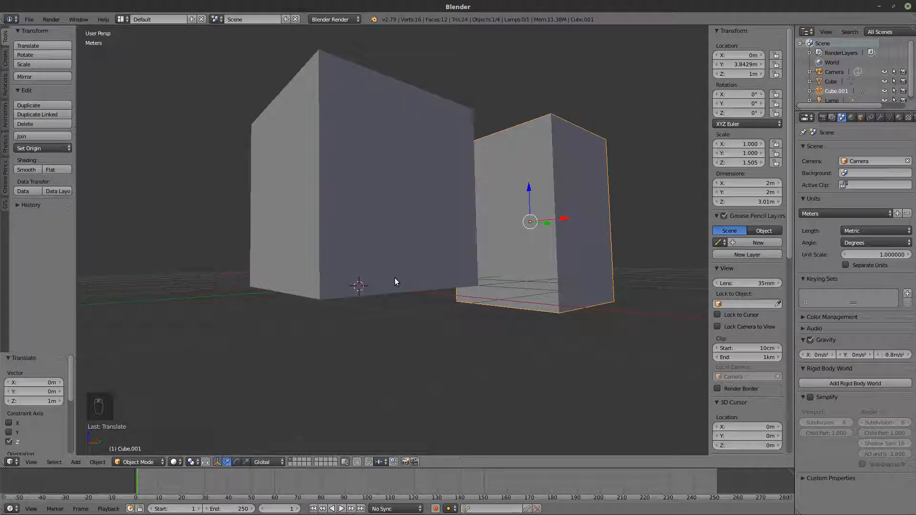
{"action": "key", "text": "x"}
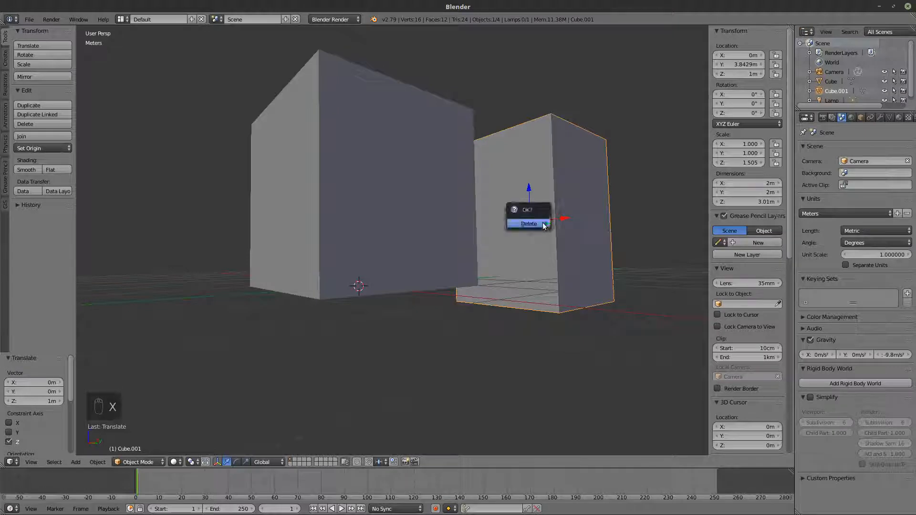
{"action": "left_click", "coordinate": [543, 223]}
Select the remaining cube and set its Y dimension to 1 m
{"action": "middle_click_drag", "start_coordinate": [471, 269], "coordinate": [408, 278]}
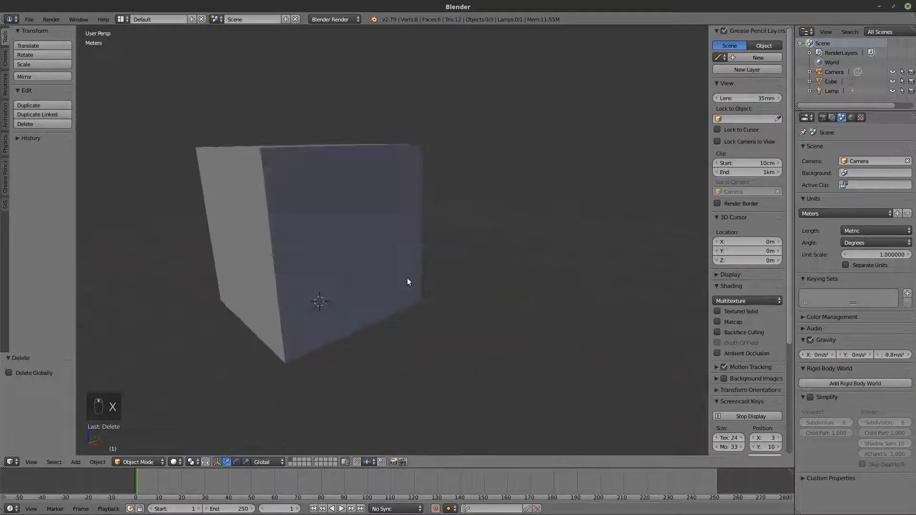
{"action": "right_click", "coordinate": [339, 235]}
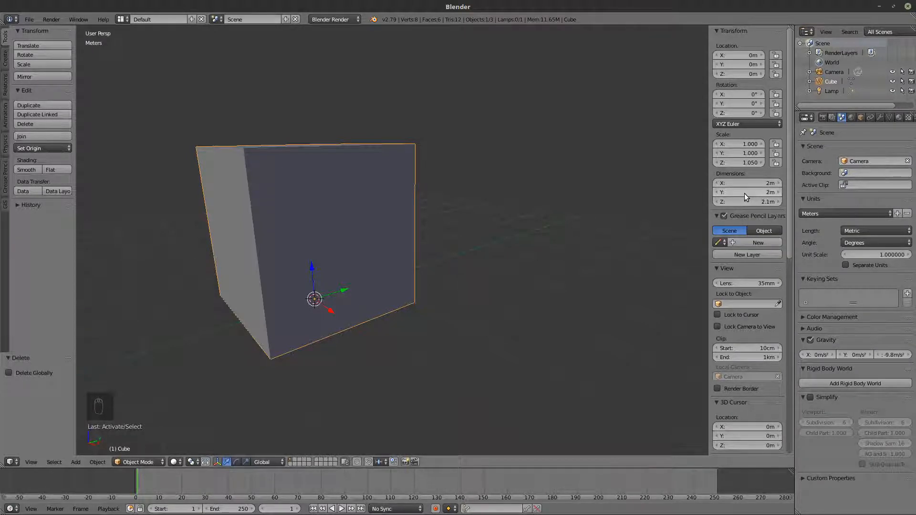
{"action": "left_click", "coordinate": [732, 190]}
{"action": "type", "text": "1"}
{"action": "key", "text": "Return"}
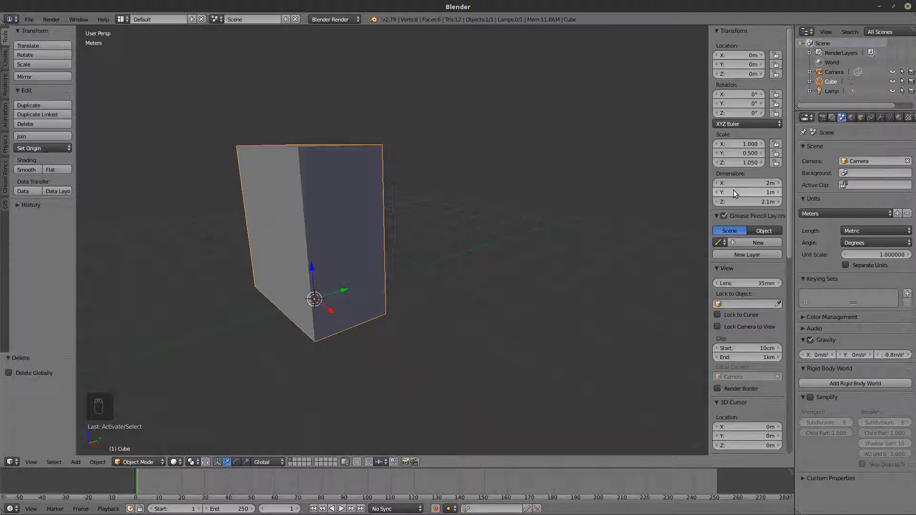
Select the four vertices of the cube's end face on the negative X side in wireframe display
{"action": "middle_click_drag", "start_coordinate": [450, 217], "coordinate": [516, 240]}
{"action": "middle_click_drag", "start_coordinate": [460, 242], "coordinate": [453, 254]}
{"action": "key", "text": "Tab"}
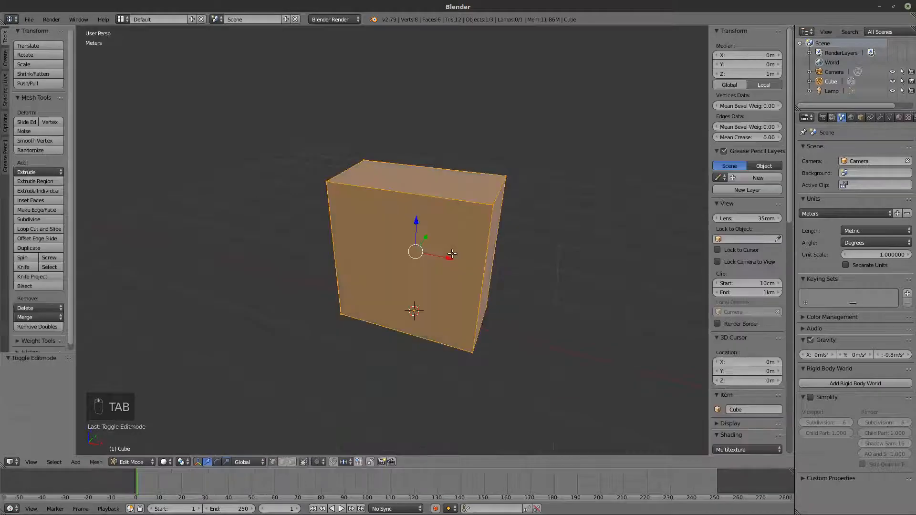
{"action": "key", "text": "z"}
{"action": "key", "text": "a"}
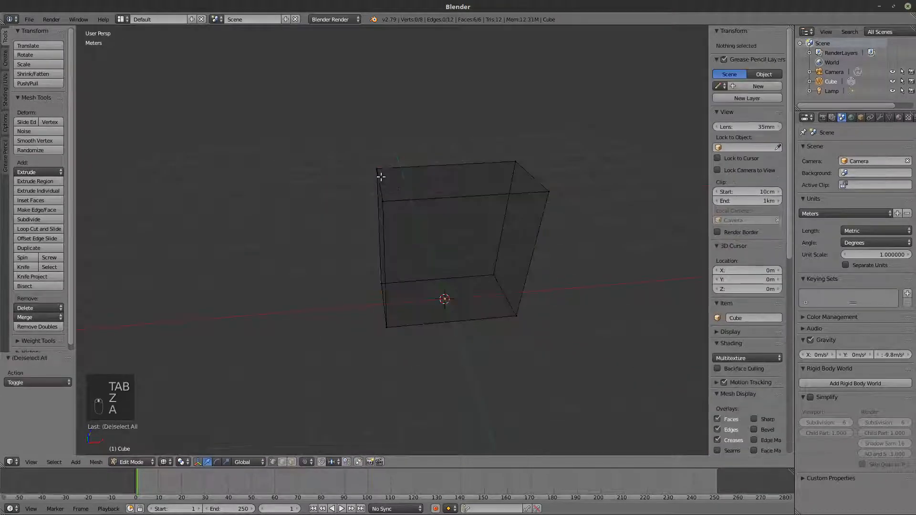
{"action": "right_click", "coordinate": [377, 169]}
{"action": "middle_click_drag", "start_coordinate": [392, 230], "coordinate": [414, 231]}
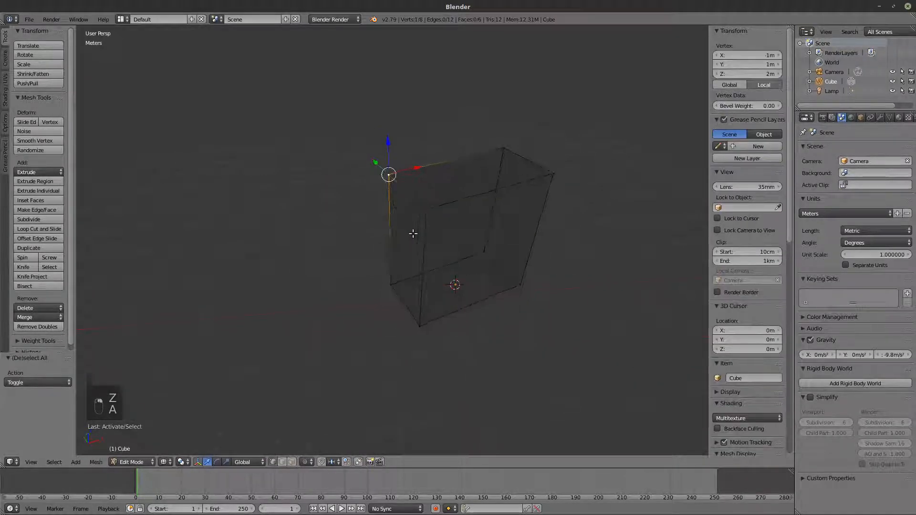
{"action": "right_click", "coordinate": [425, 211], "text": "shift"}
{"action": "right_click", "coordinate": [411, 308], "text": "shift"}
{"action": "right_click", "coordinate": [384, 272], "text": "shift"}
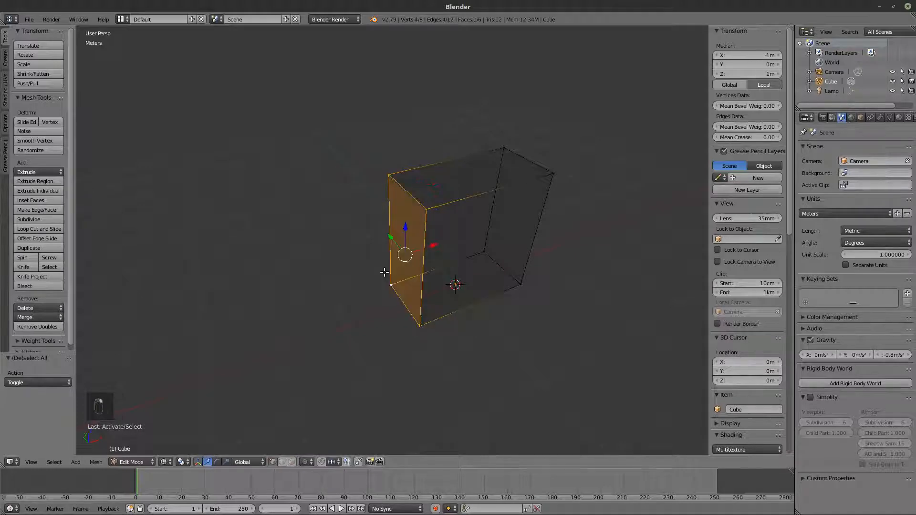
{"action": "key", "text": "x"}
{"action": "left_click", "coordinate": [385, 272]}
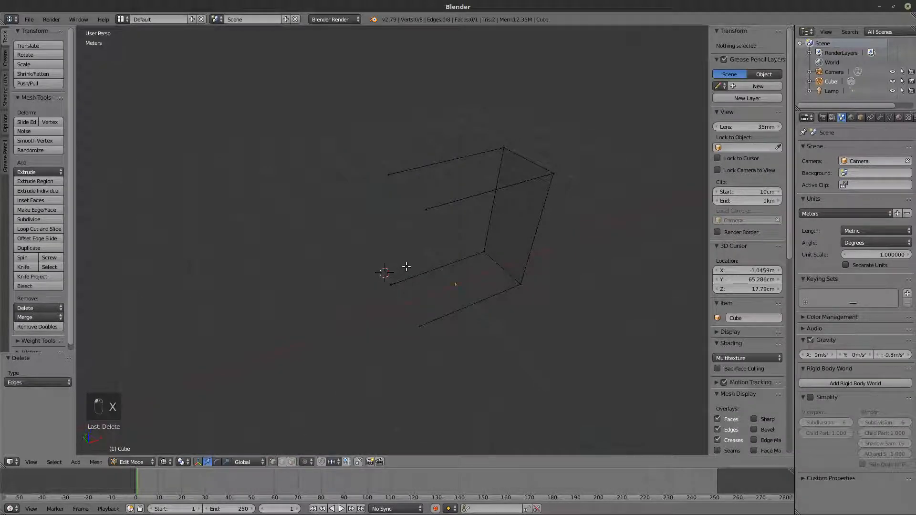
{"action": "key", "text": "ctrl+z"}
Delete the four selected vertices so only the opposite end face remains, and return to solid display
{"action": "key", "text": "x"}
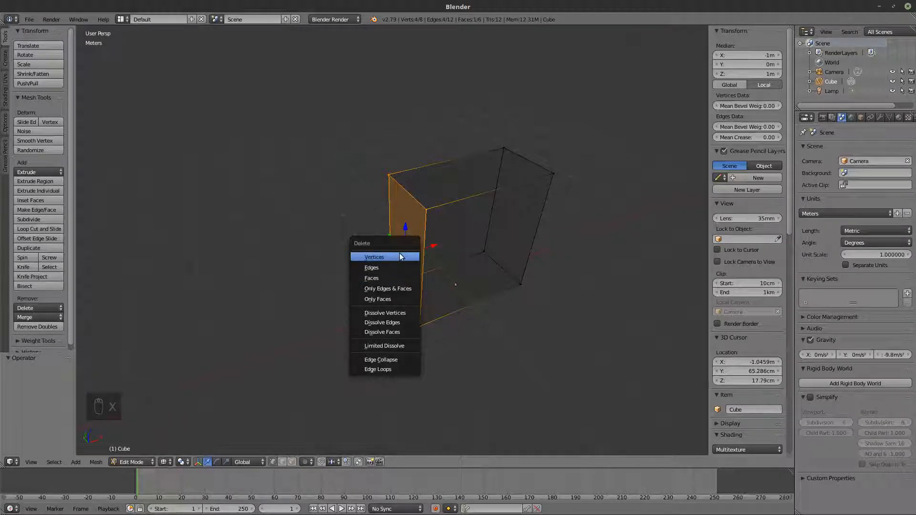
{"action": "left_click", "coordinate": [400, 253]}
{"action": "key", "text": "ctrl+z"}
{"action": "middle_click_drag", "start_coordinate": [427, 254], "coordinate": [399, 250]}
{"action": "key", "text": "Tab"}
{"action": "key", "text": "Tab"}
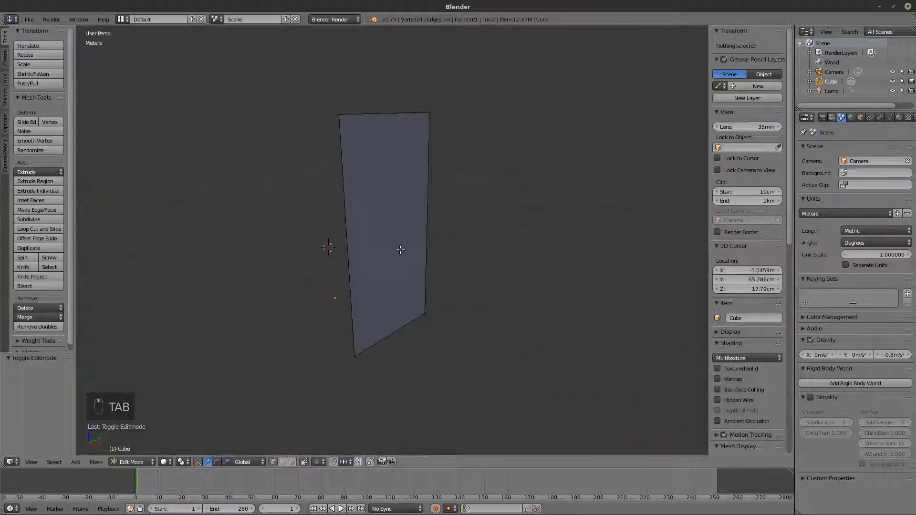
Select the whole remaining face and turn on the edge length display
{"action": "key", "text": "a"}
{"action": "key", "text": "a"}
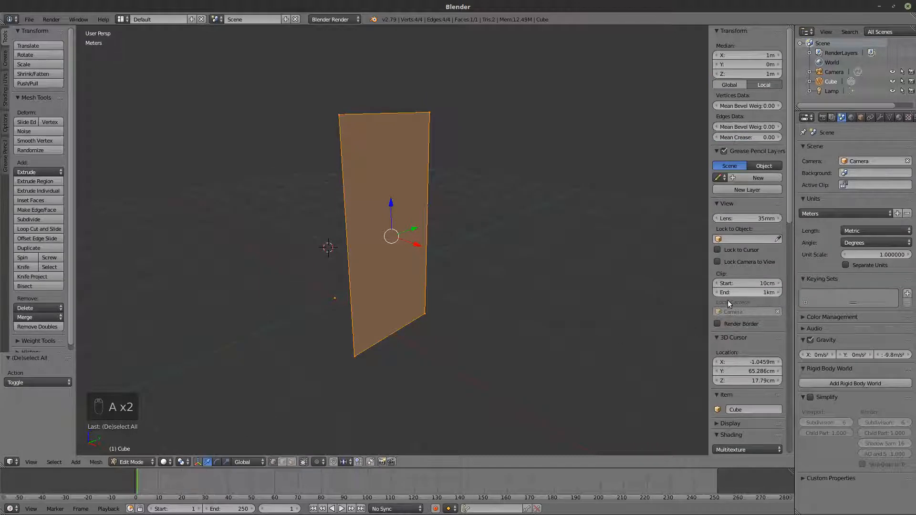
{"action": "scroll", "coordinate": [727, 333], "scroll_direction": "down", "scroll_amount": 7}
{"action": "scroll", "coordinate": [728, 332], "scroll_direction": "down", "scroll_amount": 6}
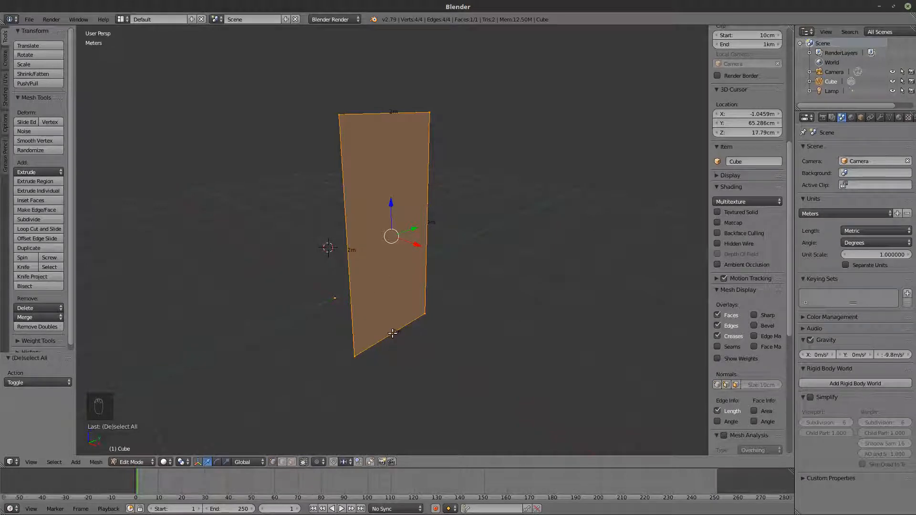
Apply the object's scale and recheck the face's edge lengths in Edit Mode
{"action": "key", "text": "Tab"}
{"action": "scroll", "coordinate": [771, 147], "scroll_direction": "up", "scroll_amount": 10}
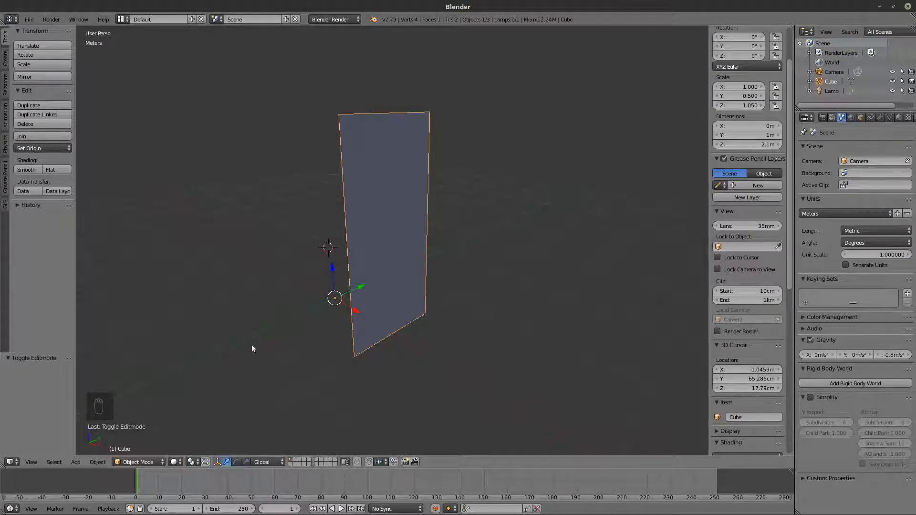
{"action": "left_click", "coordinate": [97, 463]}
{"action": "mouse_move", "coordinate": [116, 387]}
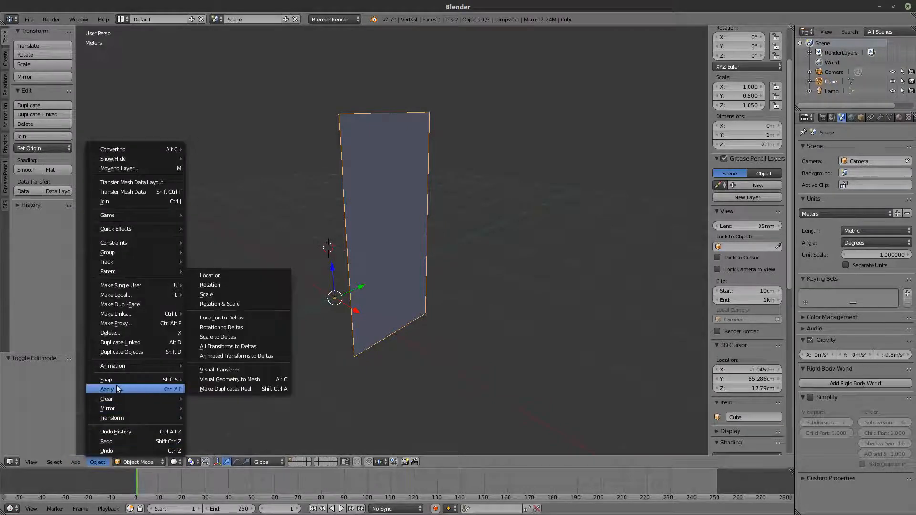
{"action": "left_click", "coordinate": [228, 295]}
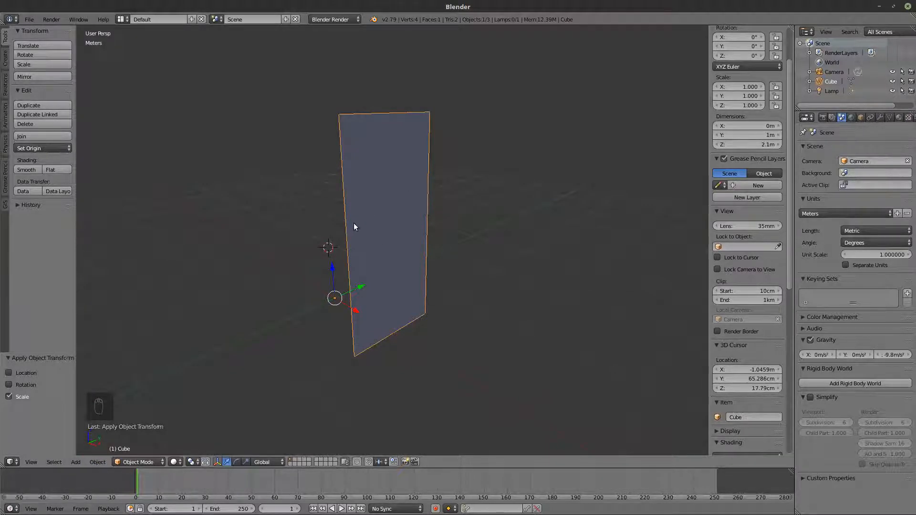
{"action": "key", "text": "Tab"}
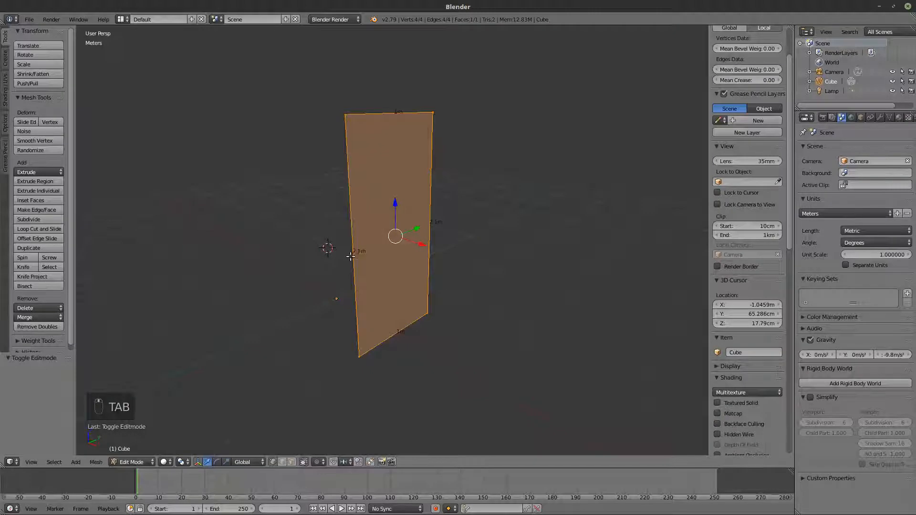
{"action": "key", "text": "Tab"}
Snap the 3D cursor to the midpoint of the face's bottom edge and set the object's origin to it
{"action": "middle_click_drag", "start_coordinate": [385, 223], "coordinate": [477, 321]}
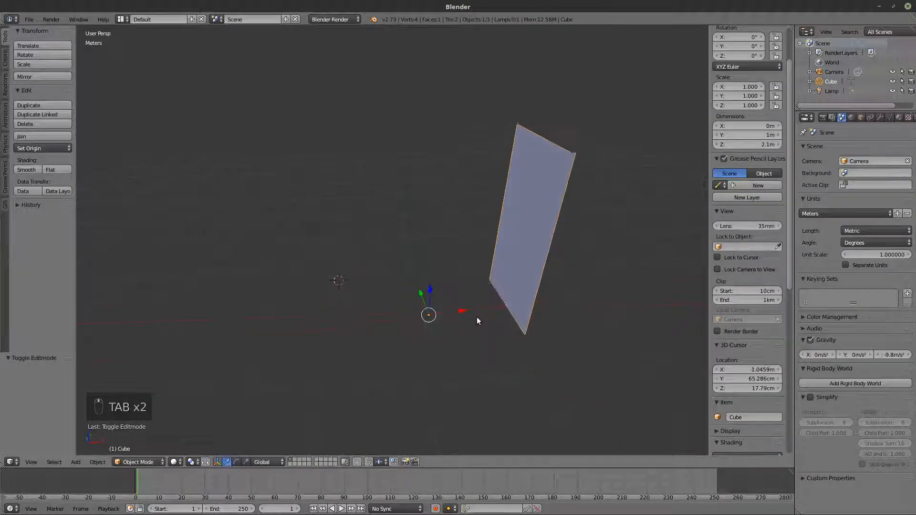
{"action": "key", "text": "Tab"}
{"action": "key", "text": "Tab"}
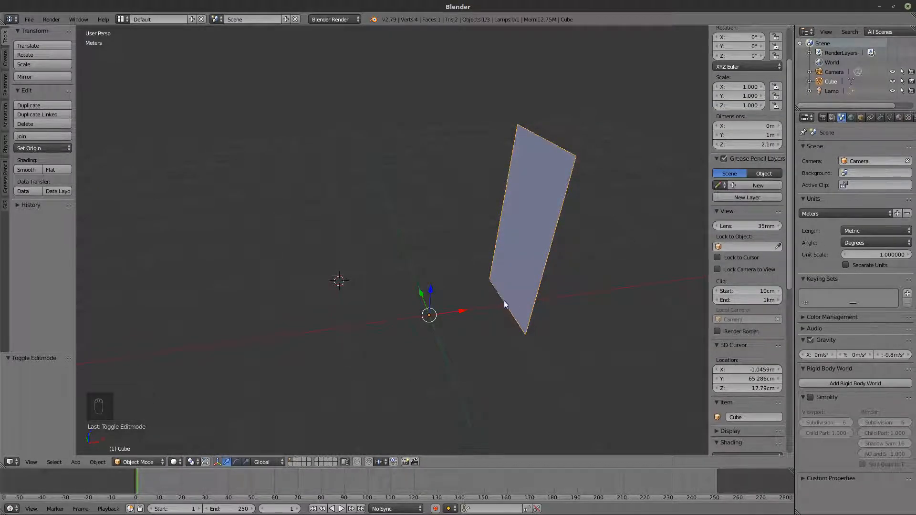
{"action": "key", "text": "Tab"}
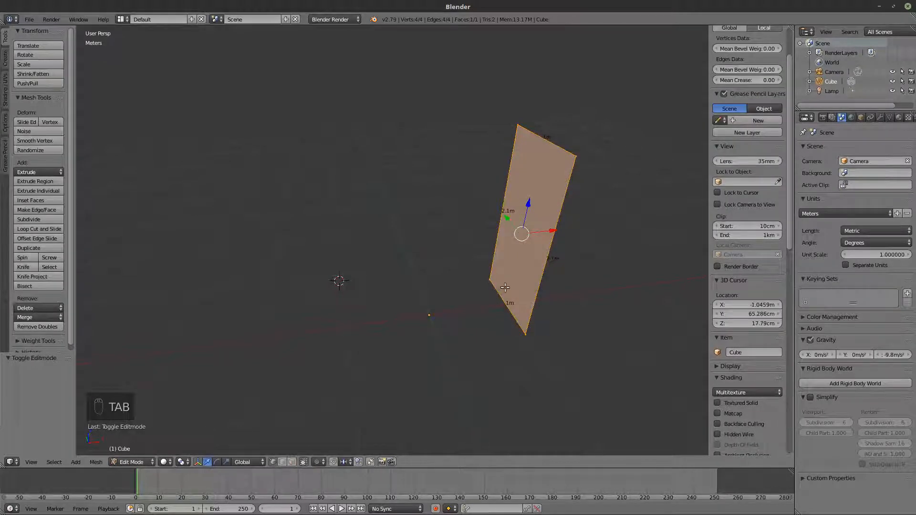
{"action": "middle_click_drag", "start_coordinate": [505, 290], "coordinate": [525, 276]}
{"action": "right_click", "coordinate": [492, 267]}
{"action": "right_click", "coordinate": [544, 306], "text": "shift"}
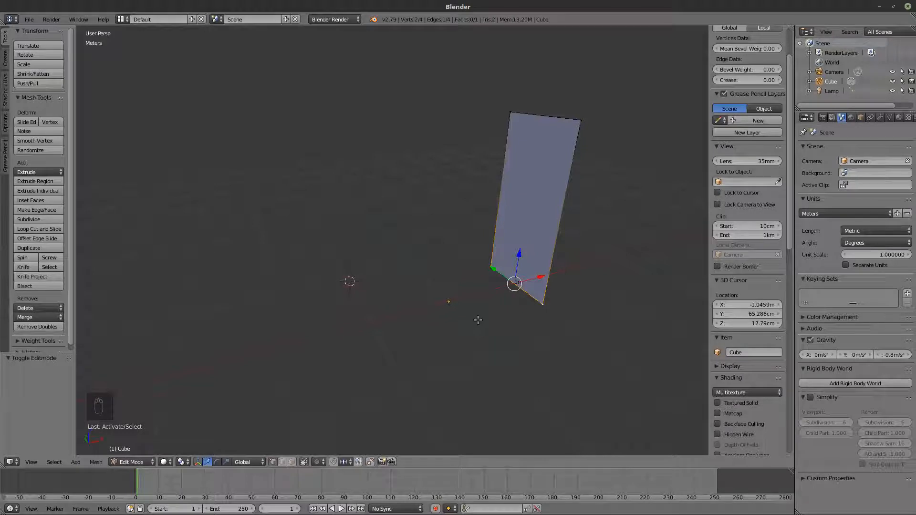
{"action": "key", "text": "shift+s"}
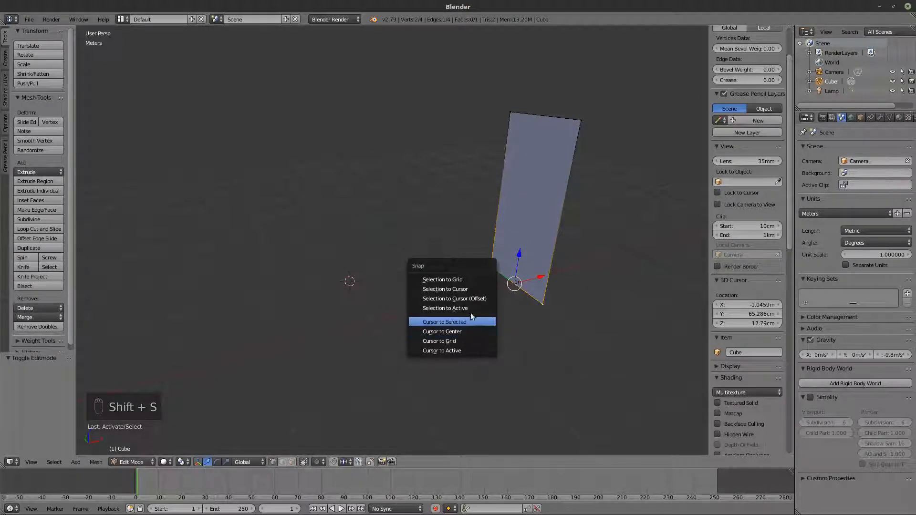
{"action": "left_click", "coordinate": [465, 322]}
{"action": "key", "text": "Tab"}
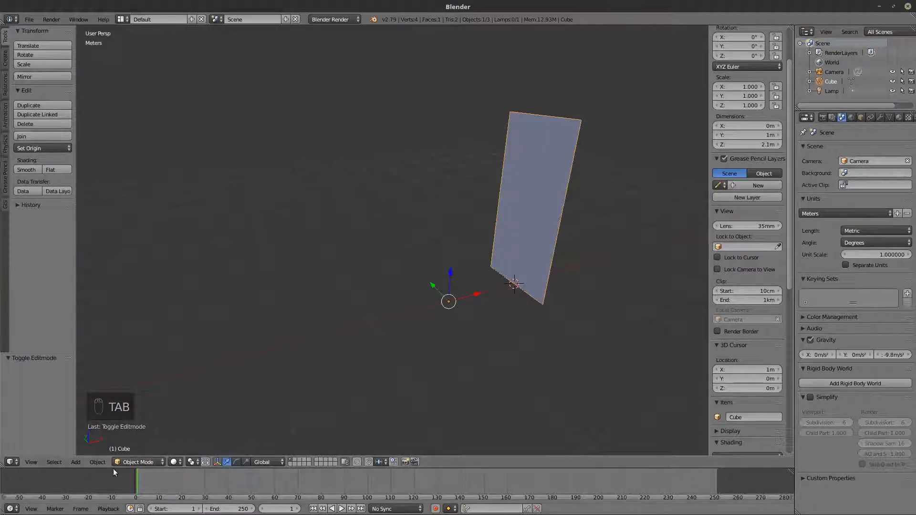
{"action": "left_click", "coordinate": [97, 465]}
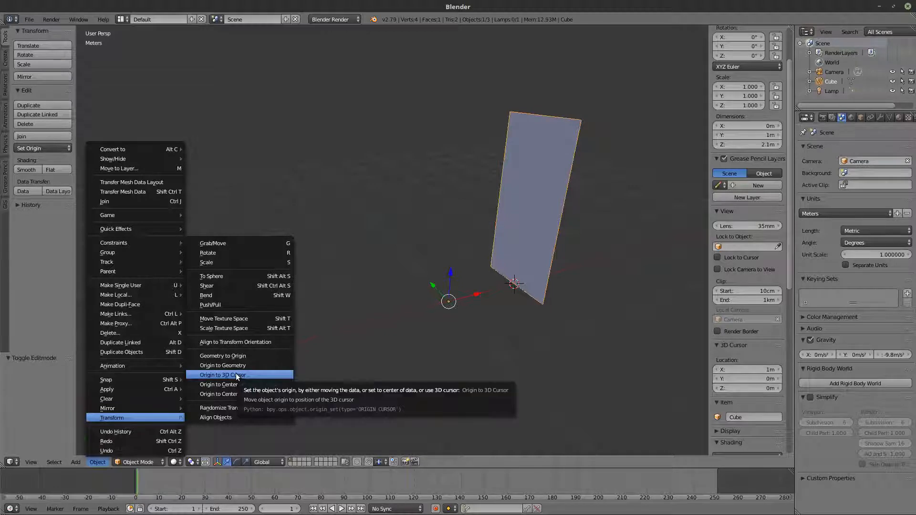
{"action": "left_click", "coordinate": [236, 374]}
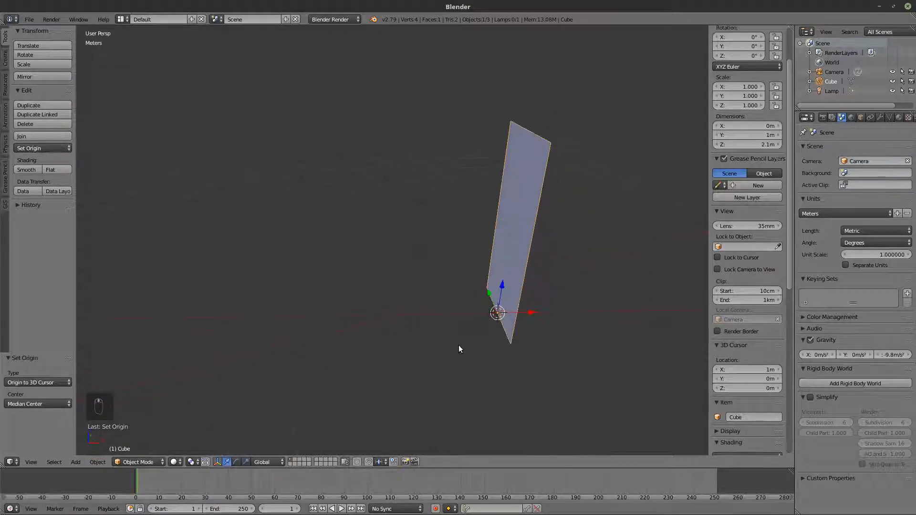
Set the 3D cursor's X location to 0 m and snap the door panel to the cursor
{"action": "left_click", "coordinate": [759, 369]}
{"action": "type", "text": "0"}
{"action": "key", "text": "Return"}
{"action": "key", "text": "shift+s"}
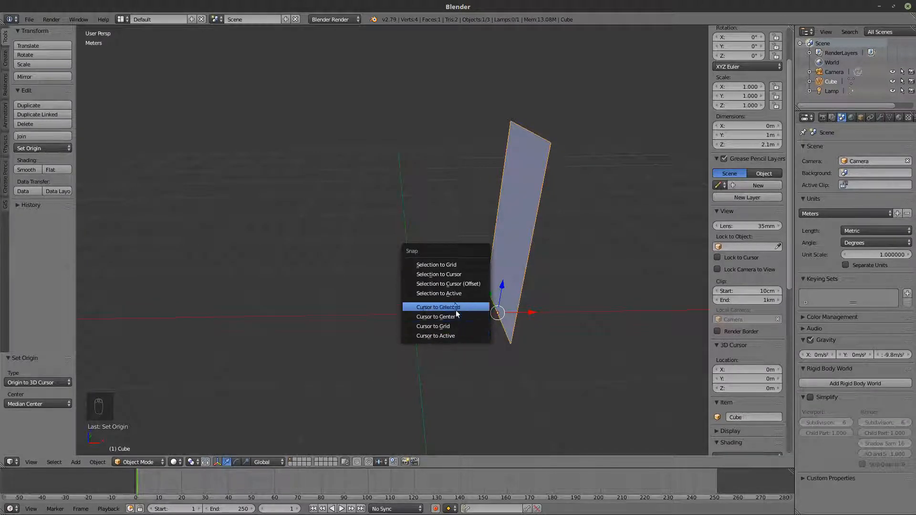
{"action": "left_click", "coordinate": [453, 274]}
{"action": "middle_click_drag", "start_coordinate": [453, 274], "coordinate": [388, 318]}
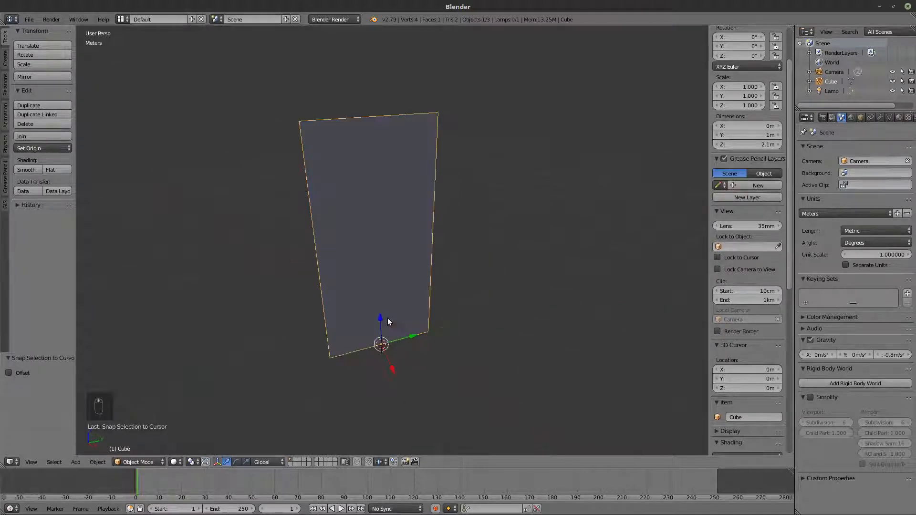
{"action": "middle_click_drag", "start_coordinate": [447, 314], "coordinate": [399, 326]}
{"action": "middle_click_drag", "start_coordinate": [331, 357], "coordinate": [360, 359]}
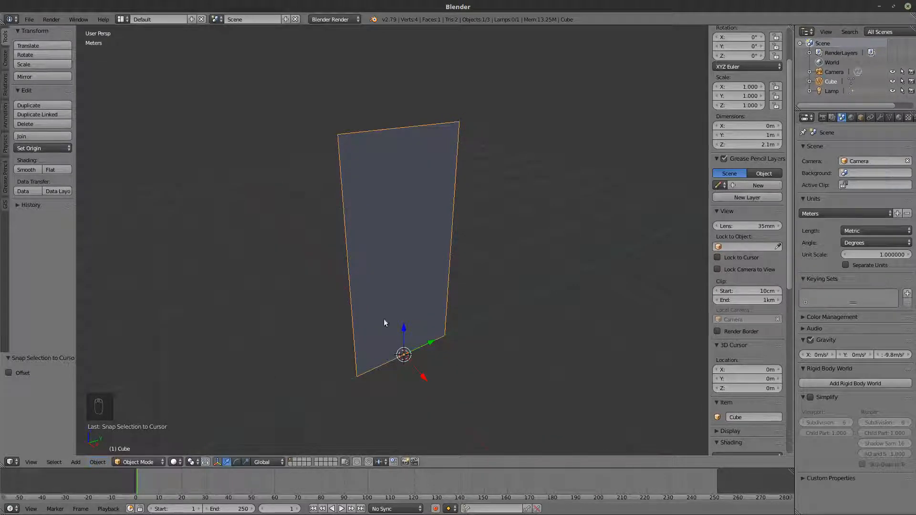
Compare the door panel's edge lengths in Edit Mode with its dimensions in Object Mode
{"action": "key", "text": "Tab"}
{"action": "middle_click_drag", "start_coordinate": [406, 312], "coordinate": [397, 328]}
{"action": "key", "text": "a"}
{"action": "key", "text": "a"}
{"action": "key", "text": "a"}
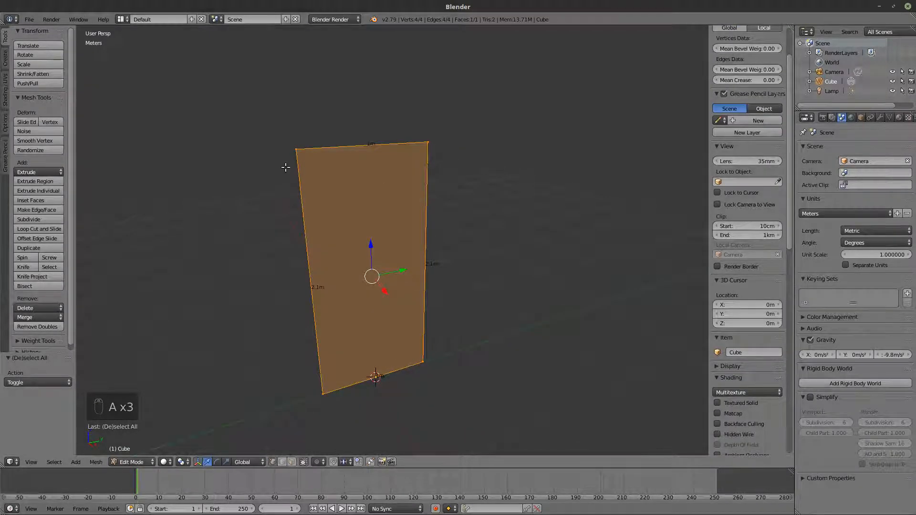
{"action": "key", "text": "Tab"}
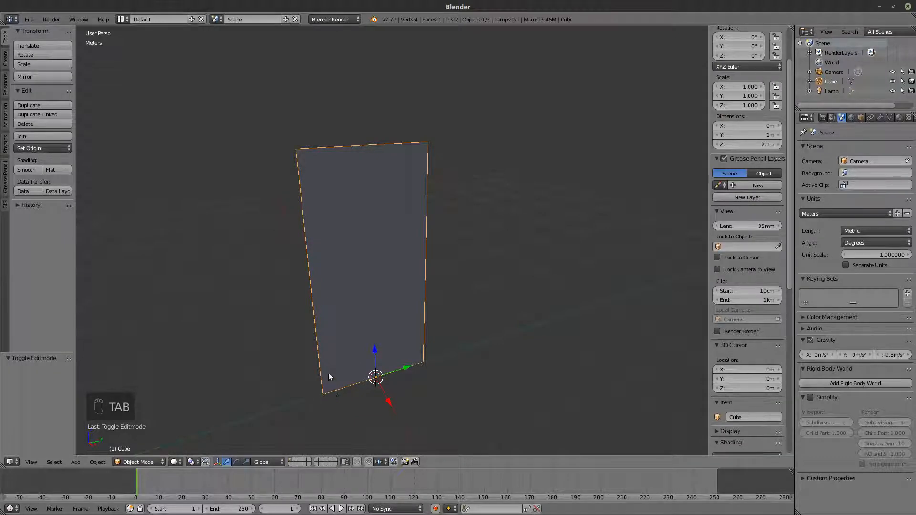
{"action": "key", "text": "Tab"}
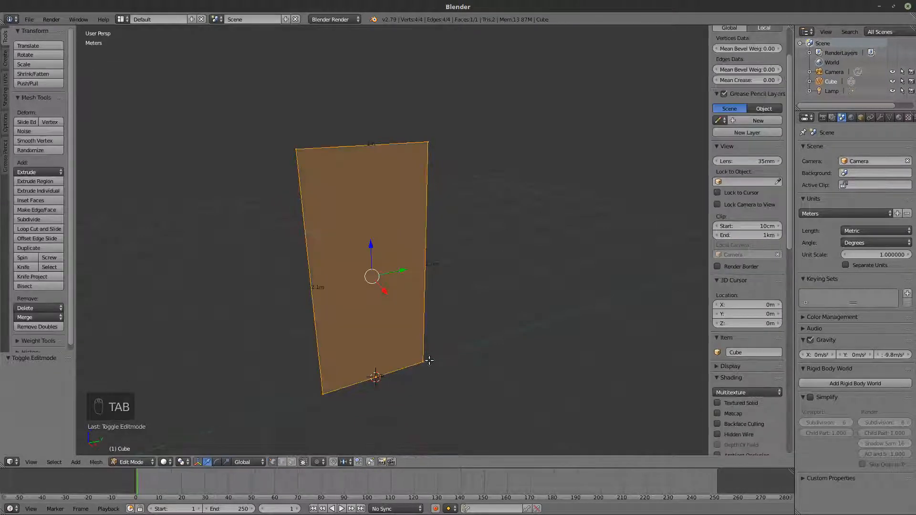
{"action": "key", "text": "Tab"}
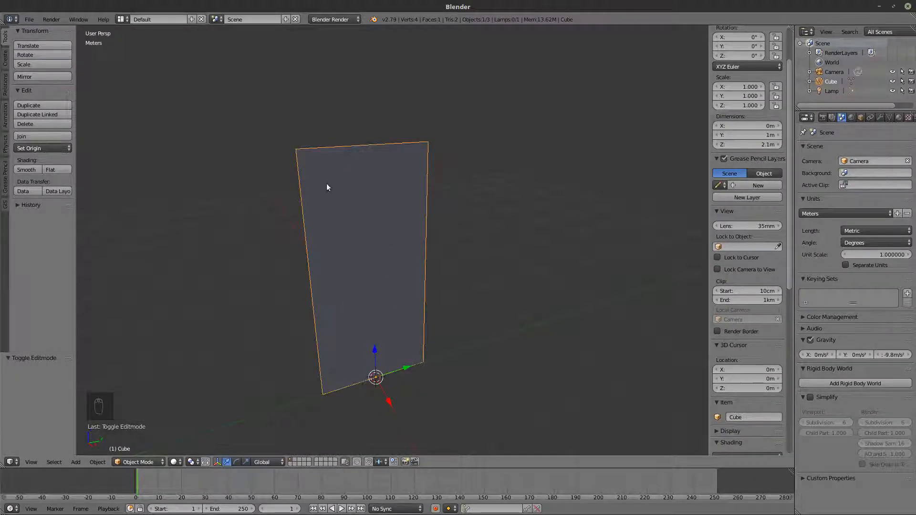
{"action": "key", "text": "Tab"}
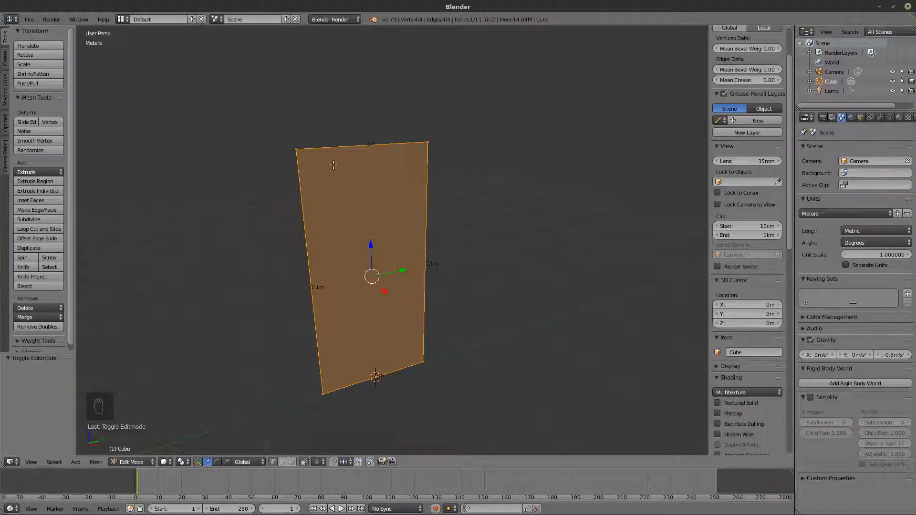
{"action": "key", "text": "Tab"}
{"action": "key", "text": "Tab"}
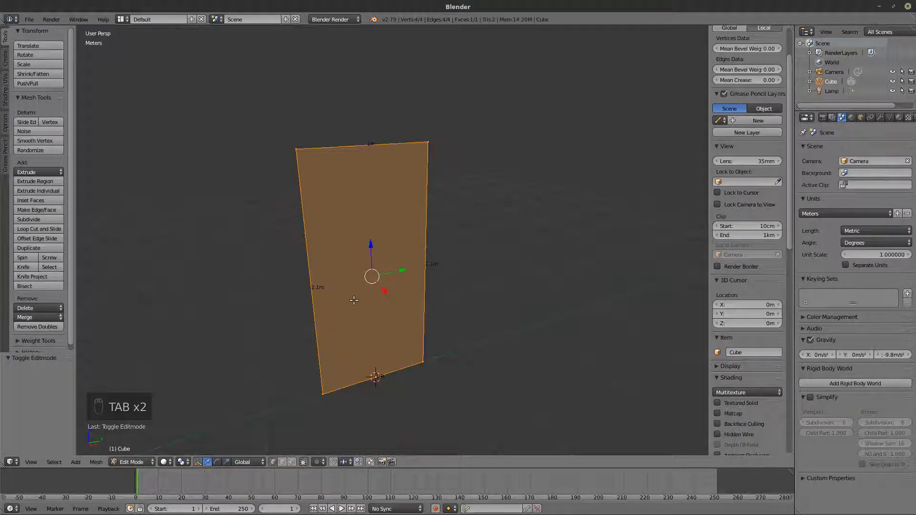
Inset the door panel's face with a thickness of 5 cm
{"action": "key", "text": "i"}
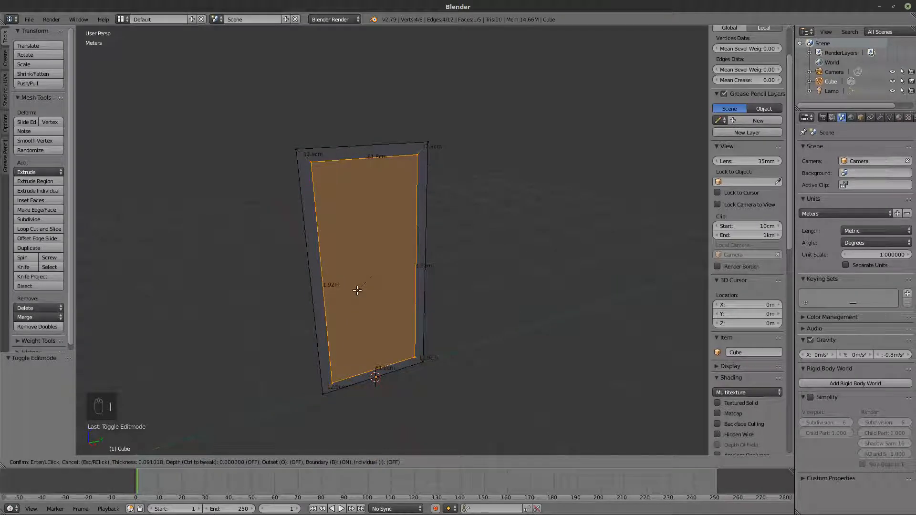
{"action": "left_click", "coordinate": [358, 290]}
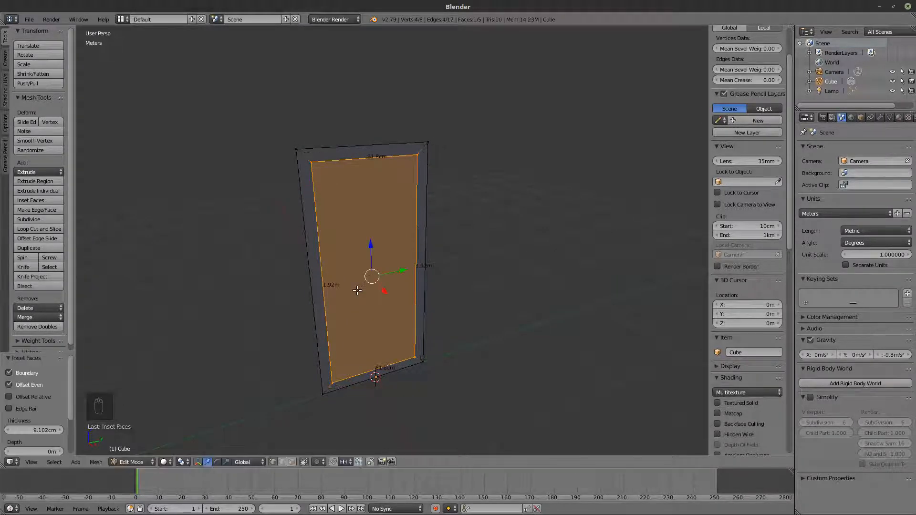
{"action": "left_click", "coordinate": [40, 431]}
{"action": "type", "text": "5cm"}
{"action": "key", "text": "Return"}
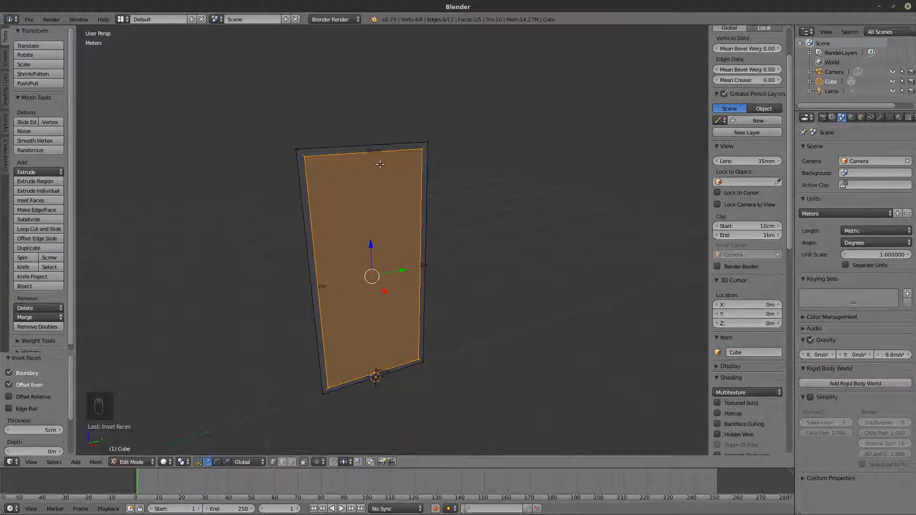
Delete the outer bottom edge of the door frame in edge selection mode
{"action": "scroll", "coordinate": [334, 200], "scroll_direction": "up", "scroll_amount": 2}
{"action": "scroll", "coordinate": [339, 207], "scroll_direction": "up", "scroll_amount": 1}
{"action": "middle_click_drag", "start_coordinate": [340, 208], "coordinate": [348, 198]}
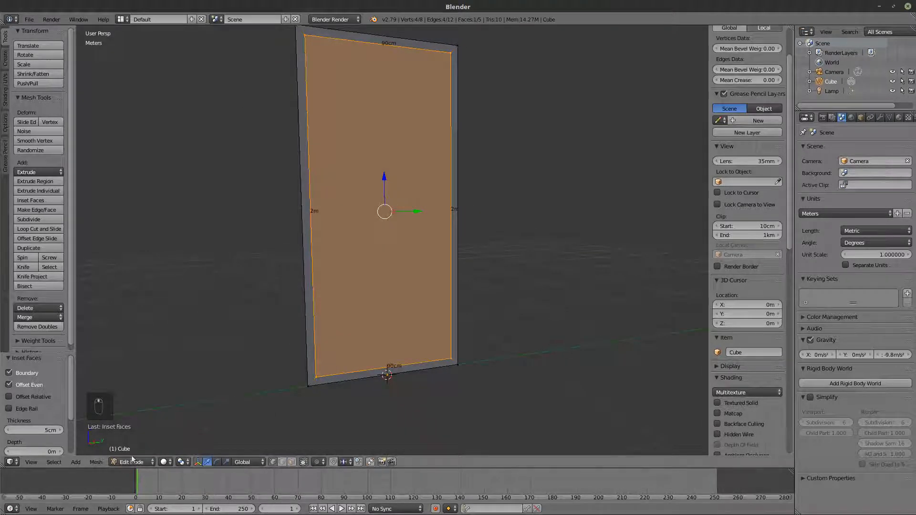
{"action": "right_click", "coordinate": [316, 377]}
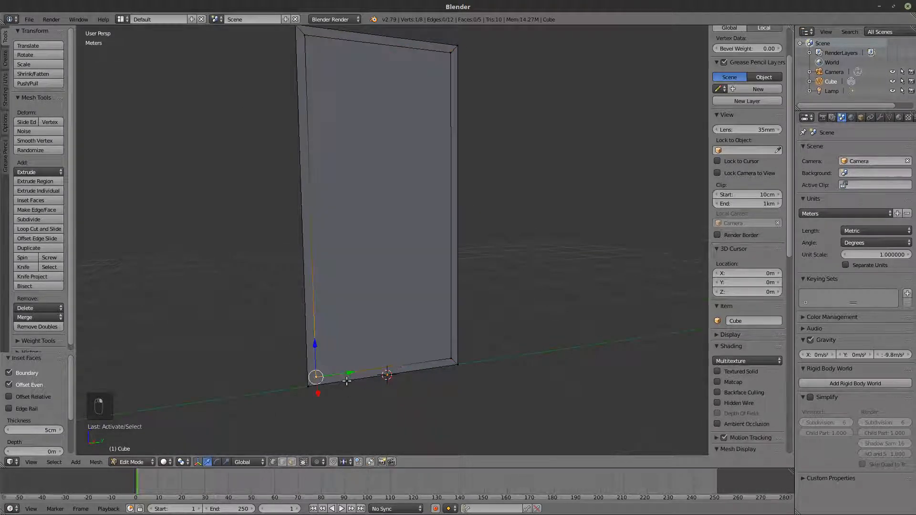
{"action": "left_click", "coordinate": [292, 463]}
{"action": "left_click", "coordinate": [284, 461]}
{"action": "right_click", "coordinate": [362, 383]}
{"action": "key", "text": "x"}
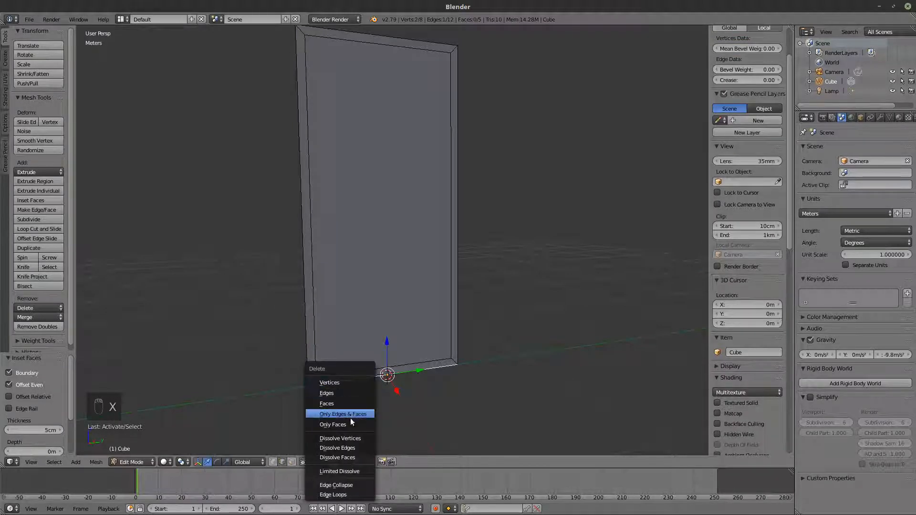
{"action": "left_click", "coordinate": [340, 393]}
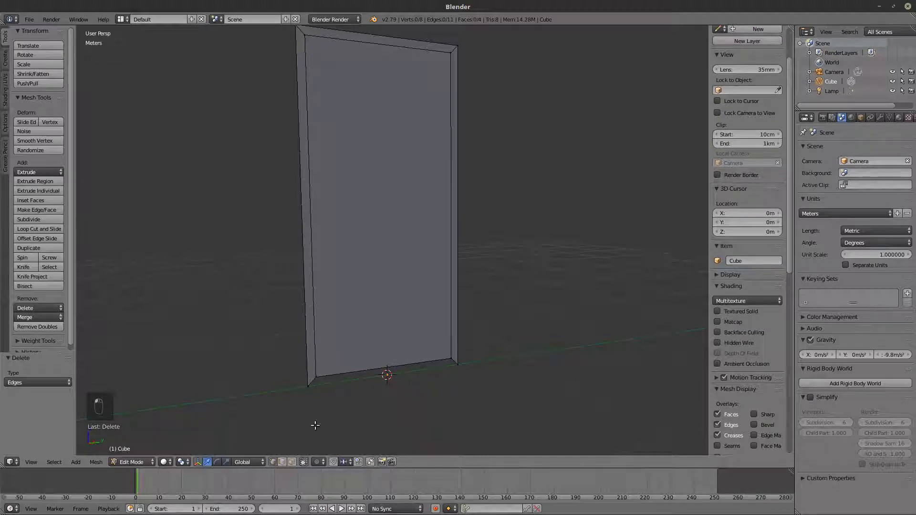
Lower the inner face's bottom edge along Z and snap it level with the bottom of the frame
{"action": "right_click", "coordinate": [324, 379]}
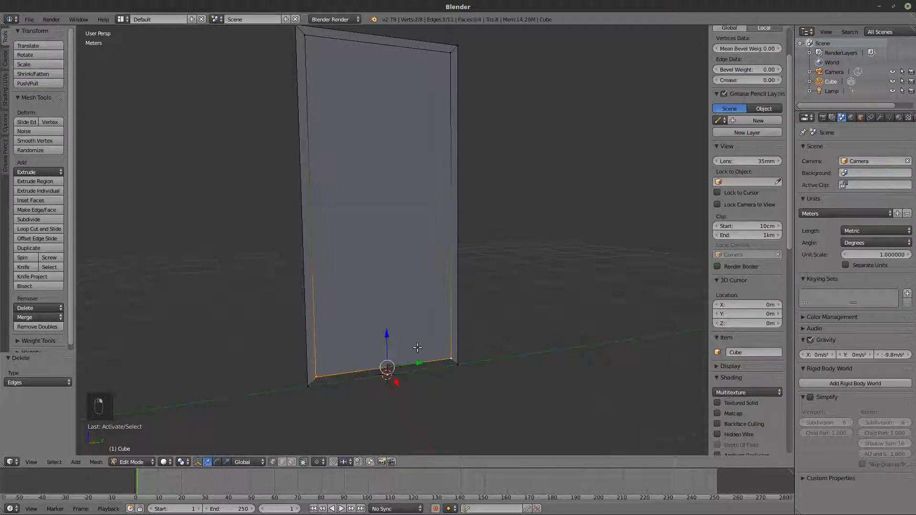
{"action": "left_click_drag", "start_coordinate": [388, 332], "coordinate": [460, 356]}
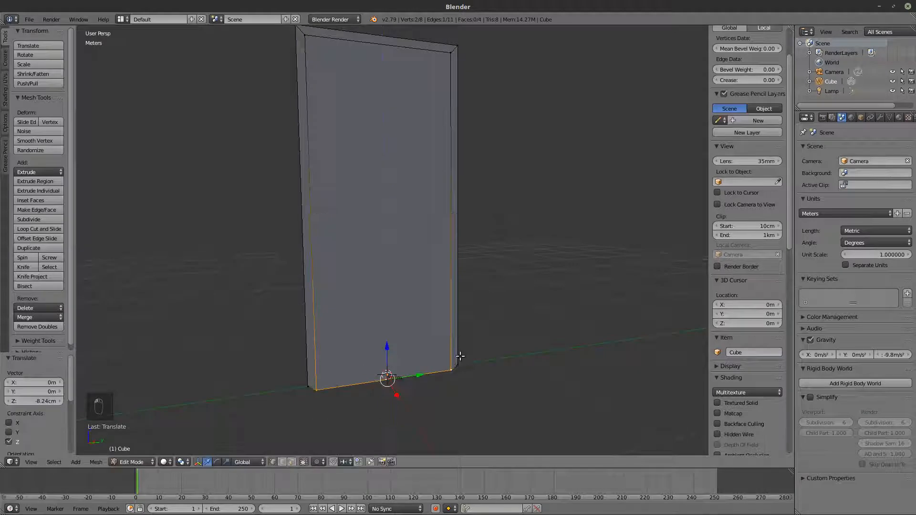
{"action": "left_click", "coordinate": [344, 462]}
{"action": "left_click", "coordinate": [351, 442]}
{"action": "left_click", "coordinate": [333, 462]}
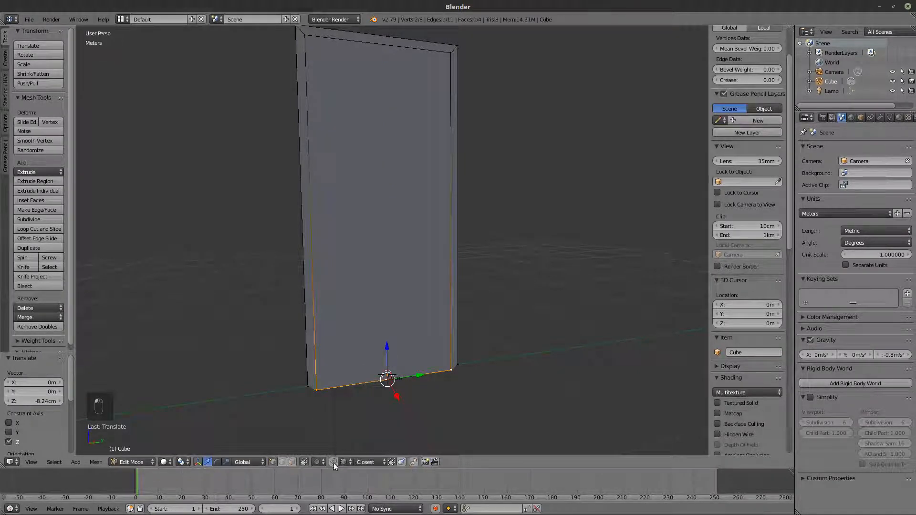
{"action": "left_click_drag", "start_coordinate": [385, 348], "coordinate": [445, 332]}
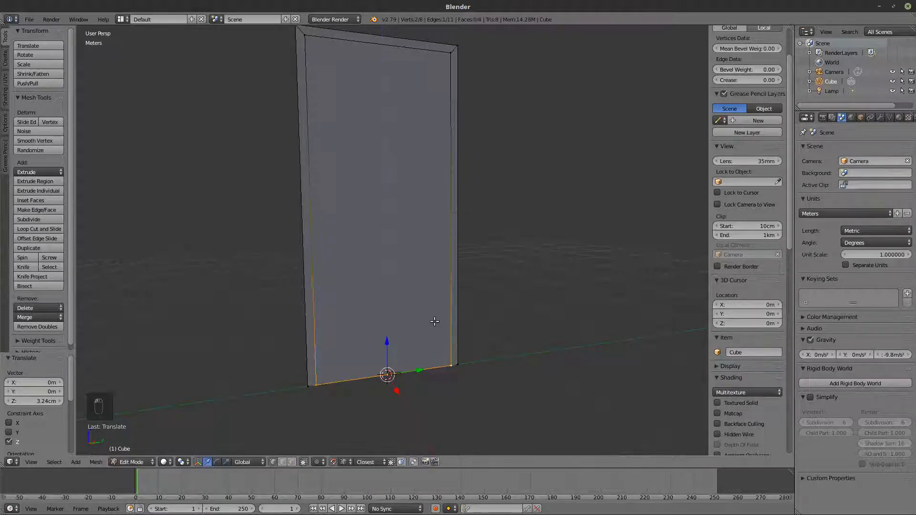
Select the whole door mesh and check the edge lengths of the frame and inner face
{"action": "key", "text": "a"}
{"action": "key", "text": "a"}
{"action": "key", "text": "a"}
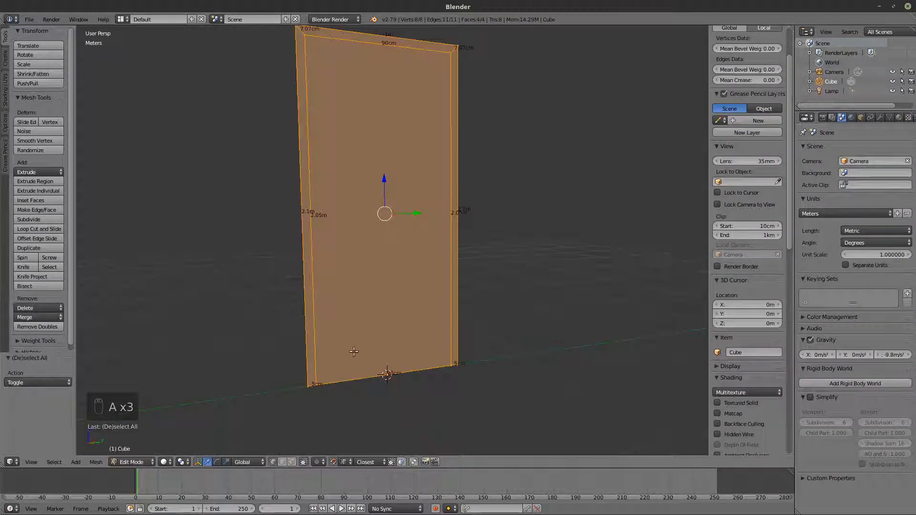
{"action": "middle_click_drag", "start_coordinate": [402, 309], "coordinate": [415, 341], "text": "shift"}
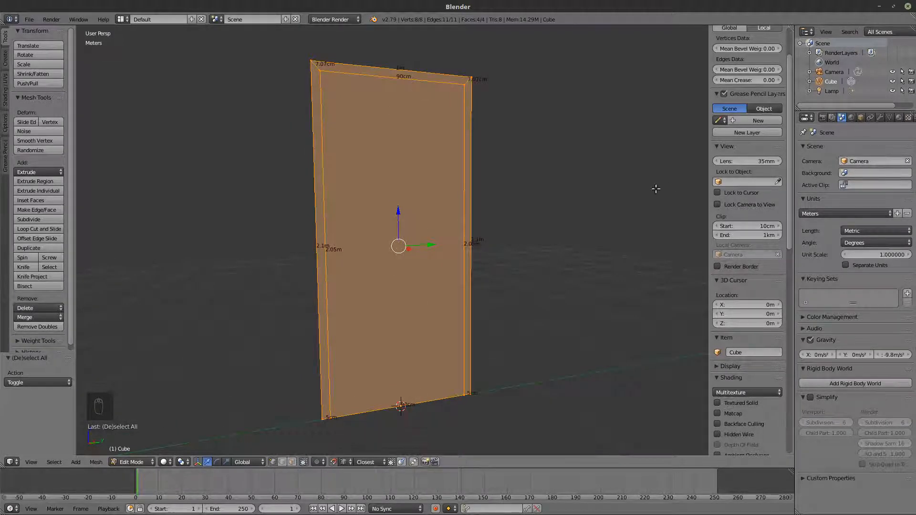
Return to Object Mode and apply the door object's scale
{"action": "key", "text": "Tab"}
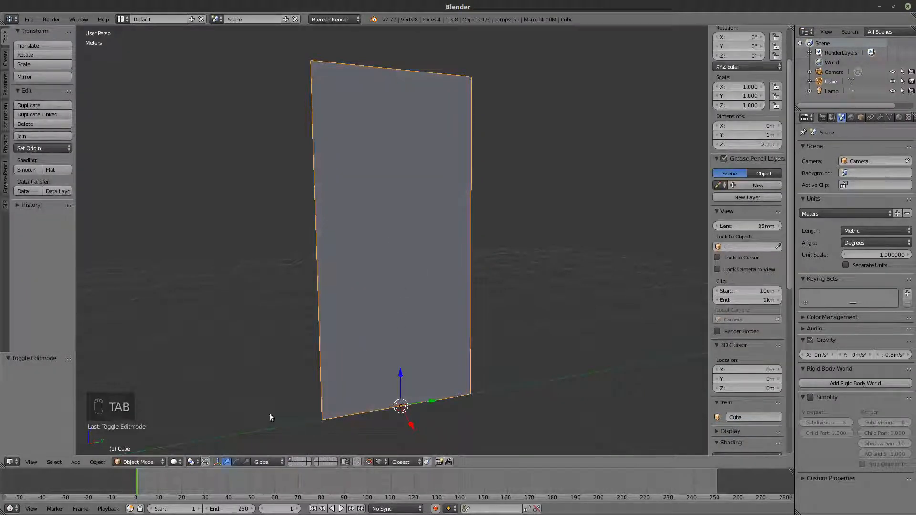
{"action": "left_click", "coordinate": [97, 462]}
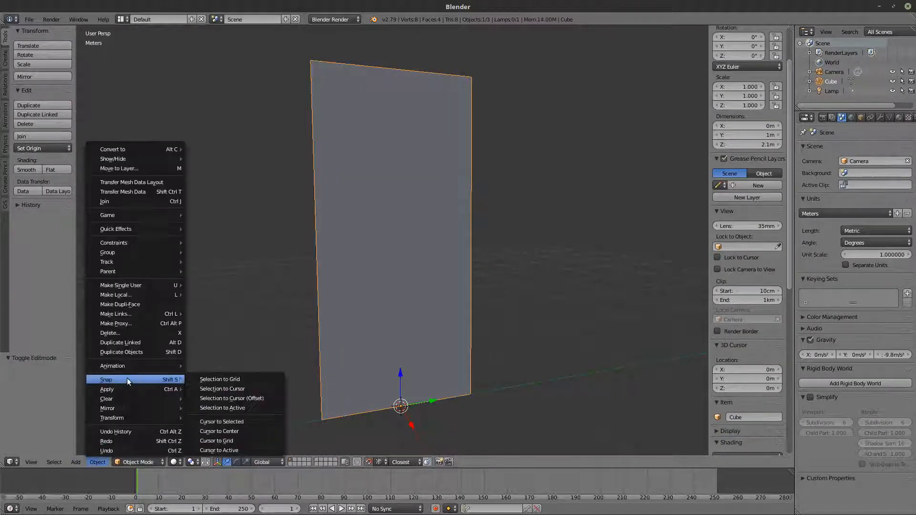
{"action": "mouse_move", "coordinate": [130, 387]}
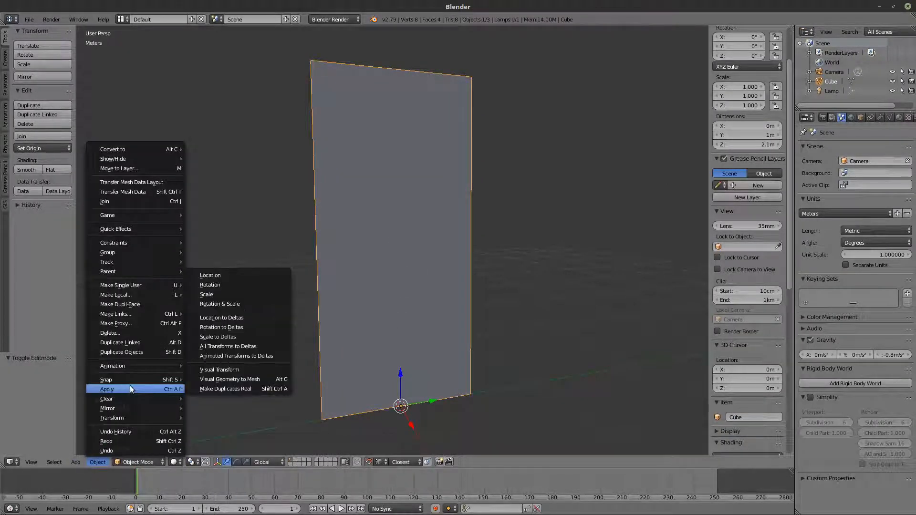
{"action": "left_click", "coordinate": [240, 295]}
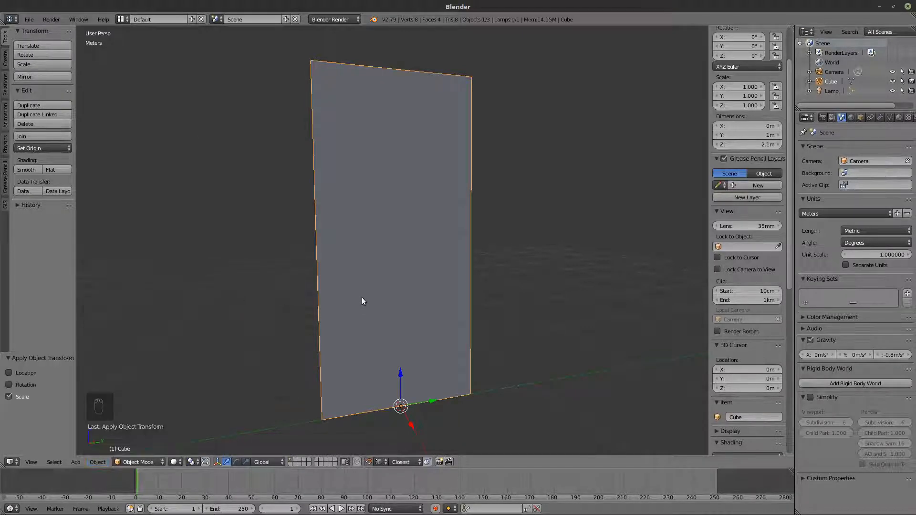
Split the inner door face from the frame, separate it into its own object, and return to Object Mode
{"action": "key", "text": "Tab"}
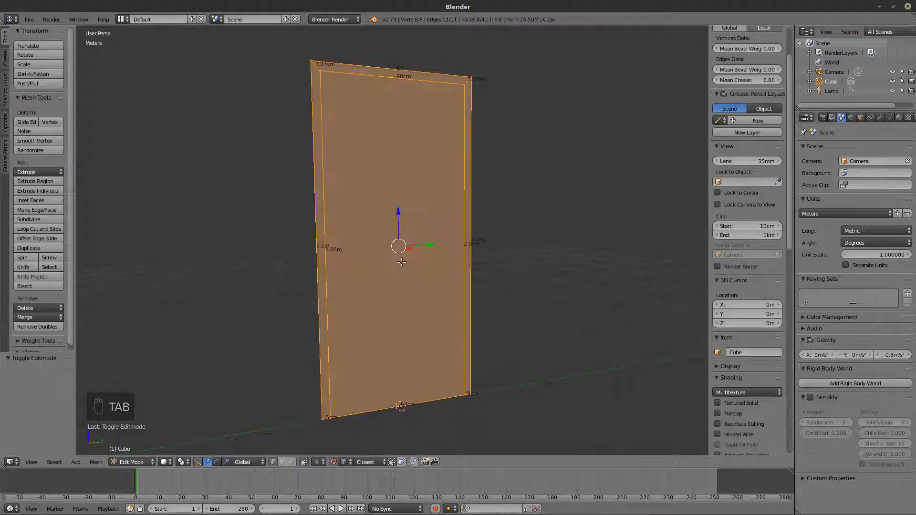
{"action": "left_click", "coordinate": [293, 461]}
{"action": "right_click", "coordinate": [408, 259]}
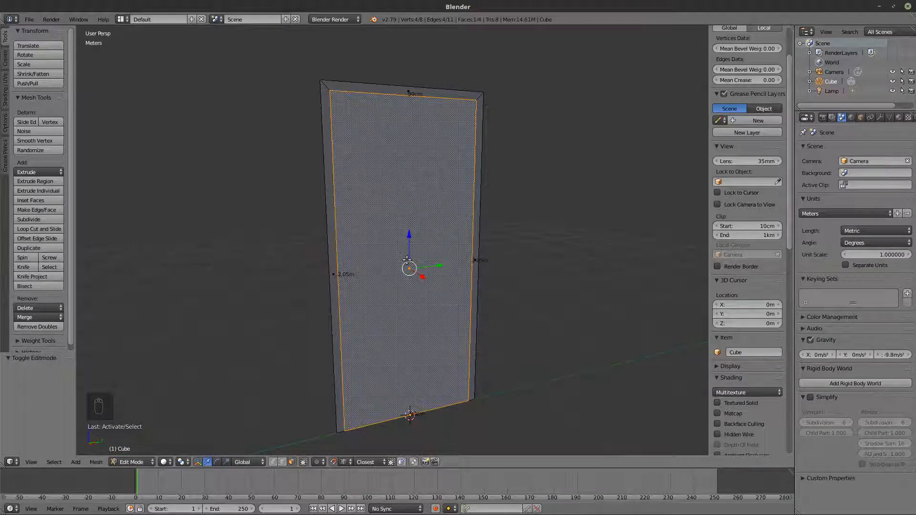
{"action": "key", "text": "y"}
{"action": "key", "text": "p"}
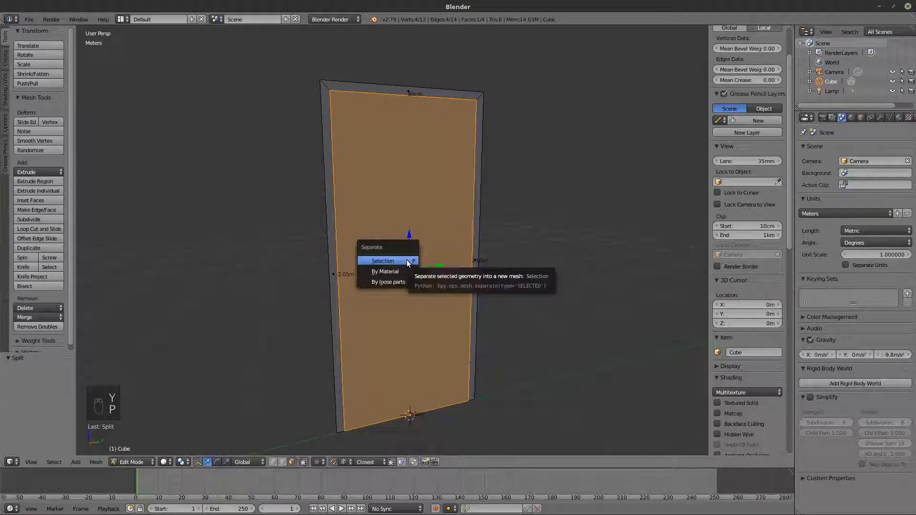
{"action": "left_click", "coordinate": [406, 262]}
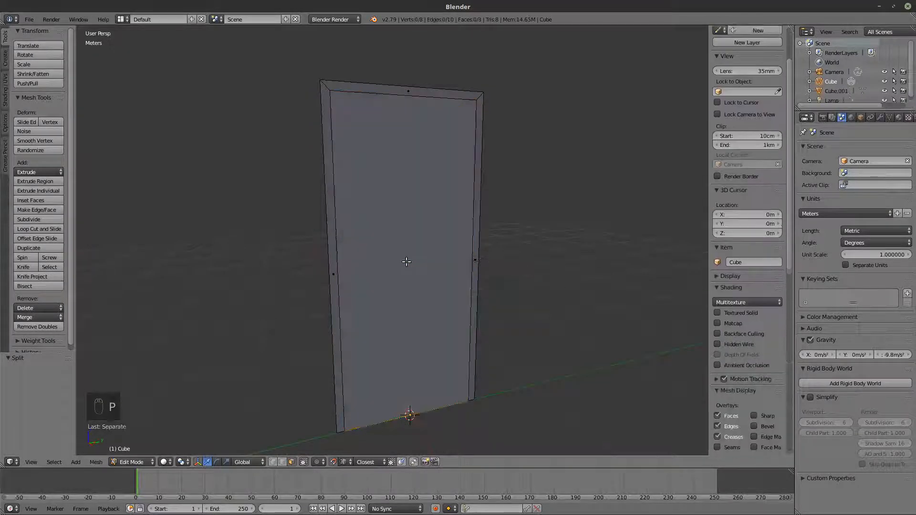
{"action": "key", "text": "Tab"}
Add a Solidify modifier to the door frame object with a thickness of 20 cm
{"action": "right_click", "coordinate": [334, 385]}
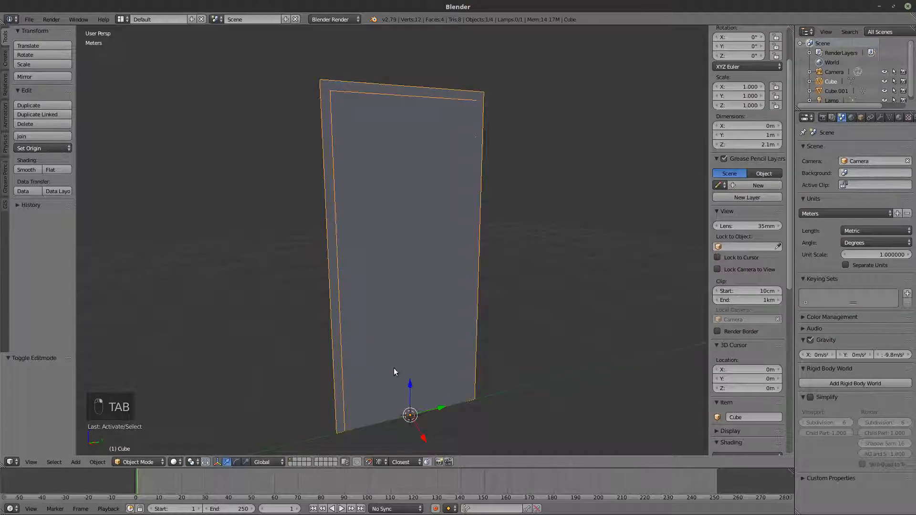
{"action": "scroll", "coordinate": [395, 367], "scroll_direction": "down", "scroll_amount": 2}
{"action": "key", "text": "z"}
{"action": "middle_click_drag", "start_coordinate": [420, 349], "coordinate": [473, 329]}
{"action": "key", "text": "z"}
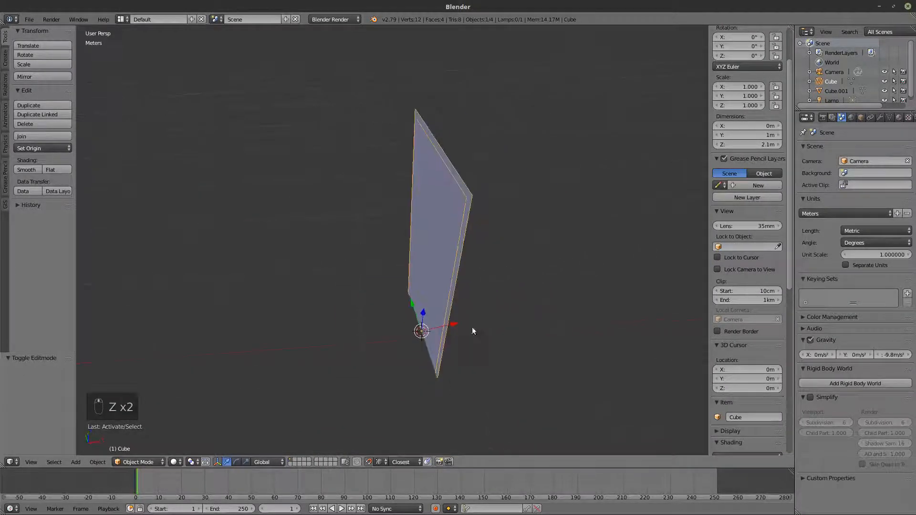
{"action": "left_click", "coordinate": [880, 118]}
{"action": "left_click", "coordinate": [859, 149]}
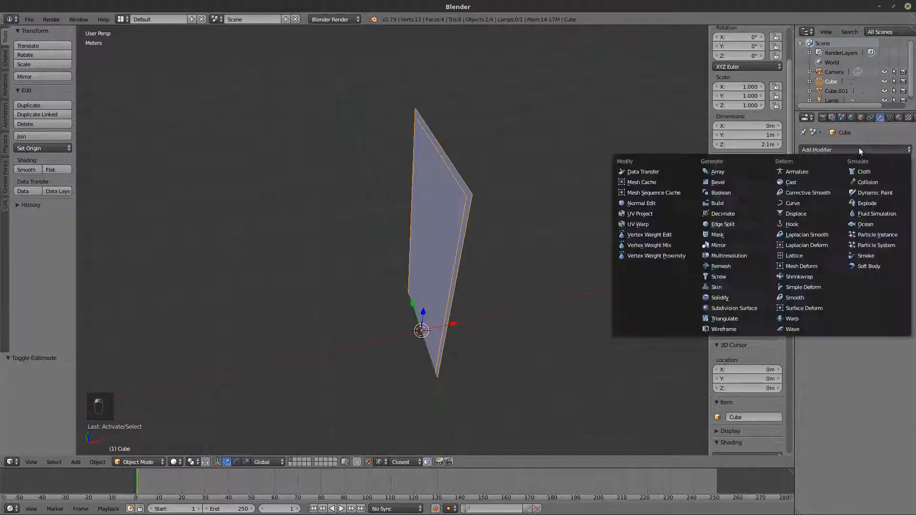
{"action": "left_click", "coordinate": [734, 296]}
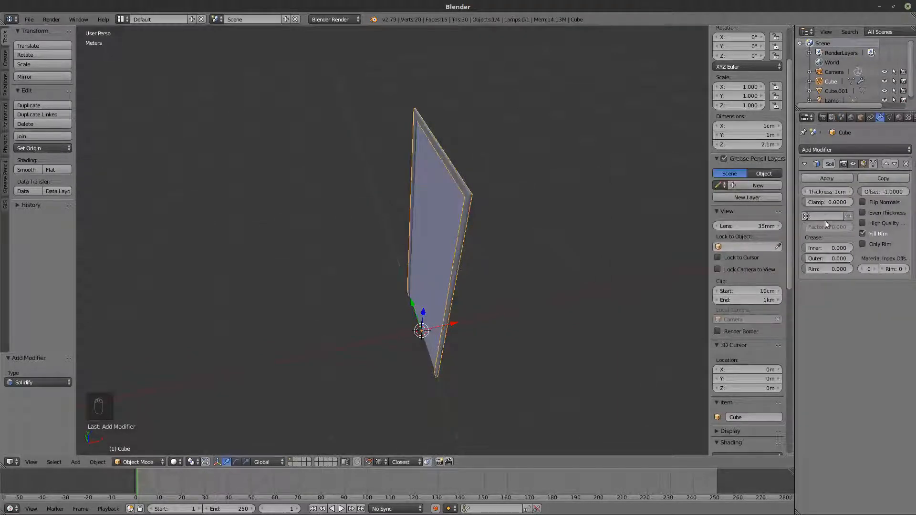
{"action": "left_click", "coordinate": [822, 192]}
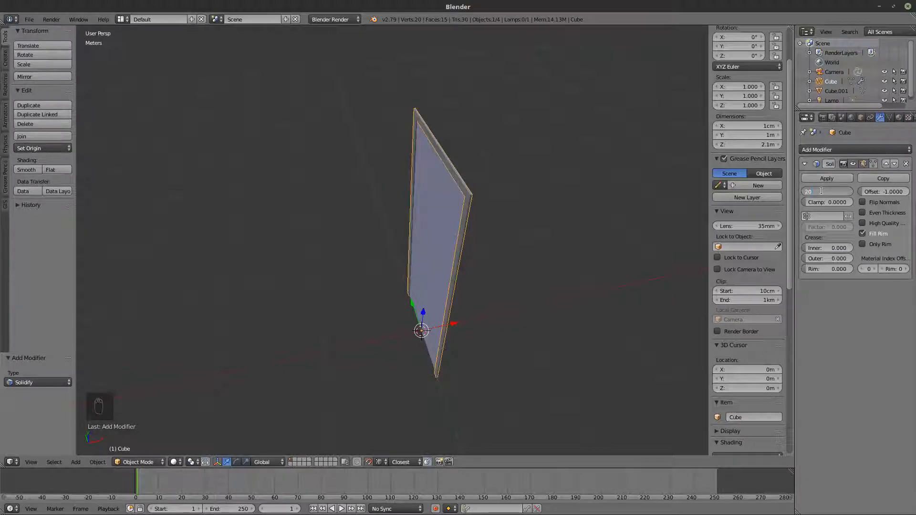
{"action": "key", "text": "Return"}
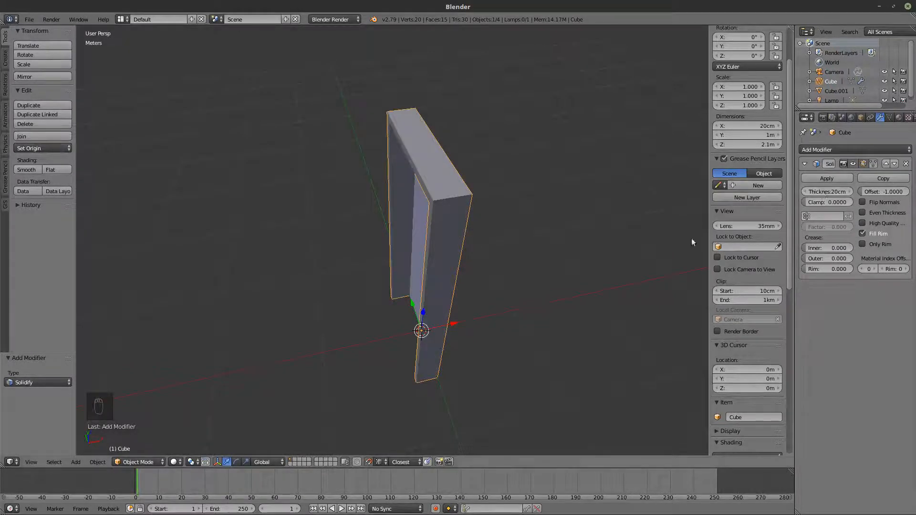
{"action": "scroll", "coordinate": [551, 209], "scroll_direction": "up", "scroll_amount": 1}
{"action": "left_click_drag", "start_coordinate": [826, 193], "coordinate": [810, 193]}
{"action": "key", "text": "ctrl+z"}
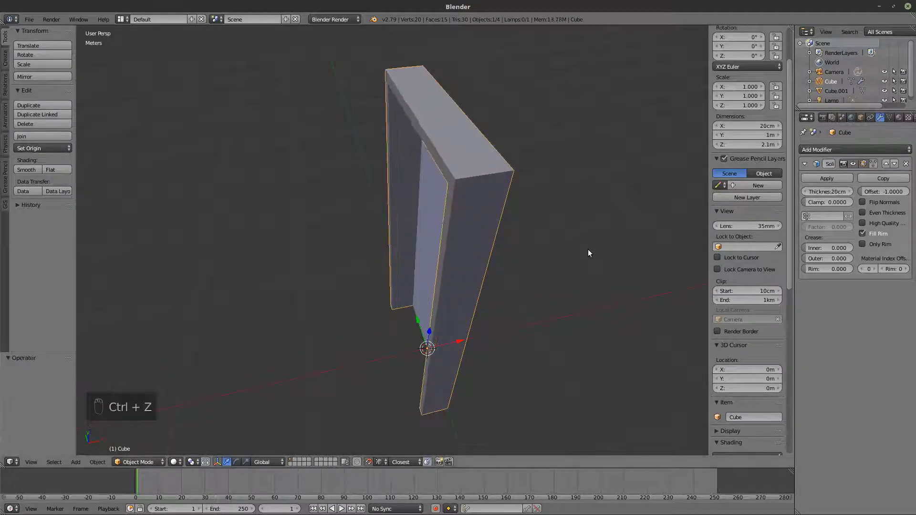
{"action": "key", "text": "ctrl+z"}
Select the separated door panel and try moving it about 6.6 cm along negative X, undoing the move
{"action": "key", "text": "z"}
{"action": "left_click", "coordinate": [426, 324]}
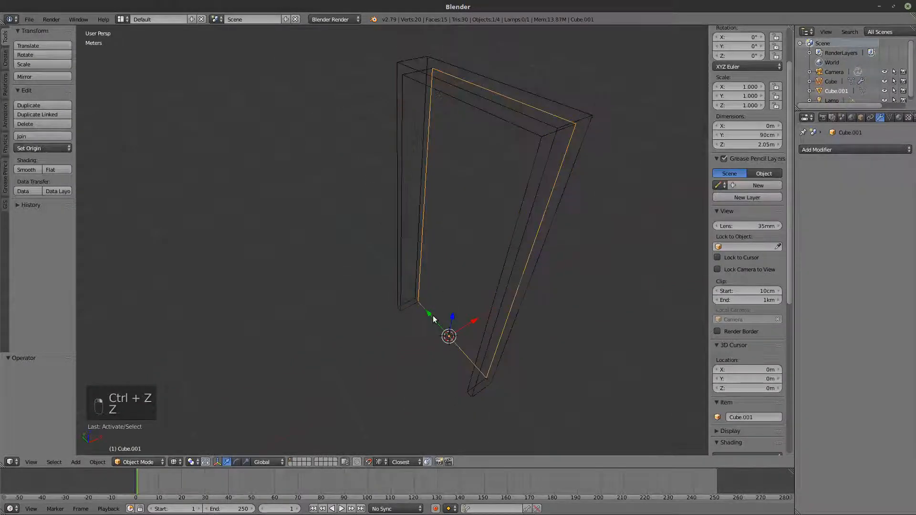
{"action": "scroll", "coordinate": [439, 310], "scroll_direction": "up", "scroll_amount": 5}
{"action": "key", "text": "z"}
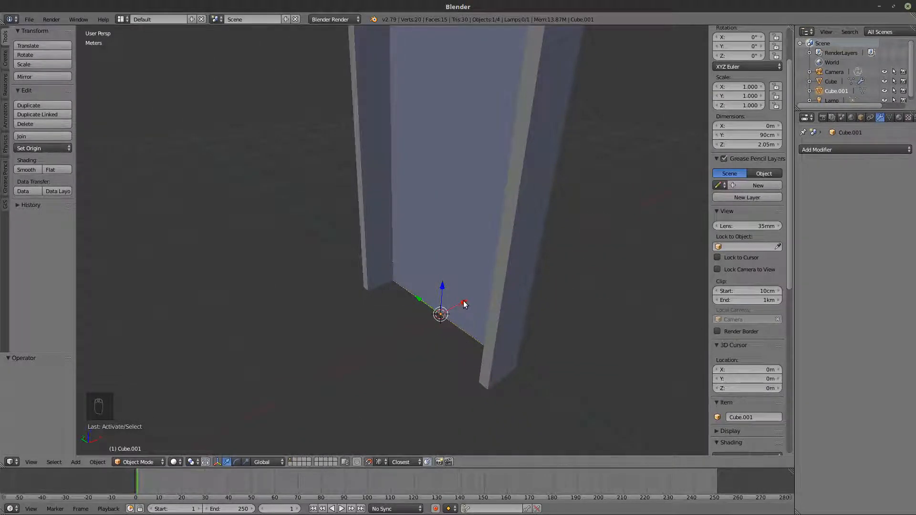
{"action": "left_click_drag", "start_coordinate": [466, 304], "coordinate": [454, 312]}
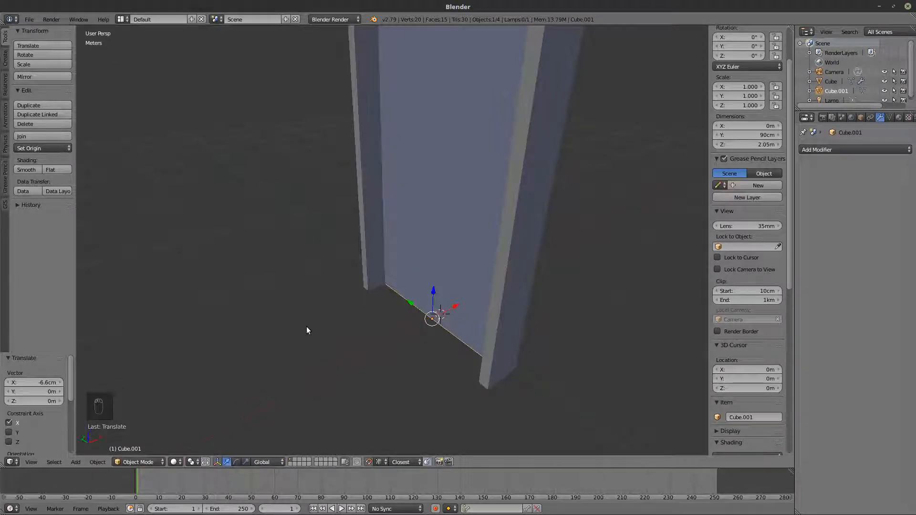
{"action": "key", "text": "ctrl+z"}
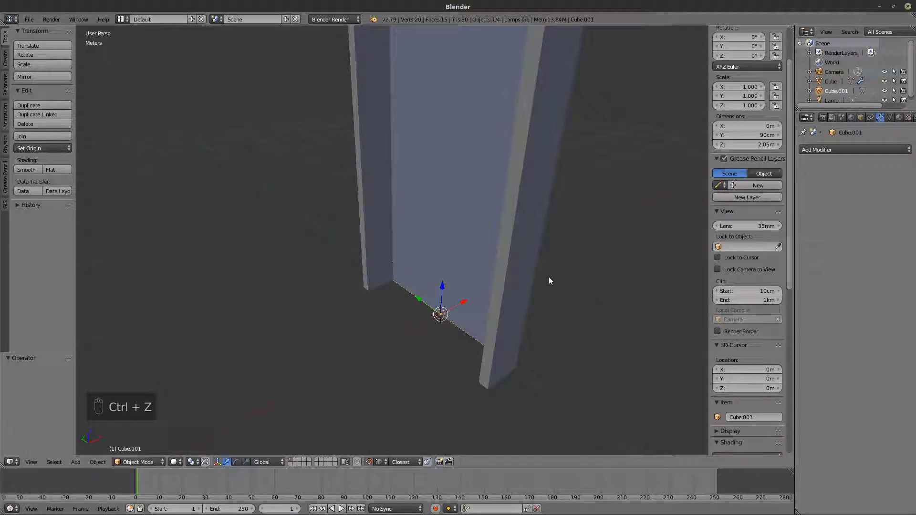
Add a Solidify modifier to the door panel with a thickness of 10 cm
{"action": "left_click", "coordinate": [814, 151]}
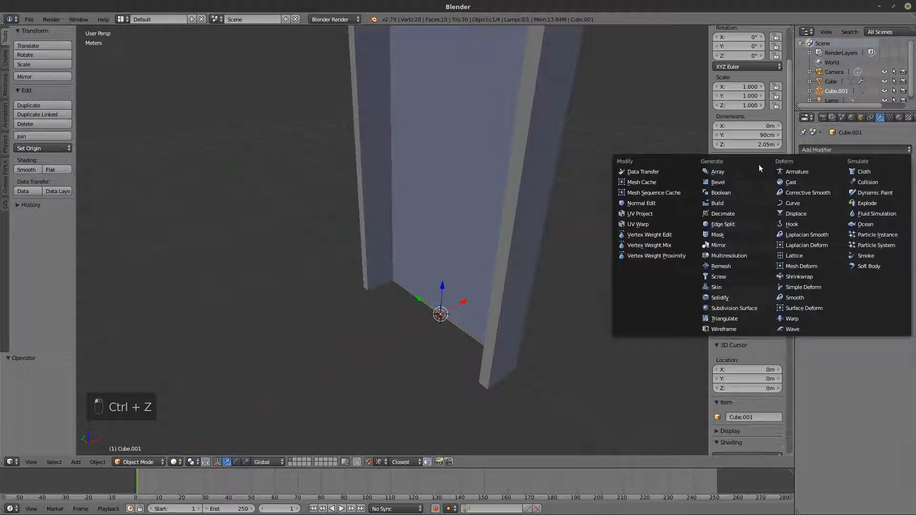
{"action": "left_click", "coordinate": [721, 299]}
{"action": "key", "text": "z"}
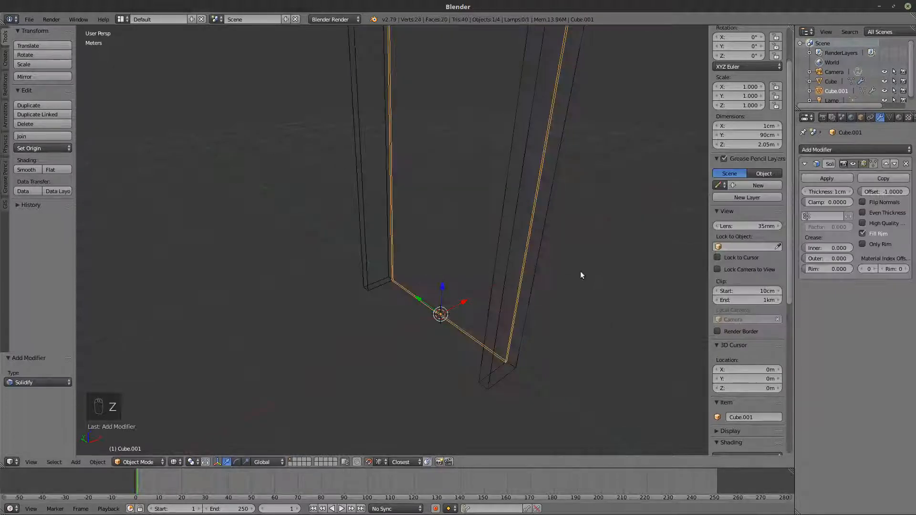
{"action": "left_click", "coordinate": [820, 194]}
{"action": "type", "text": "10cm"}
{"action": "key", "text": "Return"}
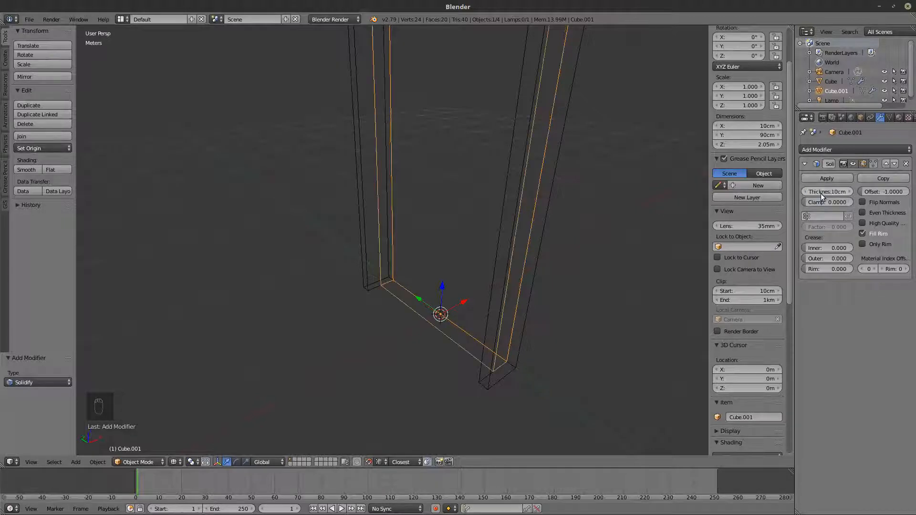
Set the door panel's Solidify thickness to 7 cm
{"action": "key", "text": "z"}
{"action": "key", "text": "z"}
{"action": "scroll", "coordinate": [459, 278], "scroll_direction": "down", "scroll_amount": 2}
{"action": "middle_click_drag", "start_coordinate": [459, 278], "coordinate": [436, 288]}
{"action": "scroll", "coordinate": [442, 288], "scroll_direction": "up", "scroll_amount": 5}
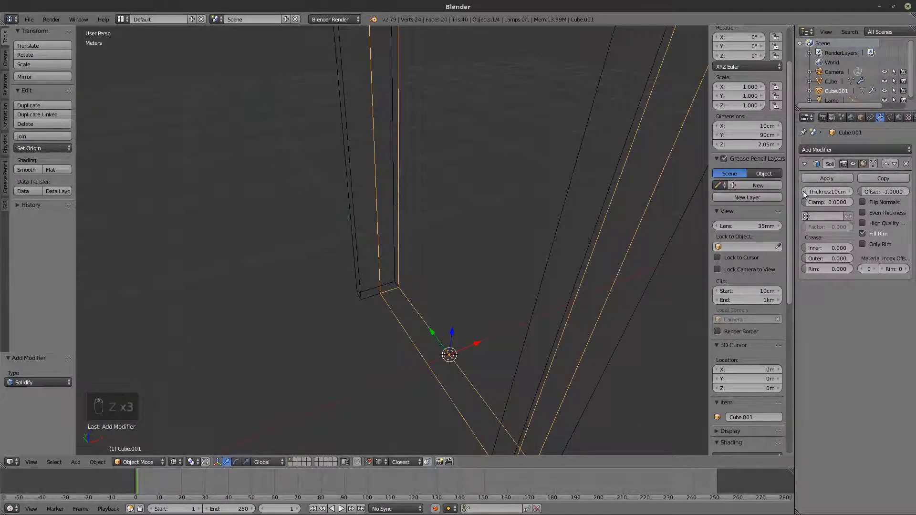
{"action": "left_click_drag", "start_coordinate": [830, 189], "coordinate": [805, 193]}
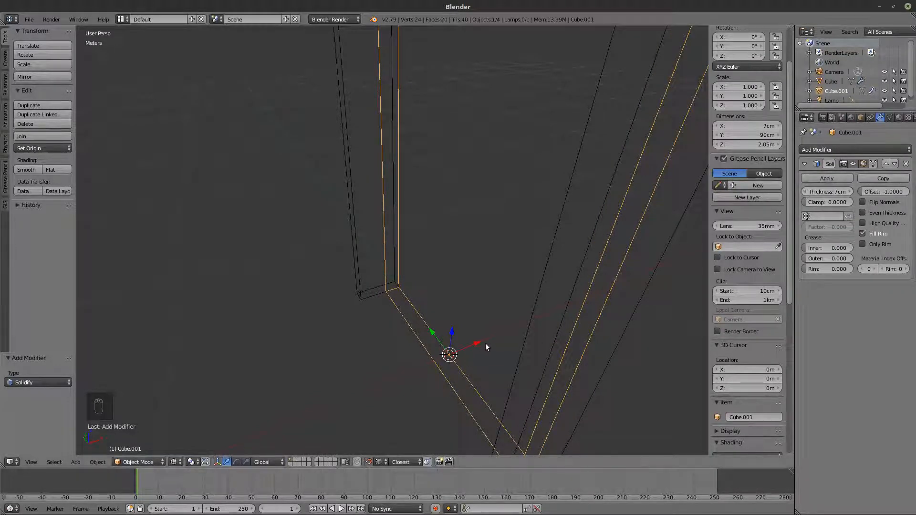
Move the door panel 5 cm along negative X inside the frame
{"action": "left_click_drag", "start_coordinate": [477, 346], "coordinate": [464, 354]}
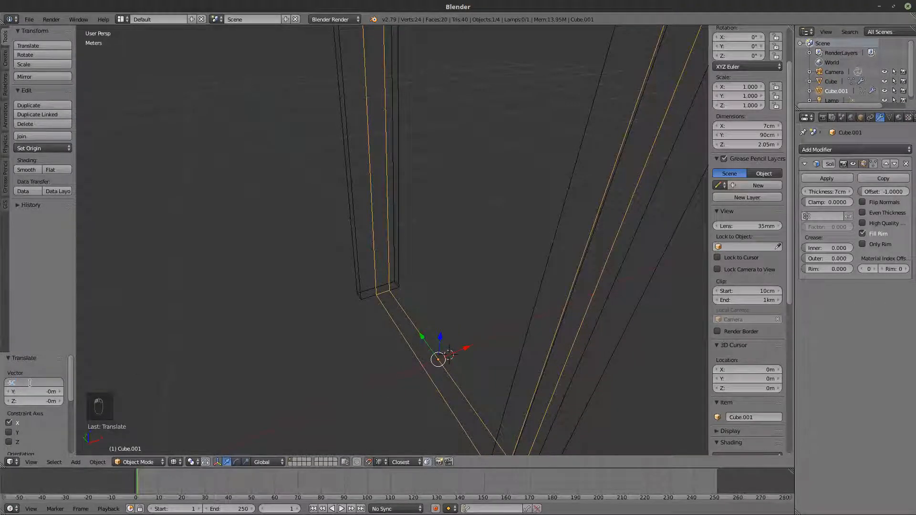
{"action": "key", "text": "Return"}
{"action": "scroll", "coordinate": [413, 295], "scroll_direction": "down", "scroll_amount": 2}
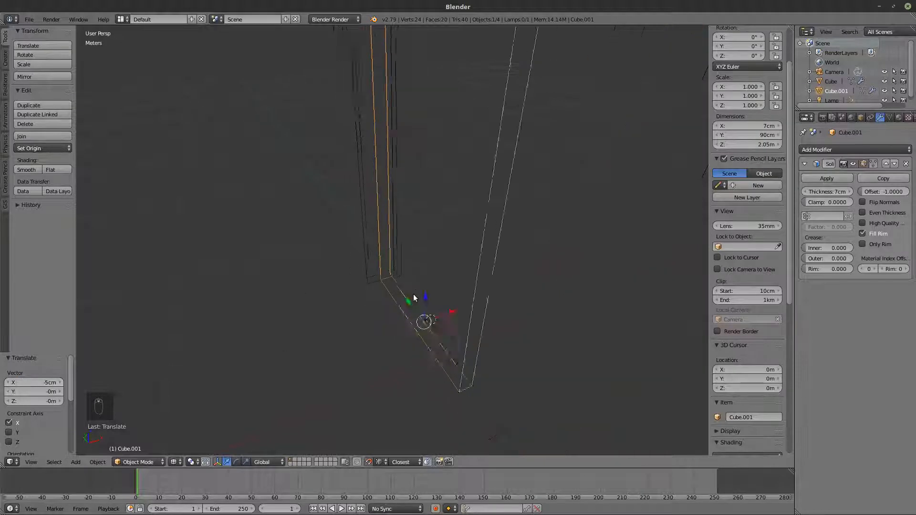
Duplicate the door frame and panel together, placing the copy about 1.46 m along negative Y
{"action": "key", "text": "z"}
{"action": "mouse_move", "coordinate": [415, 296]}
{"action": "middle_mouse_down"}
{"action": "mouse_move", "coordinate": [466, 316]}
{"action": "mouse_move", "coordinate": [353, 323]}
{"action": "mouse_move", "coordinate": [454, 319]}
{"action": "mouse_move", "coordinate": [496, 297]}
{"action": "mouse_move", "coordinate": [359, 306]}
{"action": "mouse_move", "coordinate": [345, 284]}
{"action": "middle_mouse_up"}
{"action": "key", "text": "z"}
{"action": "right_click", "coordinate": [505, 296], "text": "shift"}
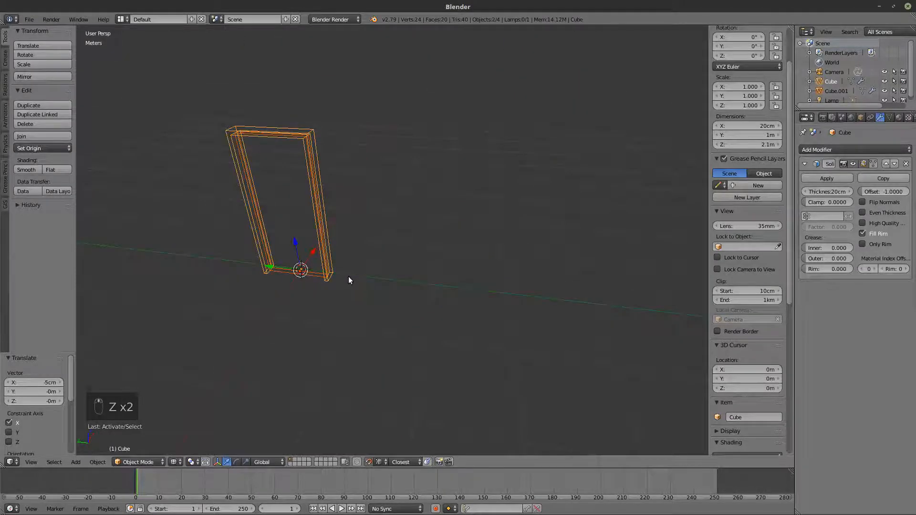
{"action": "key", "text": "shift+d"}
{"action": "left_click", "coordinate": [446, 307]}
{"action": "key", "text": "z"}
{"action": "scroll", "coordinate": [425, 304], "scroll_direction": "up", "scroll_amount": 8}
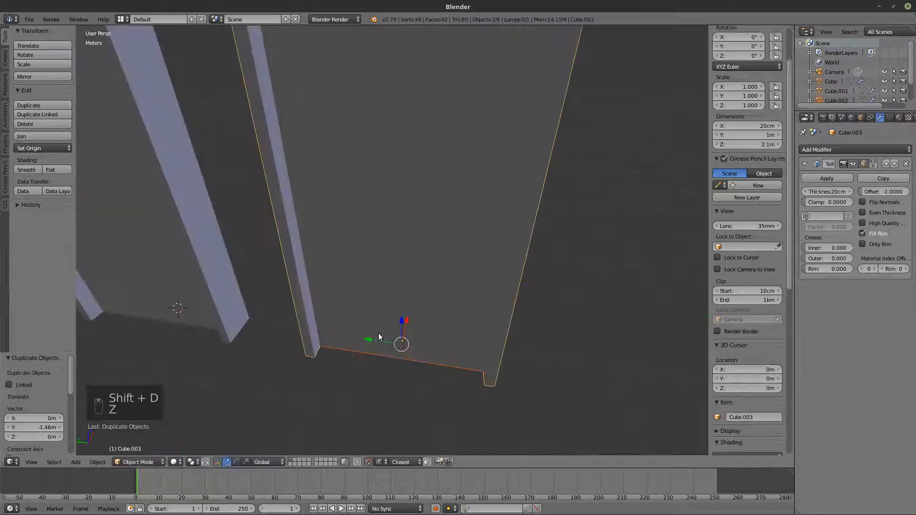
In the copied door panel's mesh, snap the 3D cursor to the bottom corner vertex on the side nearest the original door
{"action": "right_click", "coordinate": [388, 326]}
{"action": "middle_click_drag", "start_coordinate": [388, 326], "coordinate": [355, 275]}
{"action": "key", "text": "Tab"}
{"action": "key", "text": "z"}
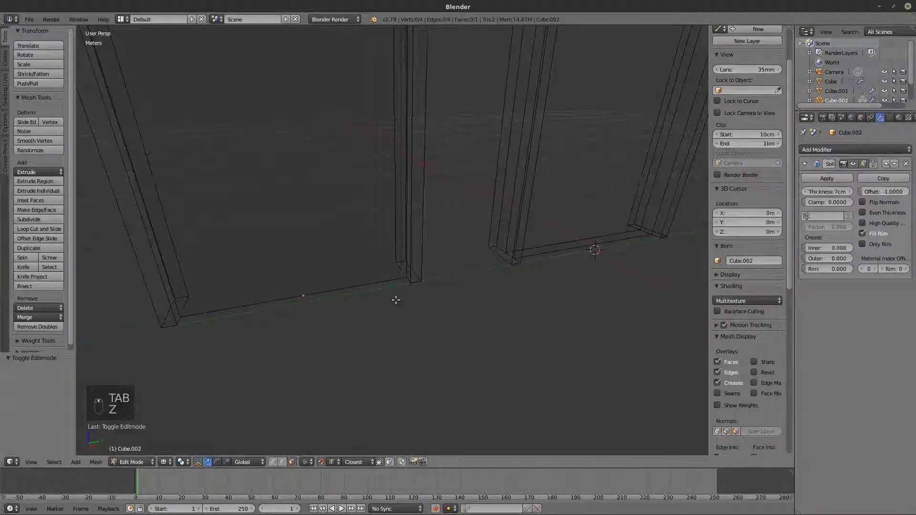
{"action": "middle_click_drag", "start_coordinate": [395, 303], "coordinate": [377, 302]}
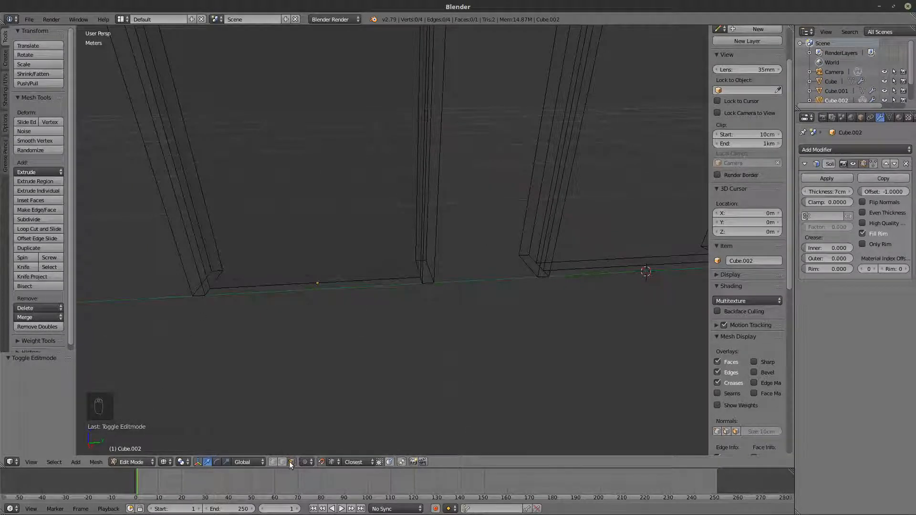
{"action": "key", "text": "a"}
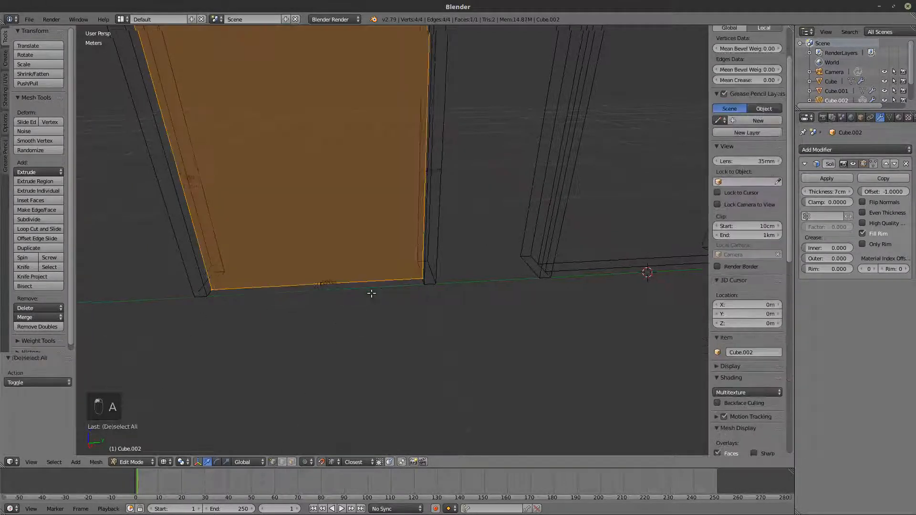
{"action": "middle_click_drag", "start_coordinate": [371, 293], "coordinate": [420, 342]}
{"action": "right_click", "coordinate": [431, 335]}
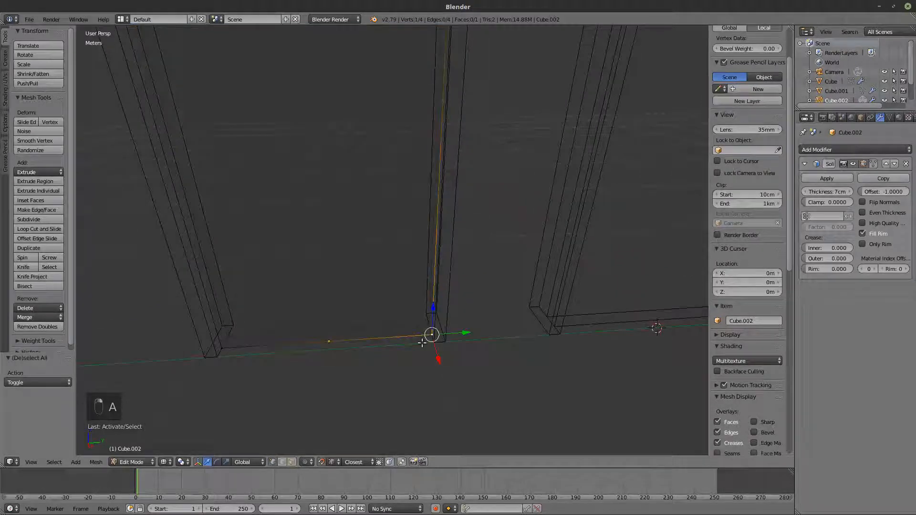
{"action": "key", "text": "shift+s"}
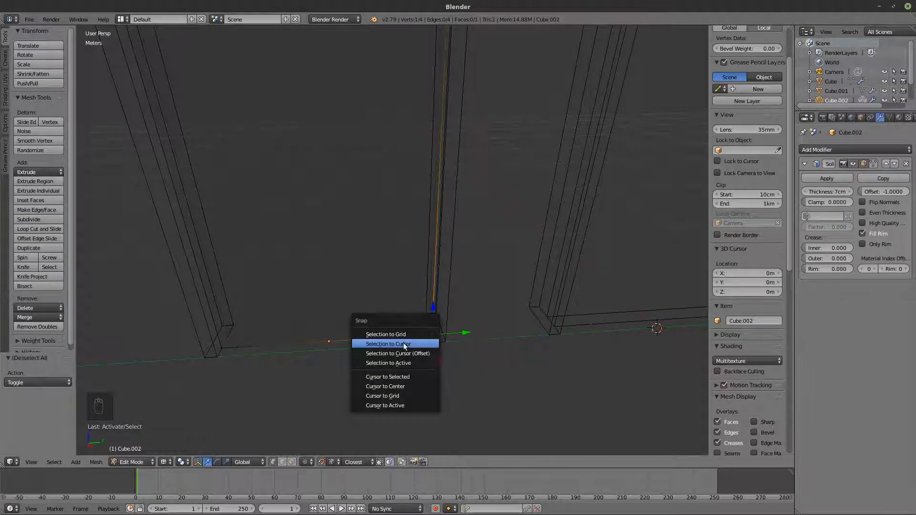
{"action": "left_click", "coordinate": [399, 376]}
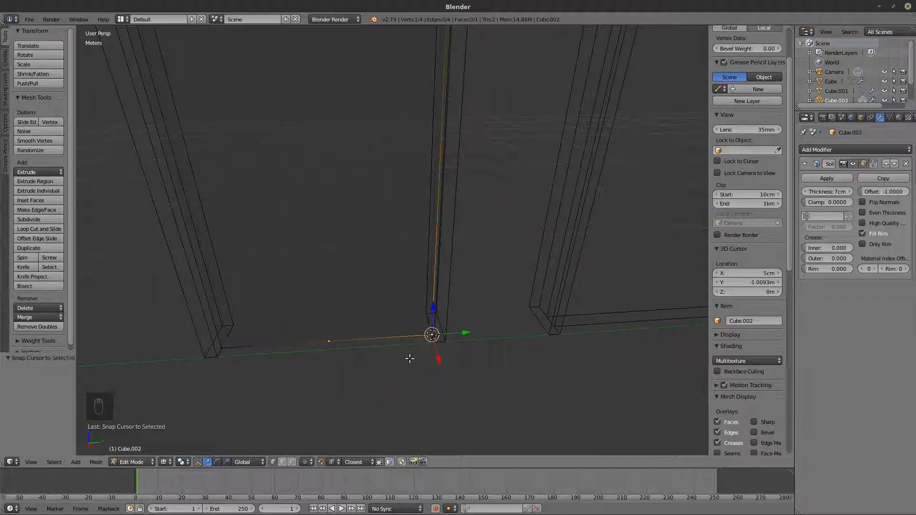
Return to Object Mode and set the copied panel's origin to the 3D cursor
{"action": "key", "text": "Tab"}
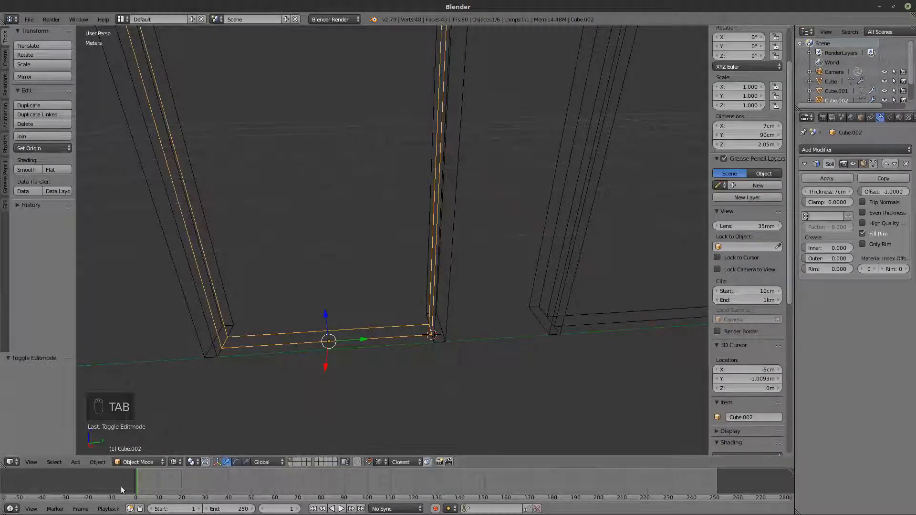
{"action": "left_click", "coordinate": [98, 463]}
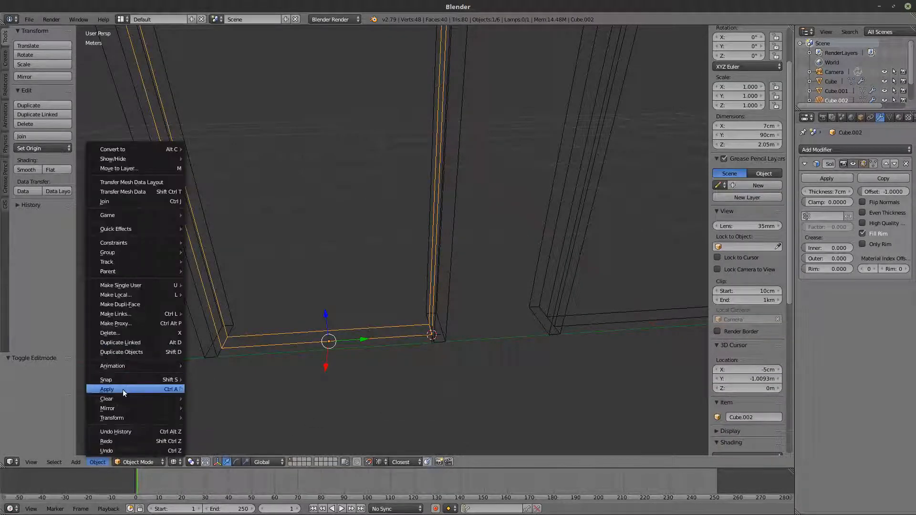
{"action": "mouse_move", "coordinate": [122, 390]}
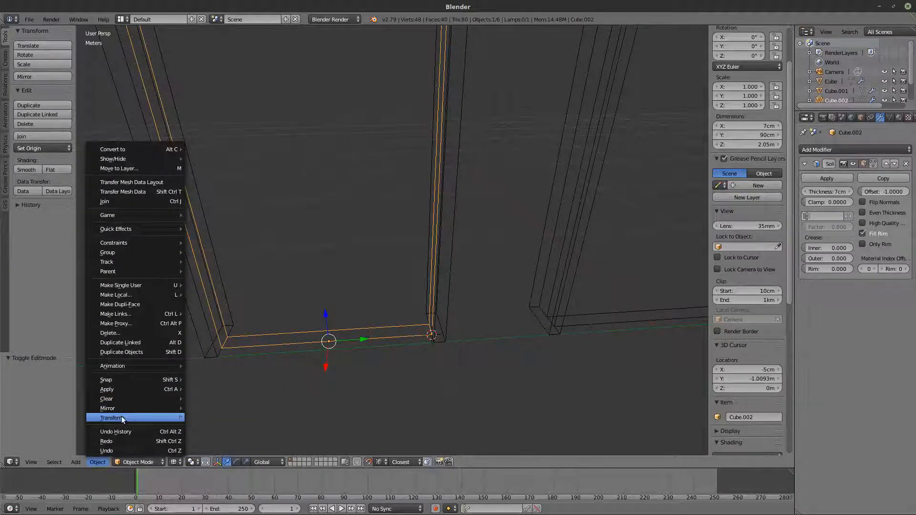
{"action": "mouse_move", "coordinate": [137, 415]}
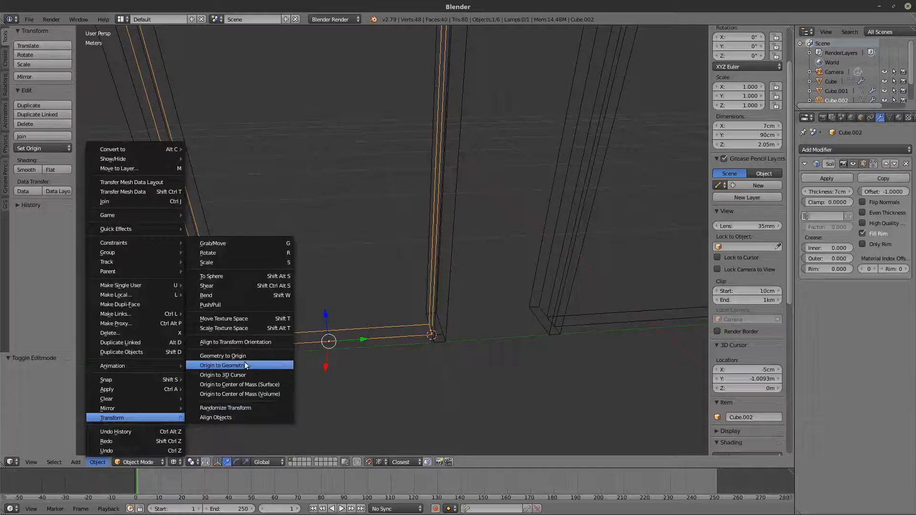
{"action": "left_click", "coordinate": [244, 375]}
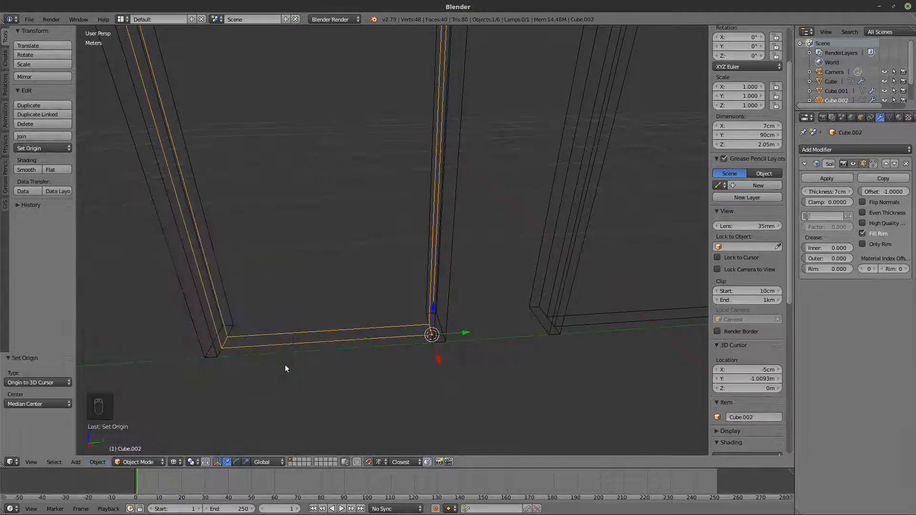
Rotate the copied door panel 90° about the global Z axis to swing it open
{"action": "mouse_move", "coordinate": [285, 365]}
{"action": "middle_mouse_down"}
{"action": "mouse_move", "coordinate": [399, 328]}
{"action": "mouse_move", "coordinate": [436, 344]}
{"action": "mouse_move", "coordinate": [486, 344]}
{"action": "mouse_move", "coordinate": [425, 352]}
{"action": "mouse_move", "coordinate": [411, 336]}
{"action": "mouse_move", "coordinate": [389, 370]}
{"action": "mouse_move", "coordinate": [355, 324]}
{"action": "mouse_move", "coordinate": [362, 310]}
{"action": "middle_mouse_up"}
{"action": "key", "text": "z"}
{"action": "key", "text": "r"}
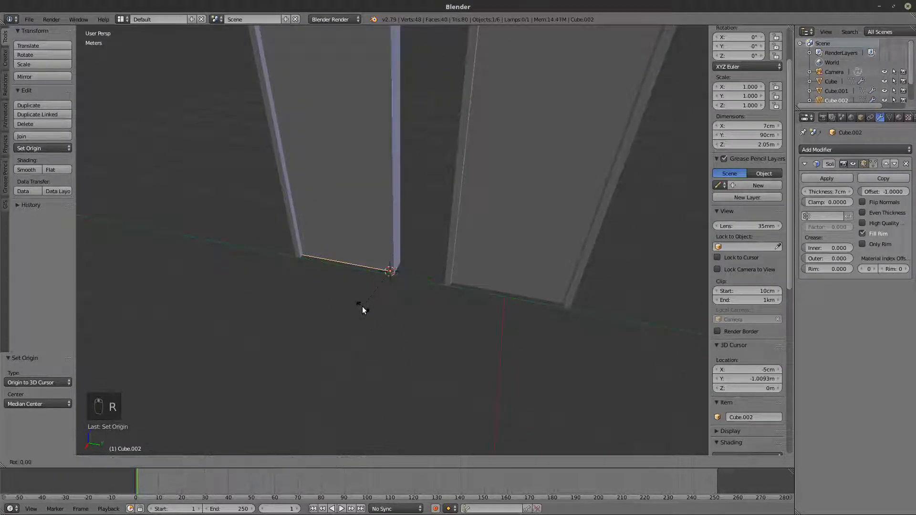
{"action": "key", "text": "z"}
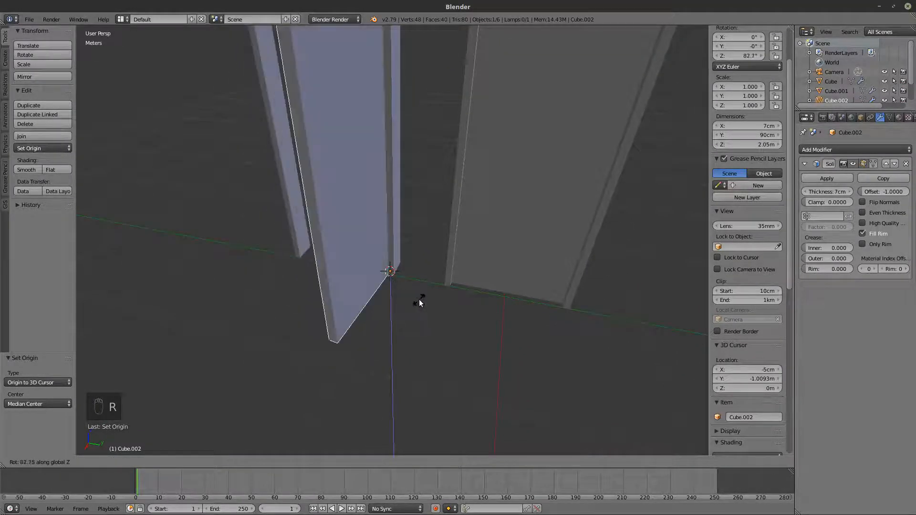
{"action": "type", "text": "90"}
{"action": "key", "text": "Return"}
Examine the opened door panel and its hinge corner in wireframe and solid shading from several viewpoints
{"action": "key", "text": "z"}
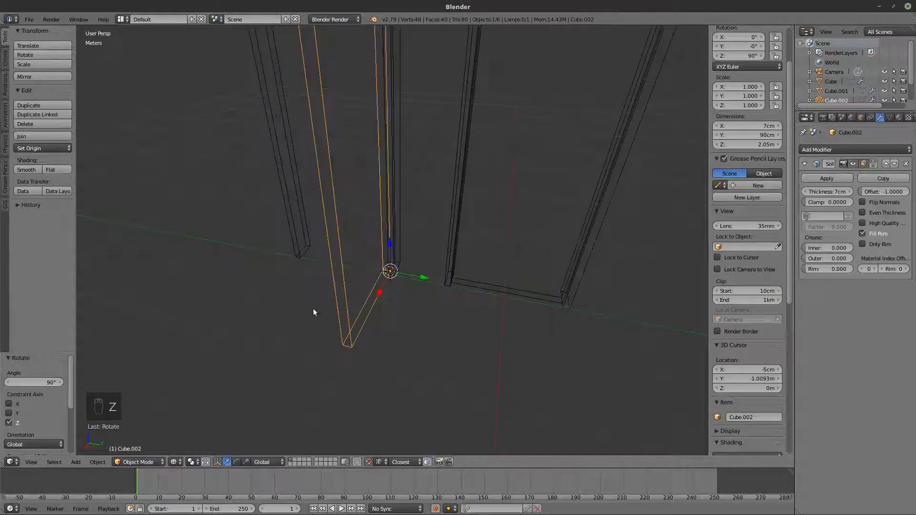
{"action": "middle_click_drag", "start_coordinate": [313, 308], "coordinate": [394, 227]}
{"action": "key", "text": "z"}
{"action": "scroll", "coordinate": [399, 284], "scroll_direction": "down", "scroll_amount": 5}
{"action": "middle_click_drag", "start_coordinate": [400, 227], "coordinate": [434, 238], "text": "shift"}
{"action": "key", "text": "Tab"}
{"action": "key", "text": "Tab"}
{"action": "scroll", "coordinate": [425, 305], "scroll_direction": "up", "scroll_amount": 4}
{"action": "scroll", "coordinate": [415, 273], "scroll_direction": "down", "scroll_amount": 5}
{"action": "key", "text": "Tab"}
{"action": "key", "text": "Tab"}
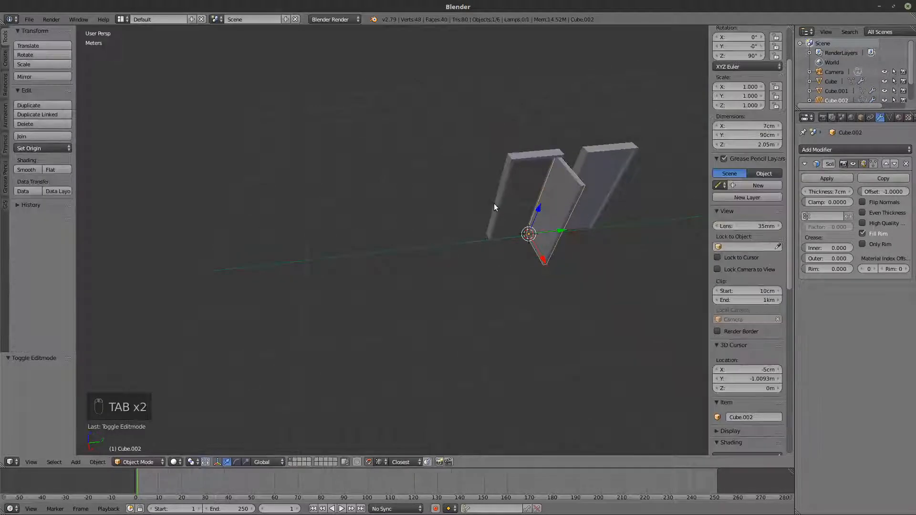
Extrude the copied frame's outer vertical edge on the side away from the hinge about 2.34 m along negative Y
{"action": "right_click", "coordinate": [496, 196]}
{"action": "key", "text": "Tab"}
{"action": "middle_click_drag", "start_coordinate": [510, 194], "coordinate": [476, 205], "text": "shift"}
{"action": "scroll", "coordinate": [476, 205], "scroll_direction": "up", "scroll_amount": 3}
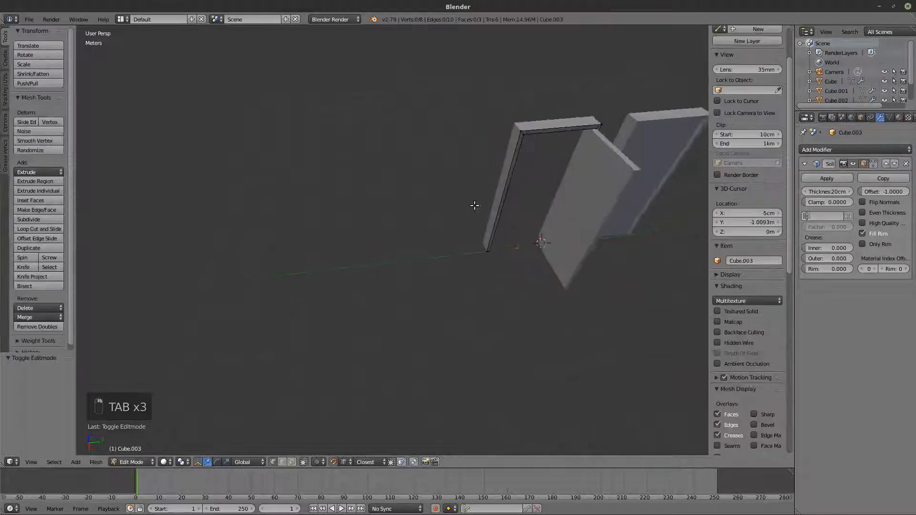
{"action": "middle_click_drag", "start_coordinate": [462, 250], "coordinate": [408, 237], "text": "shift"}
{"action": "right_click", "coordinate": [444, 259]}
{"action": "right_click", "coordinate": [405, 145], "text": "shift"}
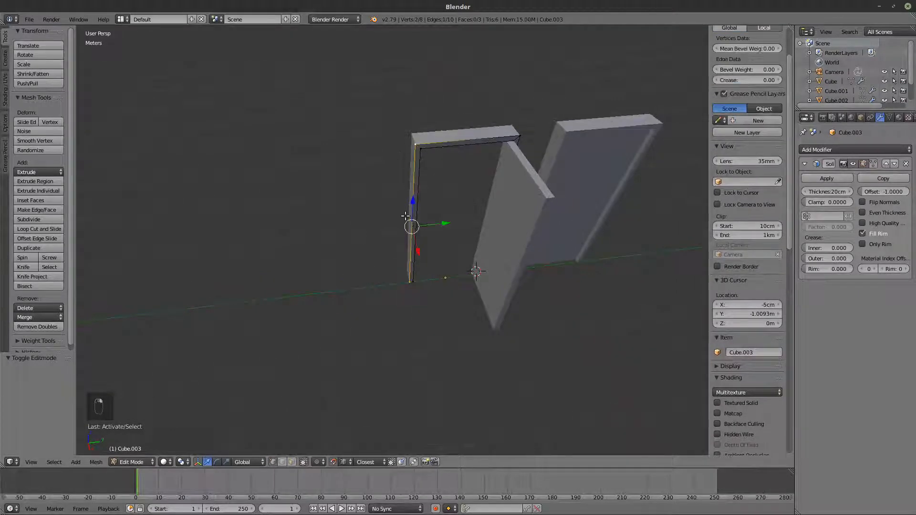
{"action": "middle_click_drag", "start_coordinate": [406, 214], "coordinate": [447, 222]}
{"action": "key", "text": "e"}
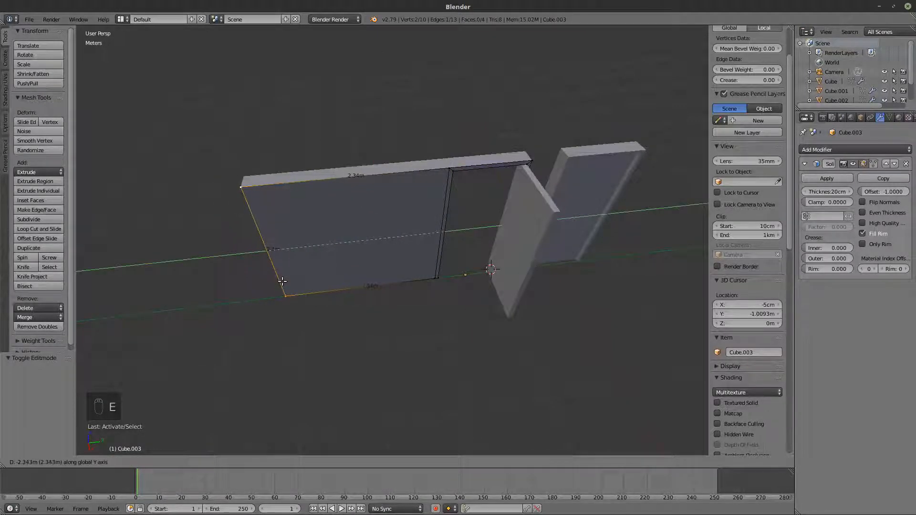
{"action": "left_click", "coordinate": [258, 270]}
Extrude the new wall's end edge about 1.97 m along negative X to form a corner
{"action": "middle_click_drag", "start_coordinate": [258, 270], "coordinate": [446, 318]}
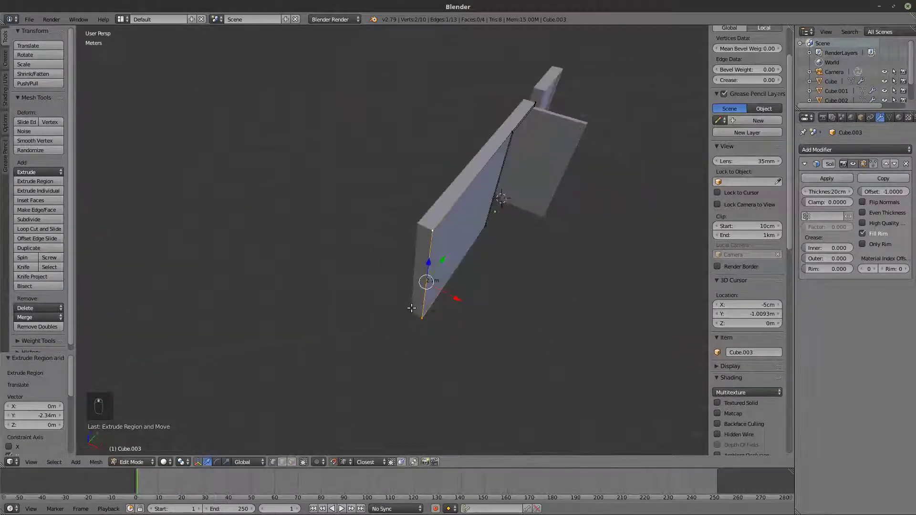
{"action": "key", "text": "e"}
{"action": "left_click", "coordinate": [277, 228]}
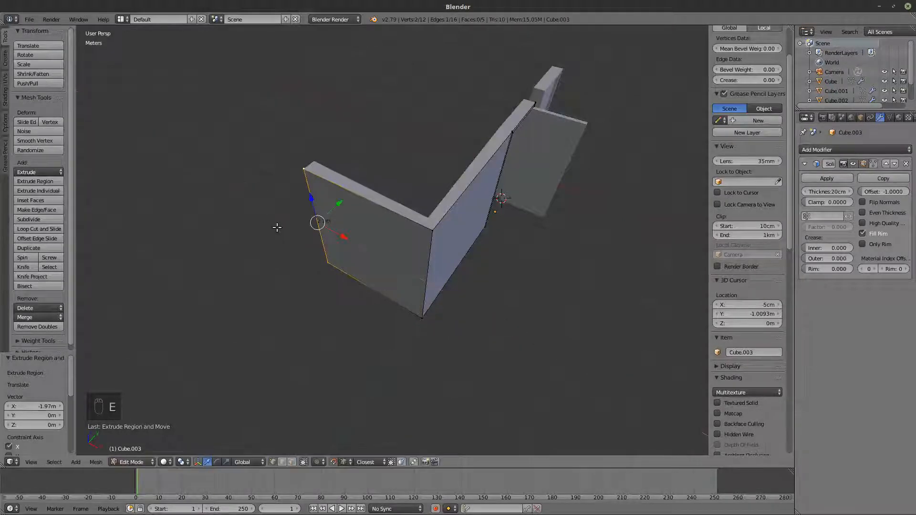
Select the two wall faces, split them from the frame and separate them into their own object
{"action": "middle_click_drag", "start_coordinate": [277, 228], "coordinate": [320, 419]}
{"action": "left_click", "coordinate": [291, 462]}
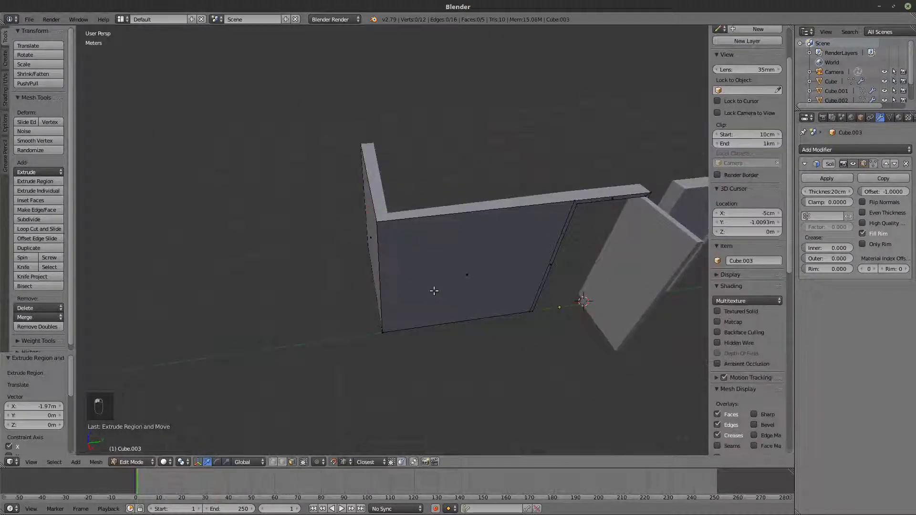
{"action": "left_click", "coordinate": [434, 288]}
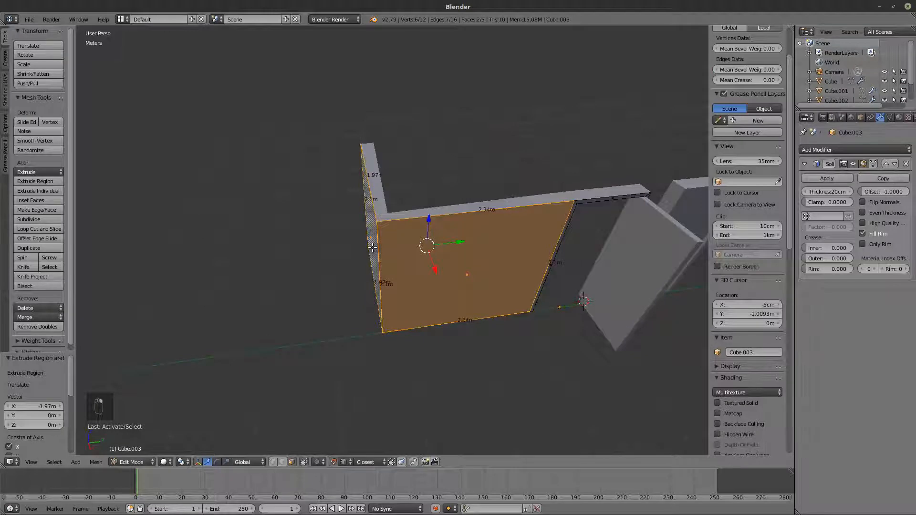
{"action": "key", "text": "y"}
{"action": "key", "text": "p"}
{"action": "key", "text": "Return"}
{"action": "key", "text": "Return"}
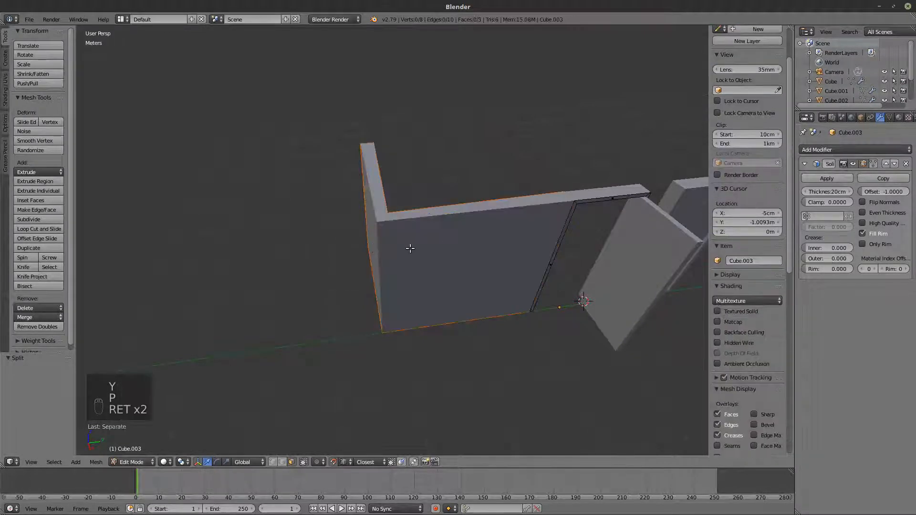
{"action": "key", "text": "Tab"}
Enable Even Thickness and High Quality Normals in the wall object's Solidify modifier
{"action": "left_click", "coordinate": [471, 228]}
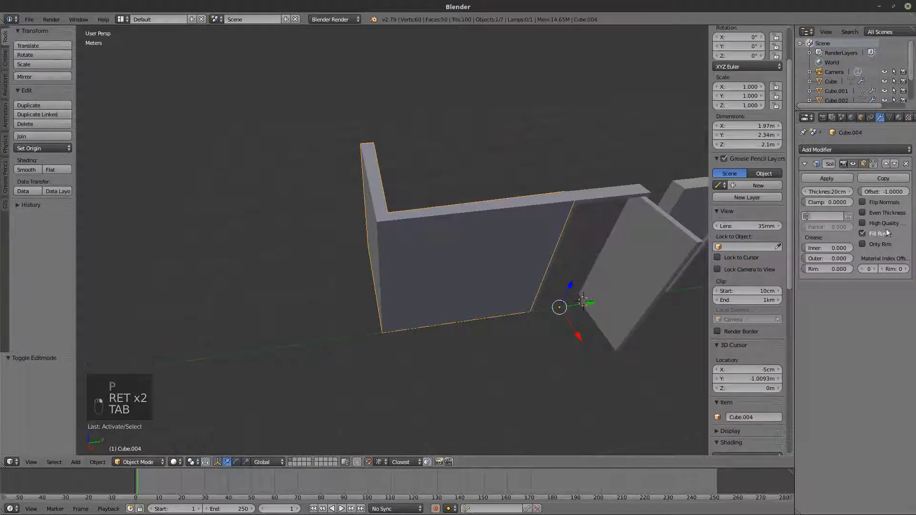
{"action": "left_click", "coordinate": [863, 213]}
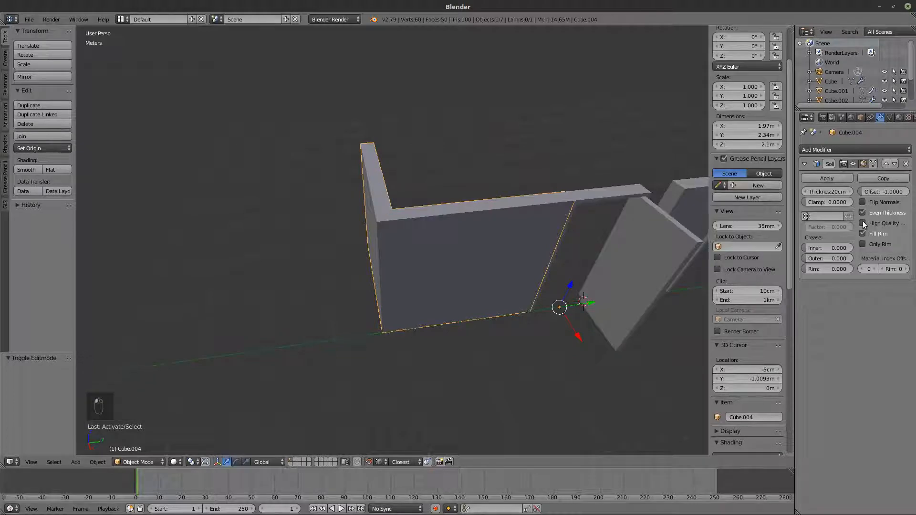
{"action": "left_click", "coordinate": [863, 222]}
{"action": "middle_click_drag", "start_coordinate": [703, 233], "coordinate": [504, 245]}
{"action": "key", "text": "z"}
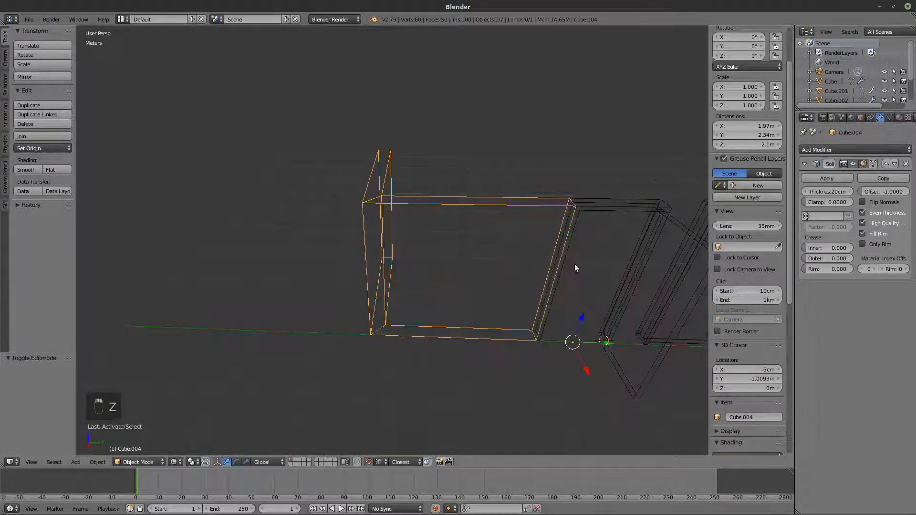
{"action": "key", "text": "z"}
{"action": "middle_click_drag", "start_coordinate": [577, 266], "coordinate": [419, 259]}
{"action": "middle_click_drag", "start_coordinate": [354, 224], "coordinate": [417, 193]}
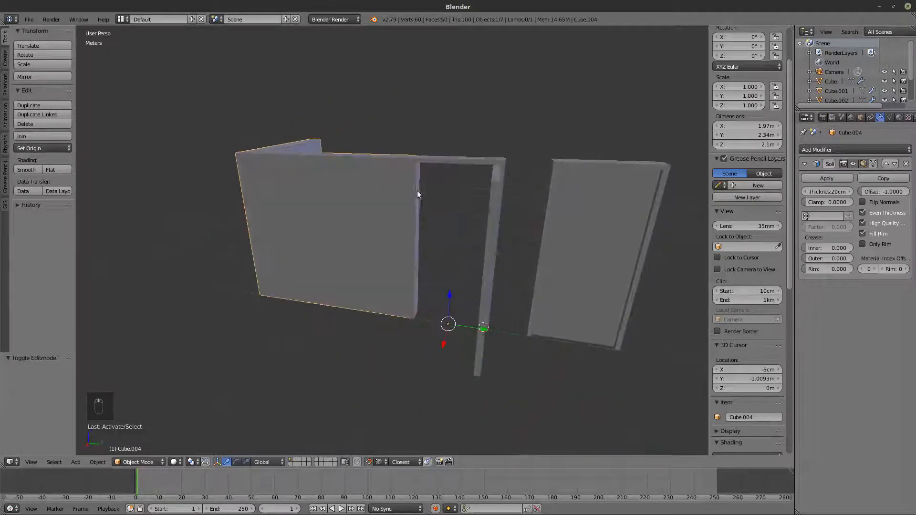
{"action": "middle_click_drag", "start_coordinate": [525, 206], "coordinate": [395, 251]}
{"action": "right_click", "coordinate": [462, 210]}
{"action": "right_click", "coordinate": [472, 226], "text": "shift"}
{"action": "key", "text": "z"}
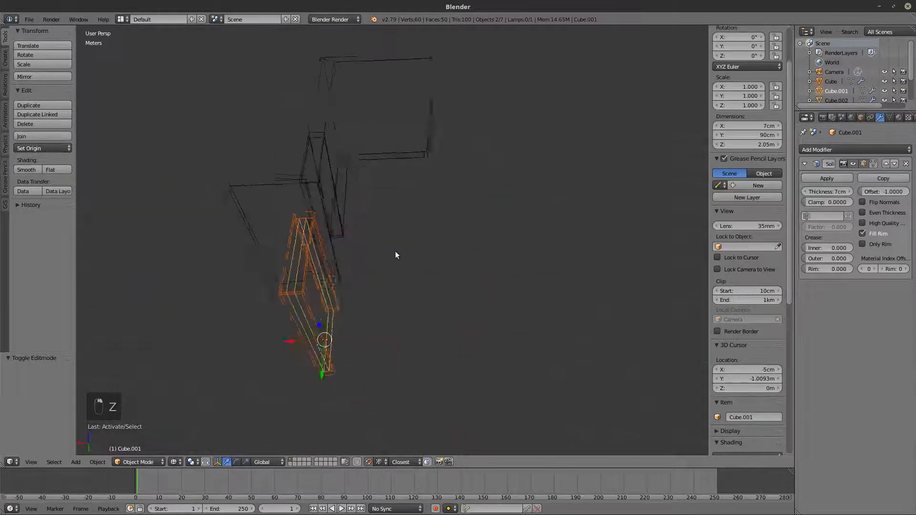
{"action": "key", "text": "z"}
{"action": "mouse_move", "coordinate": [377, 219]}
{"action": "middle_mouse_down"}
{"action": "mouse_move", "coordinate": [409, 260]}
{"action": "mouse_move", "coordinate": [296, 254]}
{"action": "mouse_move", "coordinate": [336, 180]}
{"action": "middle_mouse_up"}
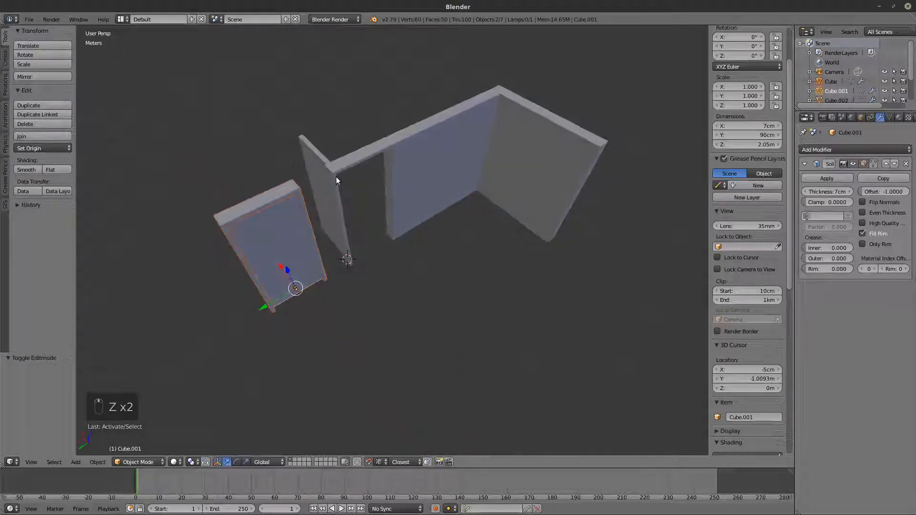
Duplicate the open door panel with its frame, placing the copy about 2.25 m along negative X
{"action": "right_click", "coordinate": [336, 181]}
{"action": "key", "text": "z"}
{"action": "middle_click_drag", "start_coordinate": [382, 210], "coordinate": [417, 222]}
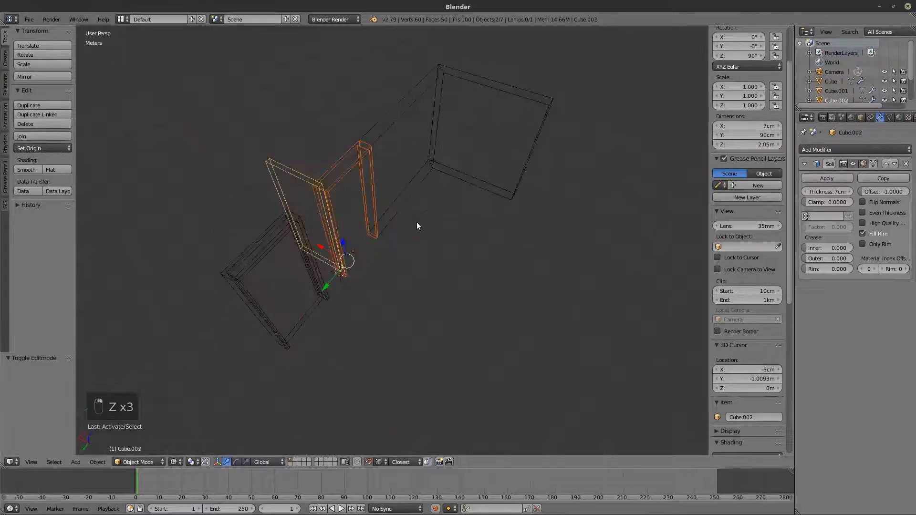
{"action": "key", "text": "shift+d"}
{"action": "left_click", "coordinate": [512, 296]}
{"action": "key", "text": "z"}
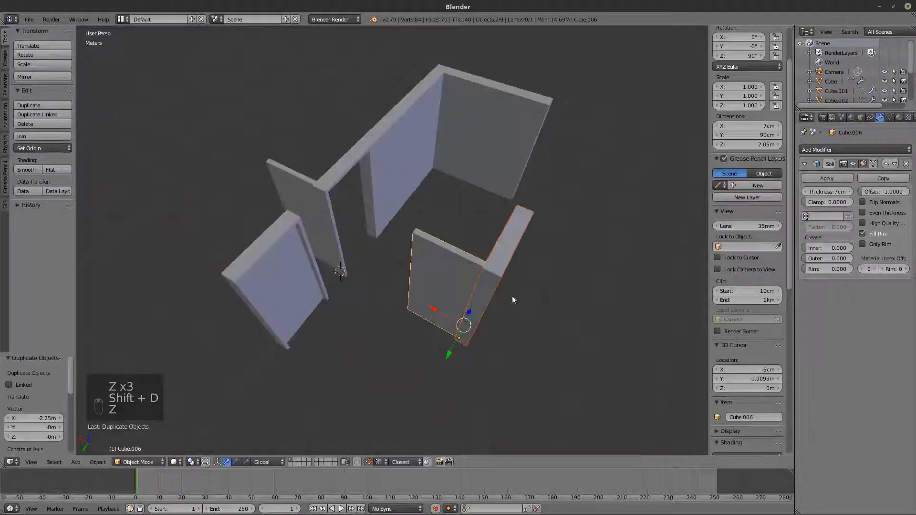
Rotate the duplicated door and frame 90° around the global Z axis
{"action": "middle_click_drag", "start_coordinate": [511, 296], "coordinate": [491, 265]}
{"action": "key", "text": "r"}
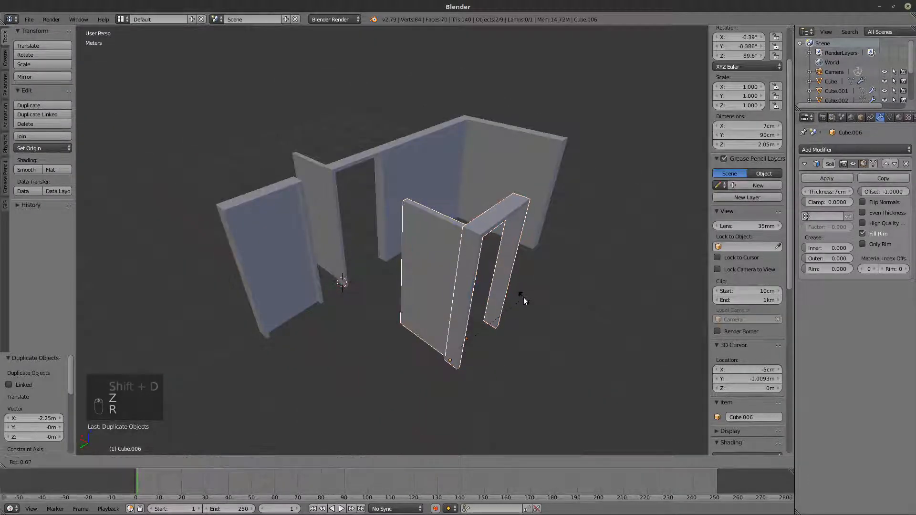
{"action": "key", "text": "z"}
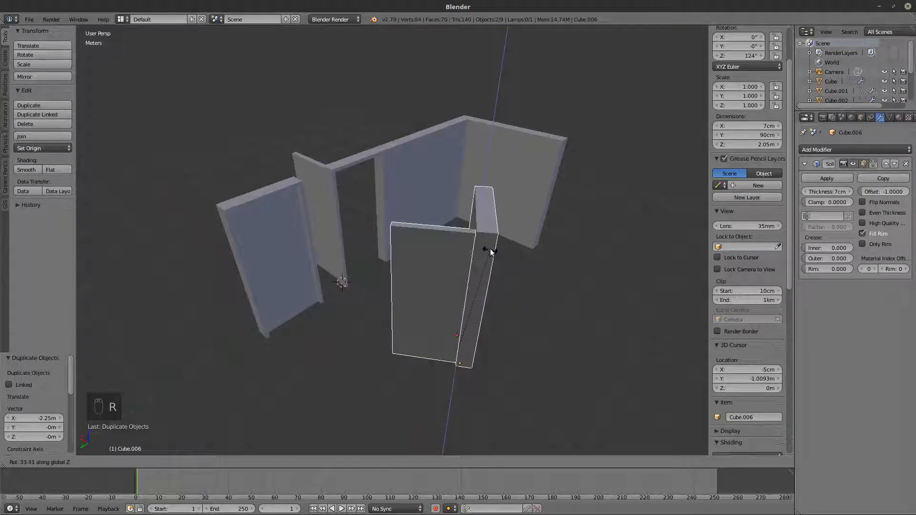
{"action": "type", "text": "90"}
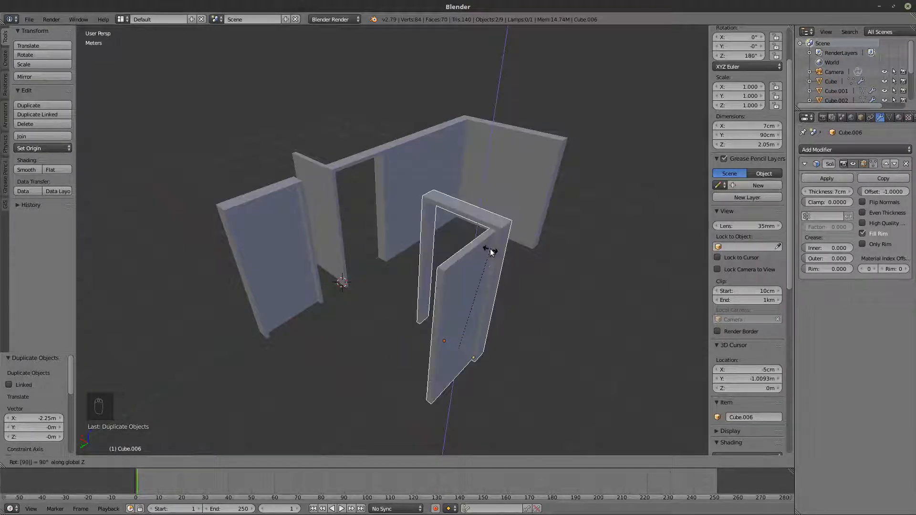
{"action": "key", "text": "Return"}
Move the rotated door copy along Y and about 31.8 cm along X so its frame meets the corner wall's free end
{"action": "middle_click_drag", "start_coordinate": [491, 248], "coordinate": [400, 306]}
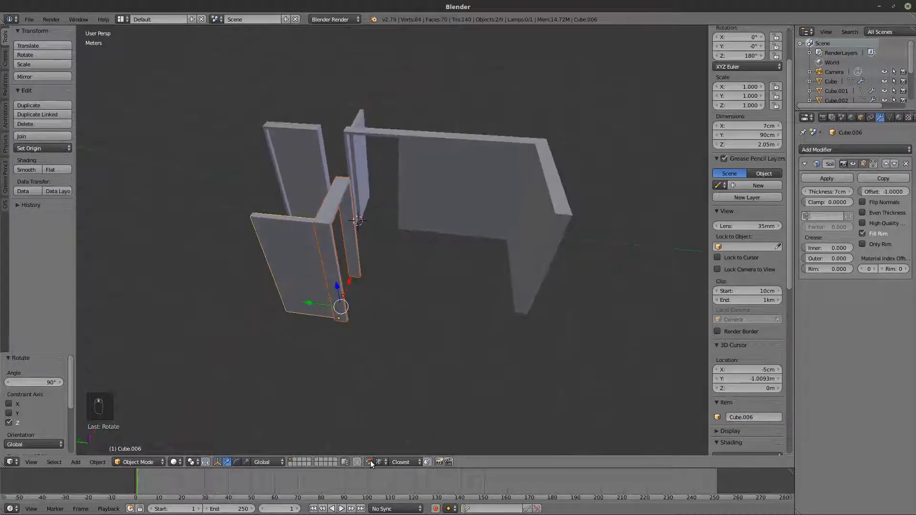
{"action": "left_click_drag", "start_coordinate": [316, 304], "coordinate": [569, 215]}
{"action": "middle_click_drag", "start_coordinate": [584, 223], "coordinate": [425, 316]}
{"action": "mouse_move", "coordinate": [429, 311]}
{"action": "left_mouse_down"}
{"action": "mouse_move", "coordinate": [435, 288]}
{"action": "mouse_move", "coordinate": [379, 351]}
{"action": "mouse_move", "coordinate": [426, 317]}
{"action": "left_mouse_up"}
{"action": "mouse_move", "coordinate": [405, 321]}
{"action": "middle_mouse_down"}
{"action": "mouse_move", "coordinate": [509, 321]}
{"action": "mouse_move", "coordinate": [463, 310]}
{"action": "mouse_move", "coordinate": [496, 304]}
{"action": "mouse_move", "coordinate": [432, 298]}
{"action": "mouse_move", "coordinate": [415, 306]}
{"action": "mouse_move", "coordinate": [445, 311]}
{"action": "middle_mouse_up"}
{"action": "key", "text": "z"}
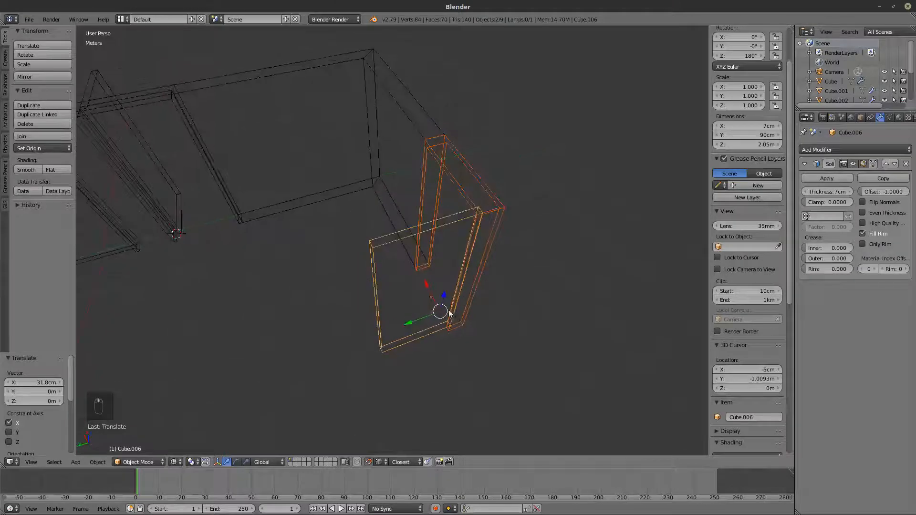
{"action": "key", "text": "z"}
Open the corner wall object's mesh for editing in solid shading
{"action": "mouse_move", "coordinate": [465, 248]}
{"action": "middle_mouse_down"}
{"action": "mouse_move", "coordinate": [483, 266]}
{"action": "mouse_move", "coordinate": [445, 242]}
{"action": "mouse_move", "coordinate": [475, 257]}
{"action": "mouse_move", "coordinate": [423, 151]}
{"action": "mouse_move", "coordinate": [390, 158]}
{"action": "mouse_move", "coordinate": [402, 172]}
{"action": "middle_mouse_up"}
{"action": "right_click", "coordinate": [334, 116]}
{"action": "key", "text": "z"}
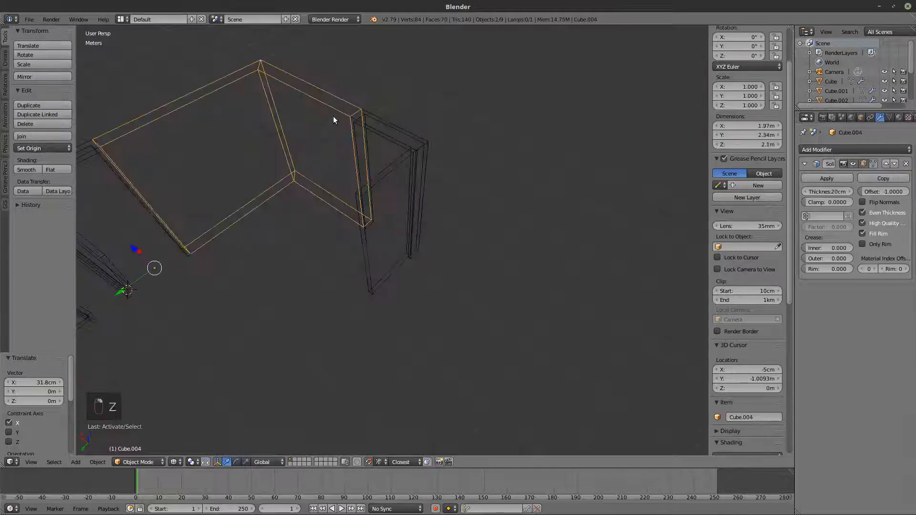
{"action": "key", "text": "Tab"}
{"action": "key", "text": "z"}
{"action": "key", "text": "z"}
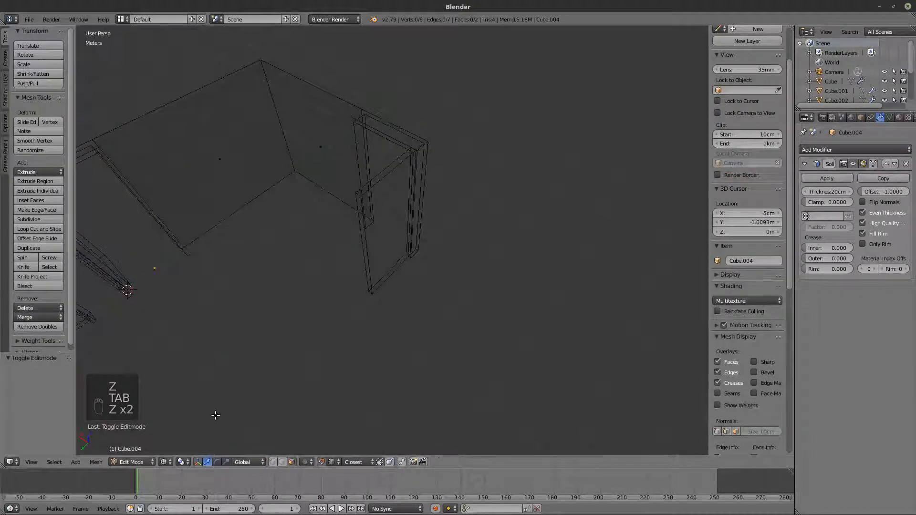
{"action": "mouse_move", "coordinate": [382, 333]}
{"action": "middle_mouse_down"}
{"action": "mouse_move", "coordinate": [264, 313]}
{"action": "mouse_move", "coordinate": [397, 198]}
{"action": "middle_mouse_up"}
{"action": "key", "text": "z"}
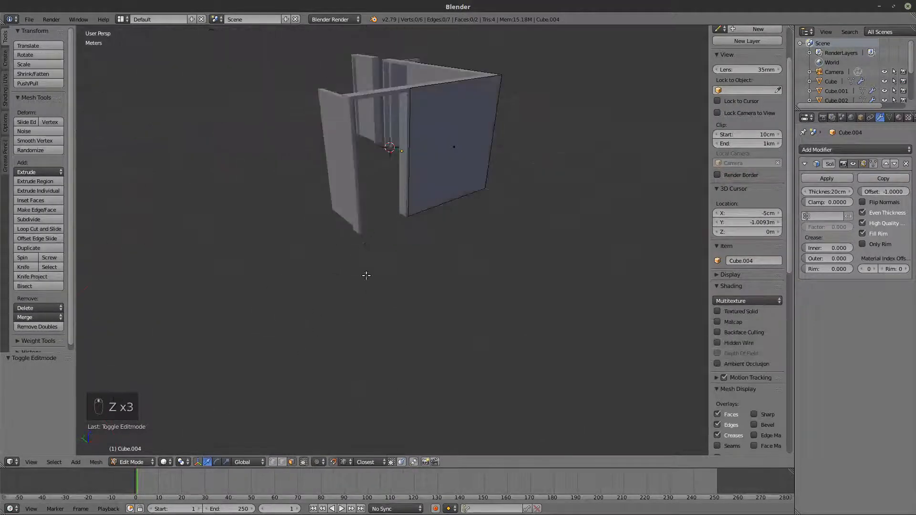
{"action": "middle_click_drag", "start_coordinate": [367, 277], "coordinate": [329, 422]}
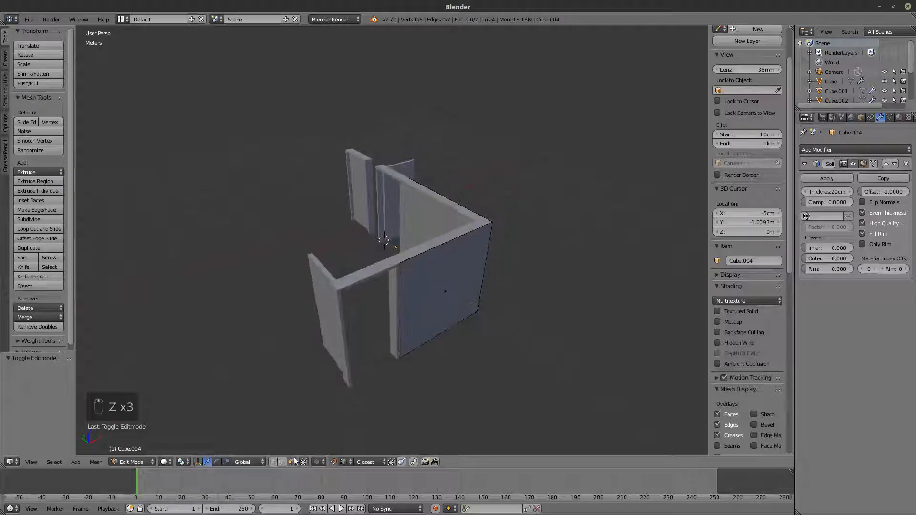
Select the wall's vertical end edge beside the second door frame and extrude it 1 m along negative X across the doorway
{"action": "right_click", "coordinate": [400, 328]}
{"action": "key", "text": "z"}
{"action": "middle_click_drag", "start_coordinate": [402, 325], "coordinate": [426, 291]}
{"action": "key", "text": "z"}
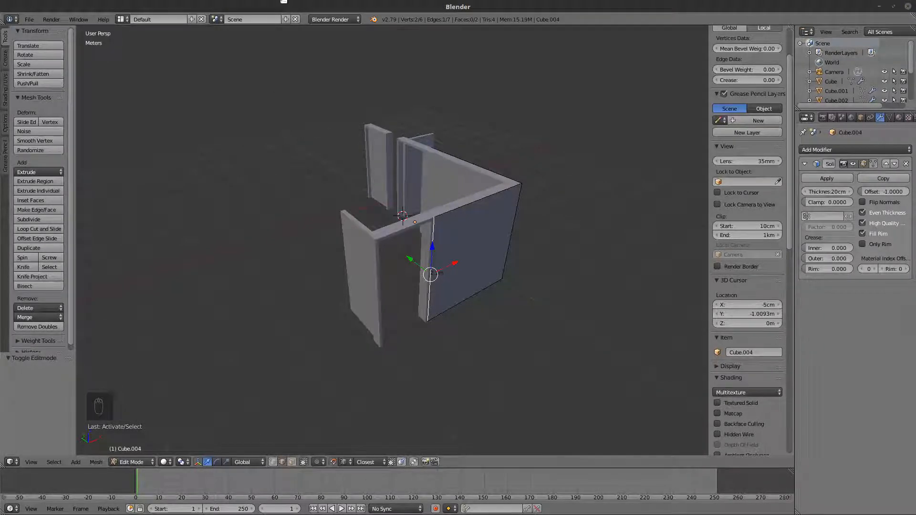
{"action": "key", "text": "r"}
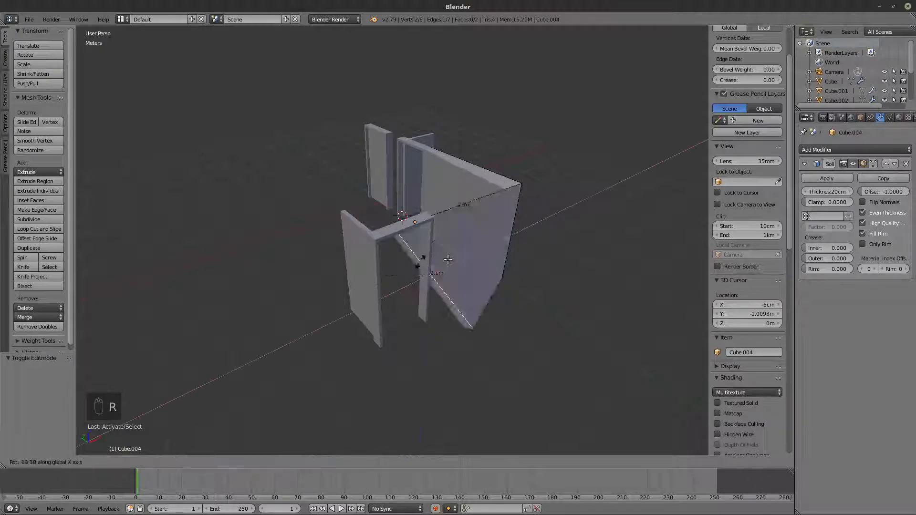
{"action": "right_click", "coordinate": [484, 259]}
{"action": "key", "text": "e"}
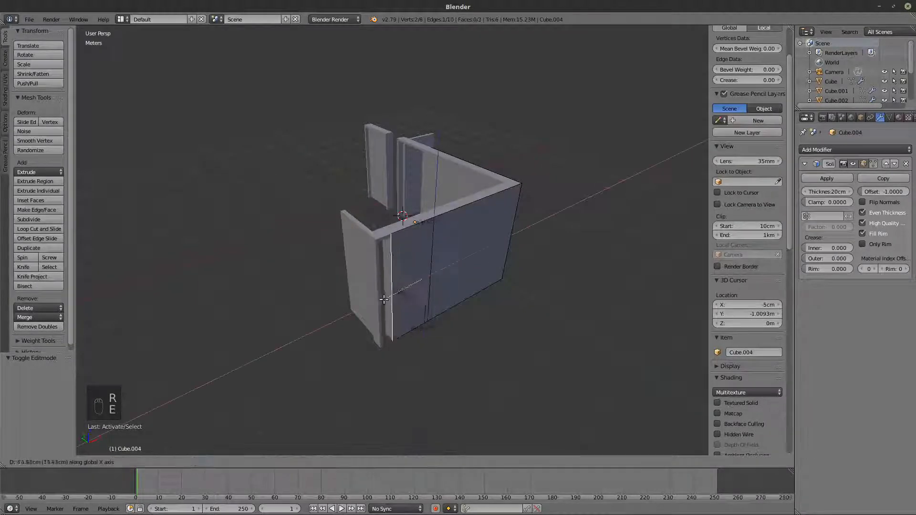
{"action": "left_click", "coordinate": [366, 252]}
Extrude the new end edge again to form a wall section beyond the doorway, setting the X offset to -1 m
{"action": "middle_click_drag", "start_coordinate": [366, 252], "coordinate": [413, 232]}
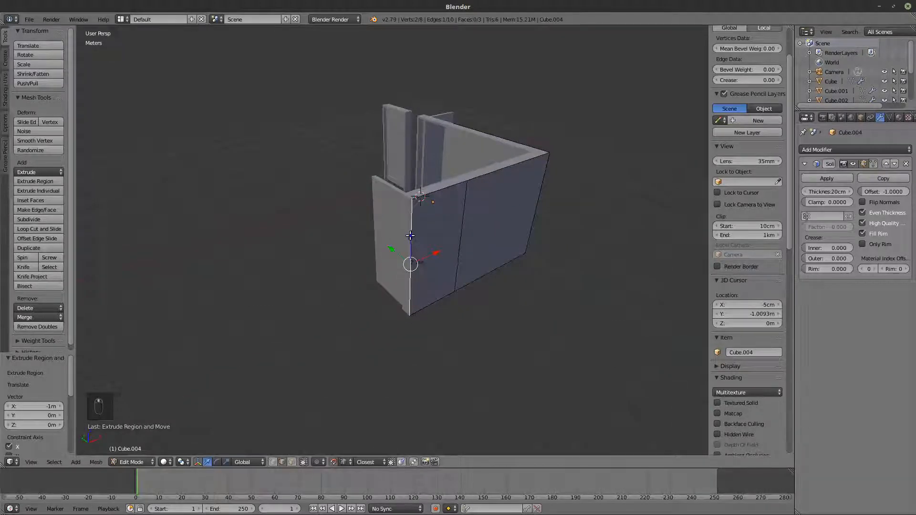
{"action": "key", "text": "e"}
{"action": "left_click", "coordinate": [352, 270]}
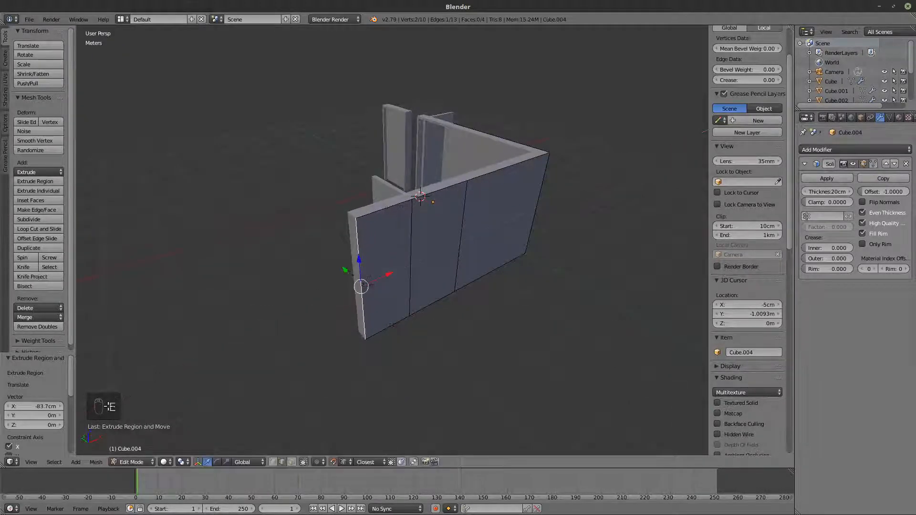
{"action": "left_click", "coordinate": [37, 407]}
{"action": "type", "text": "1"}
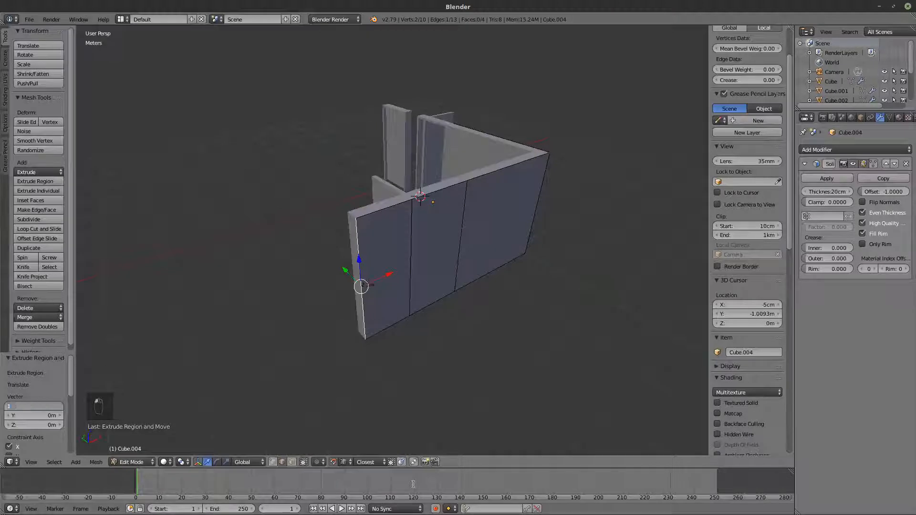
{"action": "key", "text": "Return"}
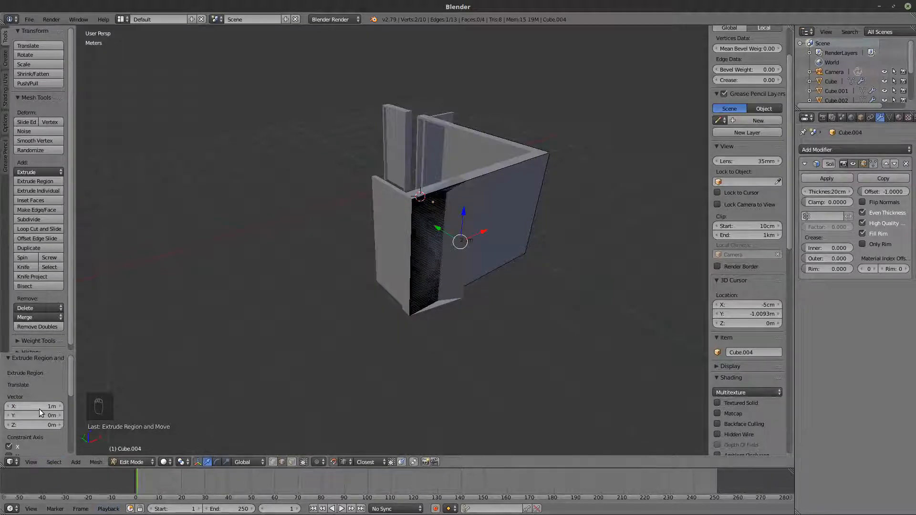
{"action": "left_click", "coordinate": [39, 407]}
{"action": "type", "text": "-1"}
{"action": "key", "text": "Return"}
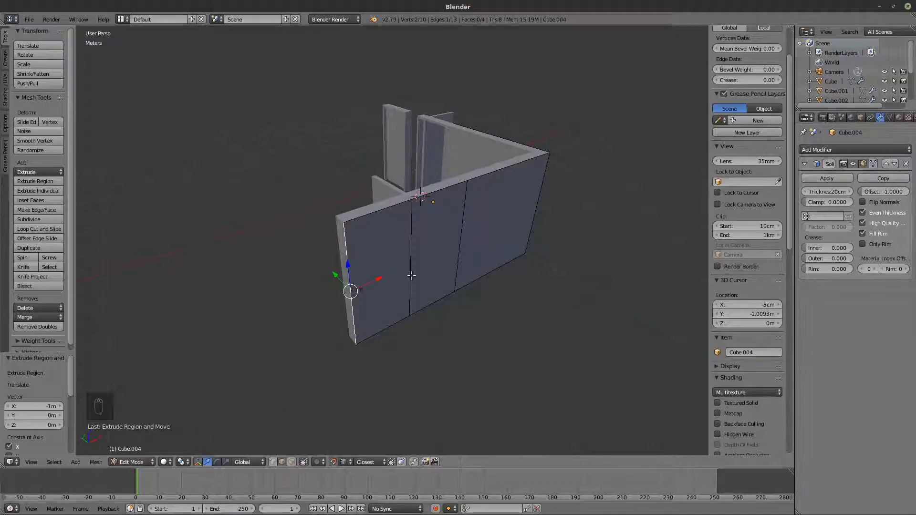
Delete the wall face covering the second doorway and return to Object Mode
{"action": "right_click", "coordinate": [426, 258]}
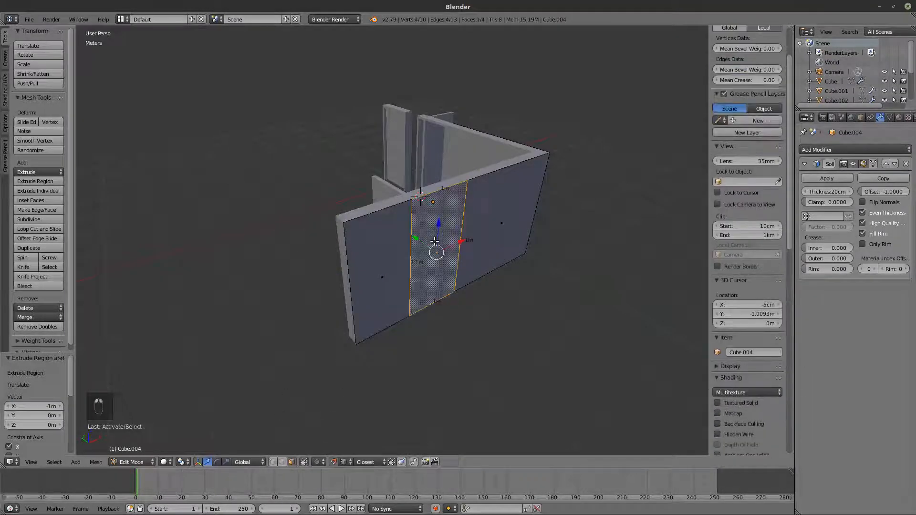
{"action": "key", "text": "x"}
{"action": "left_click", "coordinate": [427, 252]}
{"action": "key", "text": "Tab"}
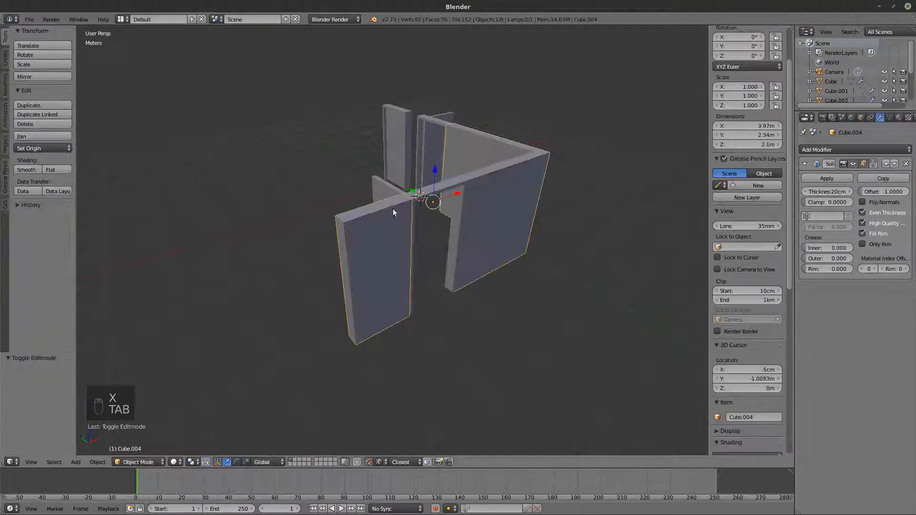
Duplicate the second door panel with its frame, placing the copy about 3.28 m along negative X
{"action": "right_click", "coordinate": [436, 188]}
{"action": "right_click", "coordinate": [392, 192], "text": "shift"}
{"action": "key", "text": "z"}
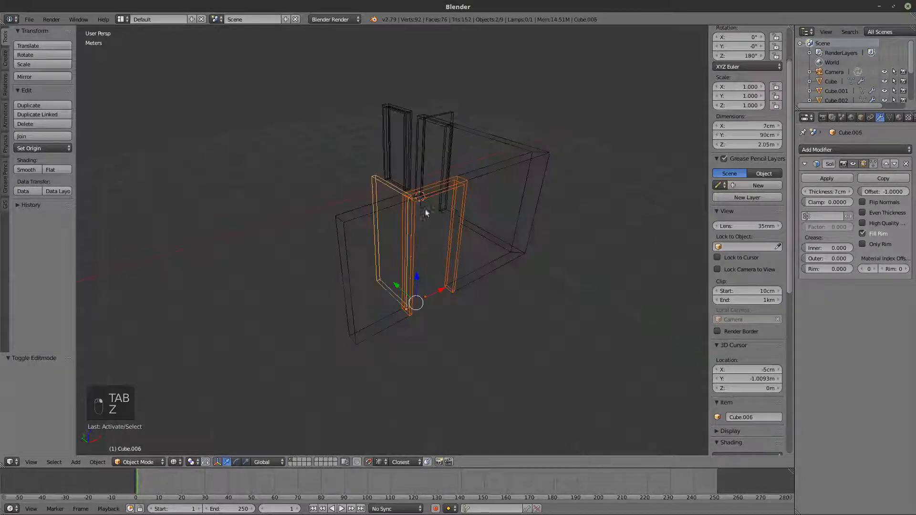
{"action": "middle_click_drag", "start_coordinate": [429, 214], "coordinate": [472, 199], "text": "shift"}
{"action": "key", "text": "shift+d"}
{"action": "key", "text": "x"}
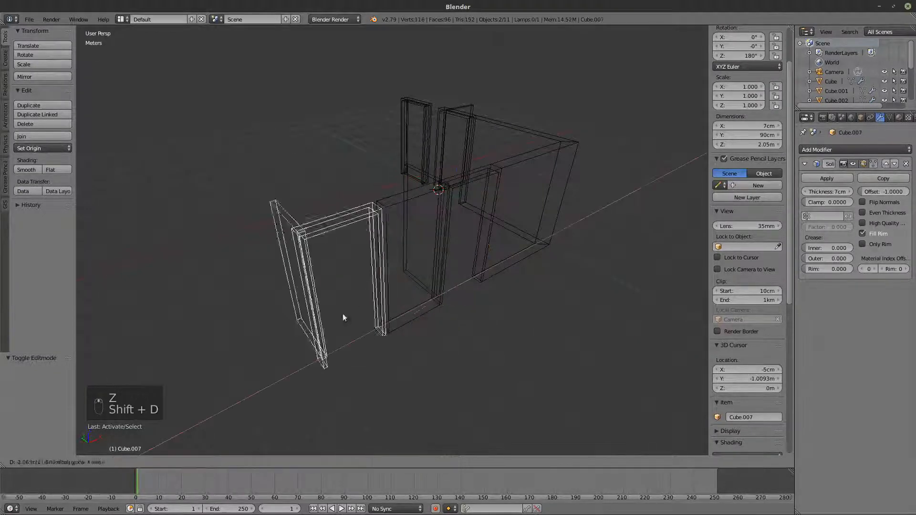
{"action": "left_click", "coordinate": [299, 348]}
{"action": "key", "text": "z"}
Move the third door and frame back about 1.28 m along X so they meet the end of the wall
{"action": "left_click_drag", "start_coordinate": [282, 380], "coordinate": [374, 320]}
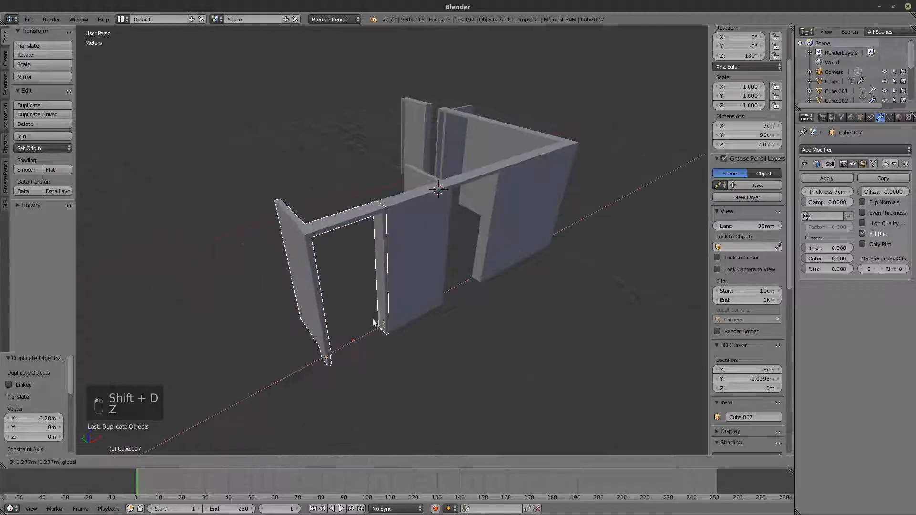
{"action": "left_click", "coordinate": [379, 319]}
{"action": "key", "text": "z"}
{"action": "middle_click_drag", "start_coordinate": [396, 318], "coordinate": [460, 271]}
{"action": "key", "text": "z"}
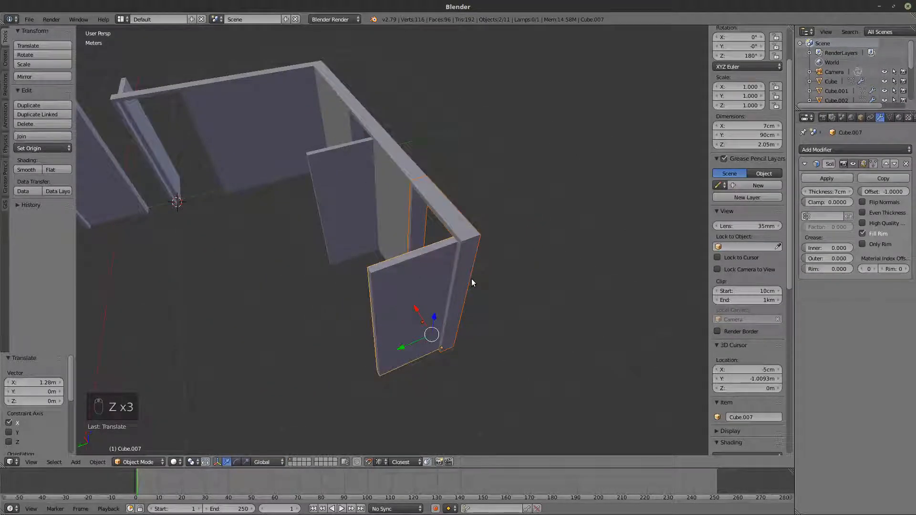
Mirror the third door and frame on the Y axis and shift them 15 cm along negative Y in line with the wall
{"action": "key", "text": "ctrl+m"}
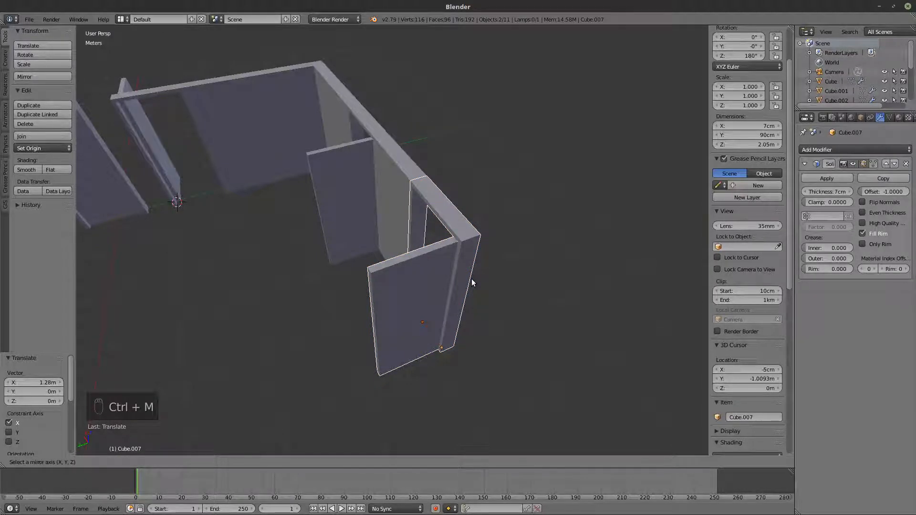
{"action": "key", "text": "y"}
{"action": "left_click", "coordinate": [472, 283]}
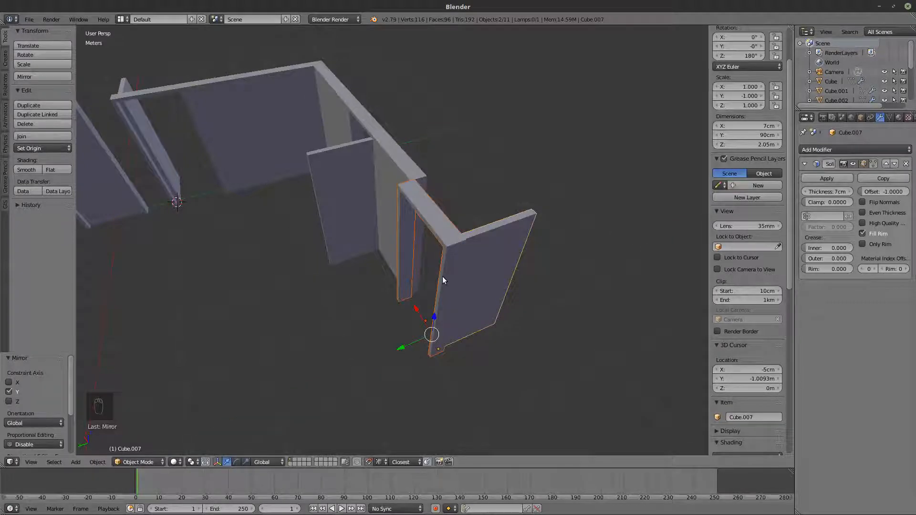
{"action": "key", "text": "g"}
{"action": "key", "text": "y"}
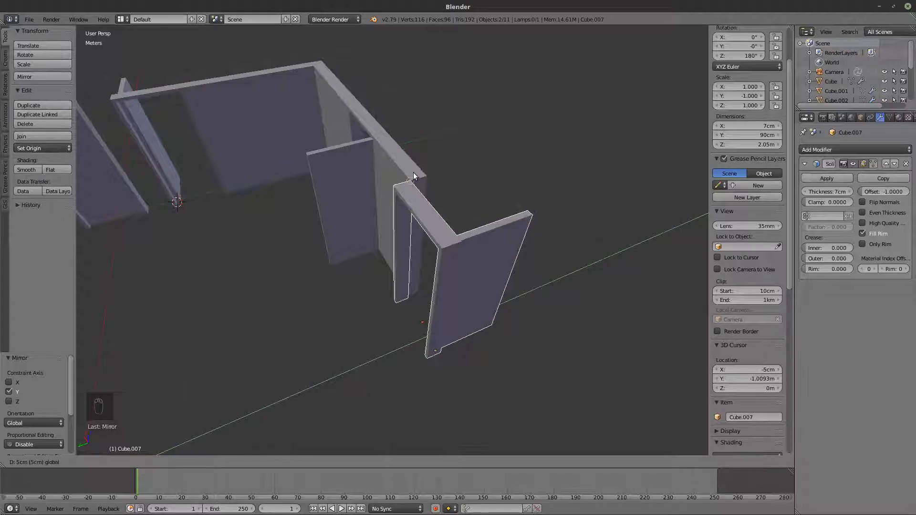
{"action": "left_click", "coordinate": [434, 177]}
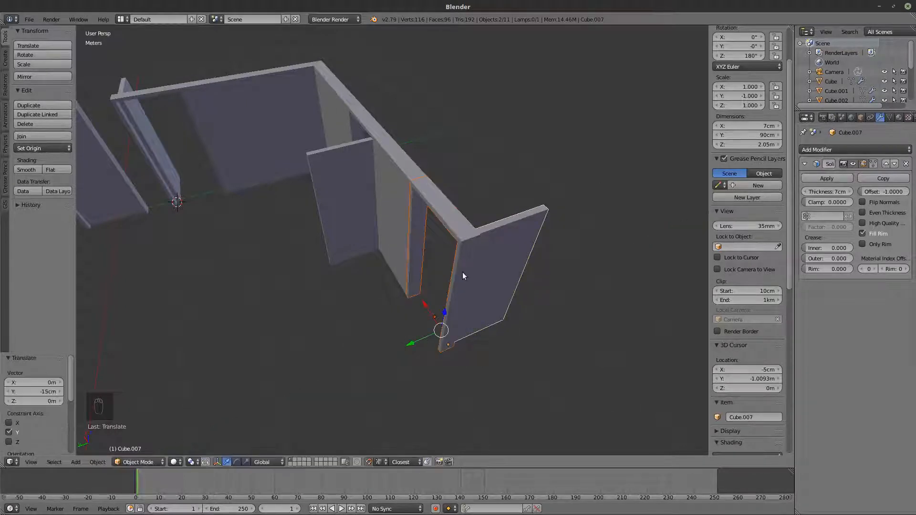
Mirror the third door and frame on the X axis and move them 45 cm along X against the wall end
{"action": "key", "text": "ctrl+m"}
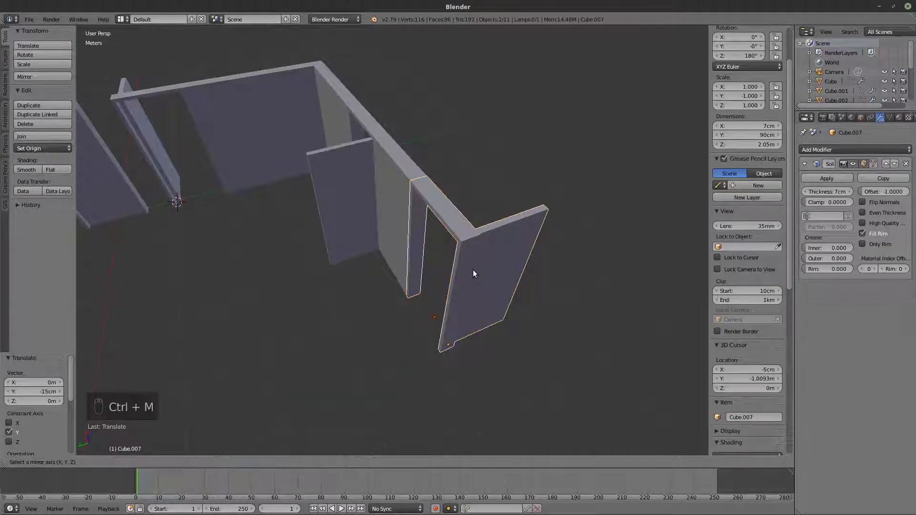
{"action": "key", "text": "x"}
{"action": "left_click", "coordinate": [474, 273]}
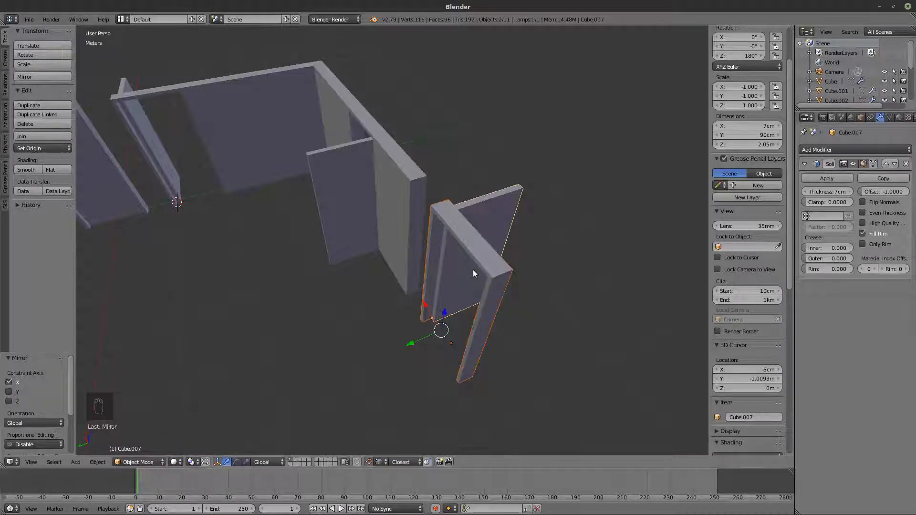
{"action": "left_click_drag", "start_coordinate": [424, 305], "coordinate": [423, 174]}
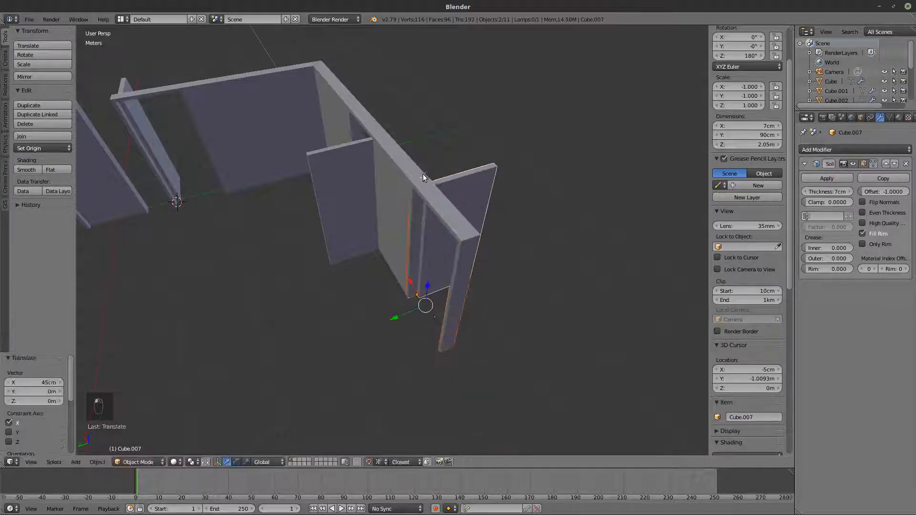
{"action": "mouse_move", "coordinate": [406, 185]}
{"action": "middle_mouse_down", "text": "shift"}
{"action": "mouse_move", "coordinate": [436, 182]}
{"action": "mouse_move", "coordinate": [441, 208]}
{"action": "mouse_move", "coordinate": [465, 204]}
{"action": "mouse_move", "coordinate": [431, 221]}
{"action": "mouse_move", "coordinate": [453, 217]}
{"action": "mouse_move", "coordinate": [446, 212]}
{"action": "mouse_move", "coordinate": [495, 227]}
{"action": "middle_mouse_up", "text": "shift"}
{"action": "key", "text": "z"}
{"action": "key", "text": "z"}
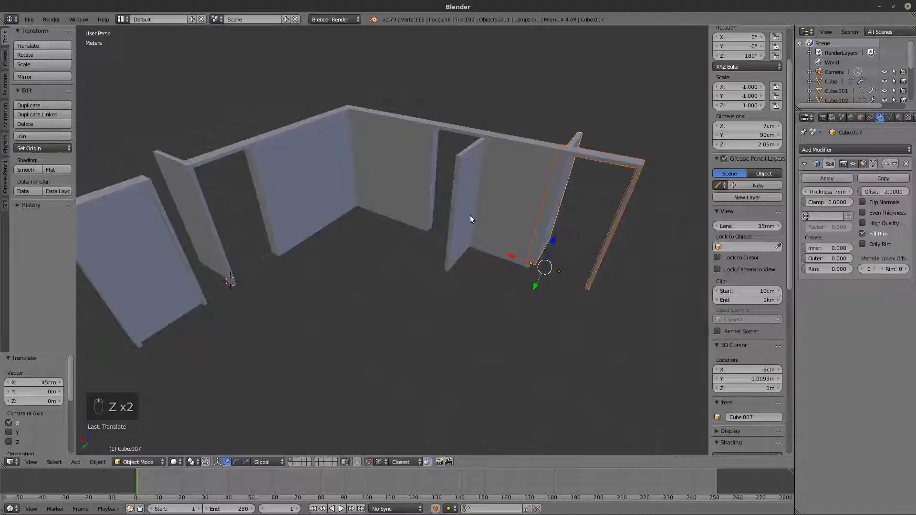
{"action": "key", "text": "z"}
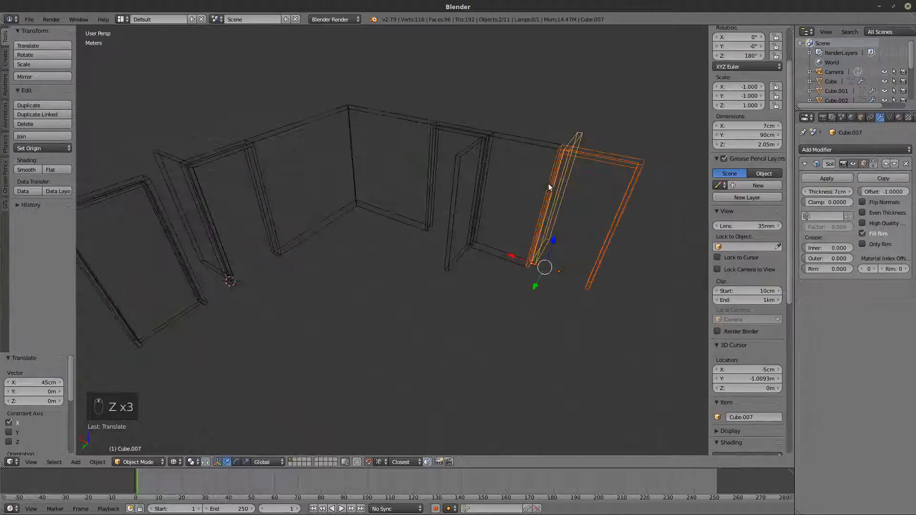
Select all the door frames and door panels in the scene, leaving the walls unselected, and return to solid shading
{"action": "key", "text": "z"}
{"action": "key", "text": "z"}
{"action": "right_click", "coordinate": [575, 149]}
{"action": "right_click", "coordinate": [572, 142], "text": "shift"}
{"action": "right_click", "coordinate": [468, 159], "text": "shift"}
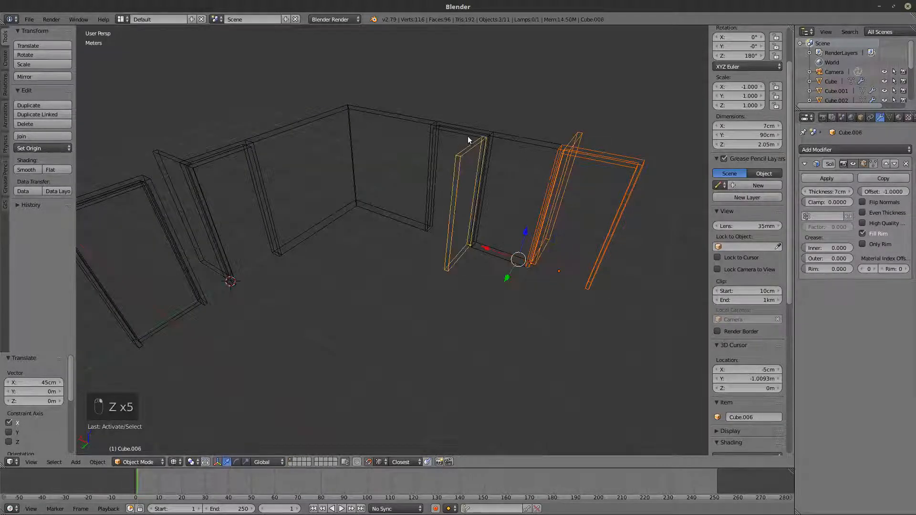
{"action": "right_click", "coordinate": [468, 136], "text": "shift"}
{"action": "right_click", "coordinate": [235, 146], "text": "shift"}
{"action": "right_click", "coordinate": [169, 153], "text": "shift"}
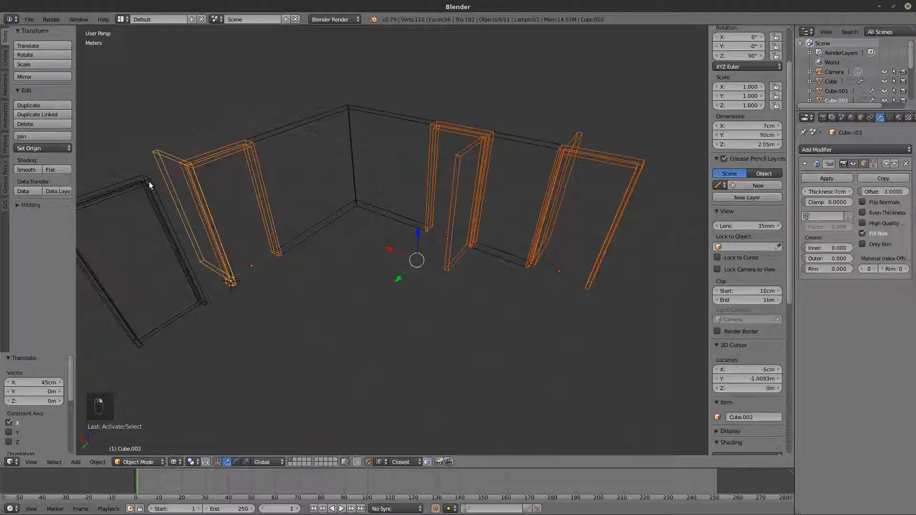
{"action": "right_click", "coordinate": [149, 181], "text": "shift"}
{"action": "middle_click_drag", "start_coordinate": [173, 222], "coordinate": [223, 211], "text": "shift"}
{"action": "right_click", "coordinate": [234, 302], "text": "shift"}
{"action": "key", "text": "z"}
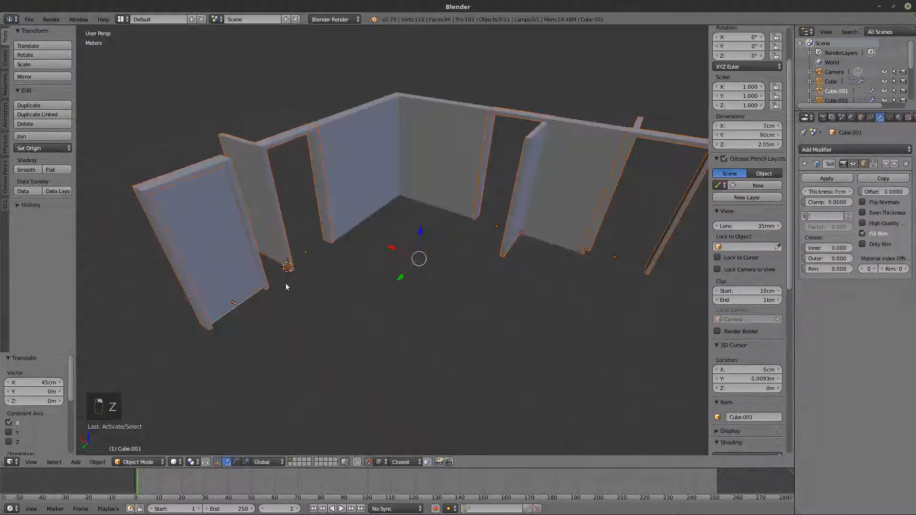
{"action": "middle_click_drag", "start_coordinate": [429, 268], "coordinate": [420, 271]}
{"action": "scroll", "coordinate": [419, 271], "scroll_direction": "down", "scroll_amount": 1}
Start a Wavefront OBJ export and choose the existing DOOR.obj in the Desktop/door folder as the target file
{"action": "left_click", "coordinate": [25, 19]}
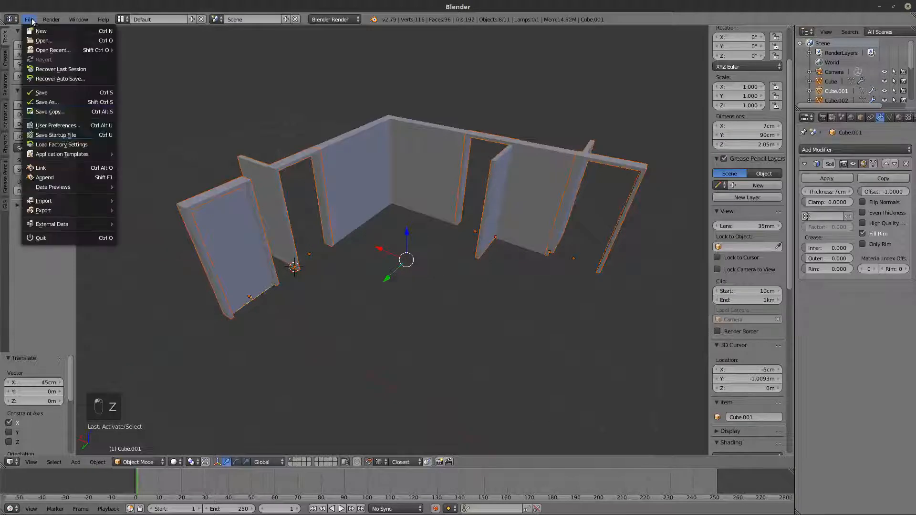
{"action": "mouse_move", "coordinate": [53, 216]}
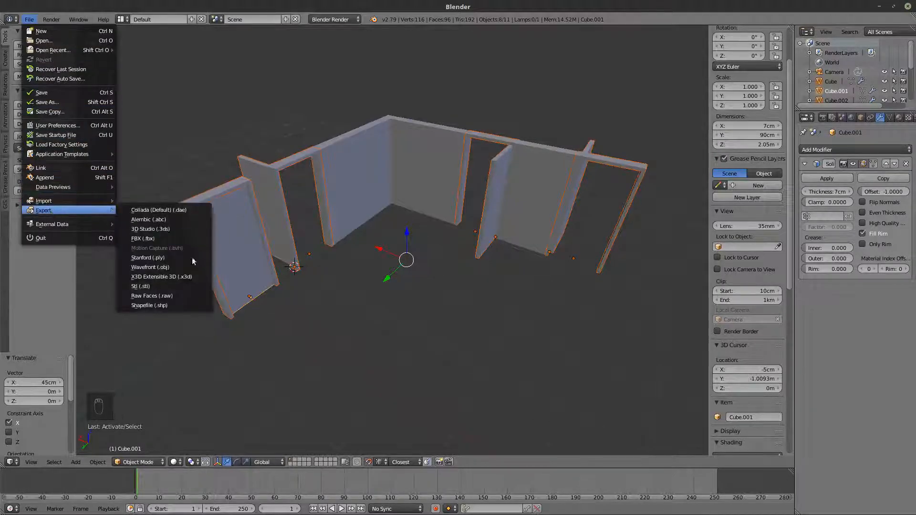
{"action": "left_click", "coordinate": [168, 269]}
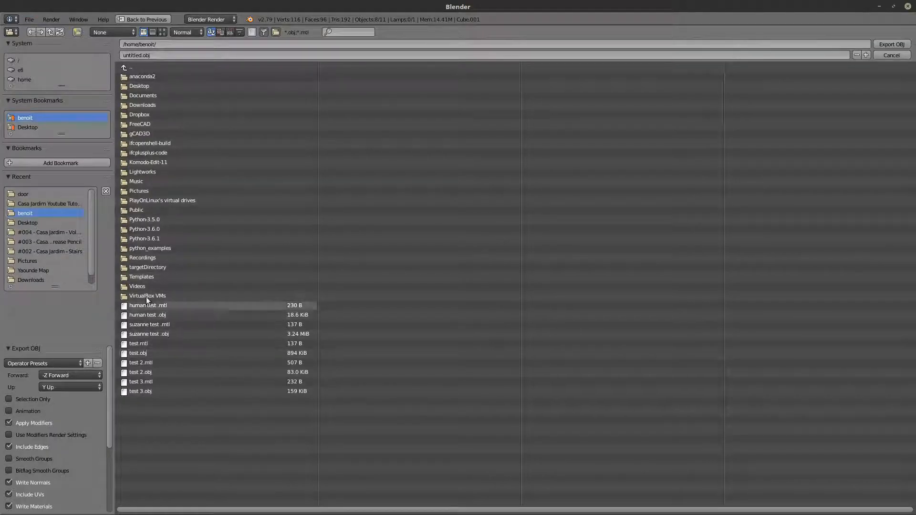
{"action": "left_click", "coordinate": [161, 55]}
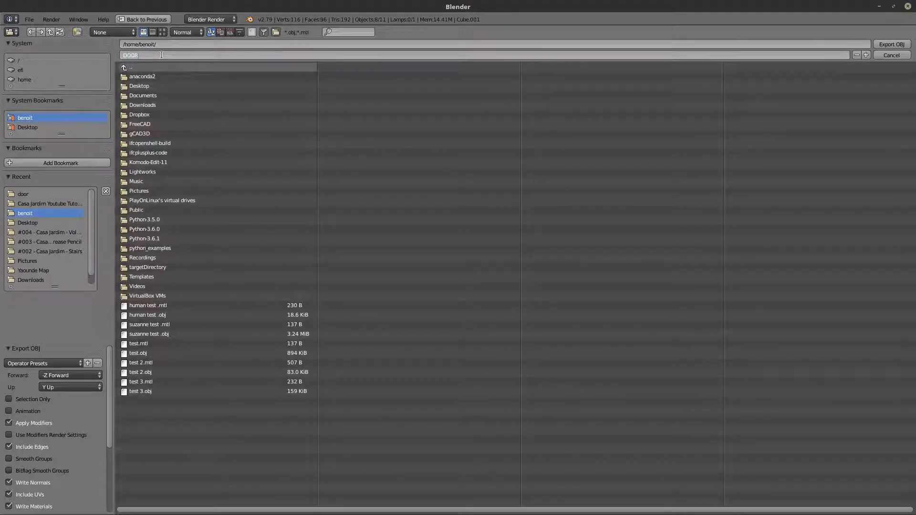
{"action": "left_click", "coordinate": [30, 198]}
{"action": "left_click", "coordinate": [31, 194]}
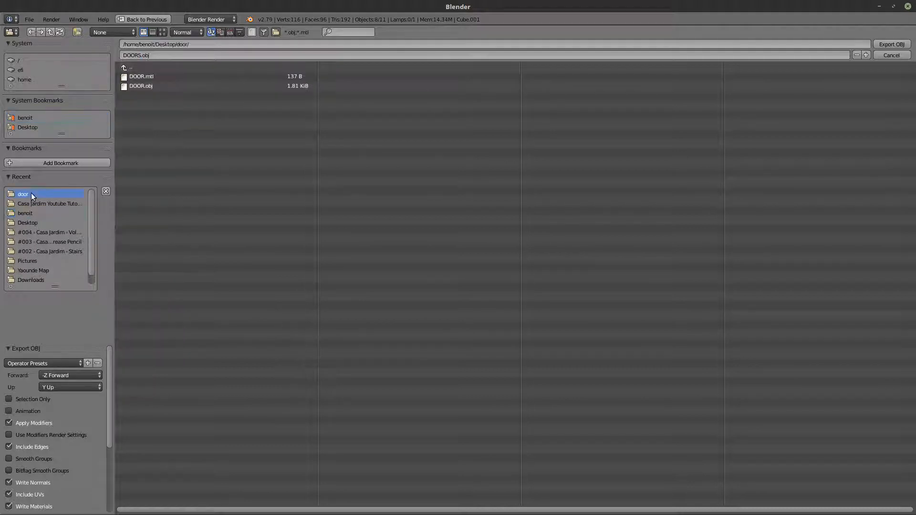
{"action": "left_click", "coordinate": [139, 85]}
Set the OBJ export to Z Up, Y Forward and a scale of 1000, and export the doors
{"action": "left_click", "coordinate": [76, 386]}
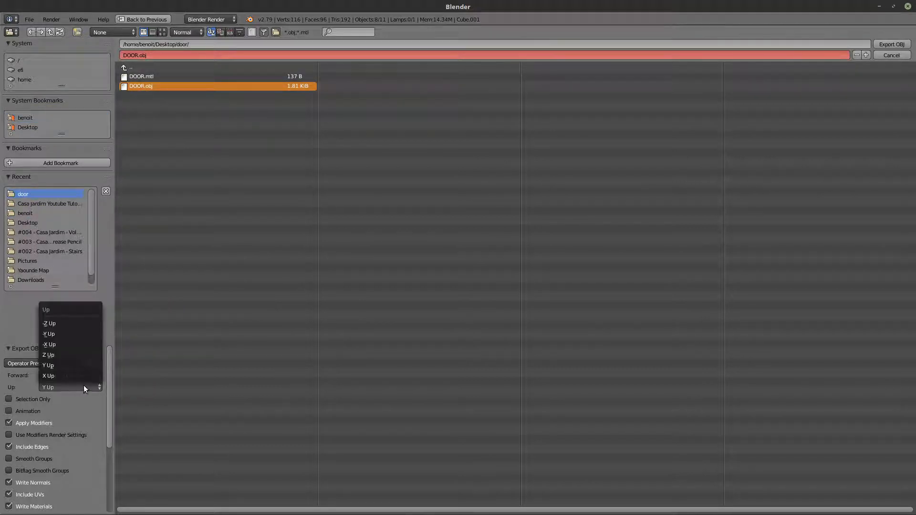
{"action": "left_click", "coordinate": [52, 355]}
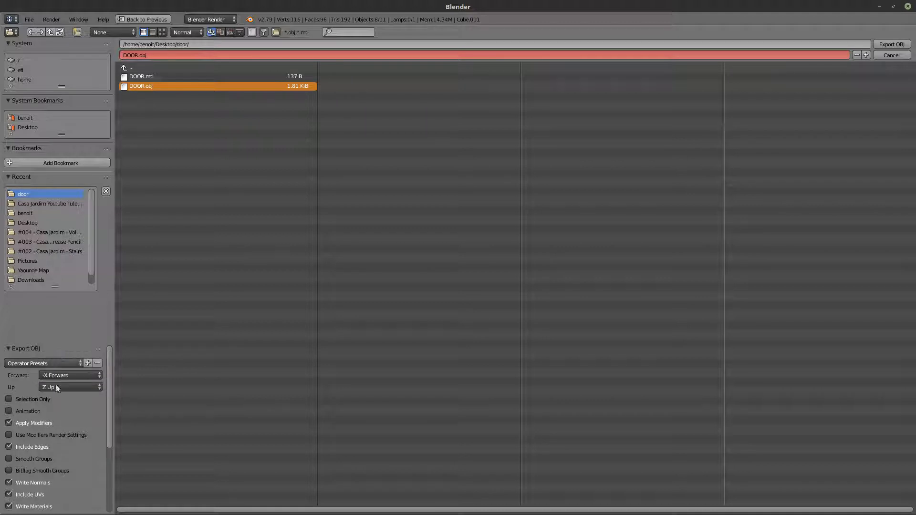
{"action": "left_click", "coordinate": [61, 376]}
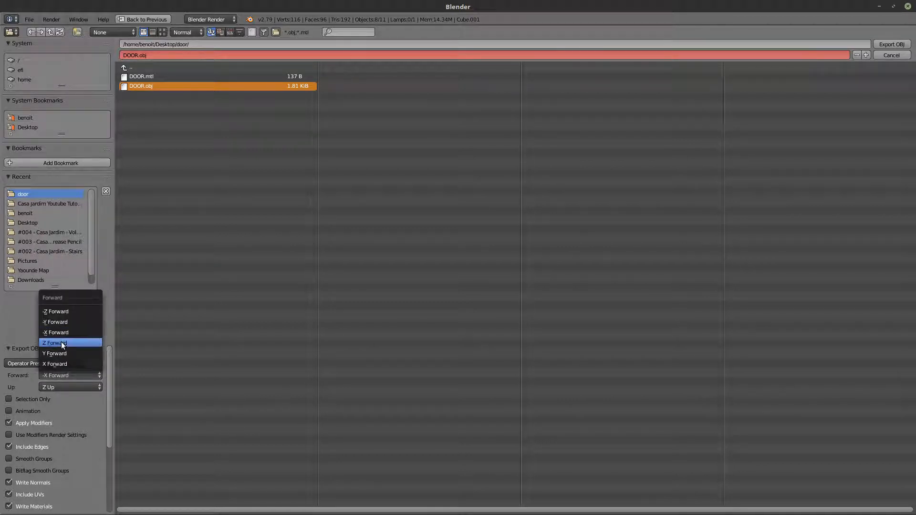
{"action": "left_click", "coordinate": [58, 353]}
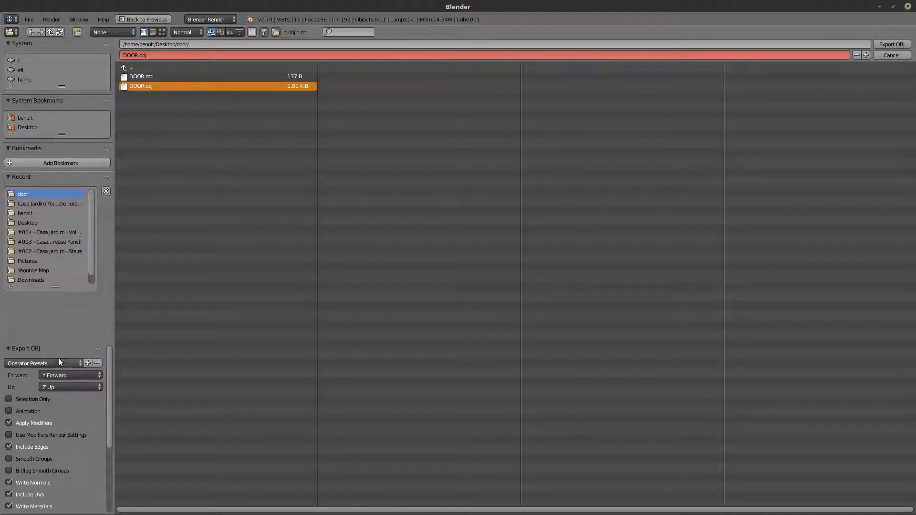
{"action": "scroll", "coordinate": [36, 405], "scroll_direction": "down", "scroll_amount": 5}
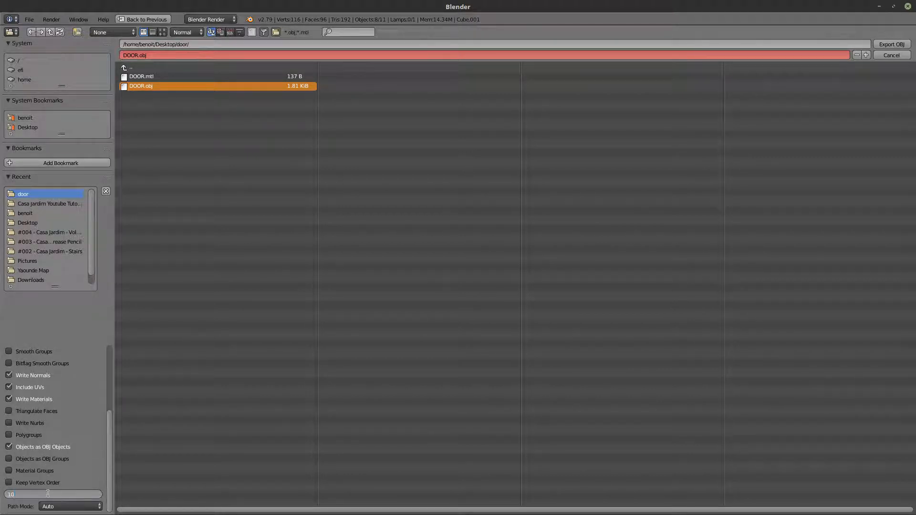
{"action": "key", "text": "Return"}
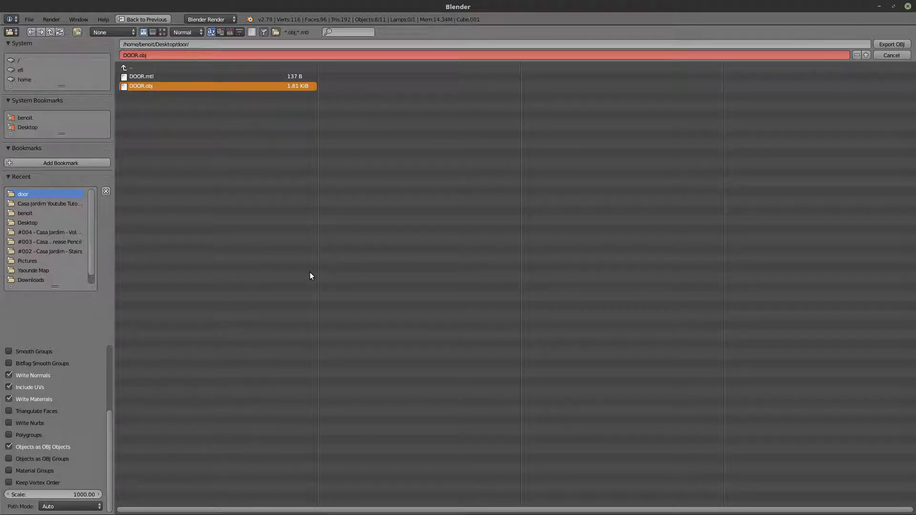
{"action": "left_click", "coordinate": [891, 44]}
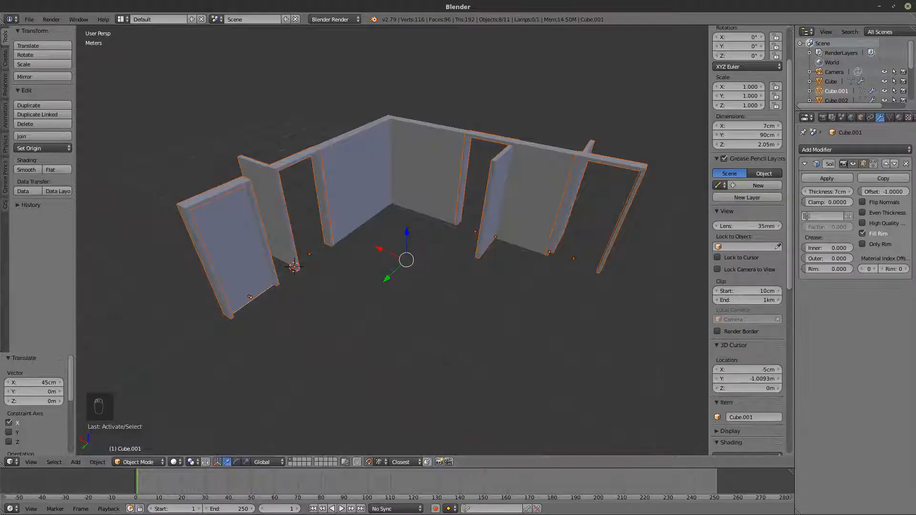
Switch to FreeCAD and create a new empty document
{"action": "key", "text": "alt+Tab"}
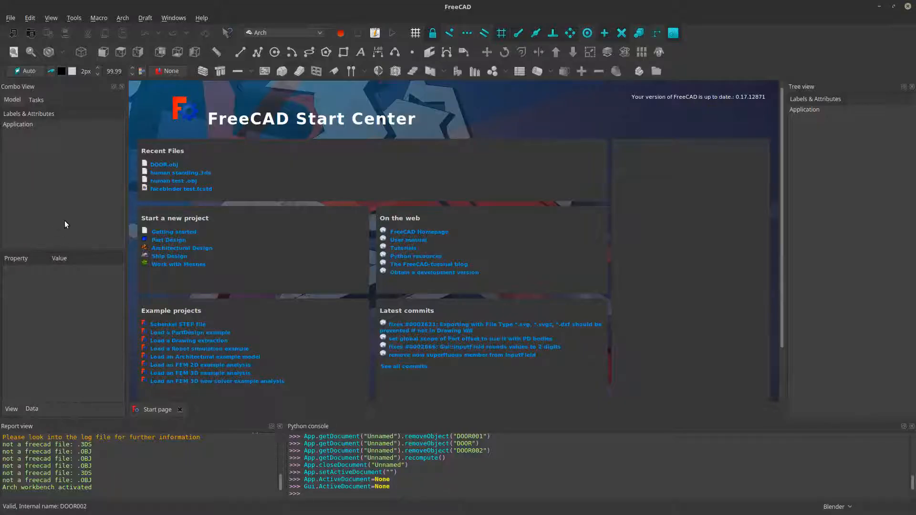
{"action": "left_click", "coordinate": [12, 33]}
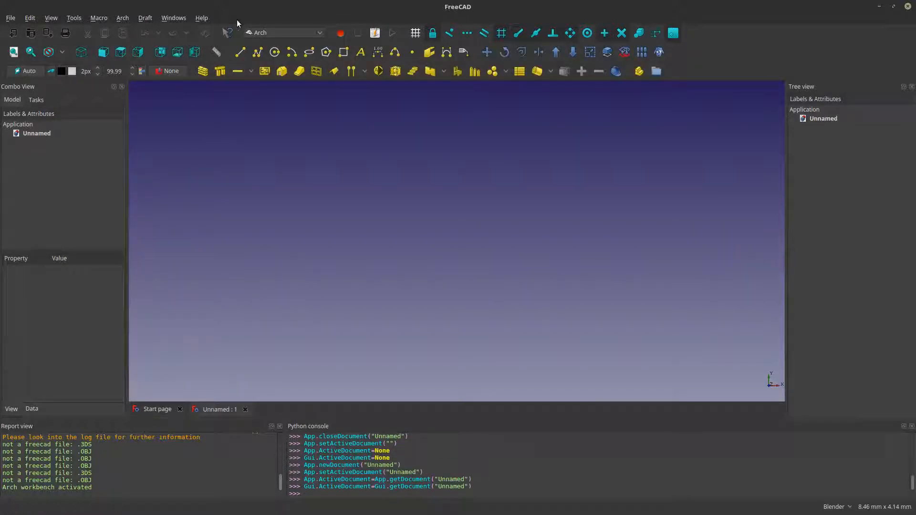
{"action": "left_click", "coordinate": [275, 33]}
{"action": "left_click", "coordinate": [274, 19]}
Import DOOR.obj into the new document, opening it as Alias Mesh (Mesh)
{"action": "left_click_drag", "start_coordinate": [0, 253], "coordinate": [257, 243]}
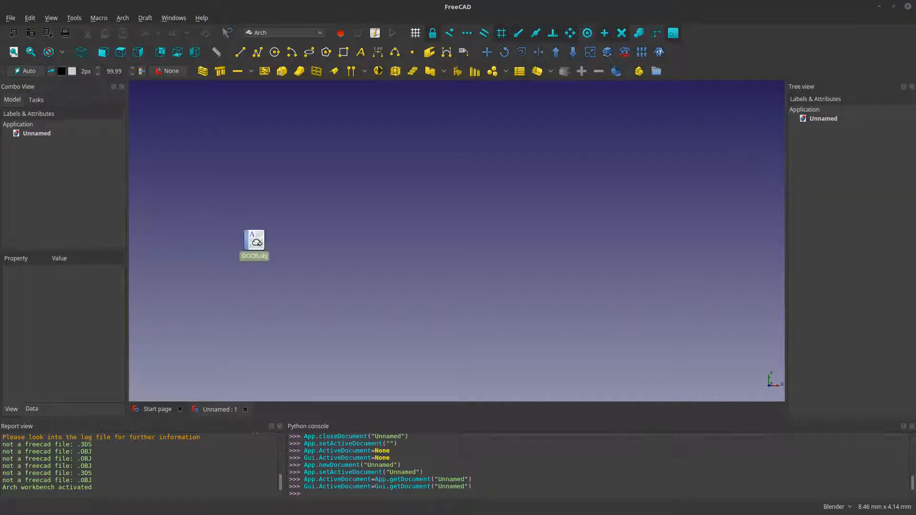
{"action": "left_click", "coordinate": [423, 184]}
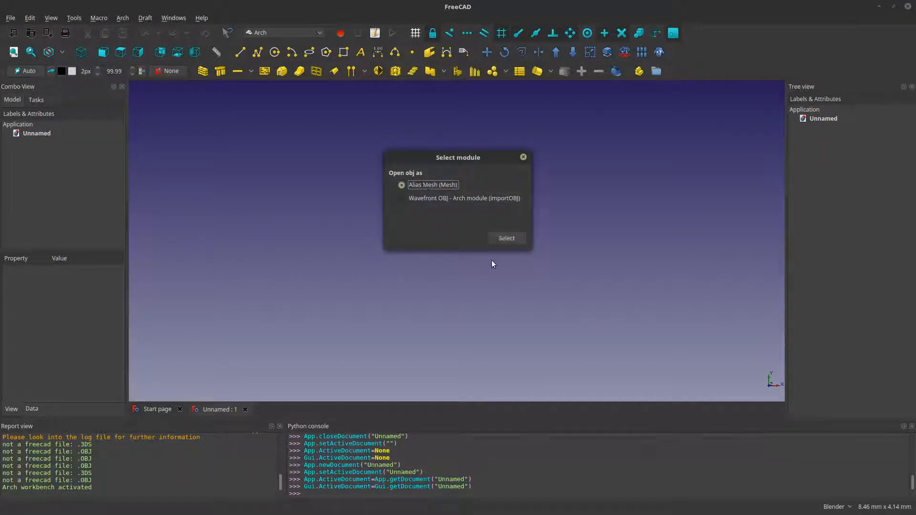
{"action": "left_click", "coordinate": [504, 238]}
{"action": "middle_click_drag", "start_coordinate": [511, 285], "coordinate": [430, 233]}
Split the imported DOOR mesh into its separate components with Split Mesh and expand the resulting group
{"action": "left_click", "coordinate": [41, 142]}
{"action": "scroll", "coordinate": [429, 232], "scroll_direction": "up", "scroll_amount": 3}
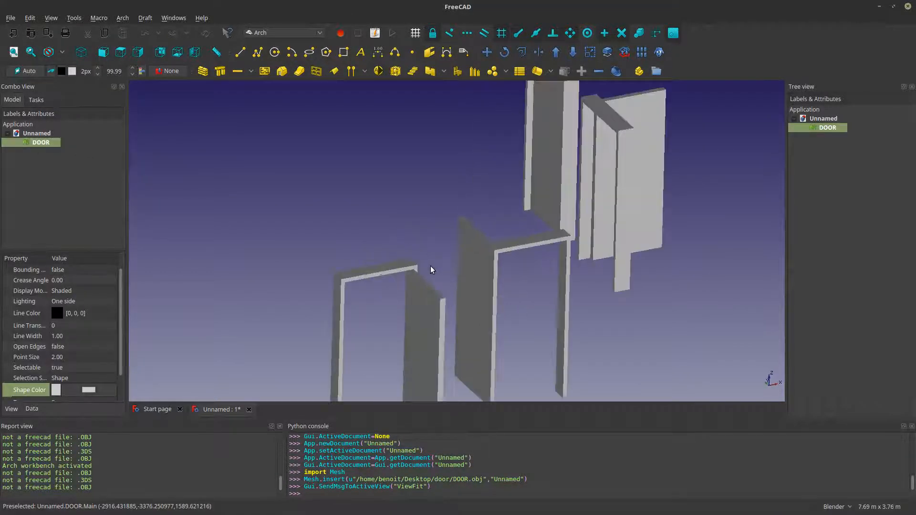
{"action": "scroll", "coordinate": [425, 258], "scroll_direction": "down", "scroll_amount": 5}
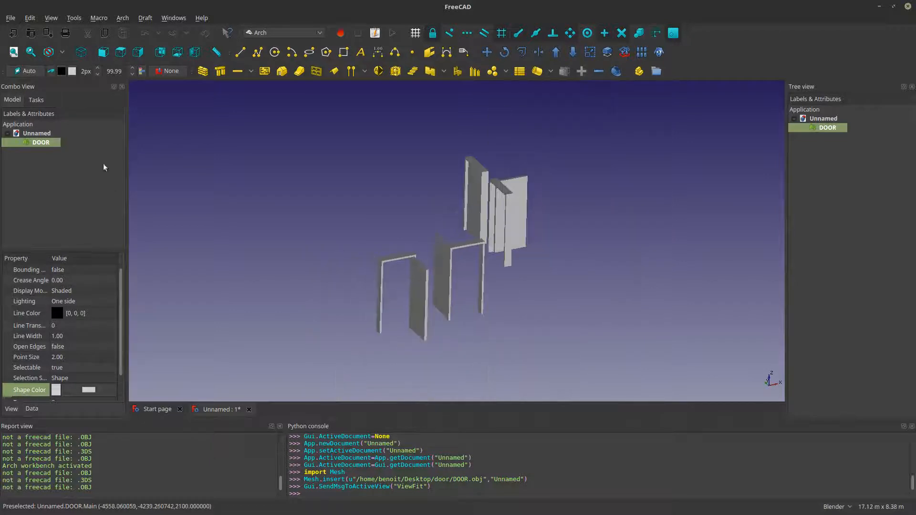
{"action": "left_click", "coordinate": [123, 18]}
{"action": "mouse_move", "coordinate": [153, 28]}
{"action": "left_click", "coordinate": [259, 53]}
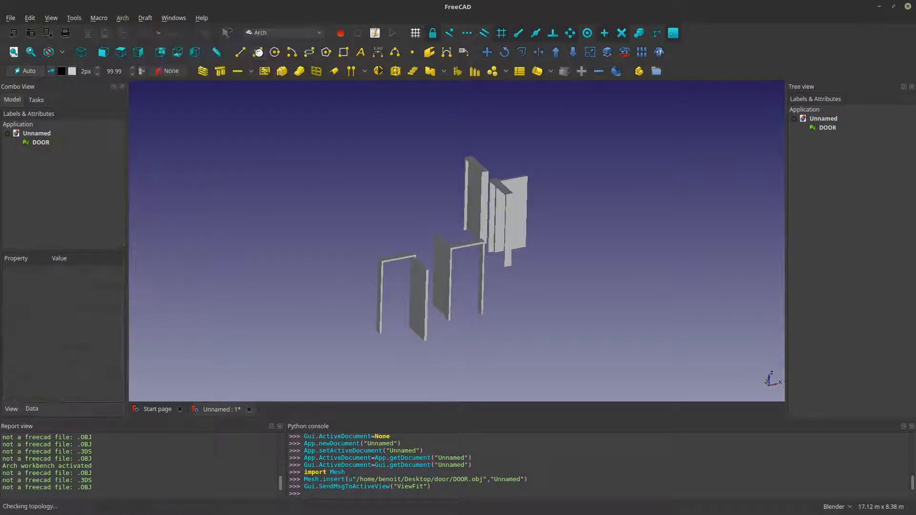
{"action": "left_click", "coordinate": [17, 142]}
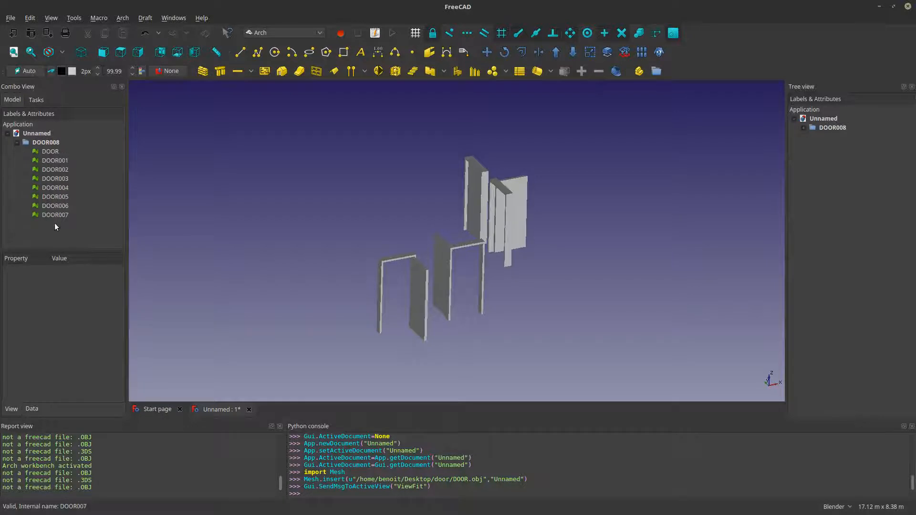
Convert all the split door meshes, DOOR to DOOR007, into solid shapes with Mesh to Shape
{"action": "left_click_drag", "start_coordinate": [56, 224], "coordinate": [51, 153]}
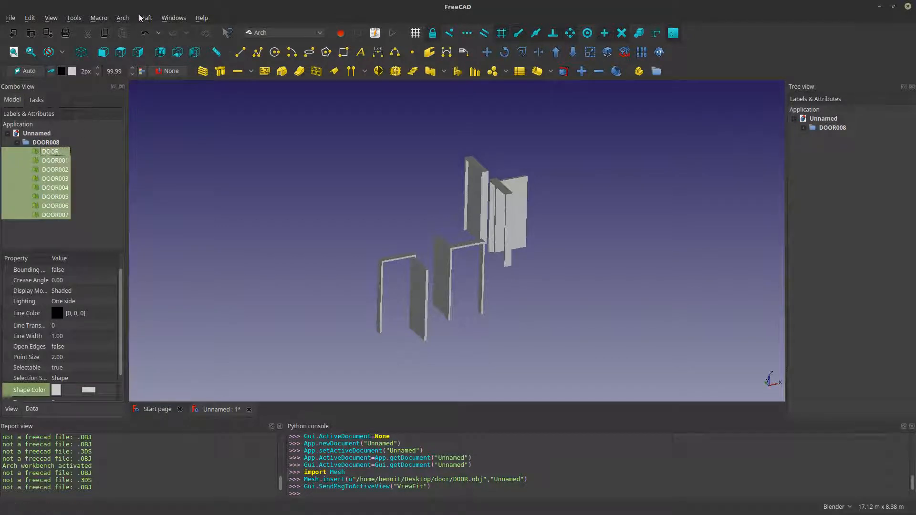
{"action": "left_click", "coordinate": [123, 18]}
{"action": "mouse_move", "coordinate": [127, 27]}
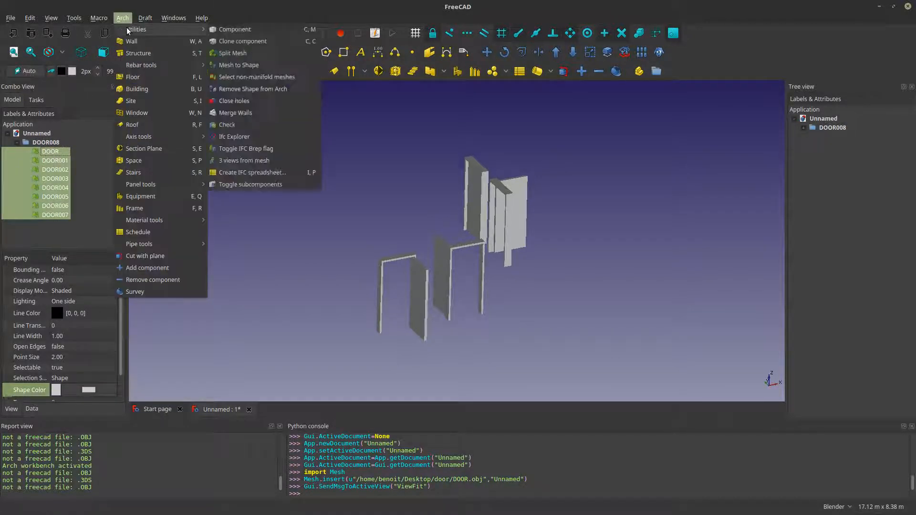
{"action": "left_click", "coordinate": [233, 64]}
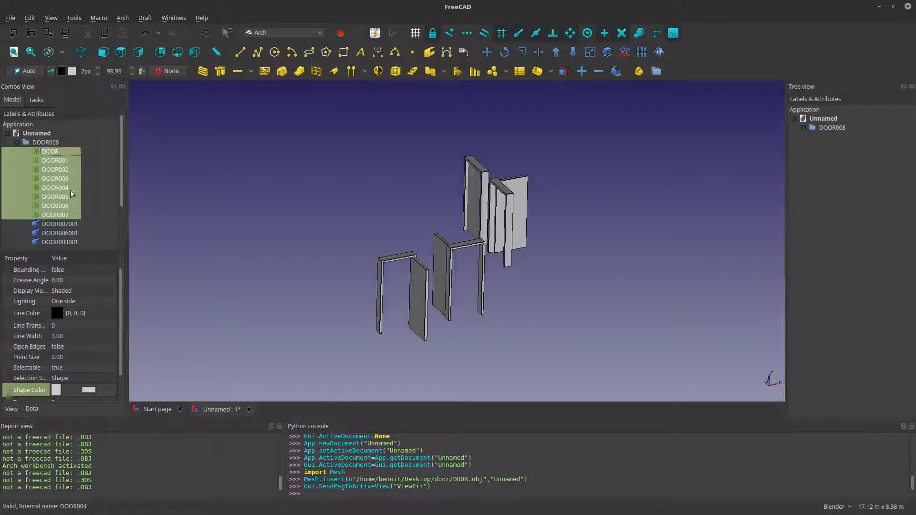
Delete the original meshes DOOR to DOOR007, keeping only the converted door shapes, and check them
{"action": "key", "text": "space"}
{"action": "right_click", "coordinate": [51, 177]}
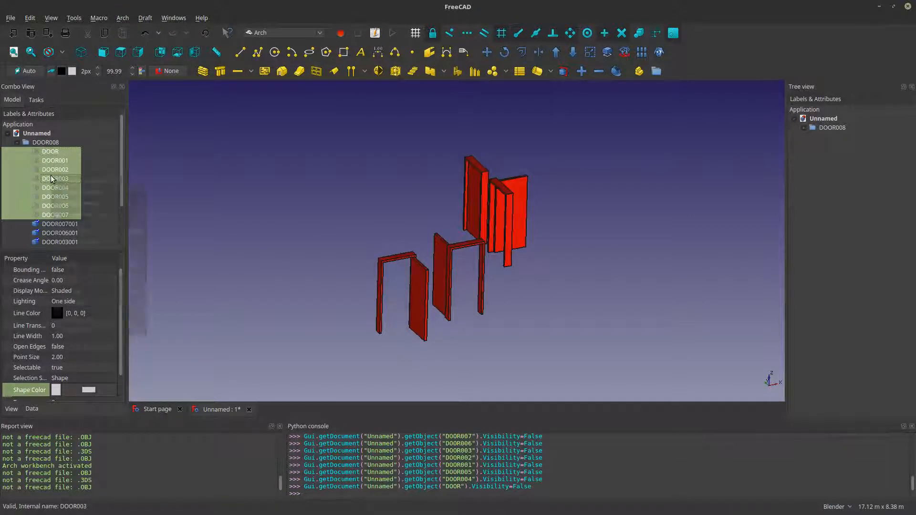
{"action": "left_click", "coordinate": [72, 301]}
{"action": "key", "text": "1"}
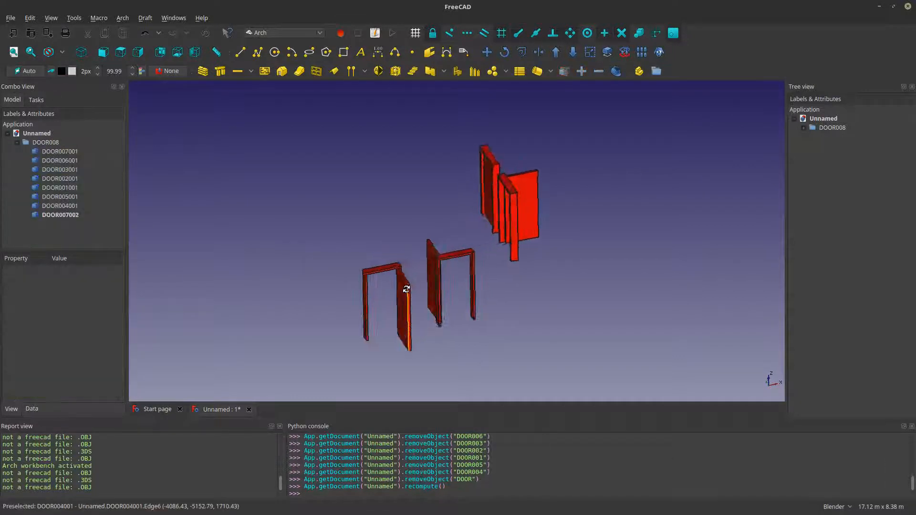
{"action": "middle_click_drag", "start_coordinate": [533, 247], "coordinate": [511, 259]}
{"action": "scroll", "coordinate": [464, 254], "scroll_direction": "up", "scroll_amount": 5}
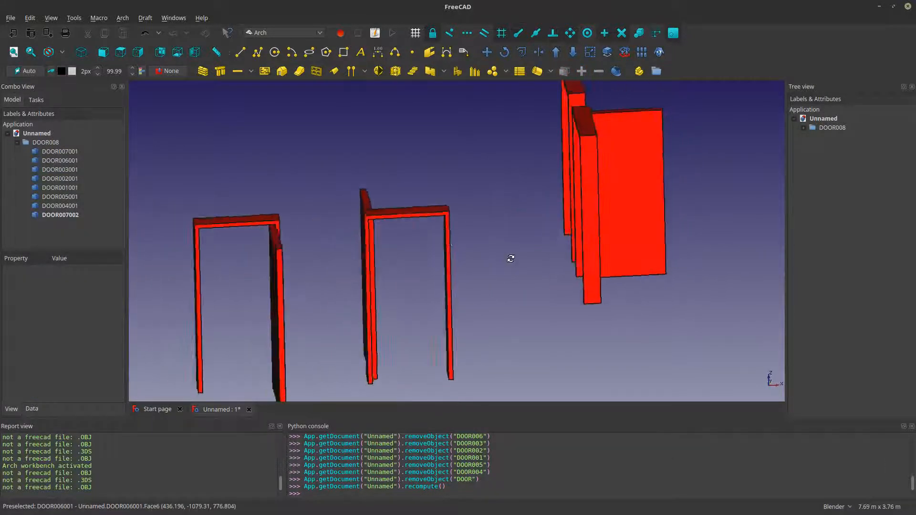
{"action": "scroll", "coordinate": [512, 259], "scroll_direction": "down", "scroll_amount": 5}
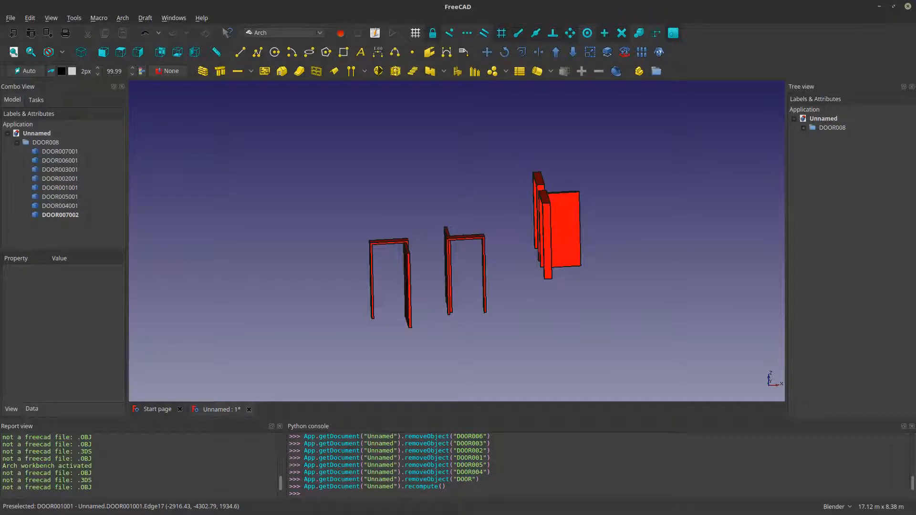
Switch to the Building Construction Illustrated PDF, examine the door designs on page 277, and return to FreeCAD
{"action": "key", "text": "alt+Tab"}
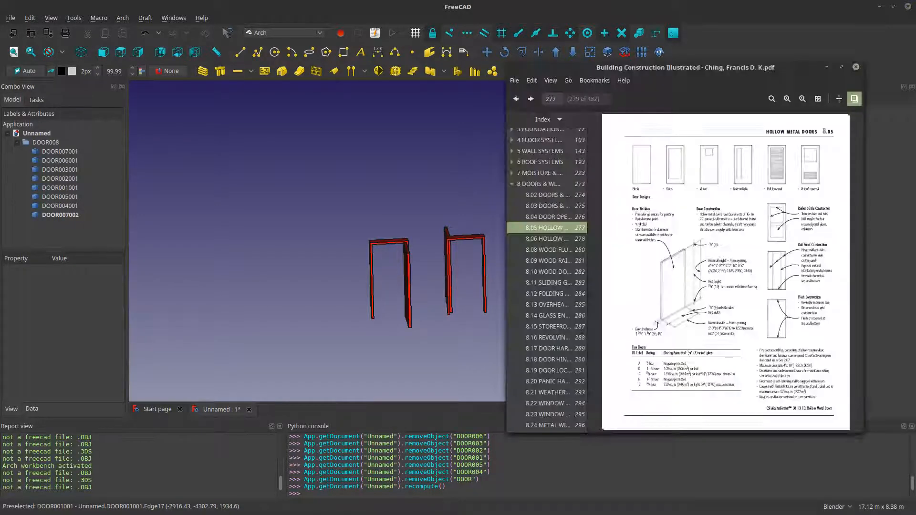
{"action": "left_click", "coordinate": [841, 67]}
{"action": "scroll", "coordinate": [458, 230], "scroll_direction": "up", "scroll_amount": 3}
{"action": "scroll", "coordinate": [457, 230], "scroll_direction": "down", "scroll_amount": 3}
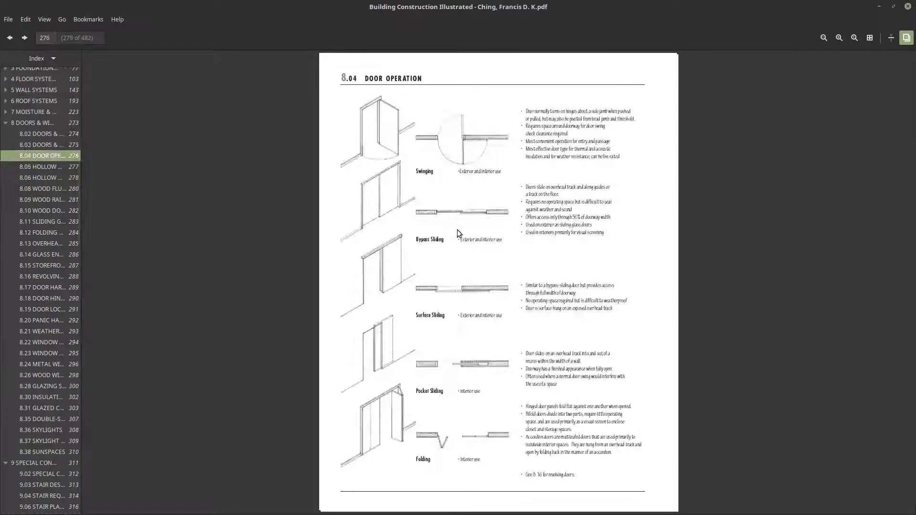
{"action": "scroll", "coordinate": [464, 214], "scroll_direction": "up", "scroll_amount": 4, "text": "ctrl"}
{"action": "scroll", "coordinate": [464, 214], "scroll_direction": "up", "scroll_amount": 10}
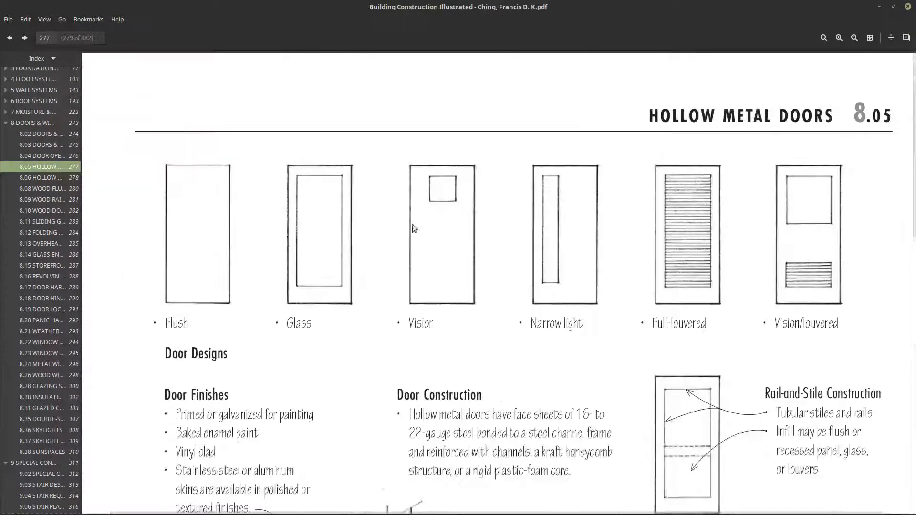
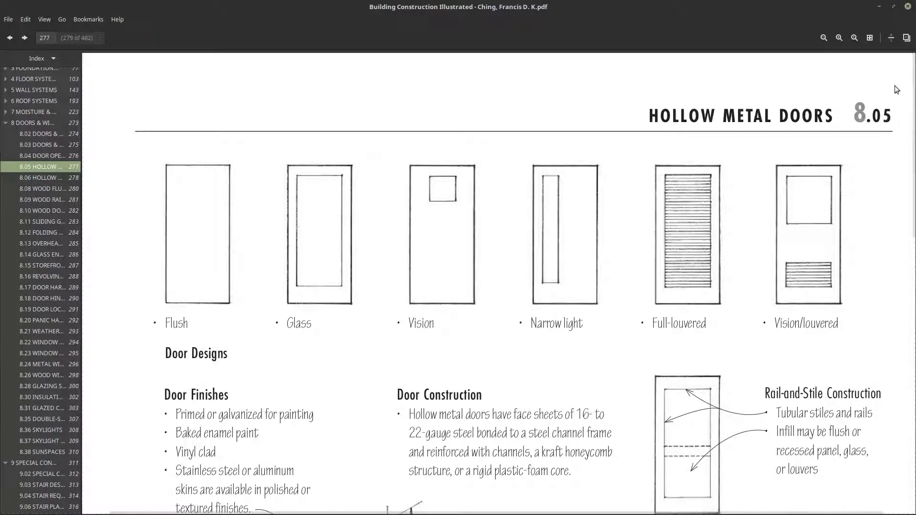
{"action": "left_click", "coordinate": [879, 7]}
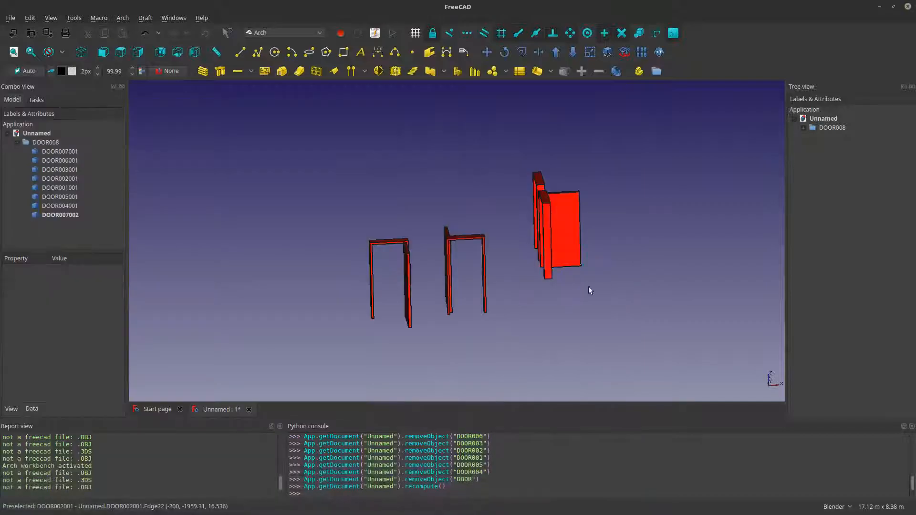
Switch to Blender, select only the end door's panel, and check its mesh in wireframe
{"action": "middle_click_drag", "start_coordinate": [318, 372], "coordinate": [481, 331]}
{"action": "middle_click_drag", "start_coordinate": [589, 253], "coordinate": [525, 244]}
{"action": "scroll", "coordinate": [525, 244], "scroll_direction": "down", "scroll_amount": 2}
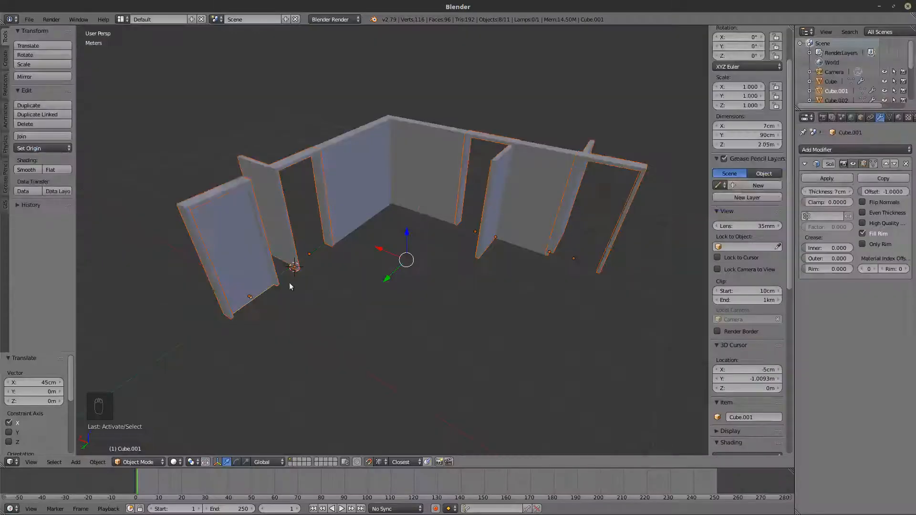
{"action": "mouse_move", "coordinate": [288, 284]}
{"action": "middle_mouse_down"}
{"action": "mouse_move", "coordinate": [263, 276]}
{"action": "mouse_move", "coordinate": [302, 274]}
{"action": "mouse_move", "coordinate": [242, 250]}
{"action": "mouse_move", "coordinate": [385, 337]}
{"action": "mouse_move", "coordinate": [439, 321]}
{"action": "mouse_move", "coordinate": [372, 236]}
{"action": "middle_mouse_up"}
{"action": "key", "text": "Tab"}
{"action": "key", "text": "z"}
{"action": "key", "text": "Tab"}
{"action": "right_click", "coordinate": [292, 313]}
{"action": "key", "text": "z"}
{"action": "key", "text": "Tab"}
{"action": "key", "text": "z"}
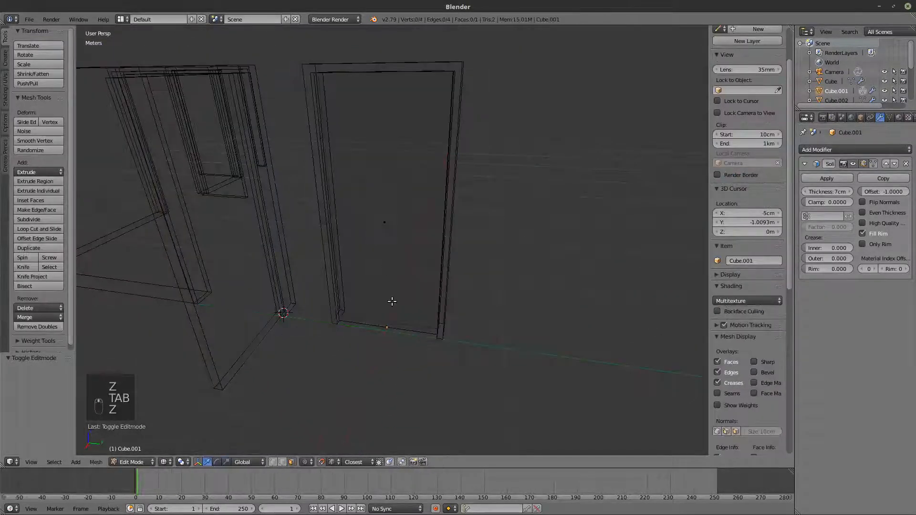
{"action": "key", "text": "z"}
{"action": "key", "text": "Tab"}
{"action": "mouse_move", "coordinate": [425, 292]}
{"action": "middle_mouse_down"}
{"action": "mouse_move", "coordinate": [288, 293]}
{"action": "mouse_move", "coordinate": [317, 232]}
{"action": "middle_mouse_up"}
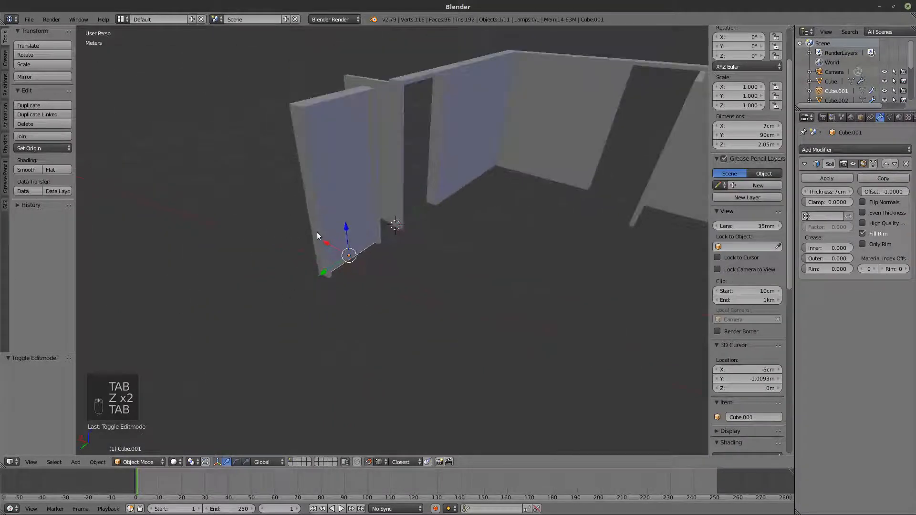
Duplicate the end door's panel together with its frame, placing the copy about 1.54 m away along negative X
{"action": "key", "text": "z"}
{"action": "right_click", "coordinate": [318, 233], "text": "shift"}
{"action": "key", "text": "z"}
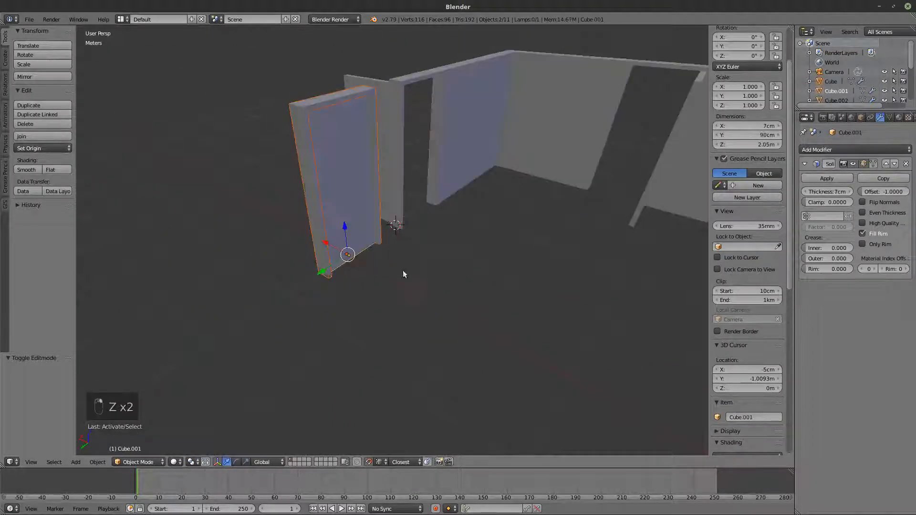
{"action": "middle_click_drag", "start_coordinate": [403, 275], "coordinate": [340, 267]}
{"action": "key", "text": "shift+x"}
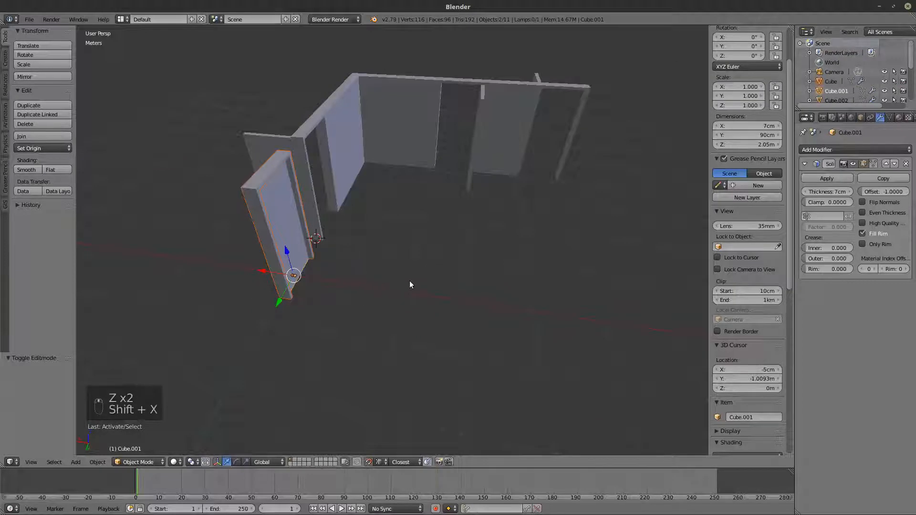
{"action": "key", "text": "shift+d"}
{"action": "left_click", "coordinate": [477, 295]}
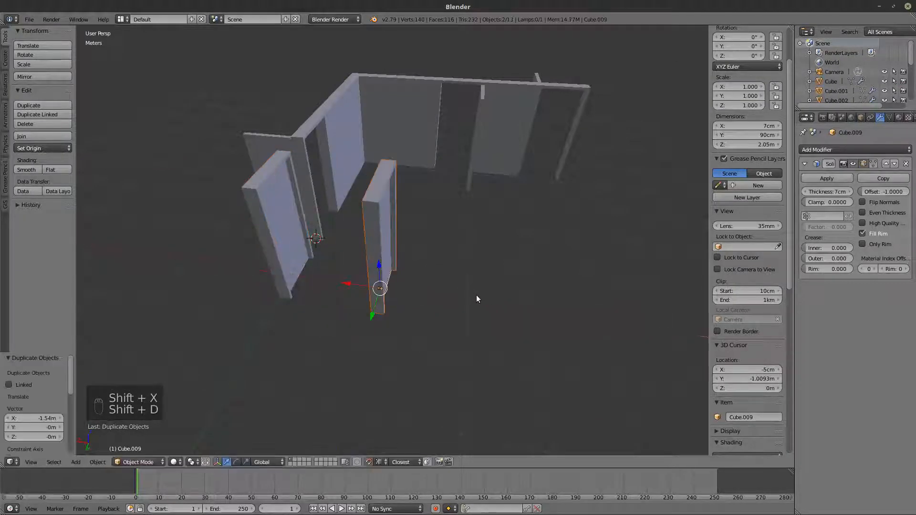
Move the copied door about 1.62 m along Y and duplicate it once more along the same axis
{"action": "middle_click_drag", "start_coordinate": [476, 294], "coordinate": [391, 272]}
{"action": "mouse_move", "coordinate": [460, 276]}
{"action": "middle_mouse_down"}
{"action": "mouse_move", "coordinate": [419, 266]}
{"action": "mouse_move", "coordinate": [477, 274]}
{"action": "middle_mouse_up"}
{"action": "middle_click_drag", "start_coordinate": [205, 279], "coordinate": [383, 270], "text": "shift"}
{"action": "key", "text": "g"}
{"action": "key", "text": "y"}
{"action": "left_click", "coordinate": [349, 272]}
{"action": "key", "text": "shift+d"}
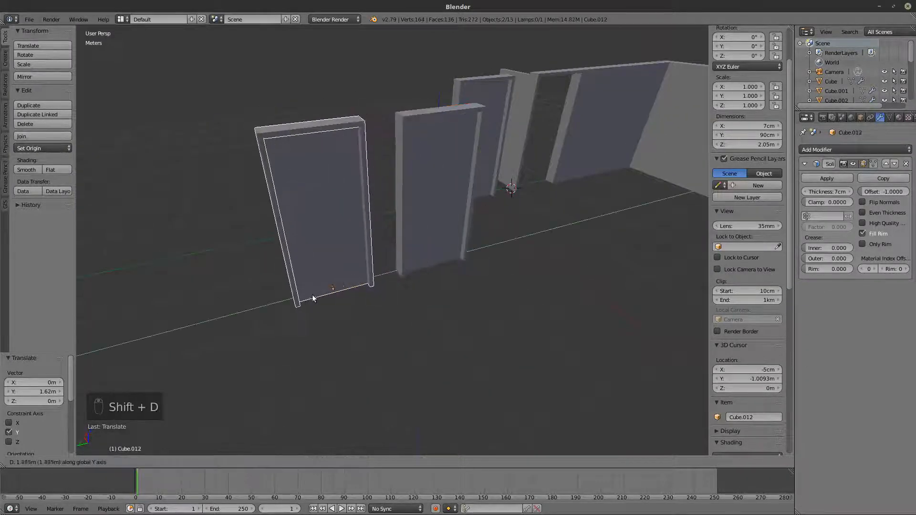
{"action": "left_click", "coordinate": [329, 284]}
Inset the face of the newest door copy's panel by about 18.5 cm in Edit Mode
{"action": "key", "text": "Tab"}
{"action": "key", "text": "Tab"}
{"action": "key", "text": "Tab"}
{"action": "key", "text": "z"}
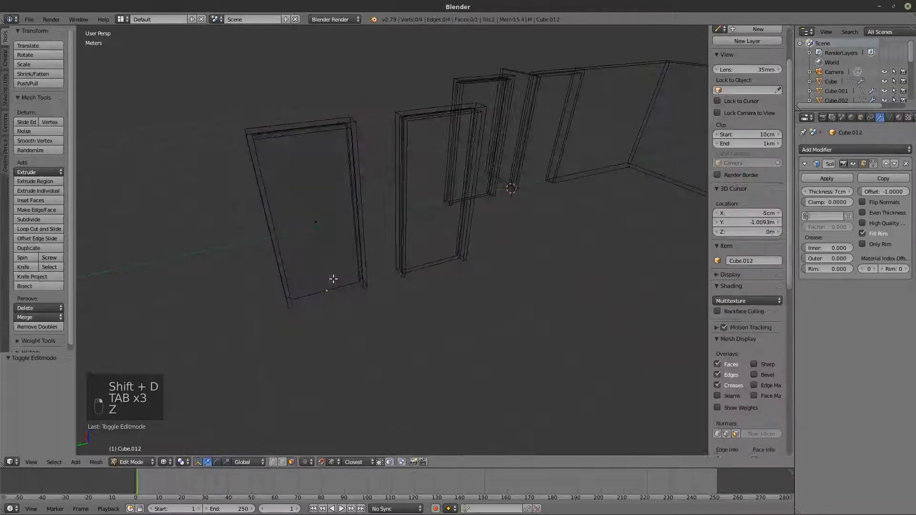
{"action": "key", "text": "Tab"}
{"action": "key", "text": "Tab"}
{"action": "right_click", "coordinate": [331, 237]}
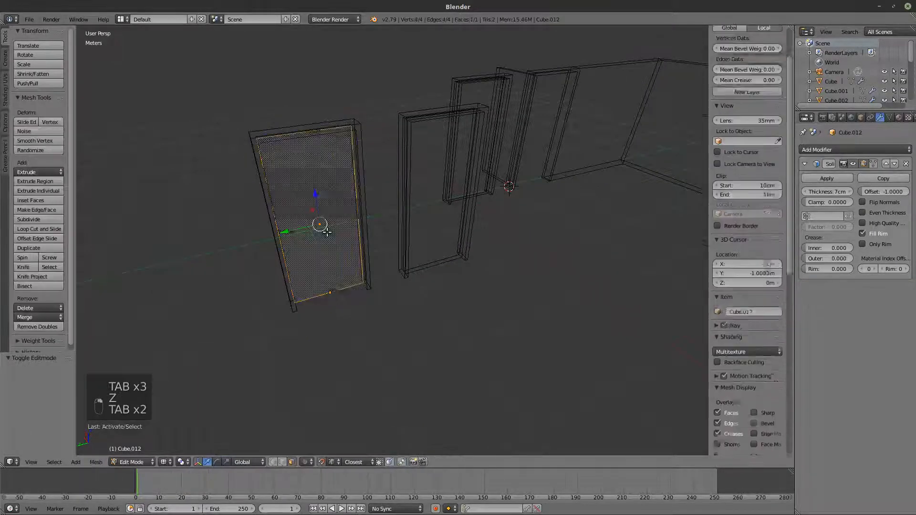
{"action": "key", "text": "z"}
{"action": "mouse_move", "coordinate": [332, 238]}
{"action": "middle_mouse_down"}
{"action": "mouse_move", "coordinate": [448, 236]}
{"action": "mouse_move", "coordinate": [306, 255]}
{"action": "middle_mouse_up"}
{"action": "scroll", "coordinate": [315, 239], "scroll_direction": "up", "scroll_amount": 3}
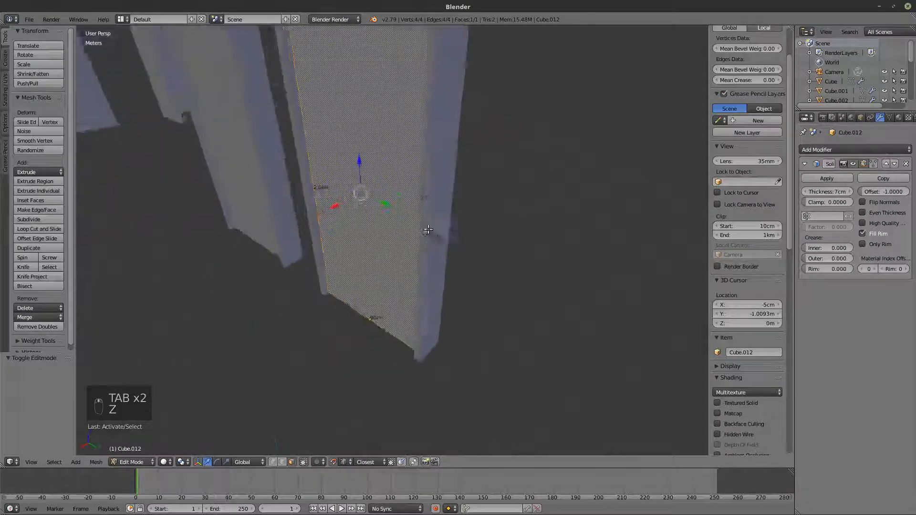
{"action": "middle_click_drag", "start_coordinate": [334, 205], "coordinate": [350, 231]}
{"action": "key", "text": "i"}
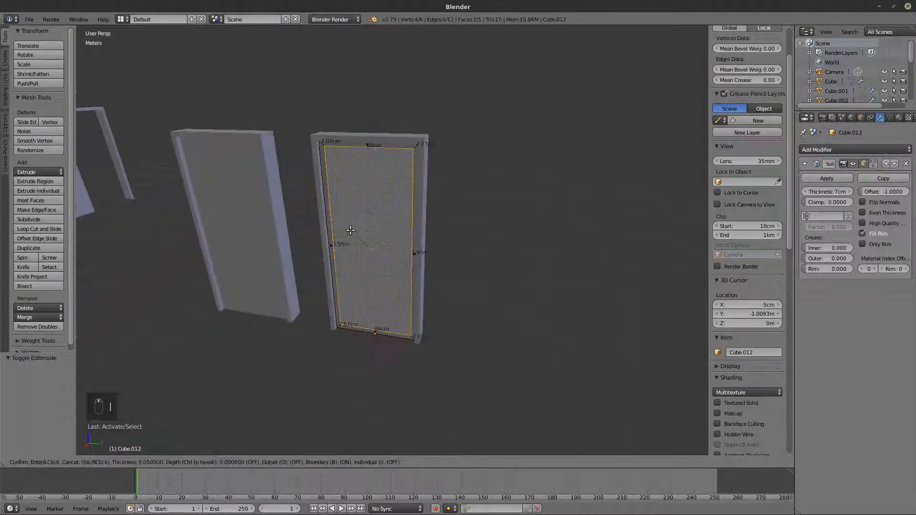
{"action": "left_click", "coordinate": [362, 253]}
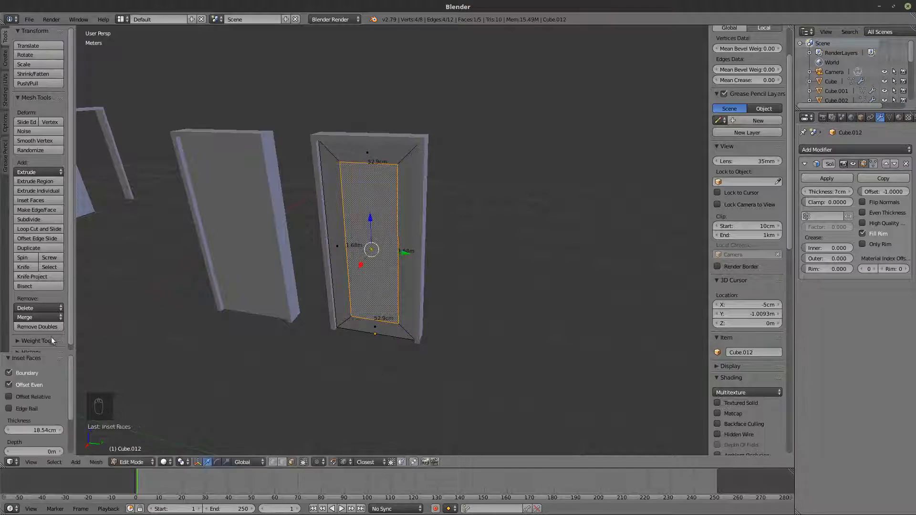
Set the inset thickness of the door panel's face to 15 cm
{"action": "left_click", "coordinate": [34, 429]}
{"action": "type", "text": "15CM"}
{"action": "key", "text": "Return"}
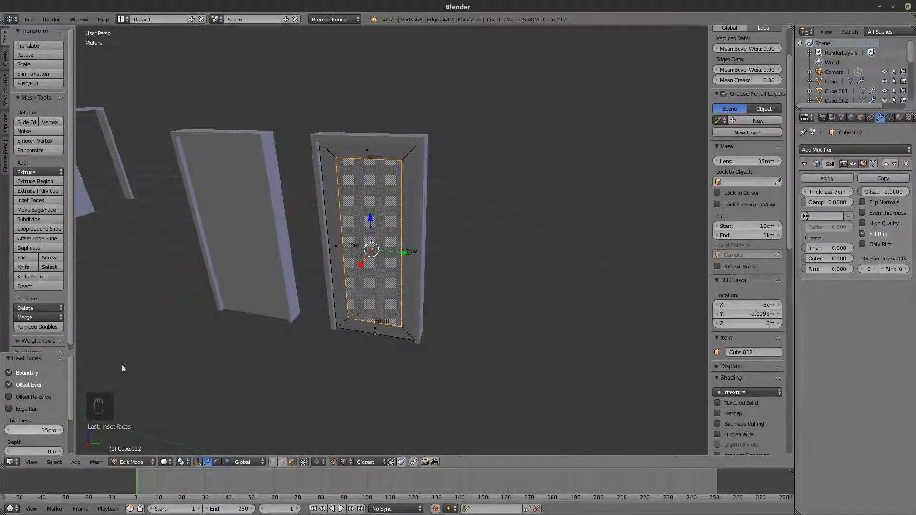
Split the inset inner face from the door panel, separate it into its own object, and leave Edit Mode
{"action": "scroll", "coordinate": [381, 231], "scroll_direction": "up", "scroll_amount": 4}
{"action": "middle_click_drag", "start_coordinate": [380, 231], "coordinate": [391, 224]}
{"action": "scroll", "coordinate": [391, 224], "scroll_direction": "down", "scroll_amount": 2}
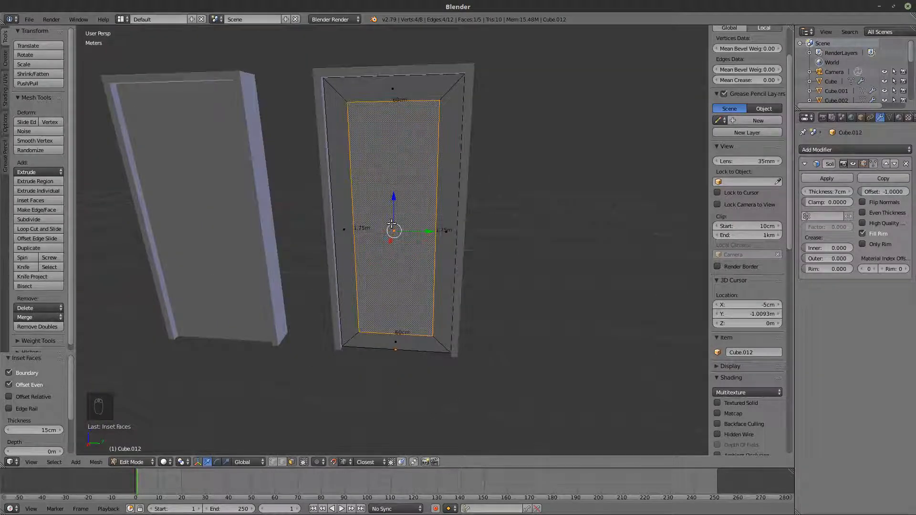
{"action": "key", "text": "y"}
{"action": "key", "text": "p"}
{"action": "left_click", "coordinate": [392, 223]}
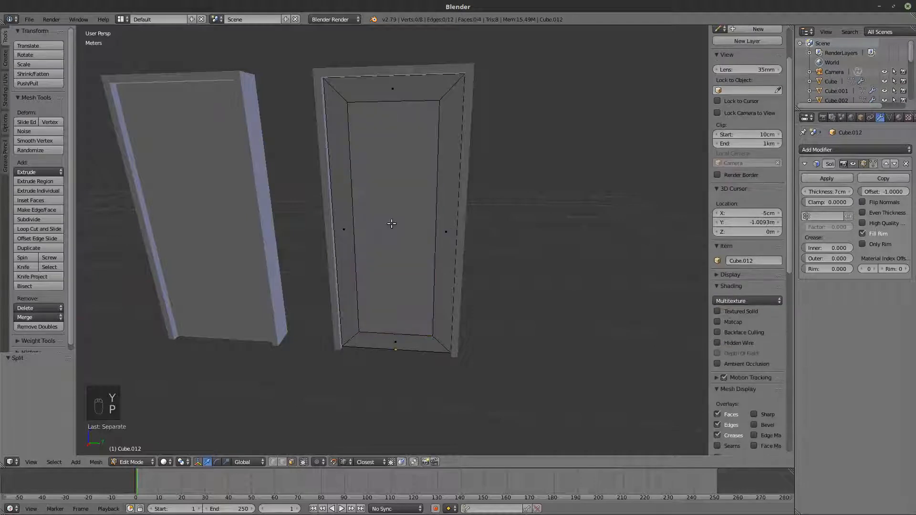
{"action": "key", "text": "Tab"}
Select the separated inner panel and reduce its Solidify thickness to 5 cm, checking the result in wireframe
{"action": "key", "text": "z"}
{"action": "key", "text": "z"}
{"action": "key", "text": "z"}
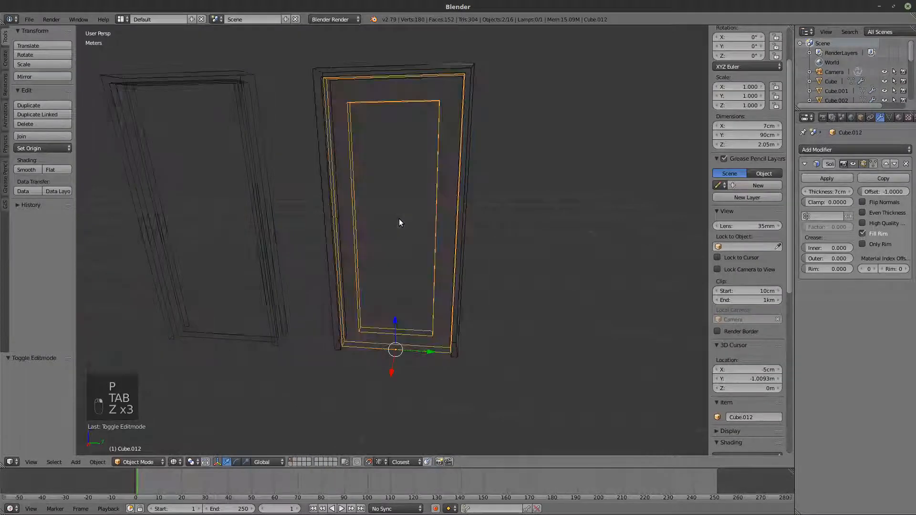
{"action": "right_click", "coordinate": [398, 329]}
{"action": "key", "text": "z"}
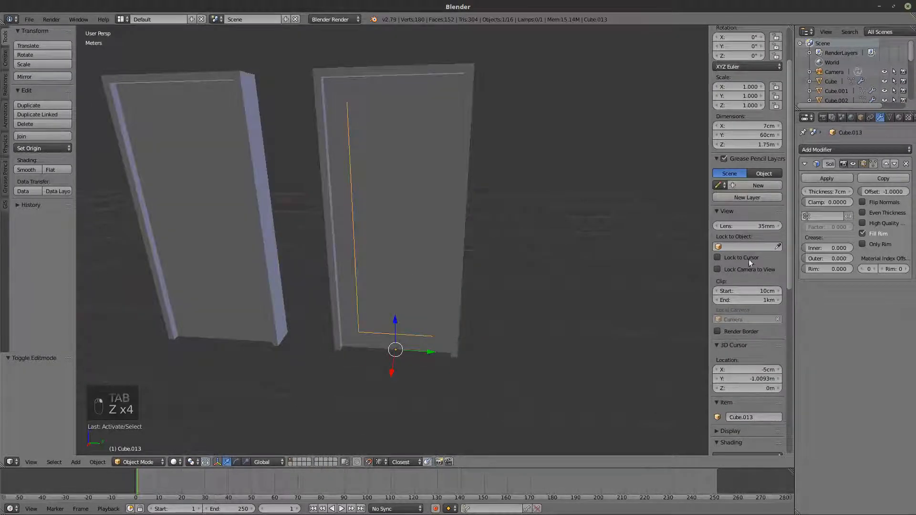
{"action": "left_click", "coordinate": [805, 191]}
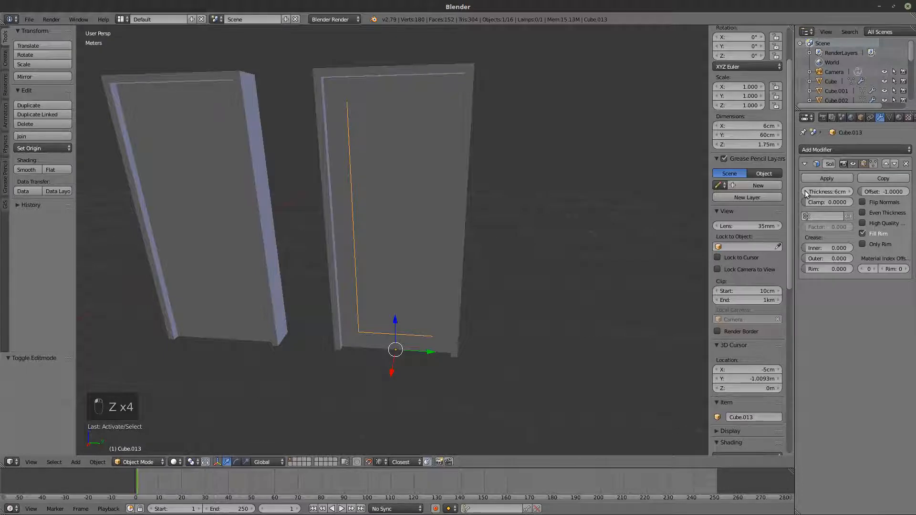
{"action": "left_click", "coordinate": [804, 191]}
{"action": "scroll", "coordinate": [434, 312], "scroll_direction": "up", "scroll_amount": 3}
{"action": "key", "text": "z"}
{"action": "scroll", "coordinate": [411, 346], "scroll_direction": "down", "scroll_amount": 2}
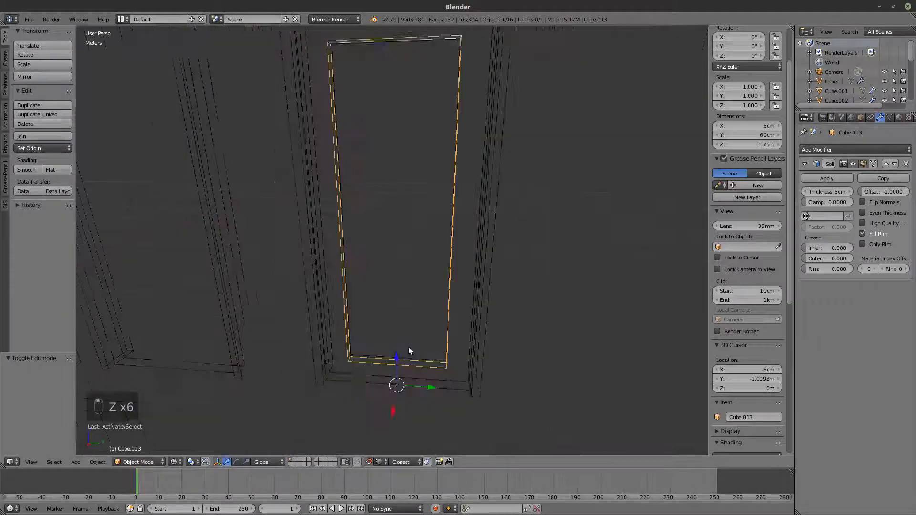
{"action": "middle_click_drag", "start_coordinate": [409, 347], "coordinate": [432, 292], "text": "shift"}
{"action": "key", "text": "z"}
Cut two vertical edge loops into the other copied door's panel, leaving a central column about 44 cm wide
{"action": "scroll", "coordinate": [420, 256], "scroll_direction": "down", "scroll_amount": 5}
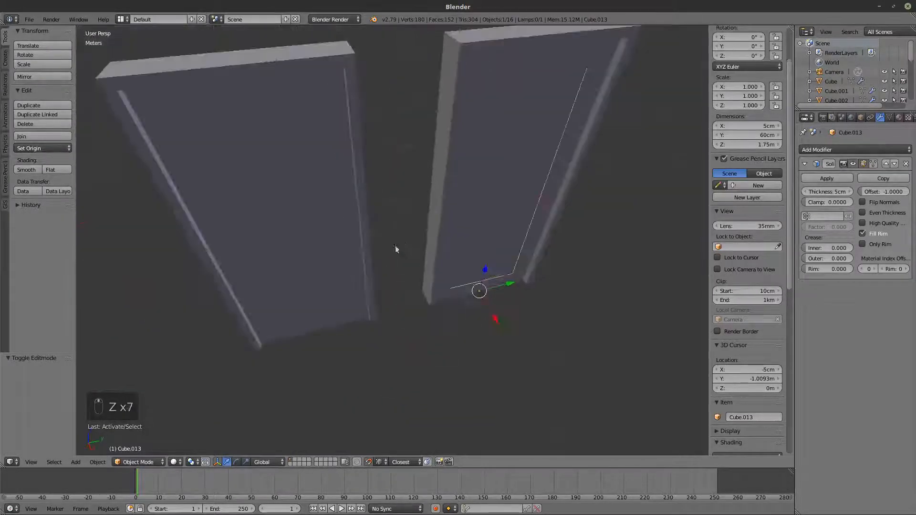
{"action": "right_click", "coordinate": [351, 270]}
{"action": "key", "text": "z"}
{"action": "middle_click_drag", "start_coordinate": [351, 270], "coordinate": [348, 231]}
{"action": "key", "text": "Tab"}
{"action": "key", "text": "z"}
{"action": "right_click", "coordinate": [344, 229]}
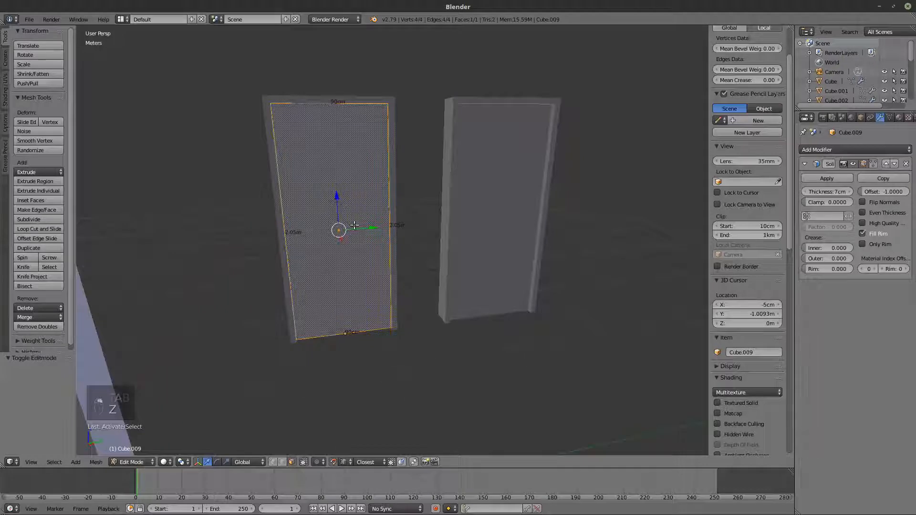
{"action": "key", "text": "ctrl+r"}
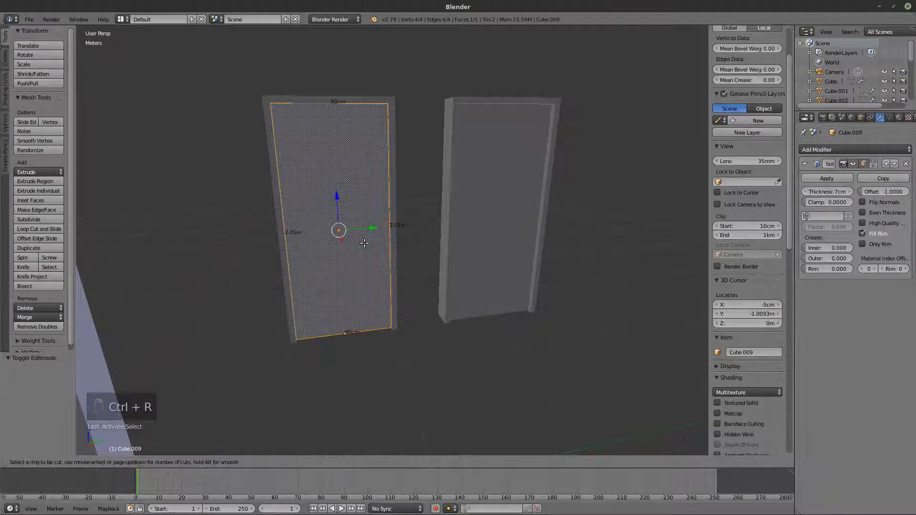
{"action": "left_click", "coordinate": [369, 323]}
{"action": "left_click", "coordinate": [381, 329]}
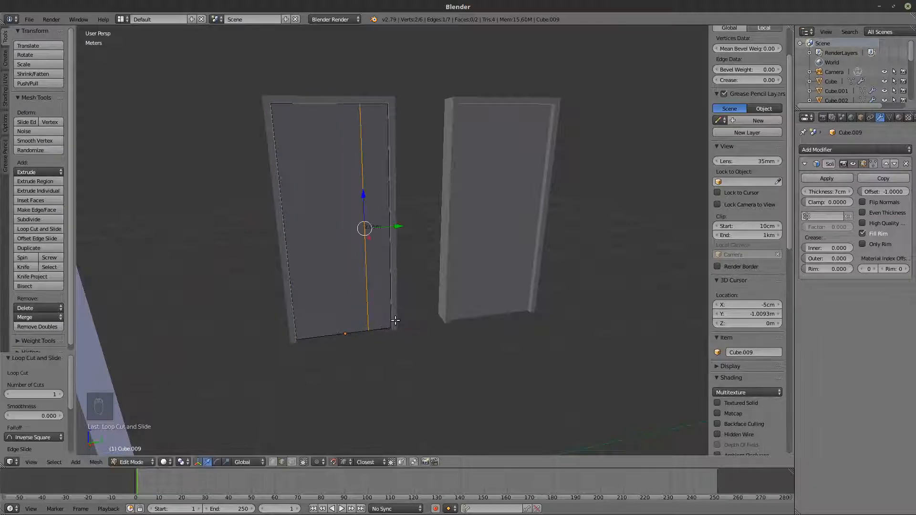
{"action": "left_click", "coordinate": [333, 331]}
{"action": "left_click", "coordinate": [321, 331]}
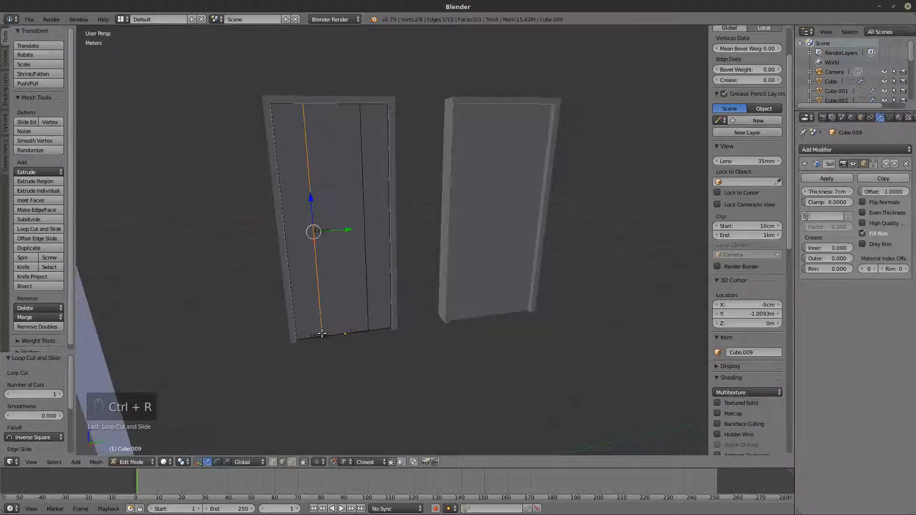
Cut four horizontal edge loops across the same panel, about 1.19 m from lowest to highest, outlining two central rectangles
{"action": "key", "text": "ctrl+r"}
{"action": "left_click", "coordinate": [325, 314]}
{"action": "left_click", "coordinate": [333, 332]}
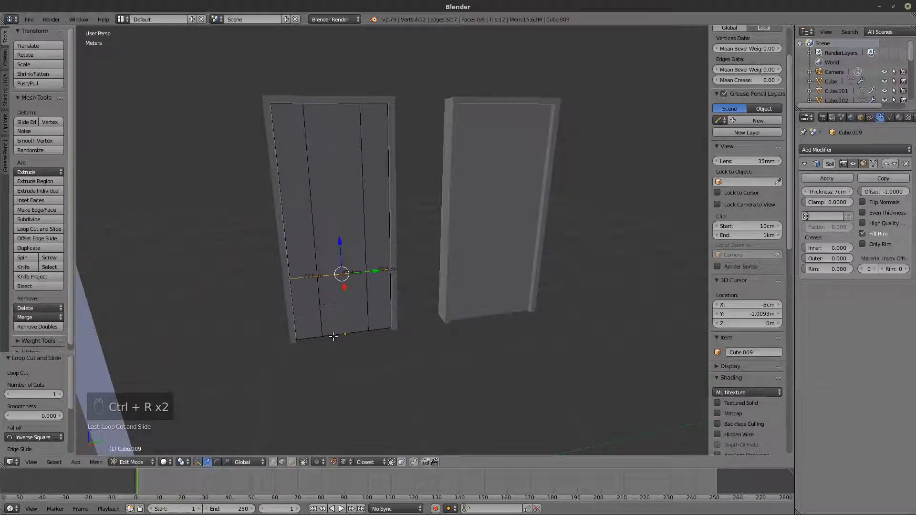
{"action": "key", "text": "ctrl+r"}
{"action": "left_click", "coordinate": [311, 214]}
{"action": "left_click", "coordinate": [316, 237]}
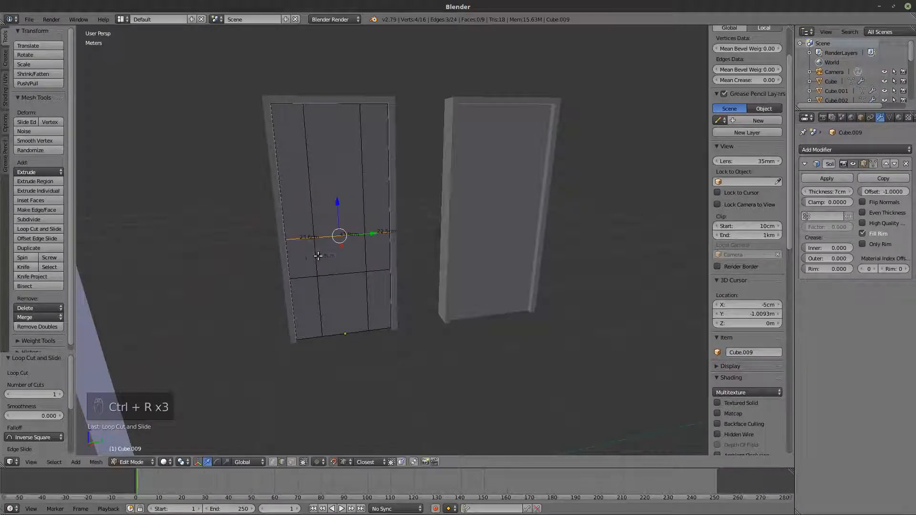
{"action": "key", "text": "ctrl+r"}
{"action": "left_click", "coordinate": [310, 206]}
{"action": "left_click", "coordinate": [310, 206]}
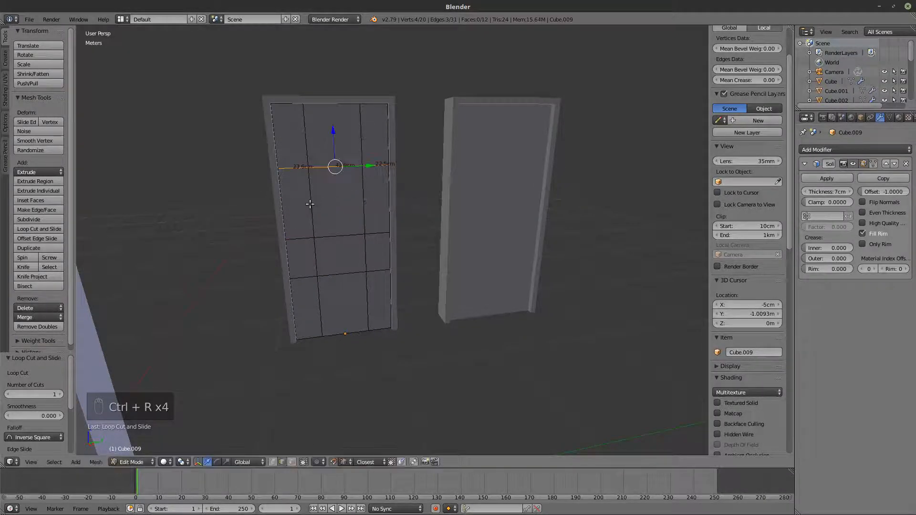
{"action": "key", "text": "ctrl+r"}
{"action": "left_click", "coordinate": [308, 141]}
{"action": "left_click", "coordinate": [309, 142]}
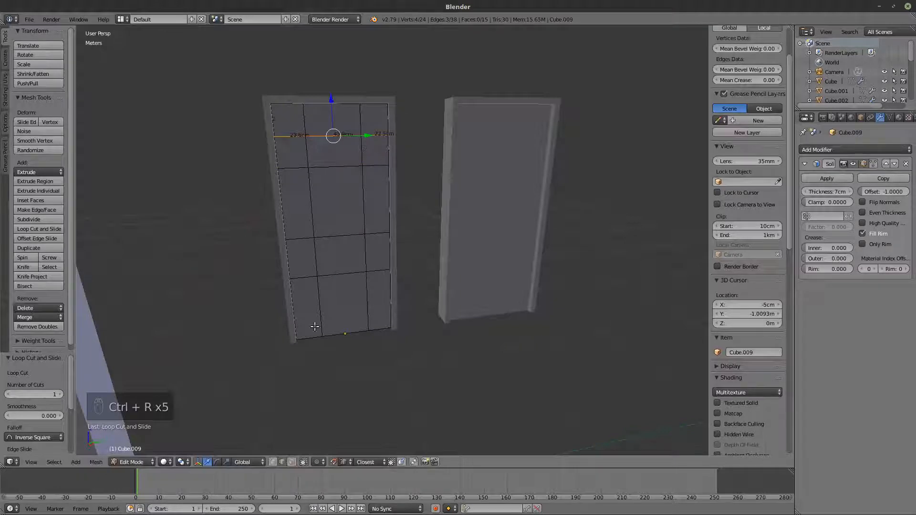
Split the lower and upper central rectangles from the panel in face mode and separate them into their own object
{"action": "left_click", "coordinate": [292, 462]}
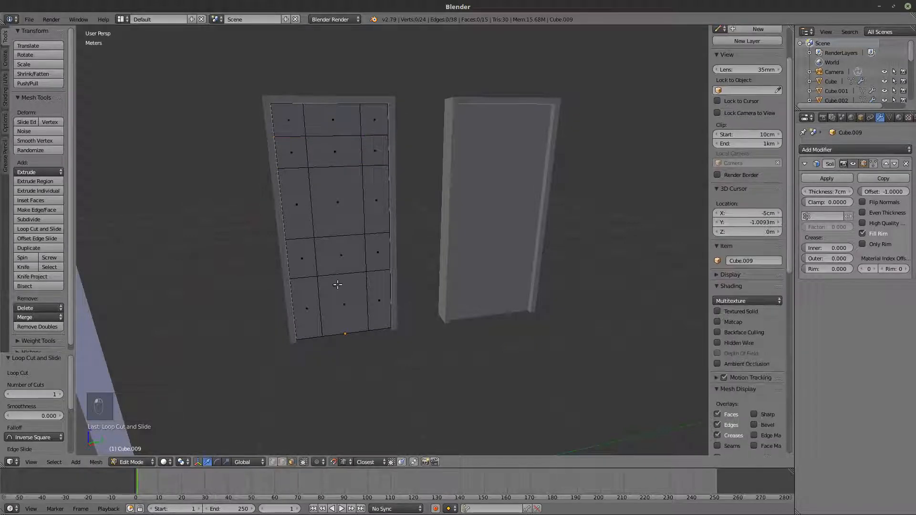
{"action": "right_click", "coordinate": [340, 255]}
{"action": "right_click", "coordinate": [334, 152], "text": "shift"}
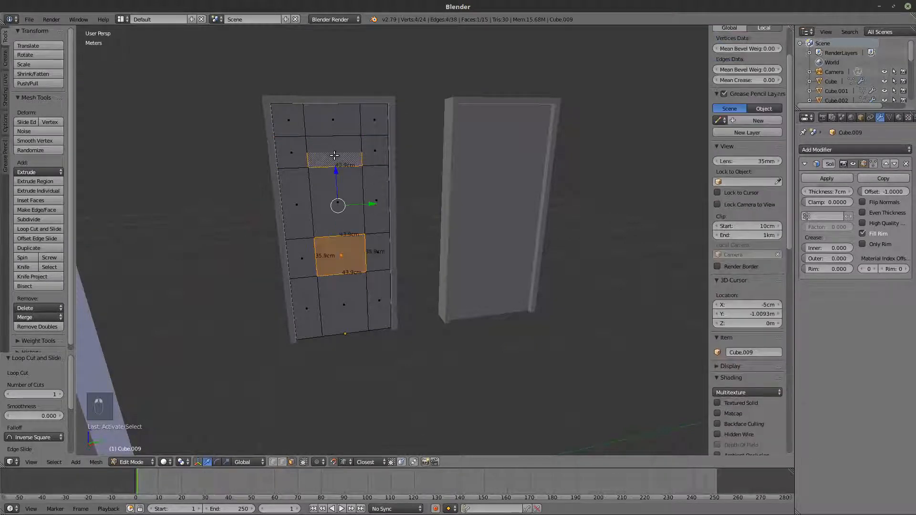
{"action": "key", "text": "y"}
{"action": "key", "text": "p"}
{"action": "left_click", "coordinate": [380, 208]}
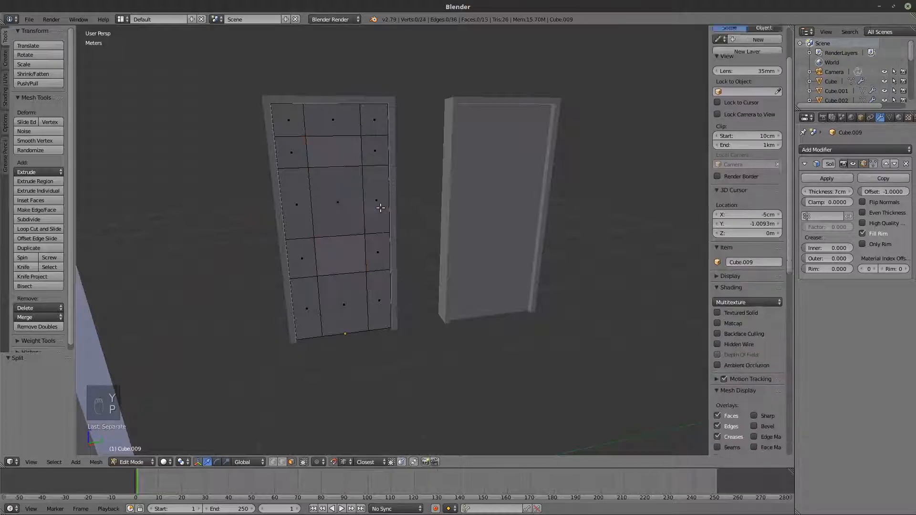
{"action": "middle_click_drag", "start_coordinate": [423, 219], "coordinate": [391, 221]}
{"action": "key", "text": "z"}
{"action": "scroll", "coordinate": [286, 203], "scroll_direction": "up", "scroll_amount": 2}
{"action": "key", "text": "Tab"}
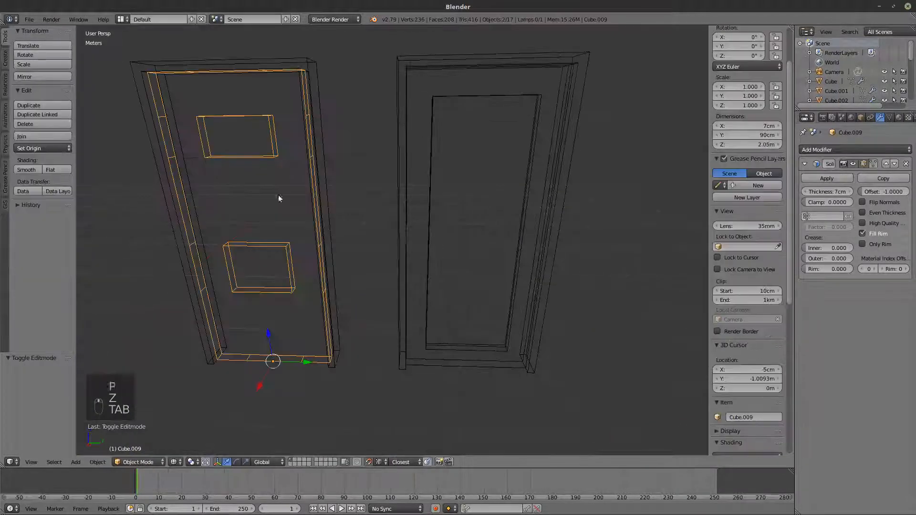
Select the two separated rectangles and reduce their Solidify thickness to 5 cm
{"action": "key", "text": "z"}
{"action": "key", "text": "Tab"}
{"action": "key", "text": "Tab"}
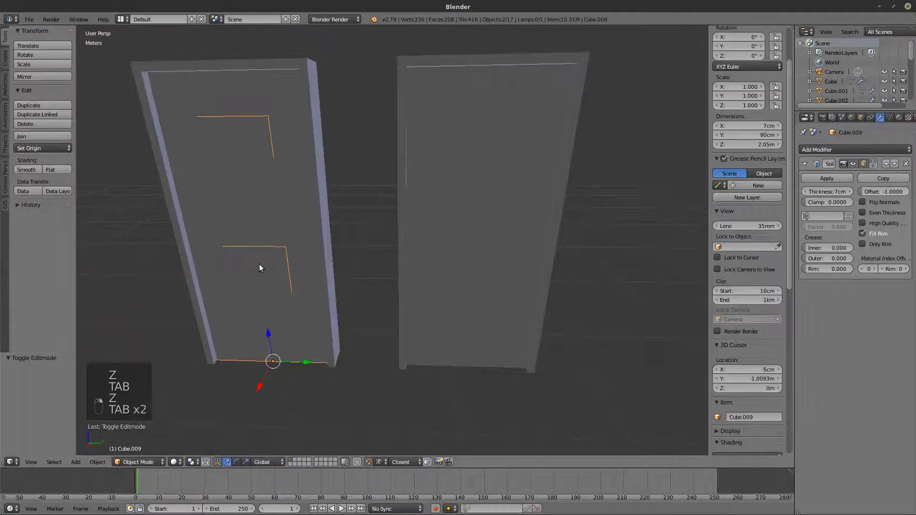
{"action": "right_click", "coordinate": [259, 264]}
{"action": "key", "text": "z"}
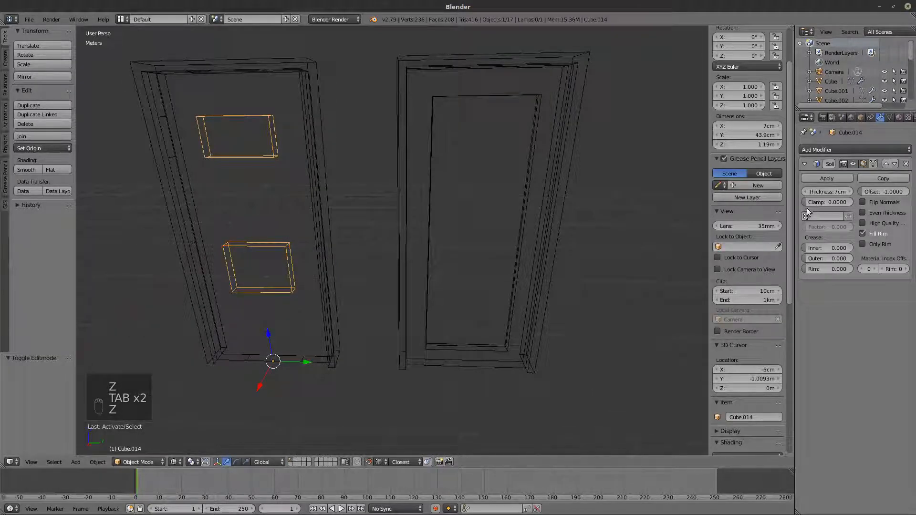
{"action": "left_click", "coordinate": [805, 192]}
{"action": "left_click", "coordinate": [805, 191]}
{"action": "key", "text": "z"}
{"action": "key", "text": "z"}
{"action": "scroll", "coordinate": [460, 246], "scroll_direction": "down", "scroll_amount": 4}
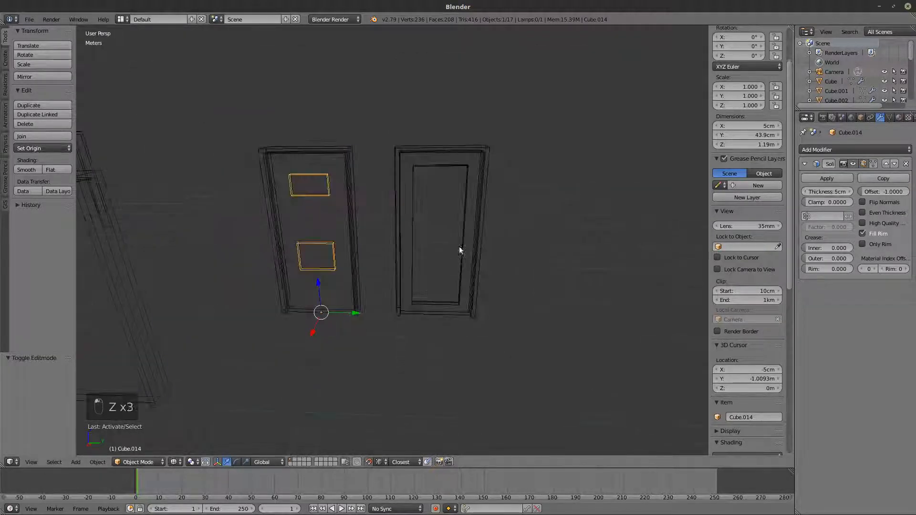
Select all parts of the two panelled doors and export the selection as Wavefront OBJ, overwriting DOOR.obj in the door folder
{"action": "key", "text": "b"}
{"action": "left_click_drag", "start_coordinate": [516, 341], "coordinate": [297, 162]}
{"action": "key", "text": "z"}
{"action": "key", "text": "z"}
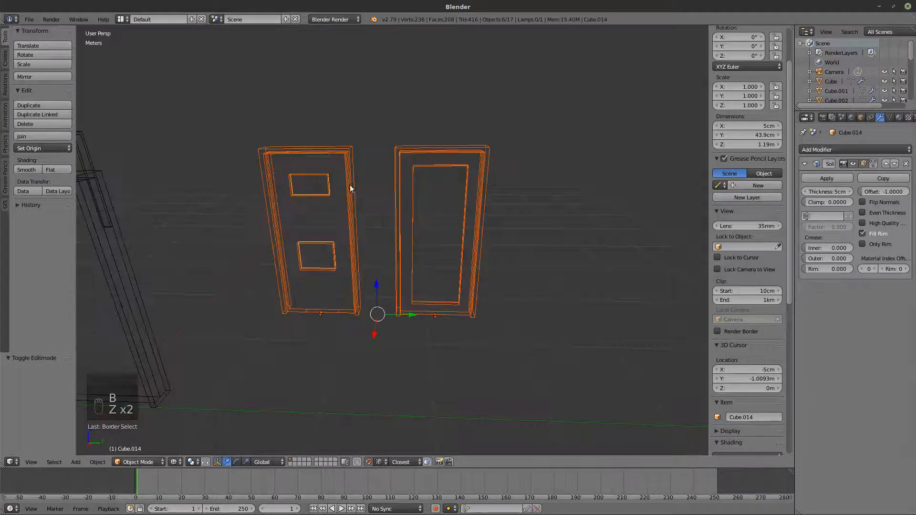
{"action": "left_click", "coordinate": [32, 19]}
{"action": "mouse_move", "coordinate": [66, 208]}
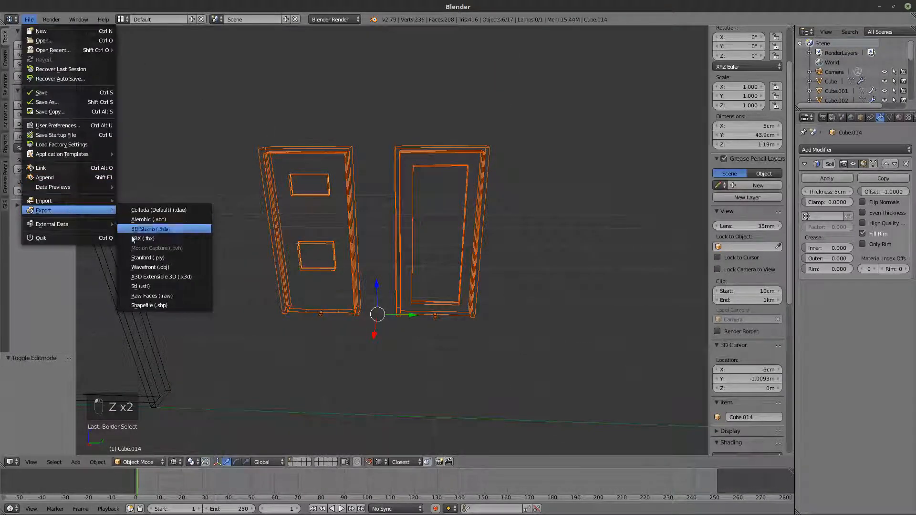
{"action": "left_click", "coordinate": [158, 267]}
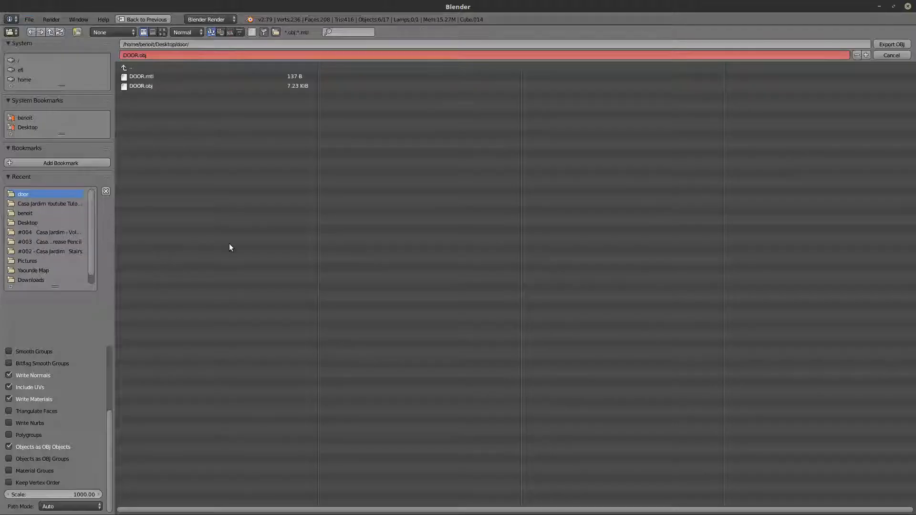
{"action": "left_click", "coordinate": [159, 85]}
{"action": "scroll", "coordinate": [35, 384], "scroll_direction": "up", "scroll_amount": 4}
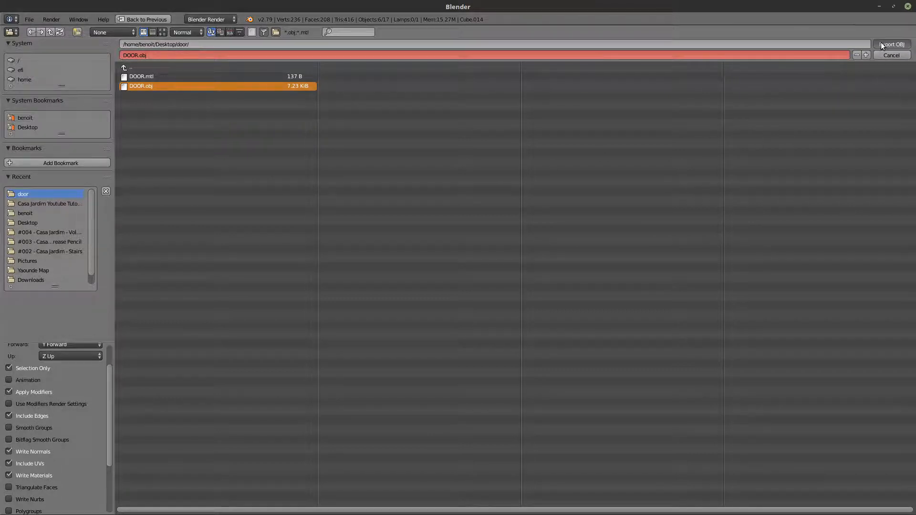
{"action": "left_click", "coordinate": [882, 44]}
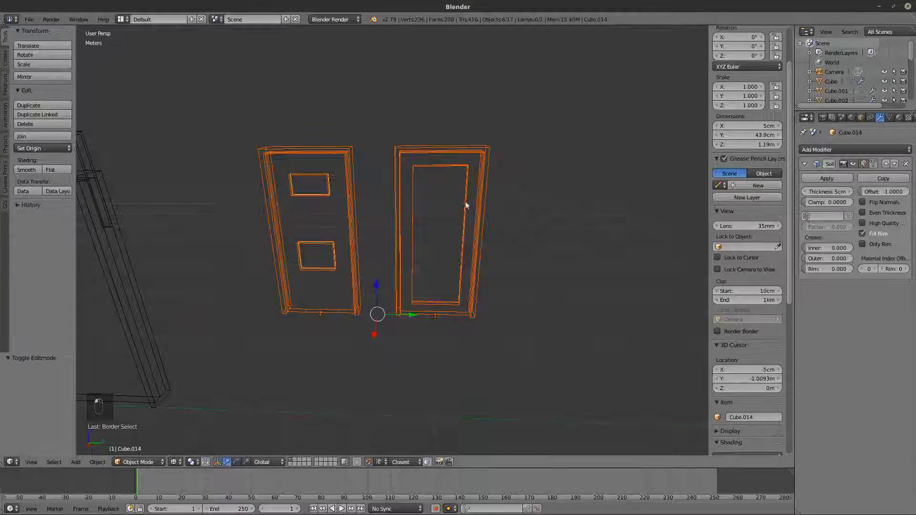
Switch to FreeCAD and import the updated DOOR.obj into the open document as an Alias Mesh
{"action": "left_click", "coordinate": [880, 6]}
{"action": "scroll", "coordinate": [540, 266], "scroll_direction": "up", "scroll_amount": 2}
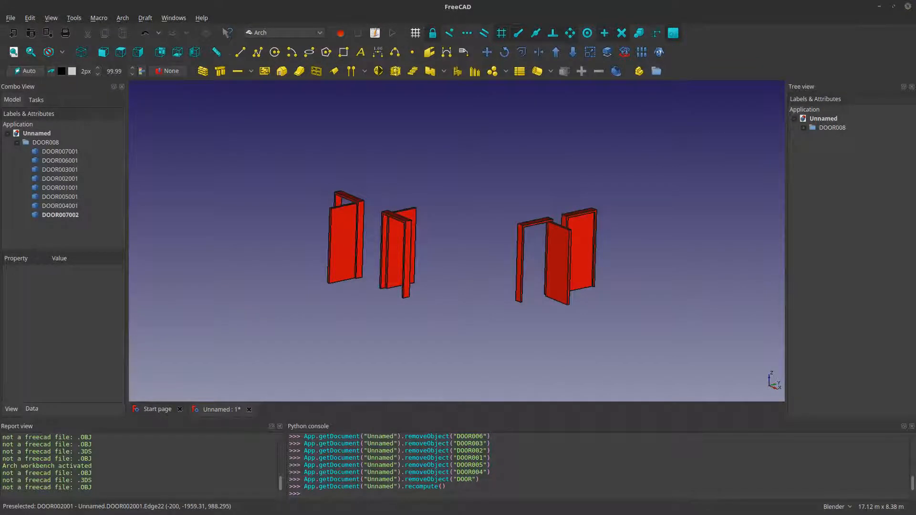
{"action": "left_click_drag", "start_coordinate": [151, 283], "coordinate": [208, 211]}
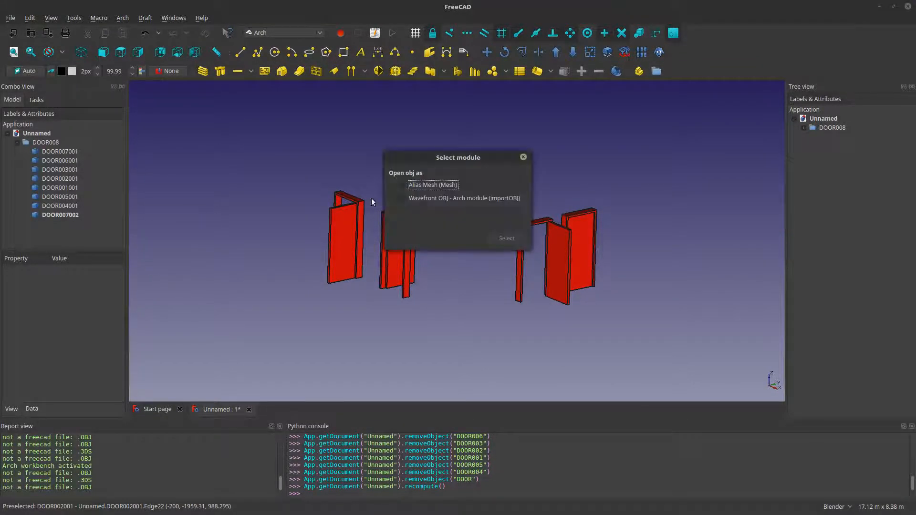
{"action": "left_click", "coordinate": [520, 237]}
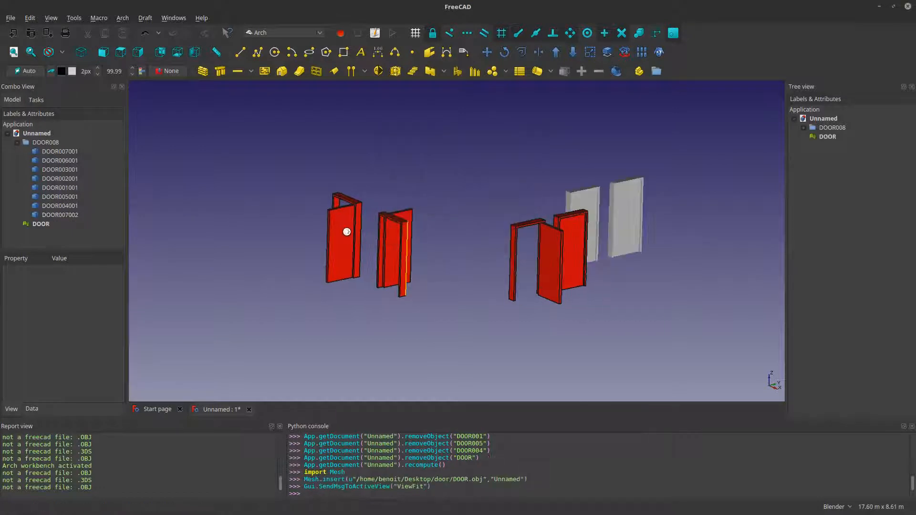
{"action": "middle_click_drag", "start_coordinate": [511, 253], "coordinate": [472, 285]}
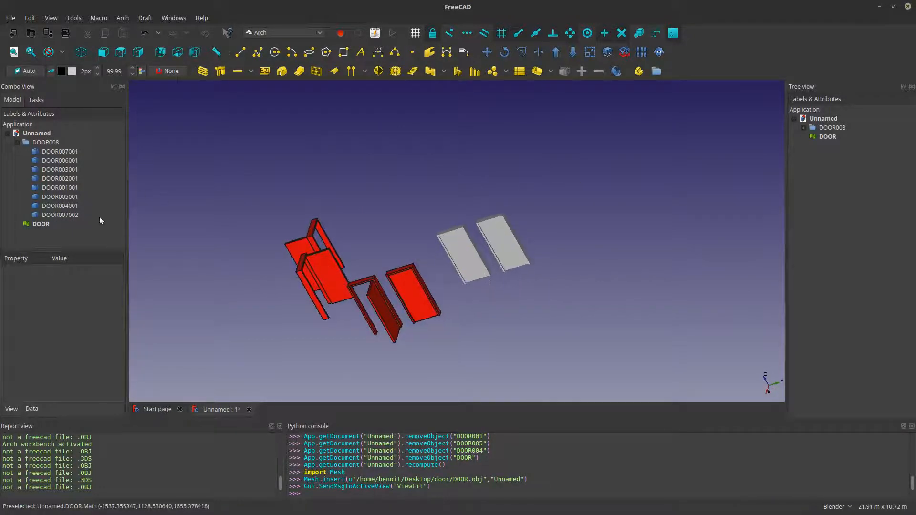
Split the imported DOOR mesh into its separate component meshes
{"action": "left_click", "coordinate": [36, 223]}
{"action": "left_click", "coordinate": [124, 19]}
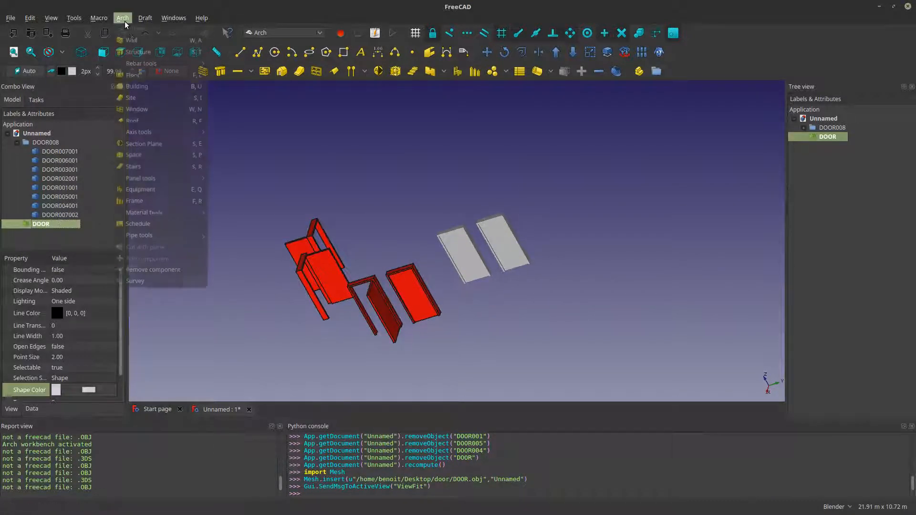
{"action": "mouse_move", "coordinate": [143, 30]}
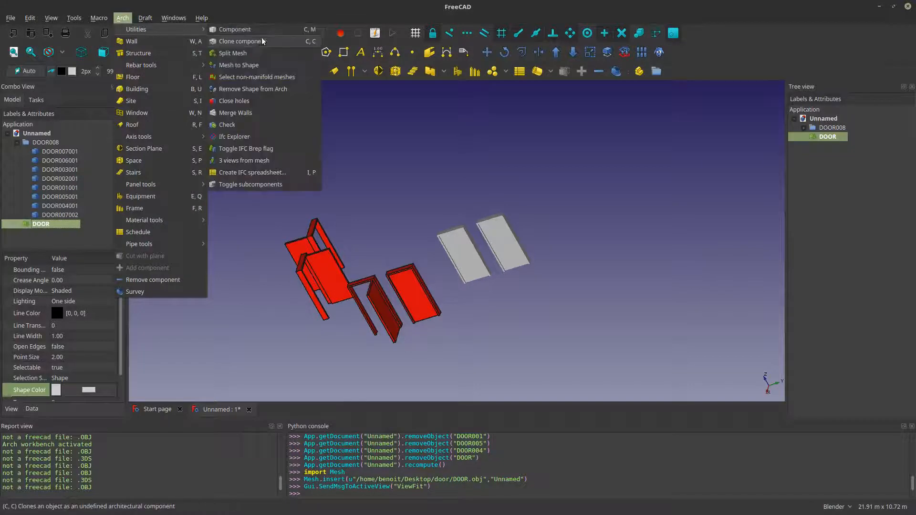
{"action": "left_click", "coordinate": [252, 65]}
{"action": "middle_click_drag", "start_coordinate": [364, 152], "coordinate": [144, 187]}
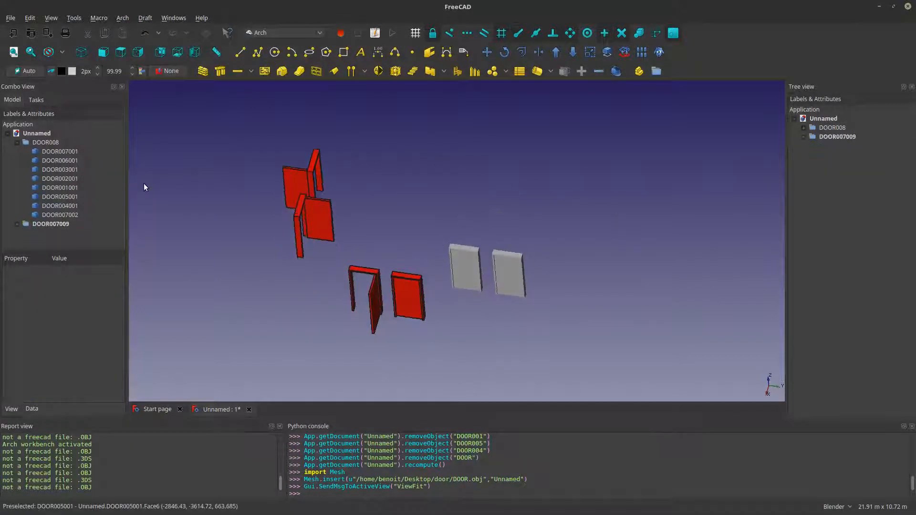
Select all seven component meshes in the DOOR007009 group and convert them with Mesh to Shape
{"action": "left_click", "coordinate": [17, 225]}
{"action": "scroll", "coordinate": [47, 220], "scroll_direction": "down", "scroll_amount": 2}
{"action": "left_click", "coordinate": [47, 189]}
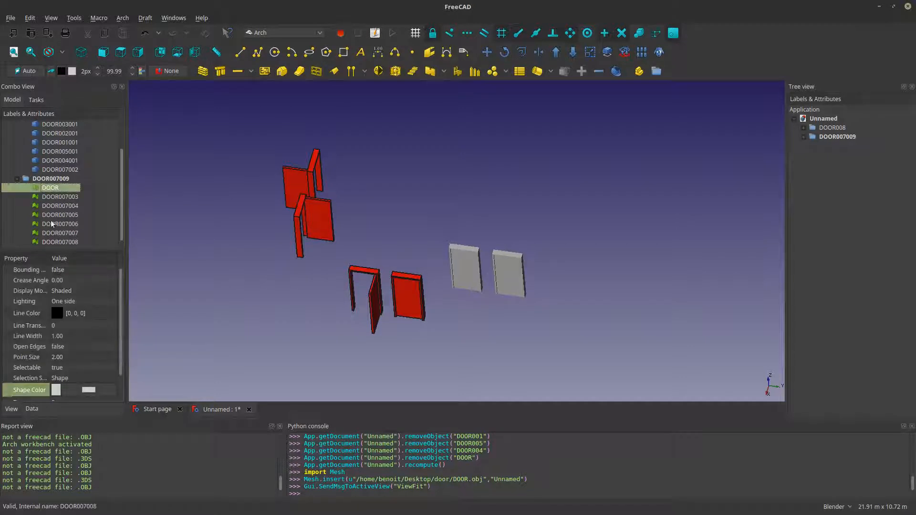
{"action": "left_click", "coordinate": [48, 242], "text": "shift"}
{"action": "left_click", "coordinate": [122, 19]}
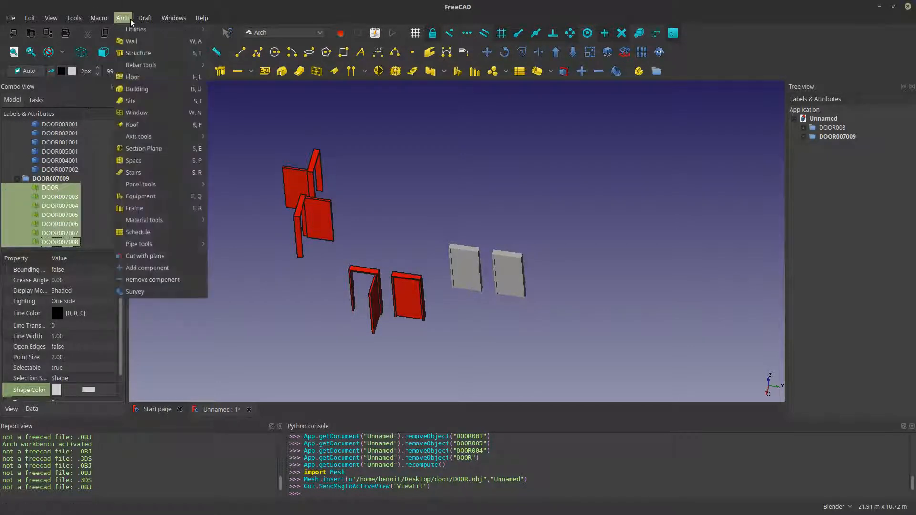
{"action": "mouse_move", "coordinate": [131, 34]}
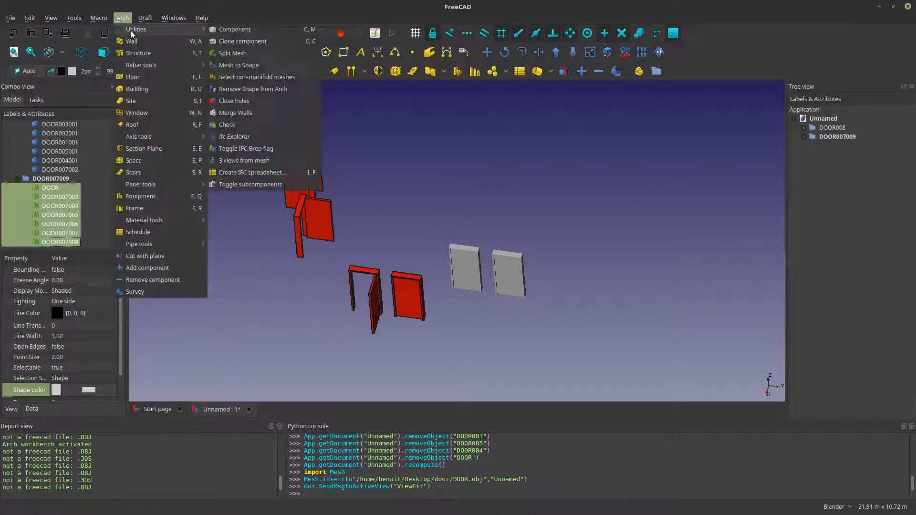
{"action": "left_click", "coordinate": [235, 65]}
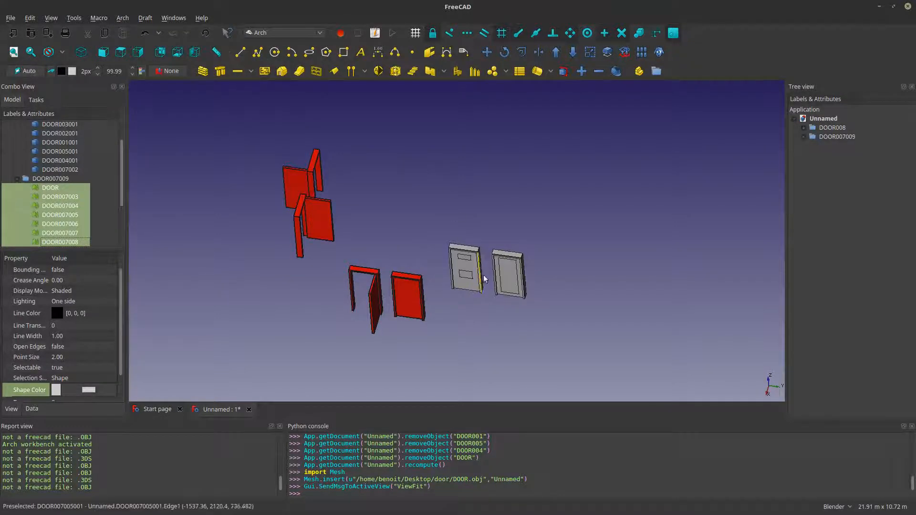
Delete the original component meshes in the DOOR007009 group, keeping the converted shapes
{"action": "scroll", "coordinate": [495, 293], "scroll_direction": "up", "scroll_amount": 6}
{"action": "middle_click_drag", "start_coordinate": [480, 280], "coordinate": [495, 319]}
{"action": "scroll", "coordinate": [494, 319], "scroll_direction": "down", "scroll_amount": 2}
{"action": "scroll", "coordinate": [448, 256], "scroll_direction": "up", "scroll_amount": 3}
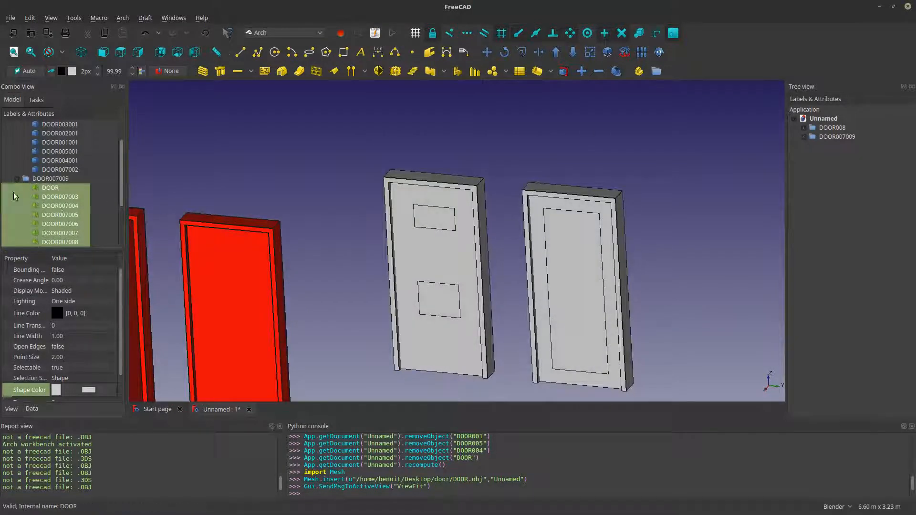
{"action": "right_click", "coordinate": [58, 207]}
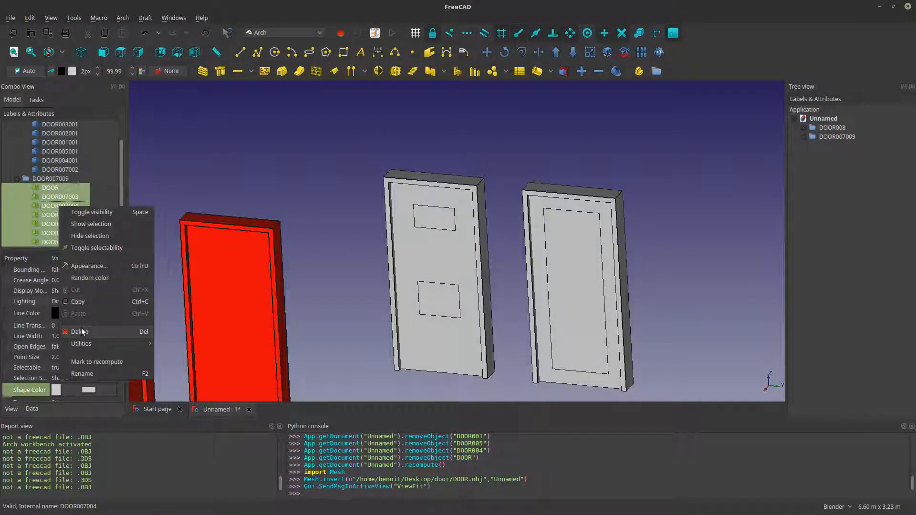
{"action": "left_click", "coordinate": [81, 328]}
Select the tall central panel and the two small rectangles in the new doors and set their shape color to light blue-grey
{"action": "scroll", "coordinate": [491, 251], "scroll_direction": "down", "scroll_amount": 4}
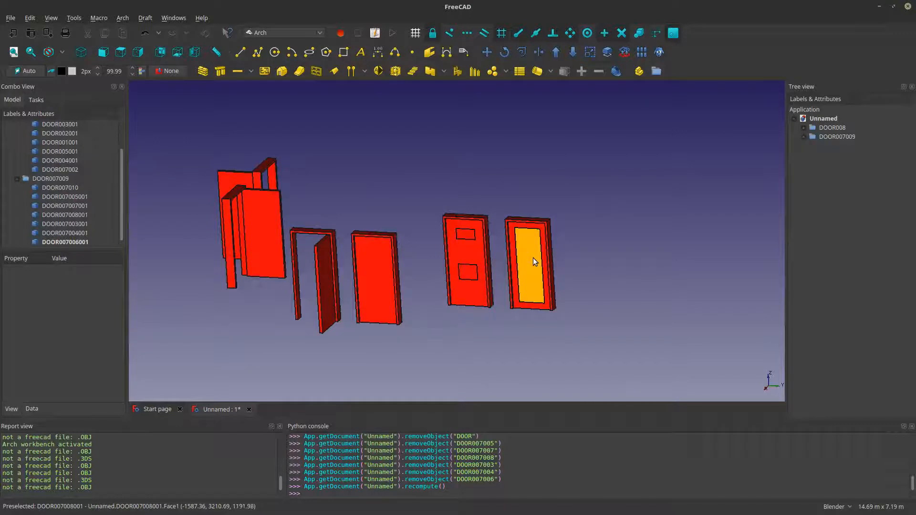
{"action": "left_click", "coordinate": [527, 265]}
{"action": "left_click", "coordinate": [468, 234], "text": "ctrl"}
{"action": "left_click", "coordinate": [467, 272], "text": "ctrl"}
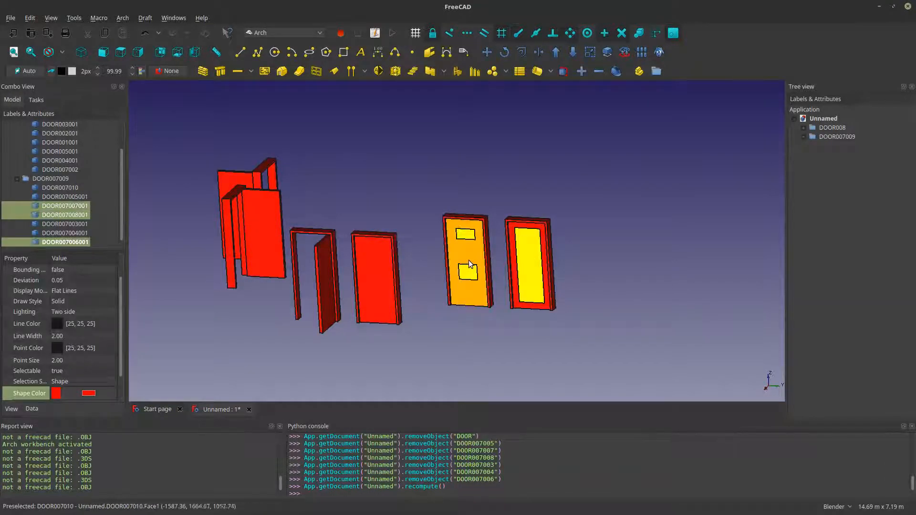
{"action": "left_click", "coordinate": [95, 392]}
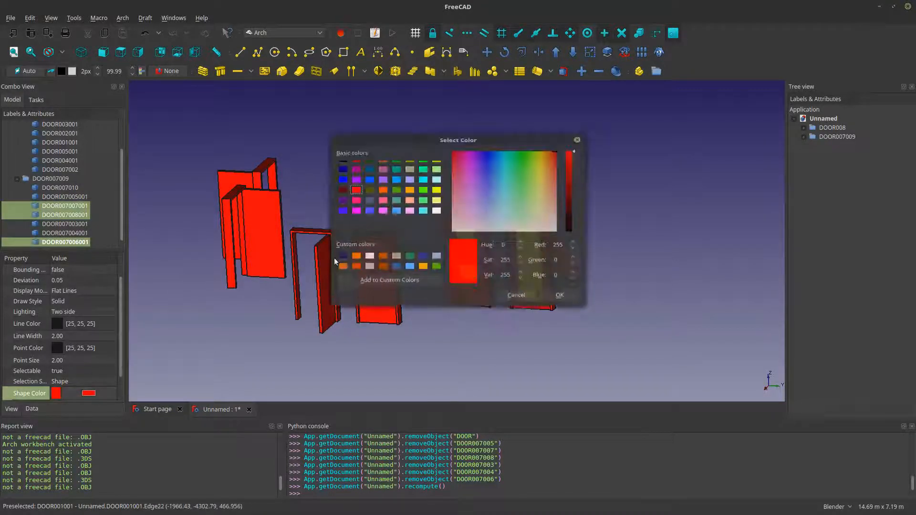
{"action": "left_click", "coordinate": [410, 272]}
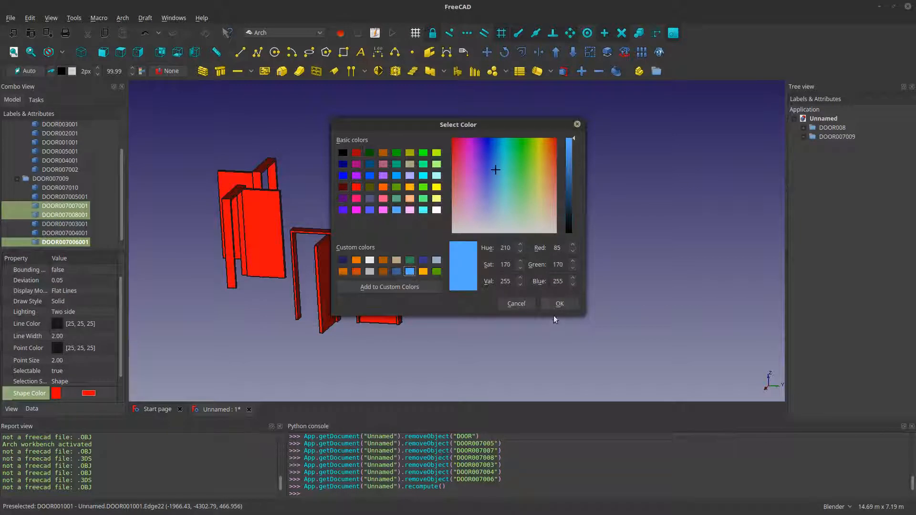
{"action": "left_click", "coordinate": [437, 261]}
{"action": "left_click", "coordinate": [560, 303]}
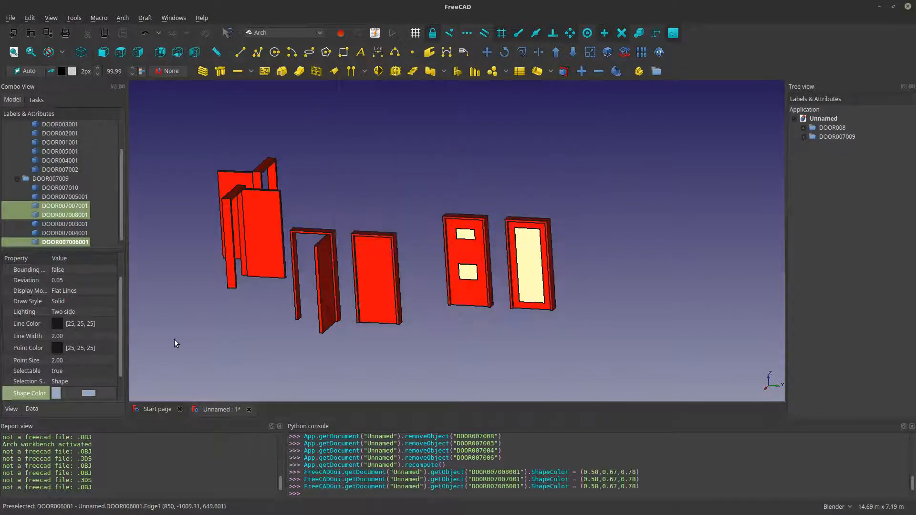
Set the transparency of the three blue-grey door inserts to 50
{"action": "scroll", "coordinate": [72, 362], "scroll_direction": "down", "scroll_amount": 1}
{"action": "left_click", "coordinate": [63, 385]}
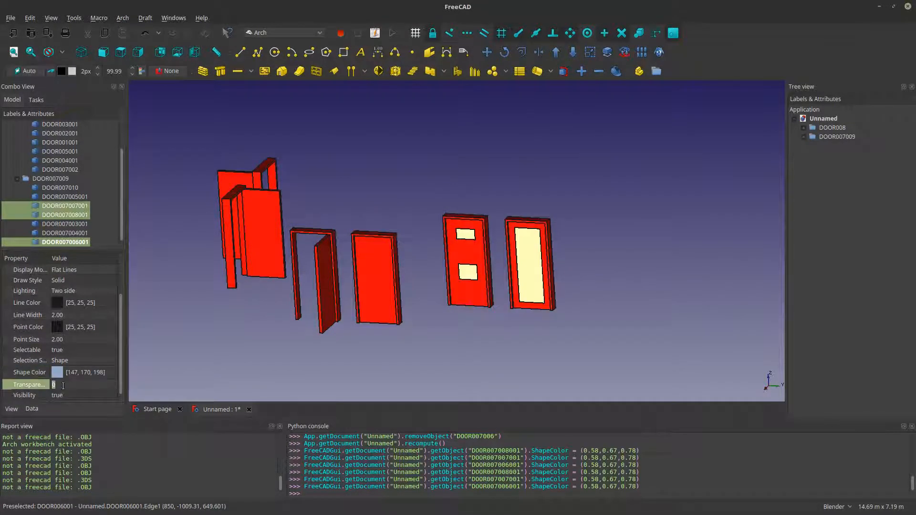
{"action": "type", "text": "50"}
Select the new doors' frames and leaves plus every shape in the DOOR008 group, and set their shape color to tan
{"action": "scroll", "coordinate": [473, 298], "scroll_direction": "up", "scroll_amount": 5}
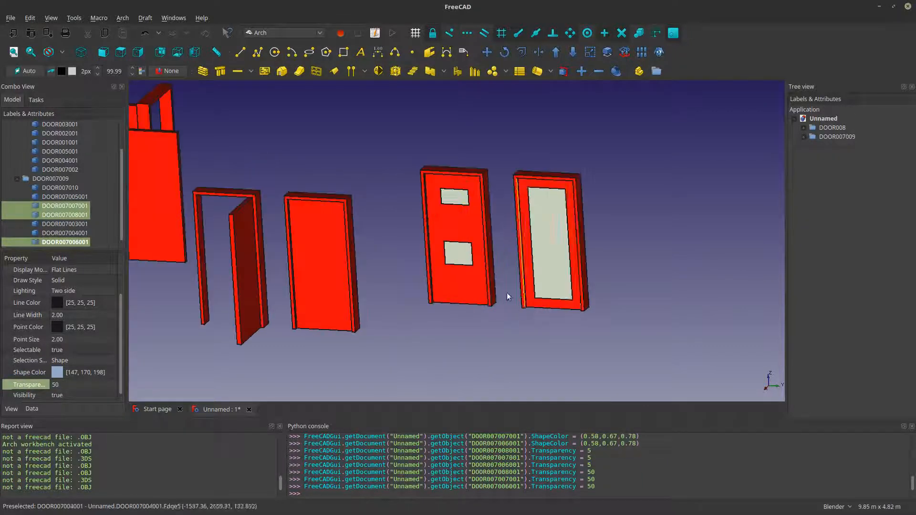
{"action": "left_click", "coordinate": [493, 301]}
{"action": "left_click", "coordinate": [562, 311], "text": "ctrl"}
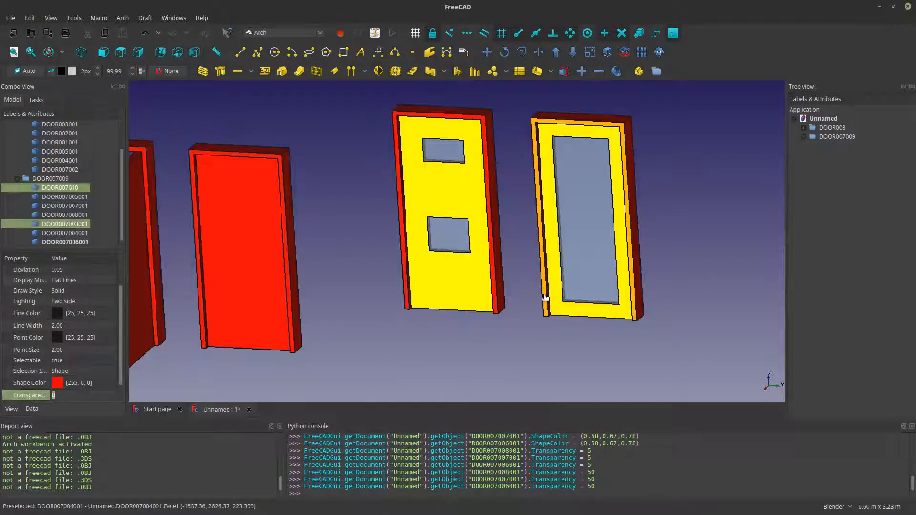
{"action": "left_click", "coordinate": [545, 297], "text": "ctrl"}
{"action": "left_click", "coordinate": [493, 281], "text": "ctrl"}
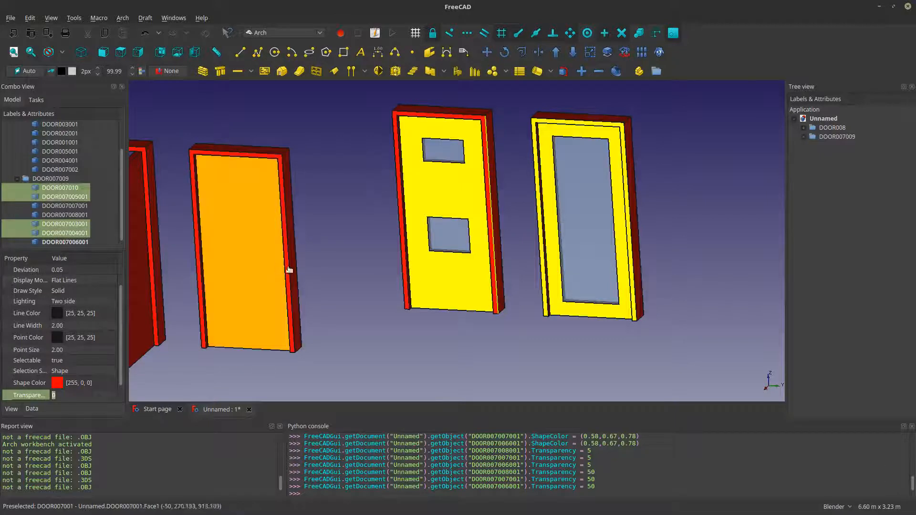
{"action": "left_click", "coordinate": [47, 170], "text": "ctrl"}
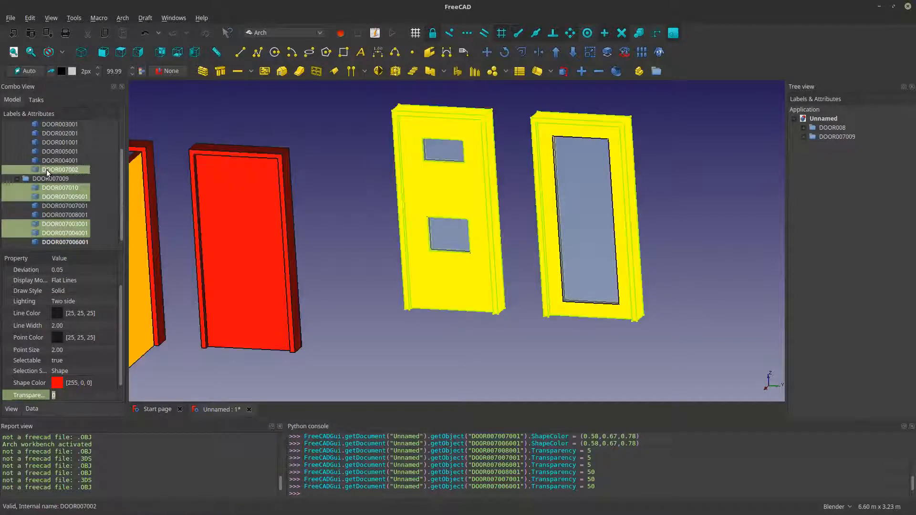
{"action": "scroll", "coordinate": [47, 170], "scroll_direction": "up", "scroll_amount": 2}
{"action": "left_click", "coordinate": [47, 152], "text": "ctrl+shift"}
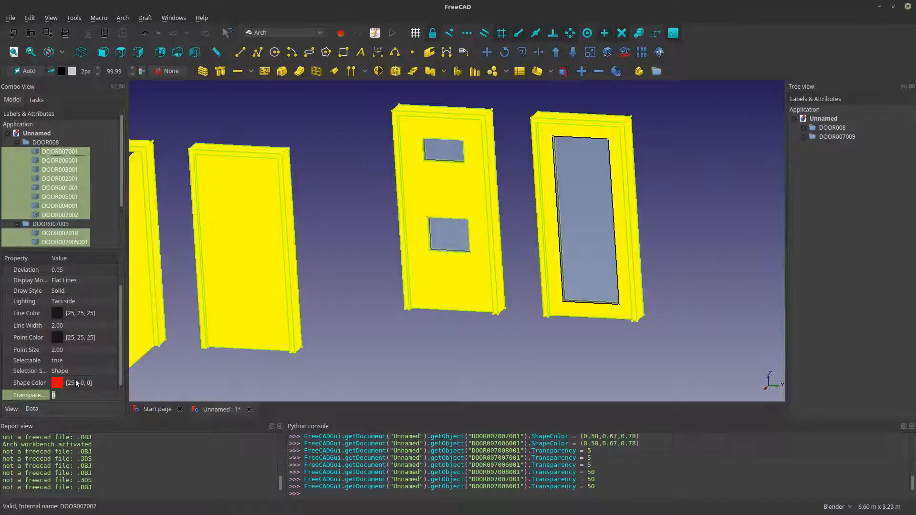
{"action": "left_click", "coordinate": [88, 383]}
{"action": "left_click", "coordinate": [87, 383]}
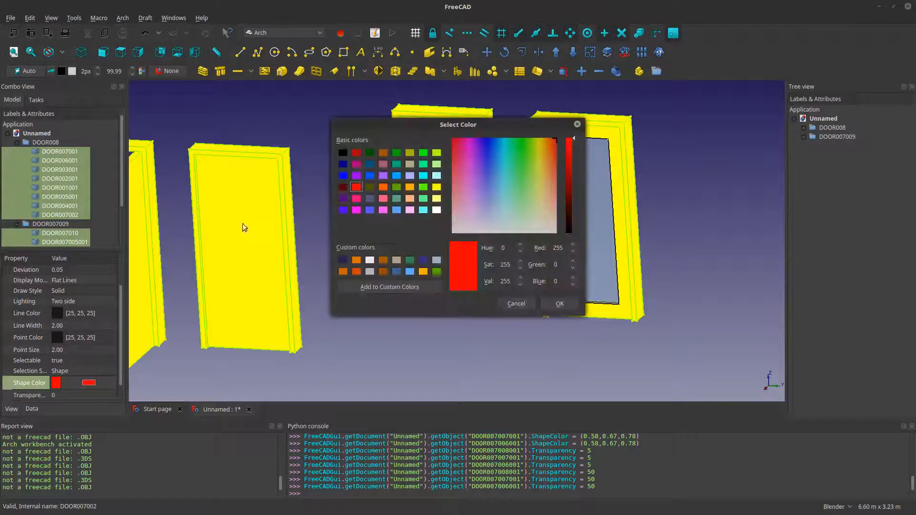
{"action": "left_click", "coordinate": [396, 260]}
{"action": "left_click", "coordinate": [554, 304]}
{"action": "left_click", "coordinate": [362, 311]}
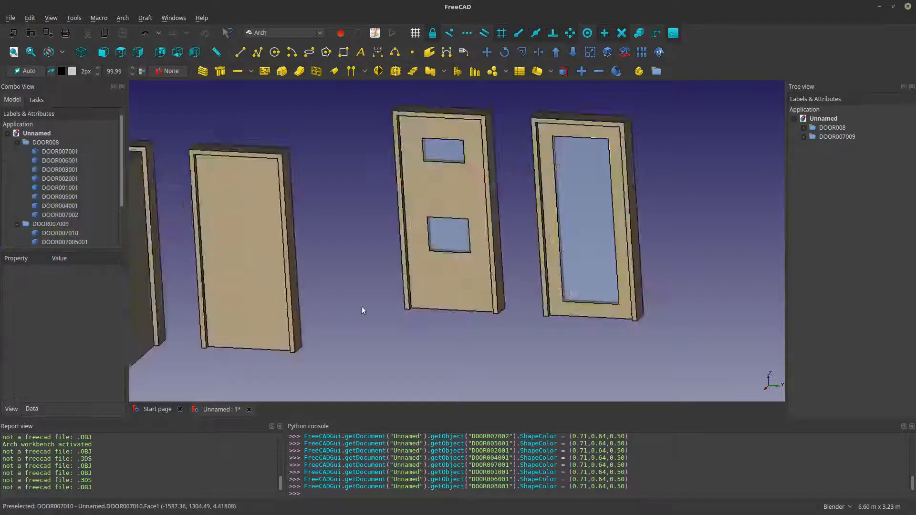
{"action": "scroll", "coordinate": [362, 311], "scroll_direction": "down", "scroll_amount": 3}
{"action": "middle_click_drag", "start_coordinate": [490, 282], "coordinate": [338, 296]}
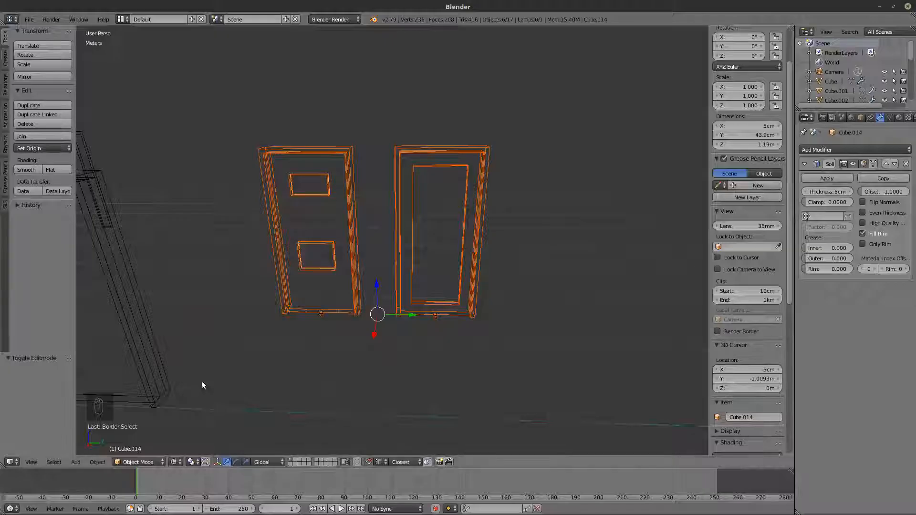
Select the main wall object and return the viewport to solid shading
{"action": "scroll", "coordinate": [337, 250], "scroll_direction": "down", "scroll_amount": 3}
{"action": "mouse_move", "coordinate": [329, 250]}
{"action": "middle_mouse_down", "text": "shift"}
{"action": "mouse_move", "coordinate": [429, 230]}
{"action": "mouse_move", "coordinate": [394, 273]}
{"action": "middle_mouse_up", "text": "shift"}
{"action": "key", "text": "z"}
{"action": "right_click", "coordinate": [201, 305]}
{"action": "key", "text": "z"}
{"action": "mouse_move", "coordinate": [201, 305]}
{"action": "middle_mouse_down"}
{"action": "mouse_move", "coordinate": [285, 288]}
{"action": "mouse_move", "coordinate": [322, 262]}
{"action": "mouse_move", "coordinate": [360, 265]}
{"action": "middle_mouse_up"}
{"action": "key", "text": "z"}
{"action": "scroll", "coordinate": [272, 192], "scroll_direction": "up", "scroll_amount": 2}
Export the selected walls as a Wavefront file named WALL.obj in the Desktop door folder
{"action": "left_click", "coordinate": [29, 20]}
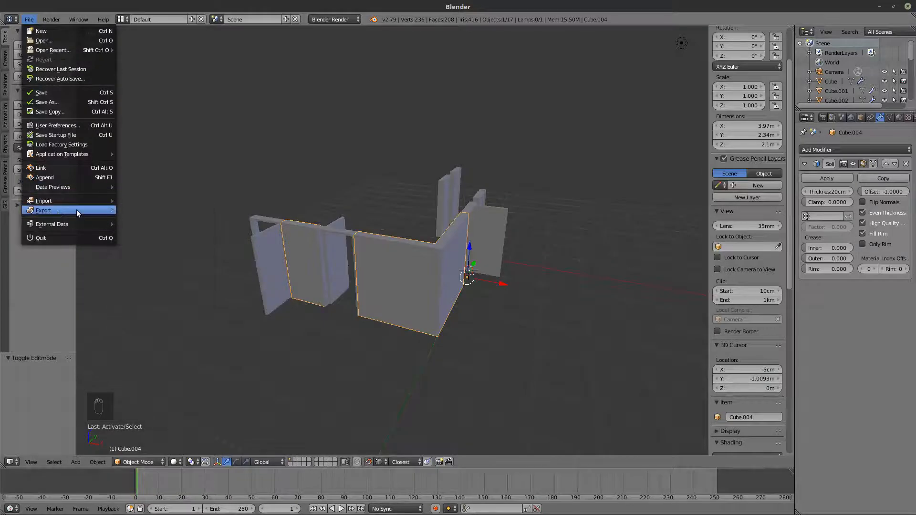
{"action": "mouse_move", "coordinate": [77, 210]}
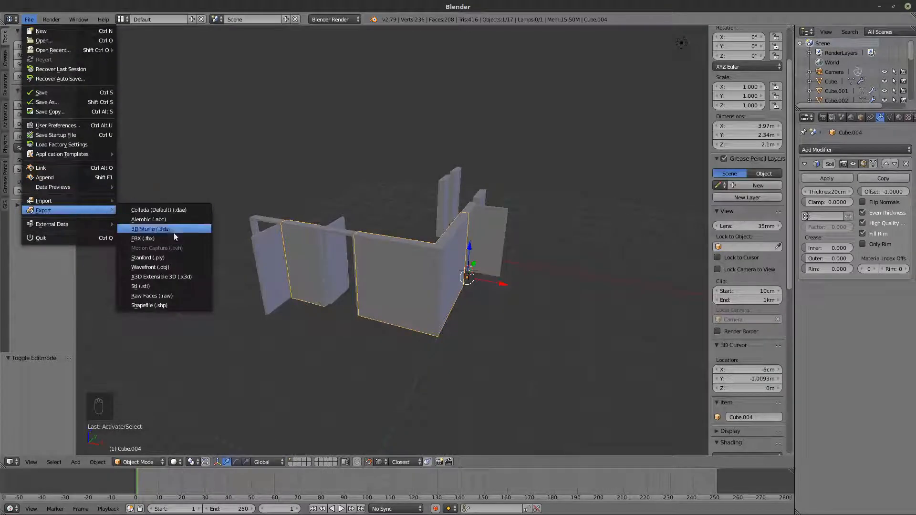
{"action": "left_click", "coordinate": [158, 267]}
{"action": "left_click", "coordinate": [151, 54]}
{"action": "type", "text": "WAL"}
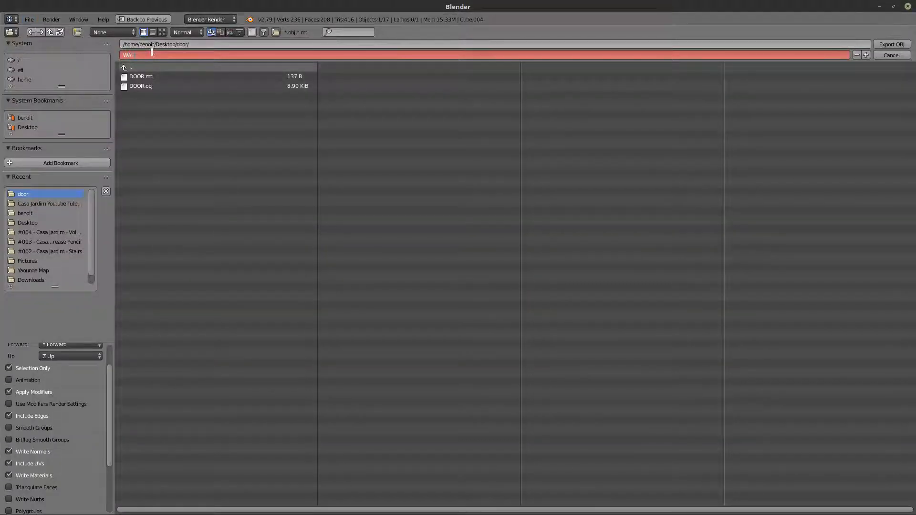
{"action": "type", "text": "L"}
{"action": "key", "text": "Return"}
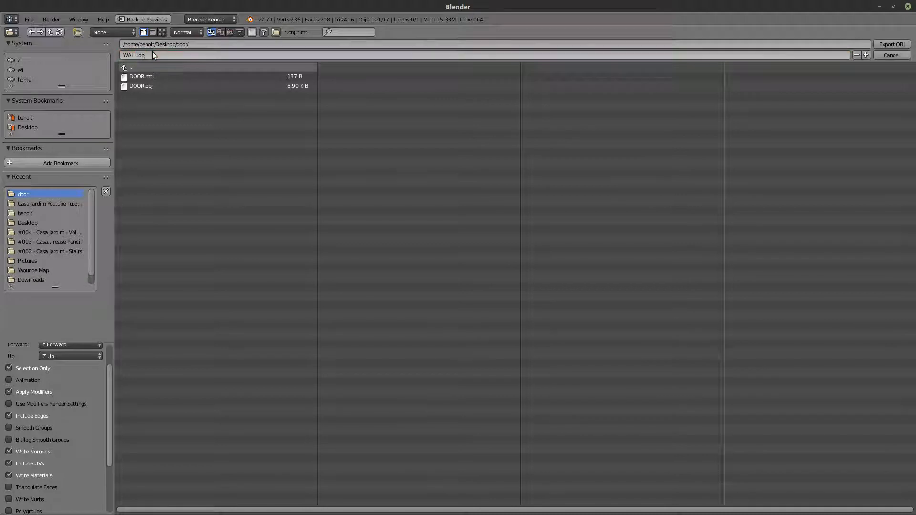
{"action": "left_click", "coordinate": [899, 46]}
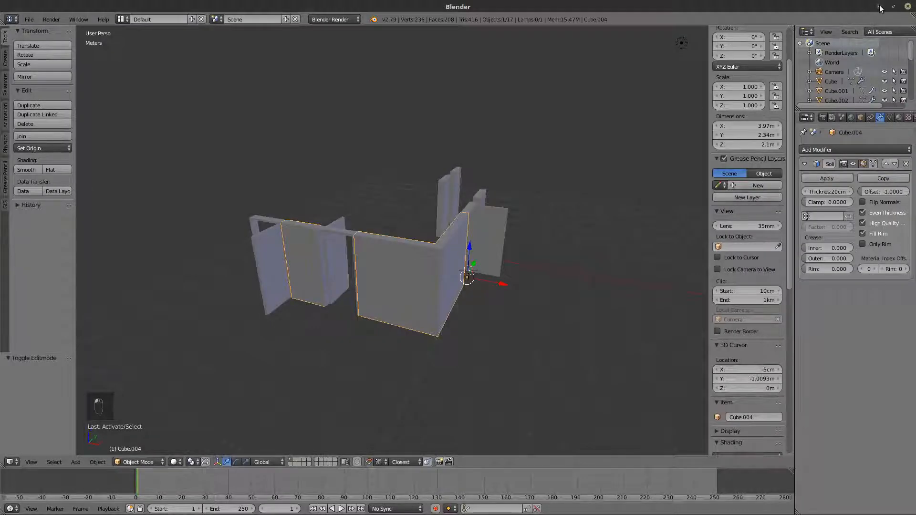
Switch to FreeCAD and import WALL.obj into the open document as an Alias Mesh
{"action": "left_click", "coordinate": [880, 6]}
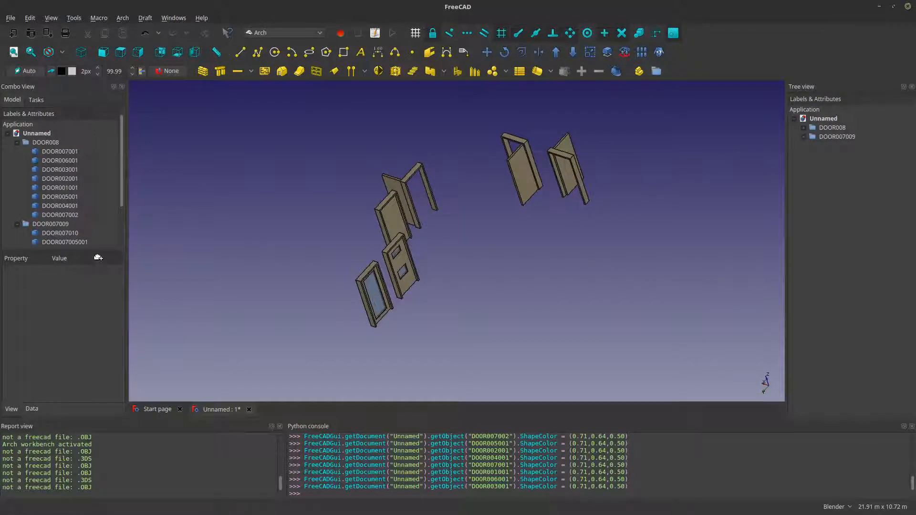
{"action": "left_click_drag", "start_coordinate": [98, 258], "coordinate": [506, 234]}
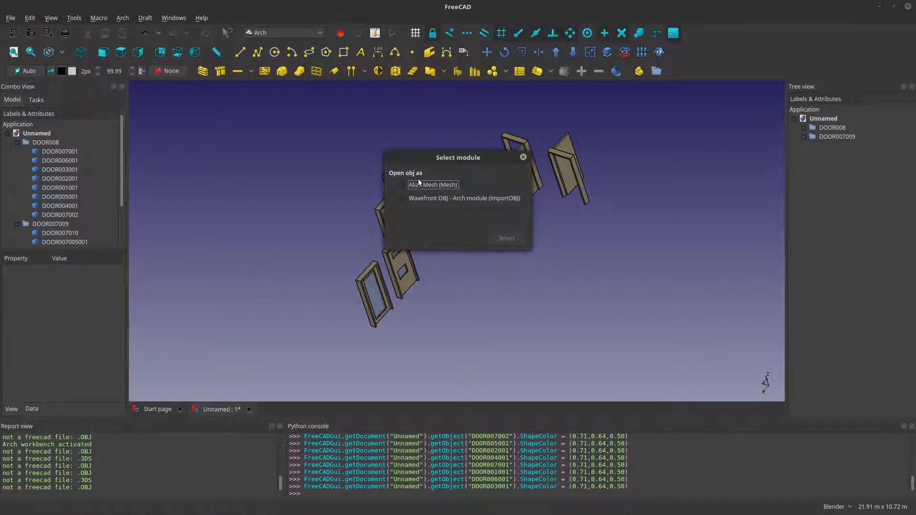
{"action": "left_click", "coordinate": [507, 239]}
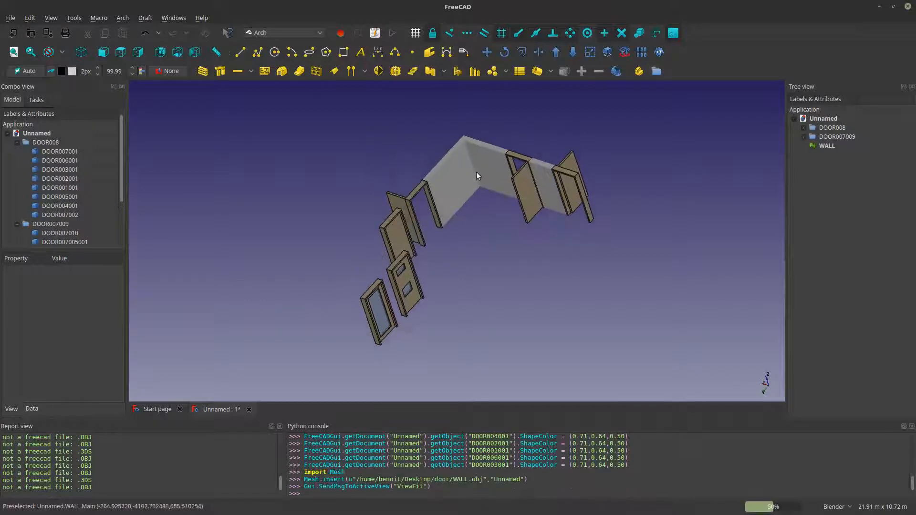
Try to convert the unsplit WALL mesh to a shape, and hide the mesh to inspect the converted walls
{"action": "scroll", "coordinate": [57, 210], "scroll_direction": "down", "scroll_amount": 2}
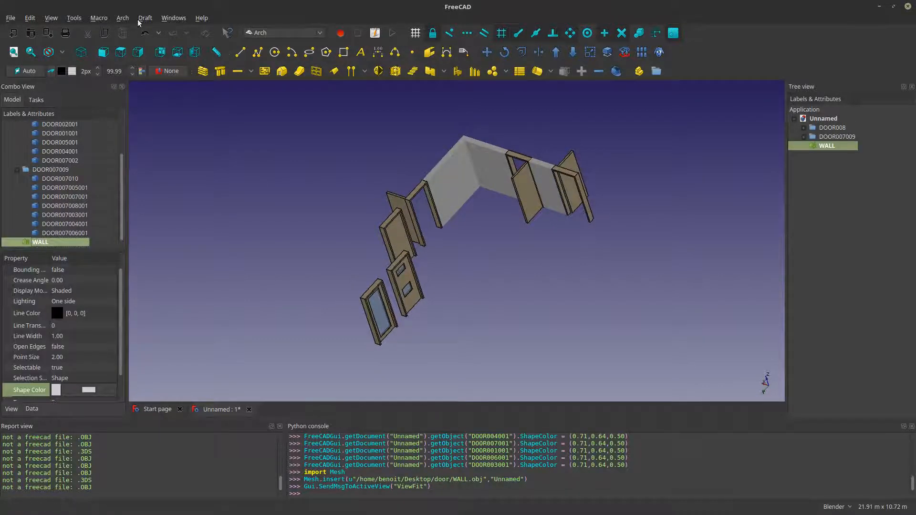
{"action": "left_click", "coordinate": [122, 20]}
{"action": "mouse_move", "coordinate": [172, 37]}
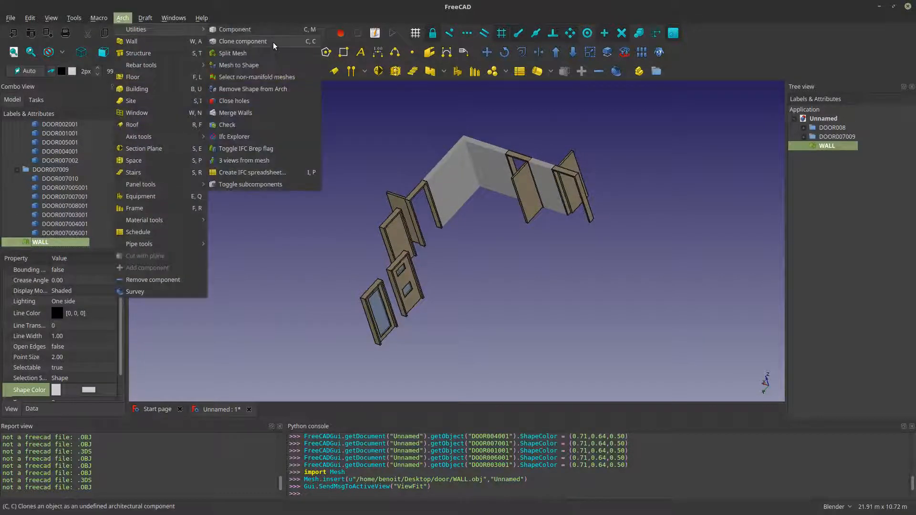
{"action": "left_click", "coordinate": [264, 69]}
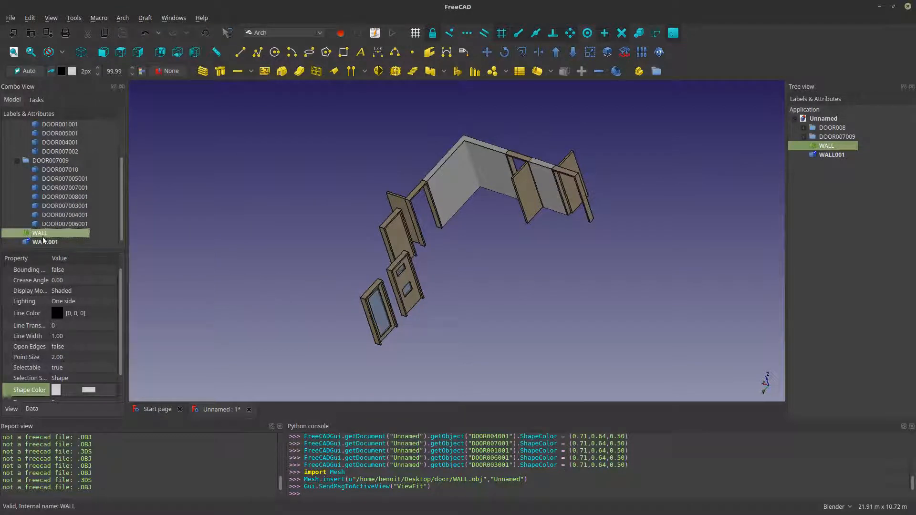
{"action": "key", "text": "space"}
{"action": "scroll", "coordinate": [446, 157], "scroll_direction": "up", "scroll_amount": 4}
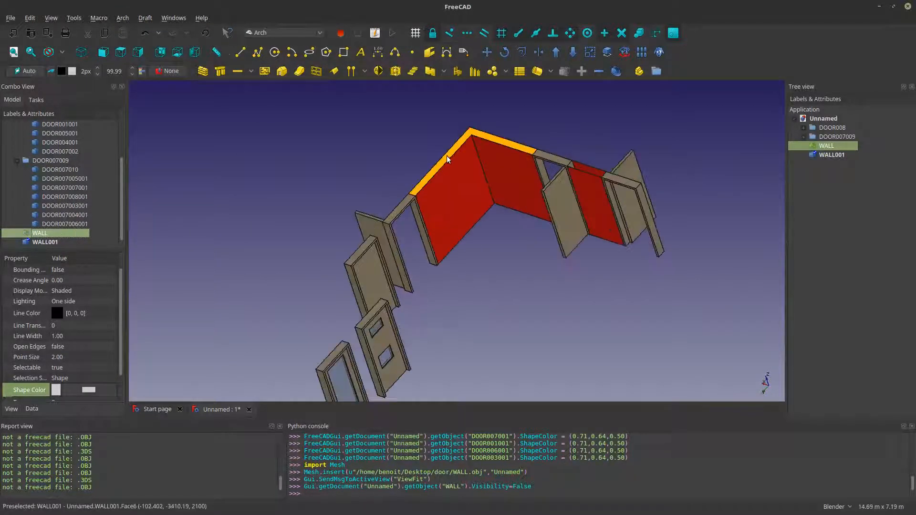
{"action": "middle_click_drag", "start_coordinate": [605, 179], "coordinate": [535, 171], "text": "shift"}
{"action": "scroll", "coordinate": [589, 172], "scroll_direction": "up", "scroll_amount": 6}
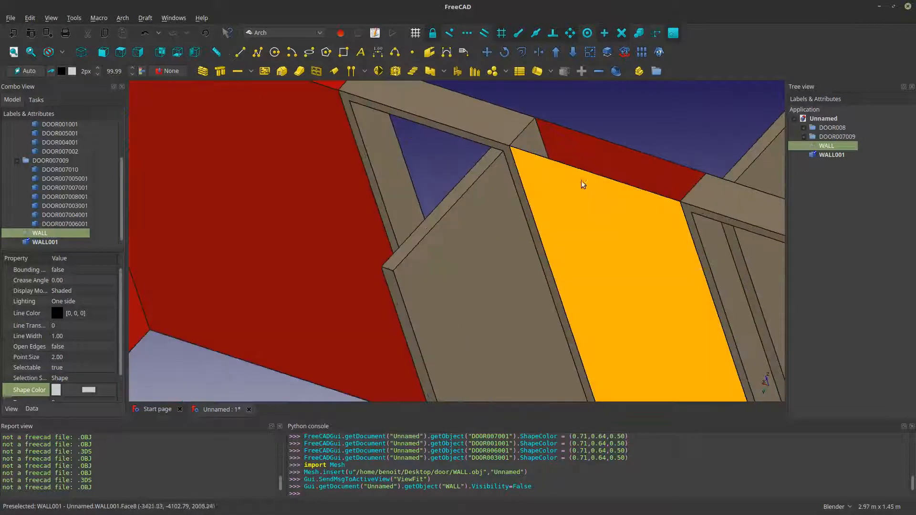
{"action": "scroll", "coordinate": [595, 178], "scroll_direction": "down", "scroll_amount": 4}
Delete the converted WALL001 shape and show the WALL mesh again
{"action": "left_click", "coordinate": [41, 241]}
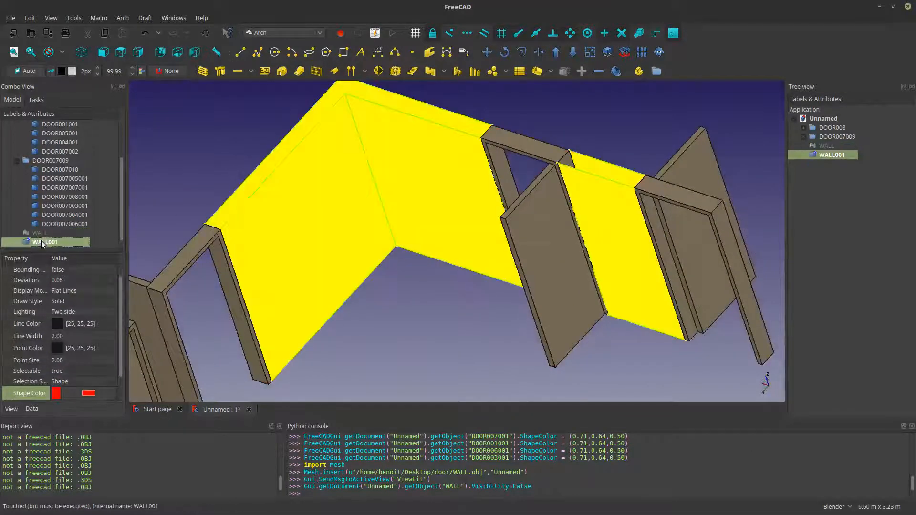
{"action": "key", "text": "Delete"}
{"action": "left_click", "coordinate": [34, 242]}
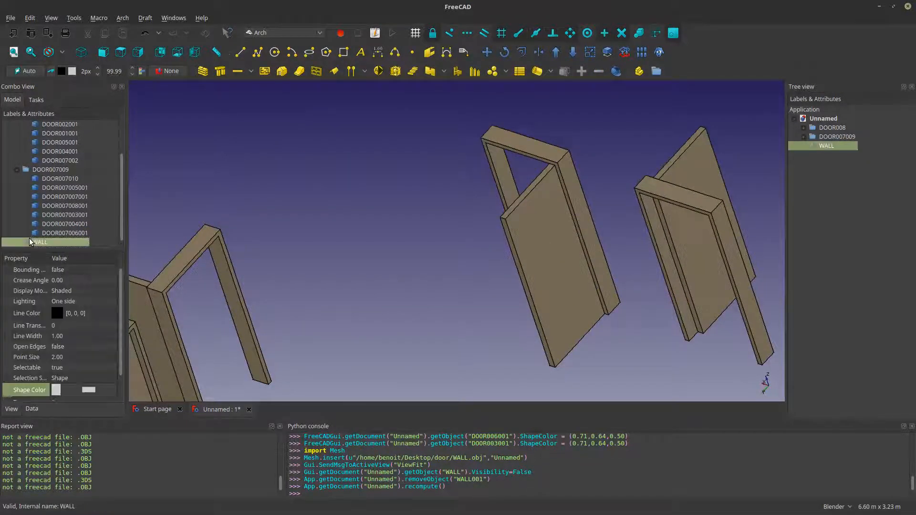
{"action": "key", "text": "space"}
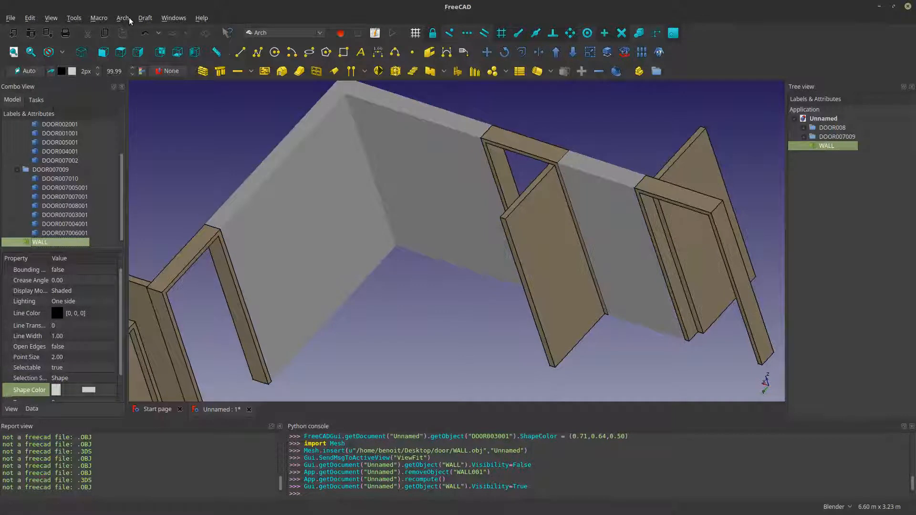
Split the WALL mesh into its separate components
{"action": "left_click", "coordinate": [129, 18]}
{"action": "mouse_move", "coordinate": [131, 27]}
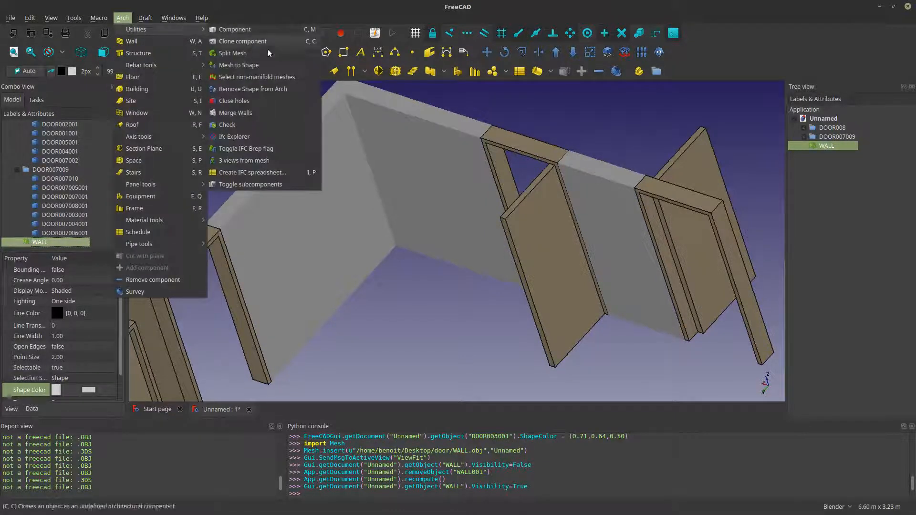
{"action": "left_click", "coordinate": [251, 54]}
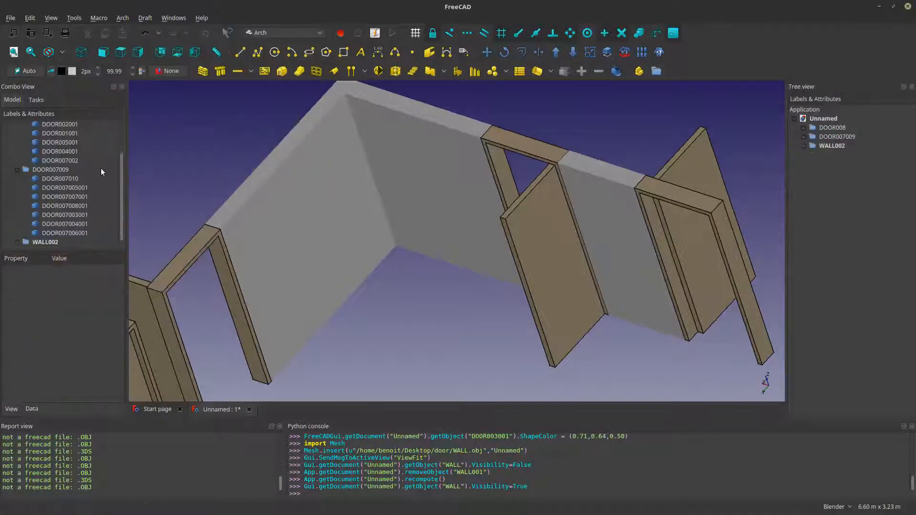
Select the WALL and WALL001 meshes in the WALL002 group and convert them to shapes
{"action": "left_click", "coordinate": [22, 243]}
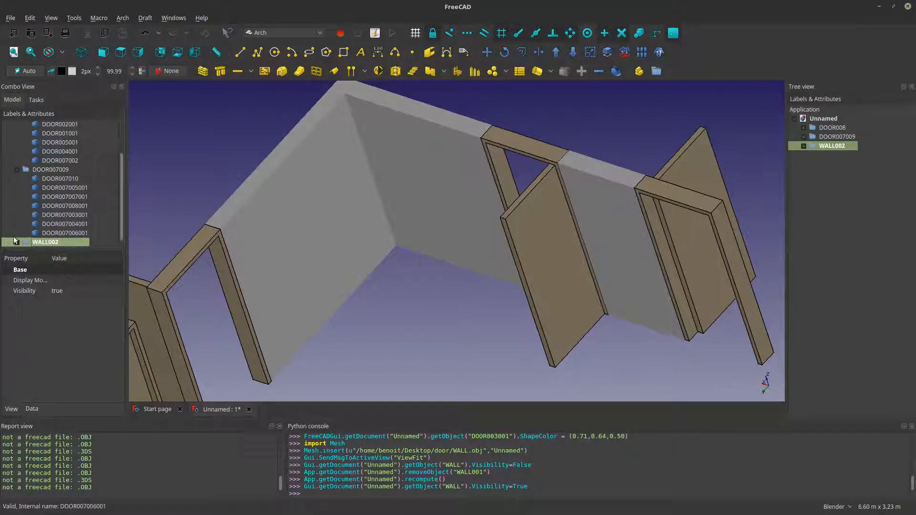
{"action": "scroll", "coordinate": [17, 243], "scroll_direction": "down", "scroll_amount": 1}
{"action": "left_click", "coordinate": [39, 235]}
{"action": "left_click", "coordinate": [40, 242], "text": "ctrl"}
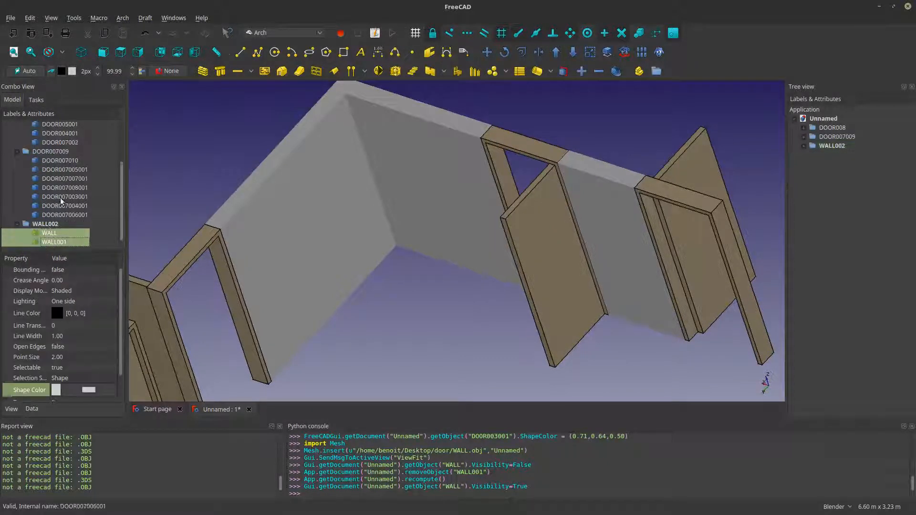
{"action": "left_click", "coordinate": [122, 20]}
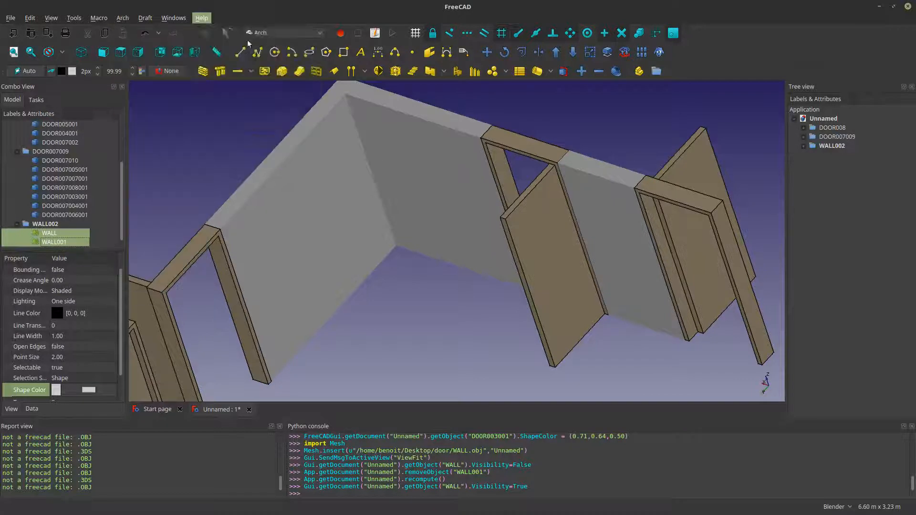
{"action": "mouse_move", "coordinate": [122, 18]}
{"action": "mouse_move", "coordinate": [143, 29]}
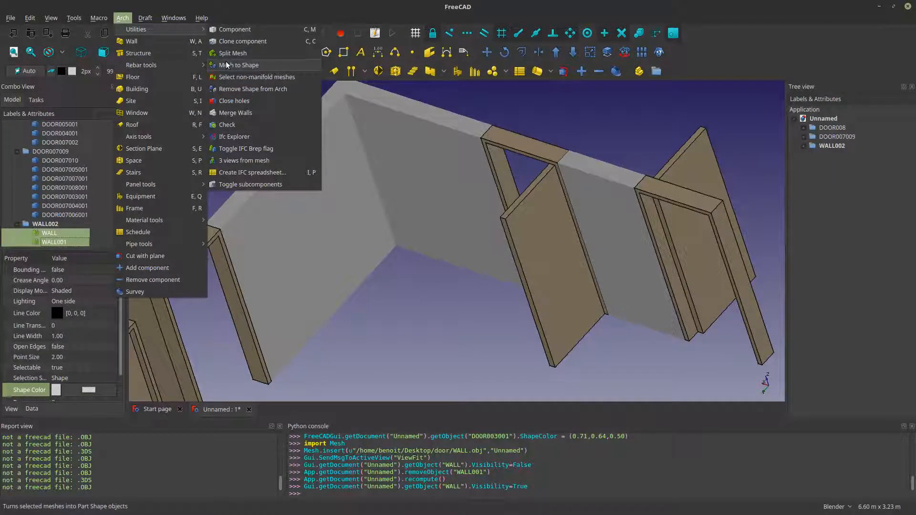
{"action": "left_click", "coordinate": [227, 65]}
{"action": "scroll", "coordinate": [321, 206], "scroll_direction": "down", "scroll_amount": 5}
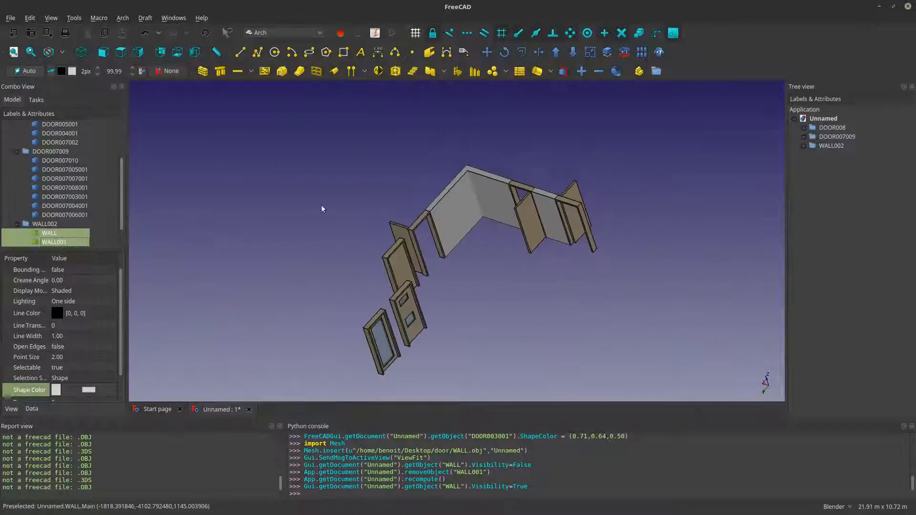
Delete the original WALL and WALL001 meshes, keeping the converted shapes
{"action": "right_click", "coordinate": [79, 237]}
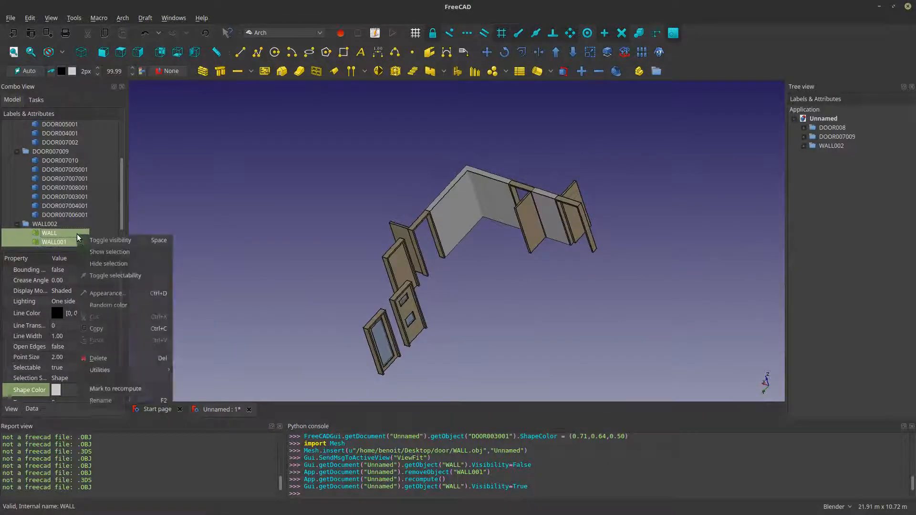
{"action": "left_click", "coordinate": [109, 360]}
{"action": "middle_click_drag", "start_coordinate": [388, 284], "coordinate": [135, 260]}
Create Arch walls from the two converted shapes WALL003 and WALL001001
{"action": "left_click", "coordinate": [47, 233]}
{"action": "left_click", "coordinate": [50, 242], "text": "ctrl"}
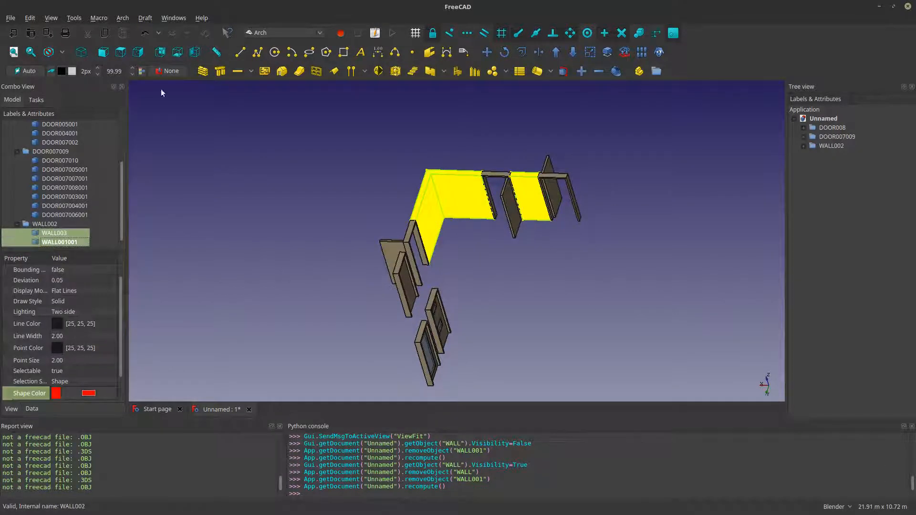
{"action": "scroll", "coordinate": [487, 247], "scroll_direction": "up", "scroll_amount": 2}
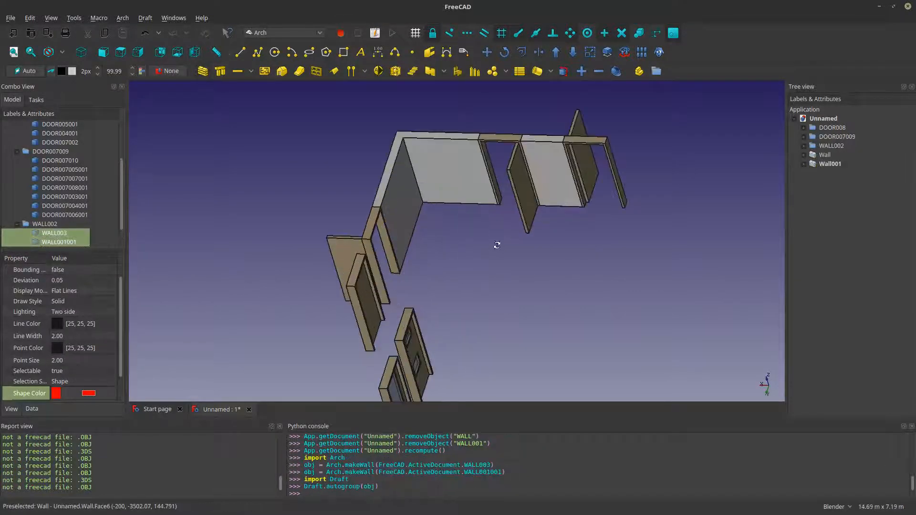
{"action": "middle_click_drag", "start_coordinate": [495, 245], "coordinate": [584, 197]}
{"action": "scroll", "coordinate": [539, 210], "scroll_direction": "down", "scroll_amount": 2}
{"action": "middle_click_drag", "start_coordinate": [530, 213], "coordinate": [303, 153]}
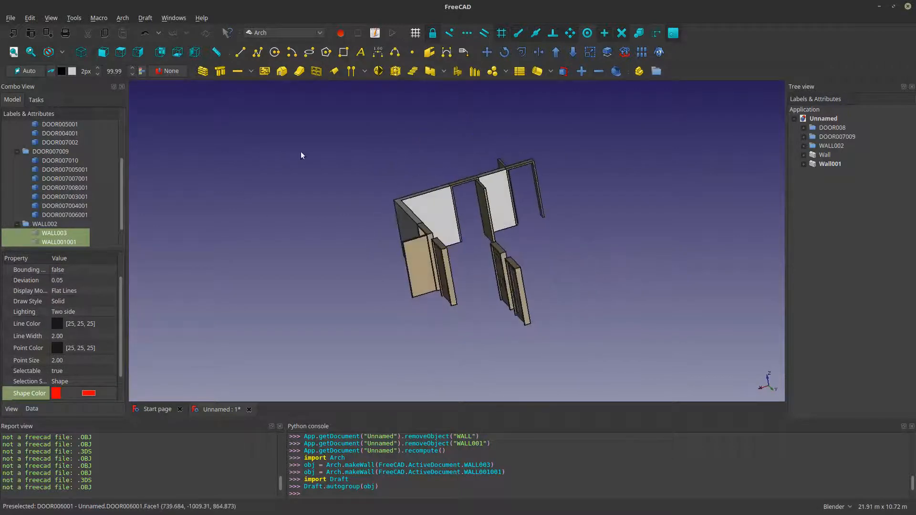
Collapse the model groups and move the Wall and Wall001 objects into the WALL002 group
{"action": "left_click", "coordinate": [18, 223]}
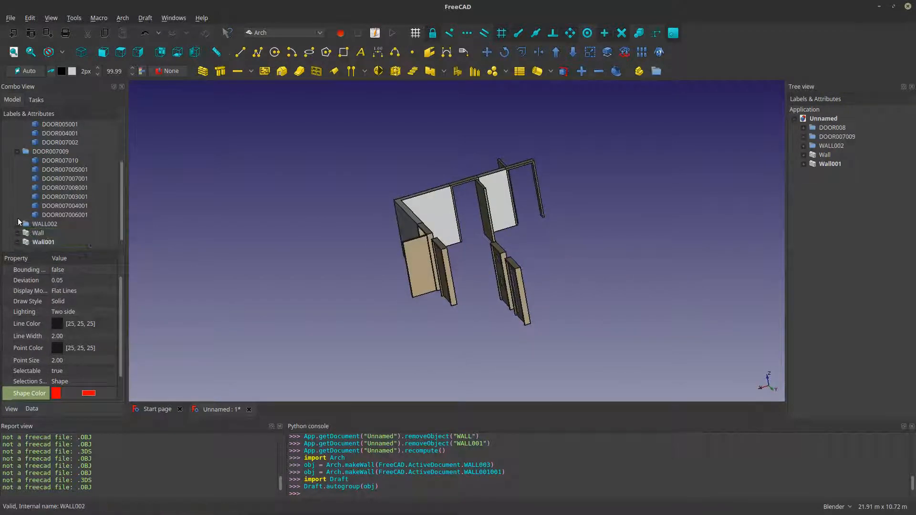
{"action": "left_click", "coordinate": [18, 151]}
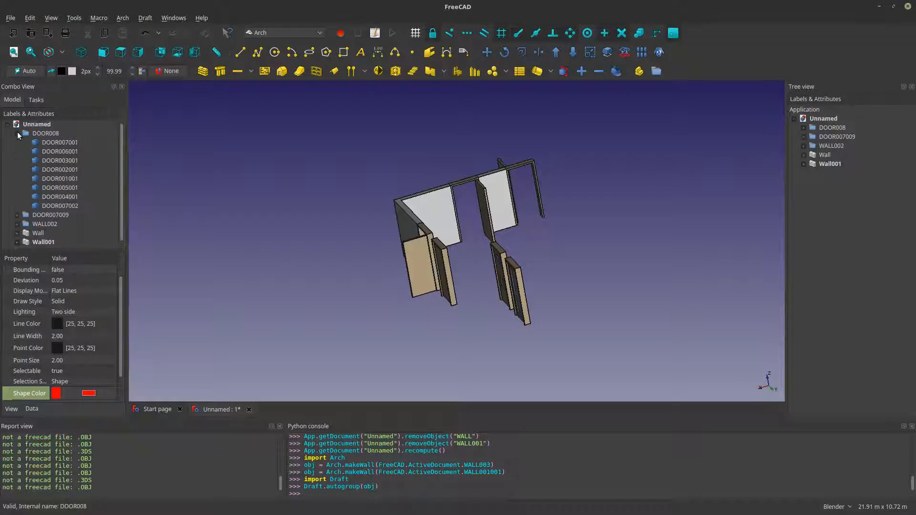
{"action": "left_click", "coordinate": [18, 134]}
{"action": "left_click_drag", "start_coordinate": [42, 192], "coordinate": [41, 163]}
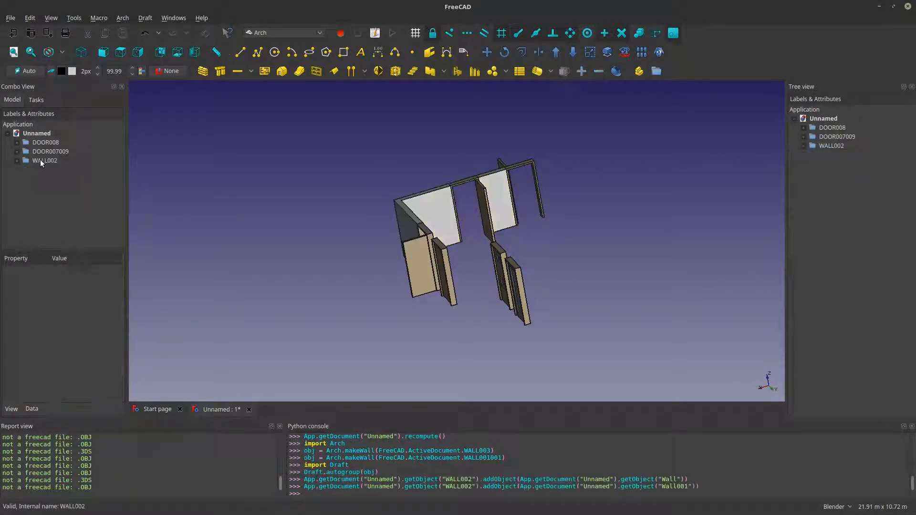
Add an Arch section plane and set its Z position to 1.5 m
{"action": "left_click", "coordinate": [377, 71]}
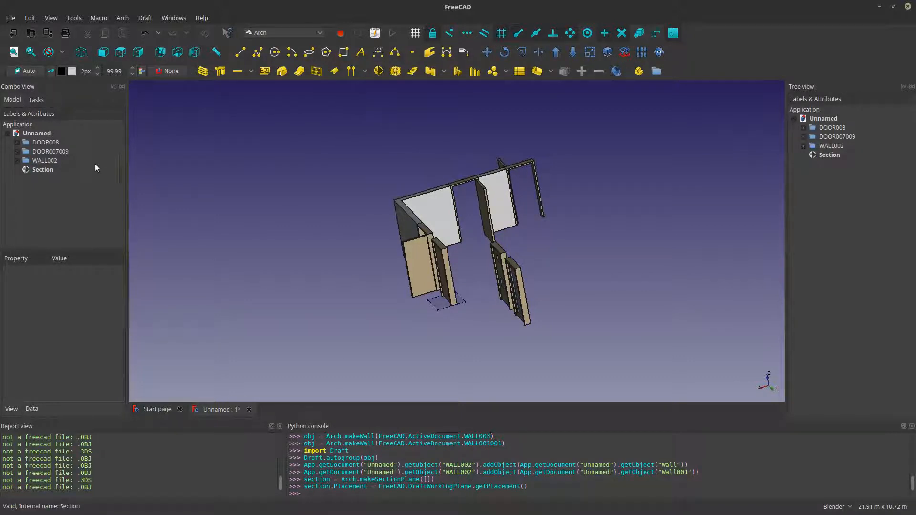
{"action": "left_click", "coordinate": [40, 170]}
{"action": "left_click", "coordinate": [31, 409]}
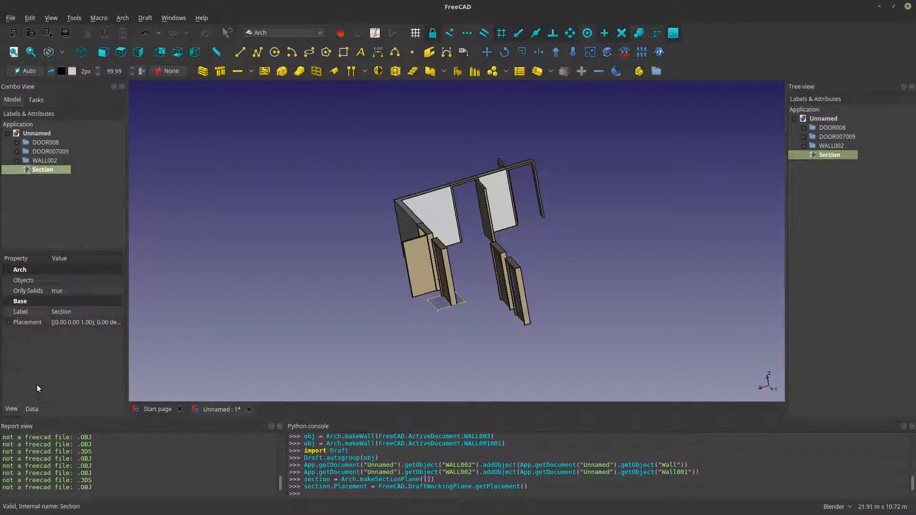
{"action": "left_click", "coordinate": [8, 323]}
{"action": "left_click", "coordinate": [18, 353]}
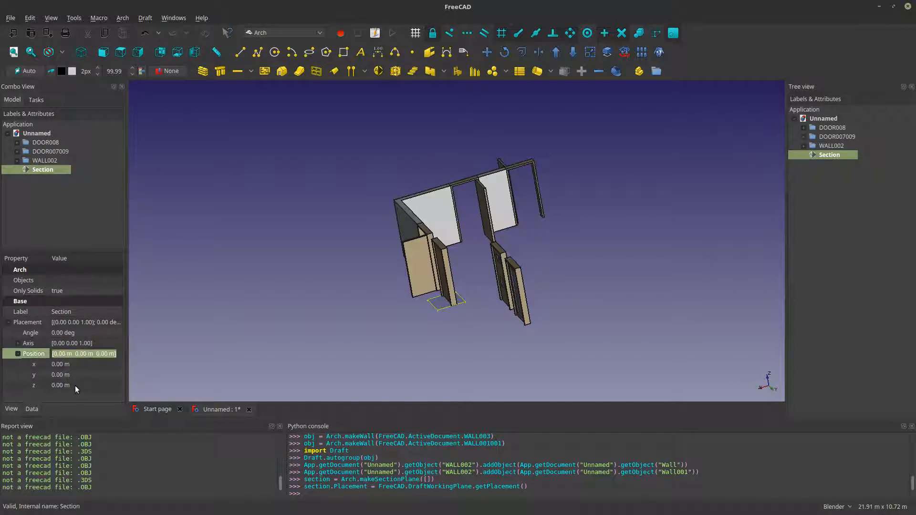
{"action": "left_click", "coordinate": [76, 385]}
{"action": "type", "text": "1.5"}
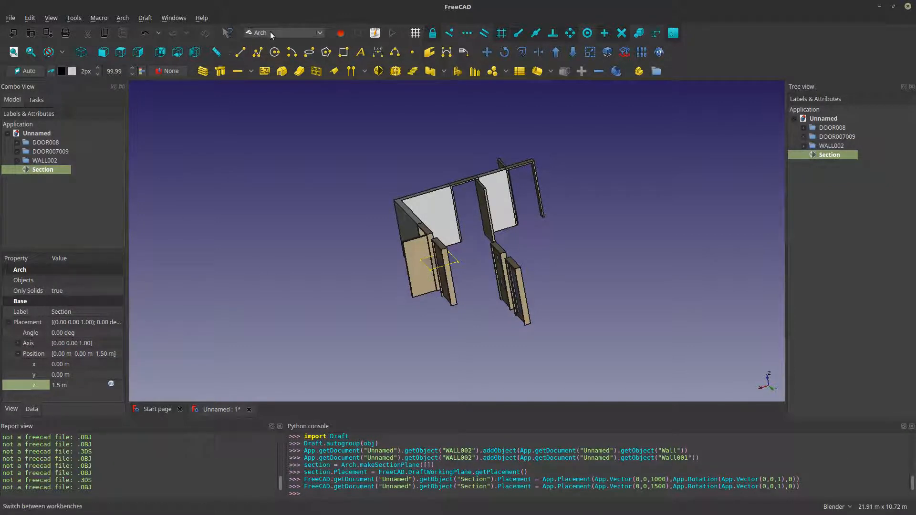
{"action": "middle_click_drag", "start_coordinate": [437, 237], "coordinate": [557, 277]}
{"action": "middle_click_drag", "start_coordinate": [393, 279], "coordinate": [619, 259]}
{"action": "scroll", "coordinate": [620, 260], "scroll_direction": "up", "scroll_amount": 5}
{"action": "scroll", "coordinate": [516, 264], "scroll_direction": "up", "scroll_amount": 2}
{"action": "scroll", "coordinate": [437, 282], "scroll_direction": "down", "scroll_amount": 6}
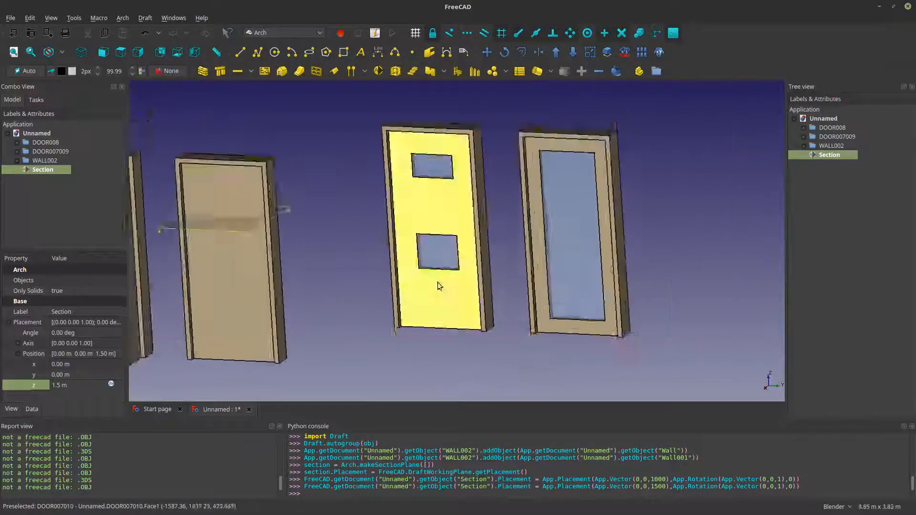
Add a second Arch section plane aligned to the front face of the Arch wall
{"action": "scroll", "coordinate": [345, 267], "scroll_direction": "up", "scroll_amount": 2}
{"action": "left_click", "coordinate": [215, 229]}
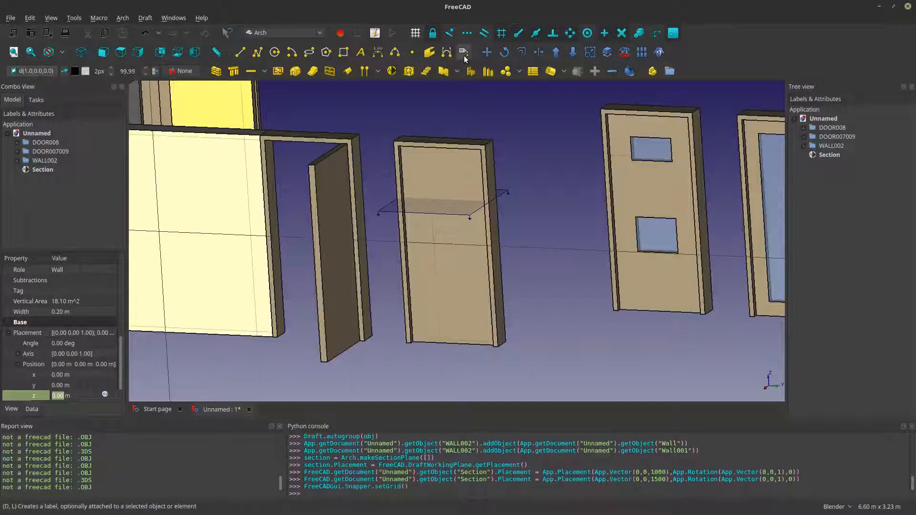
{"action": "left_click", "coordinate": [408, 71]}
{"action": "scroll", "coordinate": [387, 219], "scroll_direction": "down", "scroll_amount": 5}
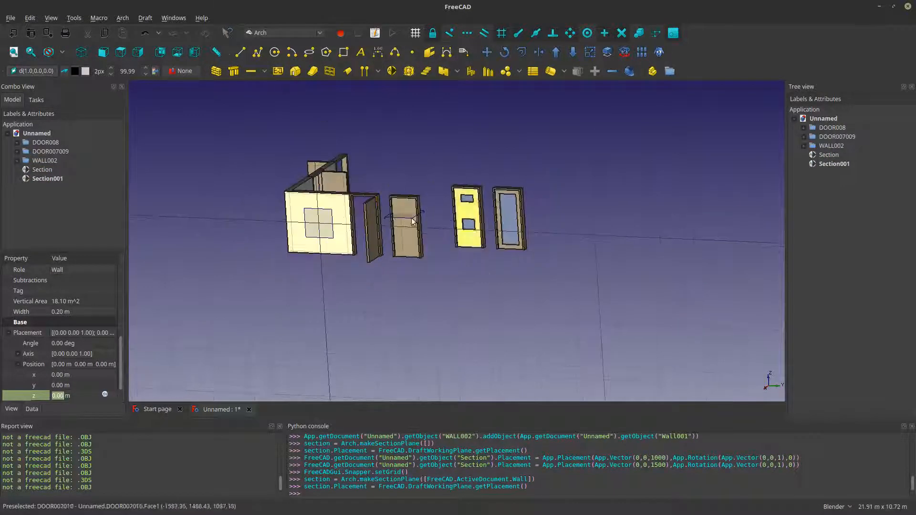
Add the WALL002, DOOR007009 and DOOR008 groups to the horizontal Section plane as its objects
{"action": "left_click", "coordinate": [48, 162]}
{"action": "left_click", "coordinate": [51, 153], "text": "ctrl"}
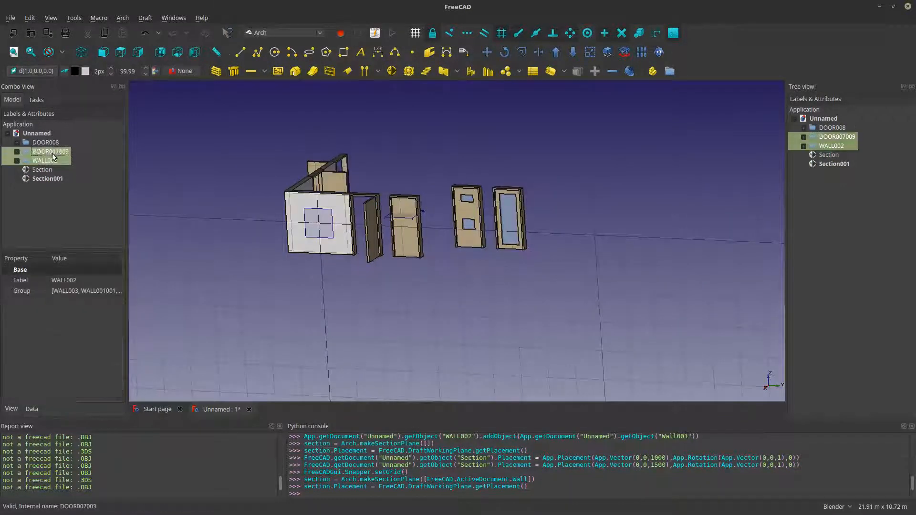
{"action": "left_click", "coordinate": [53, 144], "text": "ctrl"}
{"action": "left_click", "coordinate": [42, 170], "text": "ctrl"}
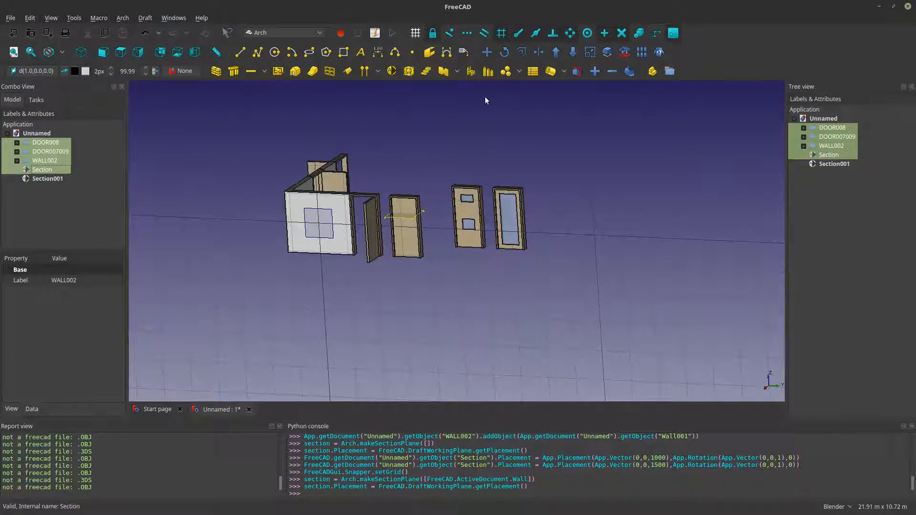
{"action": "left_click", "coordinate": [594, 72]}
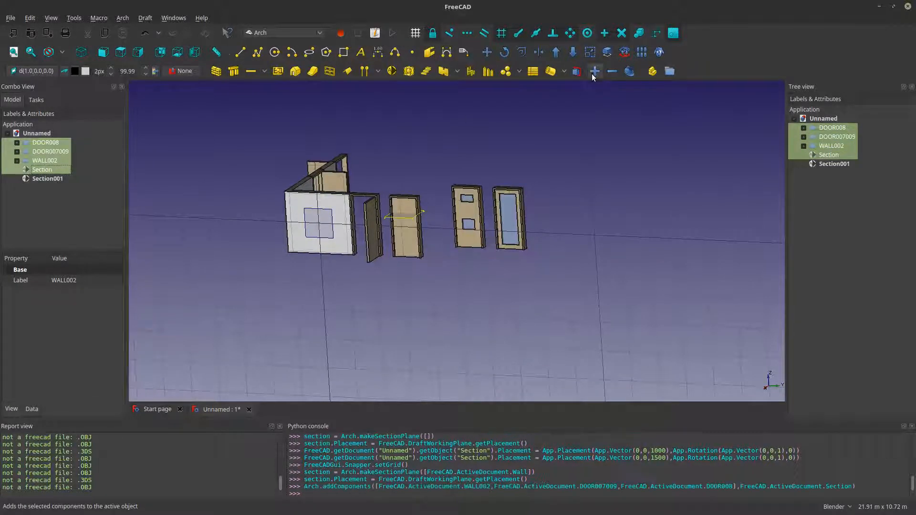
Add the same wall and door groups to the vertical section plane, Section001
{"action": "left_click", "coordinate": [35, 170], "text": "ctrl"}
{"action": "left_click", "coordinate": [39, 178], "text": "ctrl"}
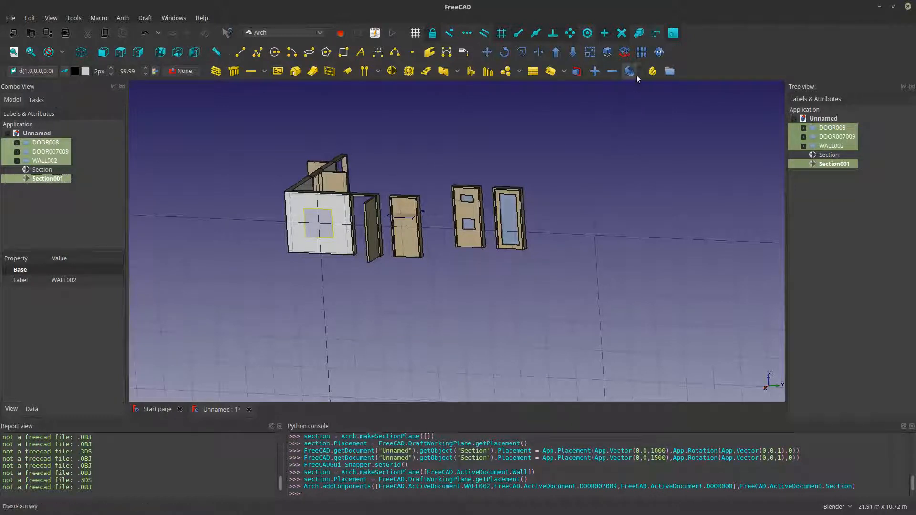
{"action": "left_click", "coordinate": [595, 72]}
{"action": "left_click", "coordinate": [420, 118]}
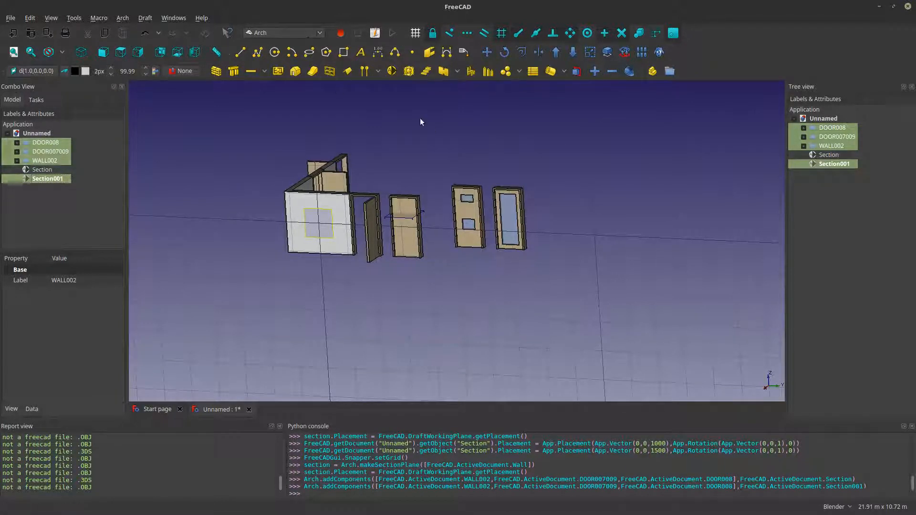
{"action": "left_click", "coordinate": [288, 32]}
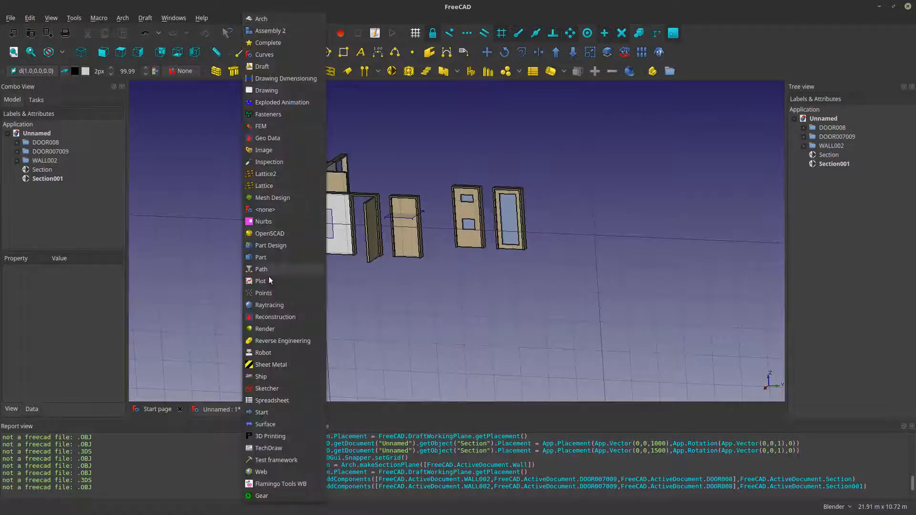
{"action": "left_click", "coordinate": [390, 249]}
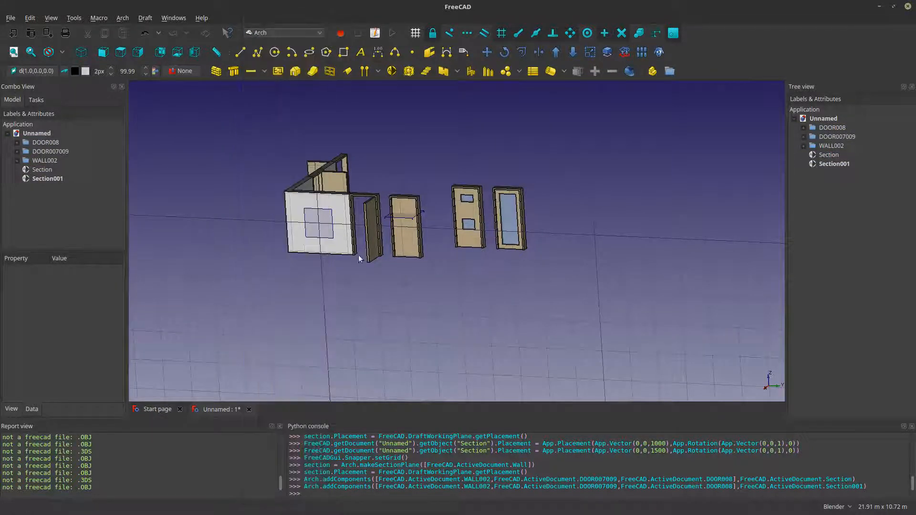
{"action": "scroll", "coordinate": [411, 246], "scroll_direction": "up", "scroll_amount": 5}
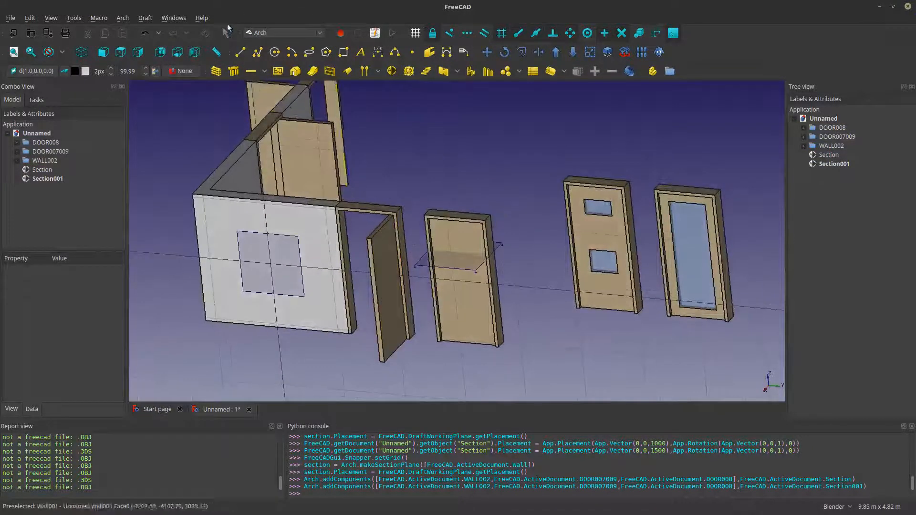
Switch to the TechDraw workbench and create a drawing page from the A3_LandscapeTD.svg template
{"action": "left_click", "coordinate": [301, 33]}
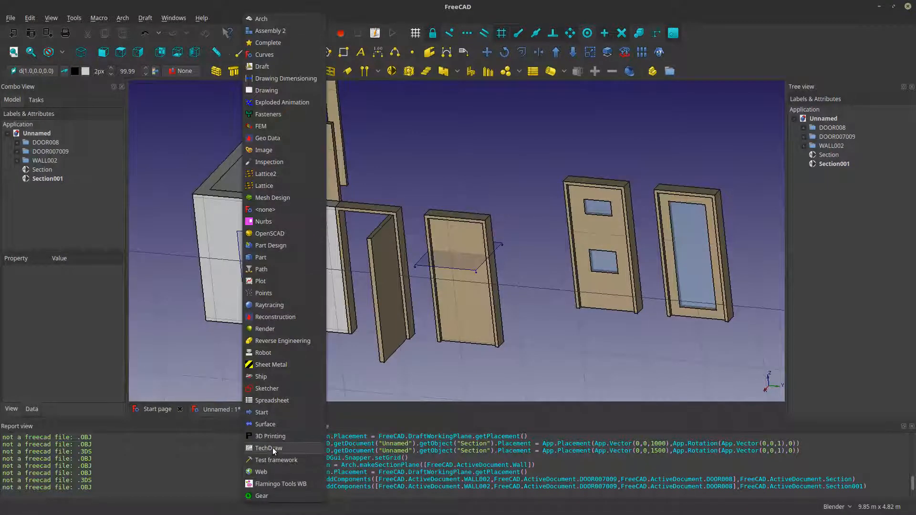
{"action": "left_click", "coordinate": [342, 329]}
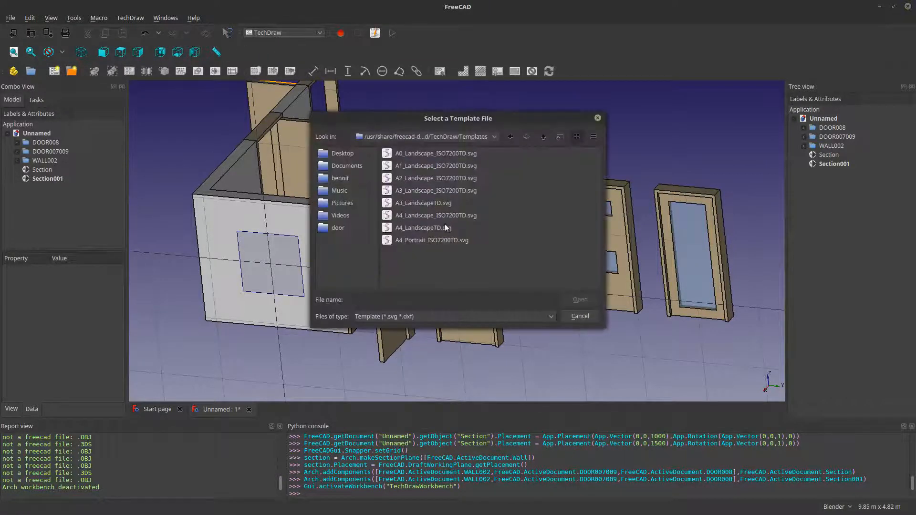
{"action": "left_click", "coordinate": [427, 203]}
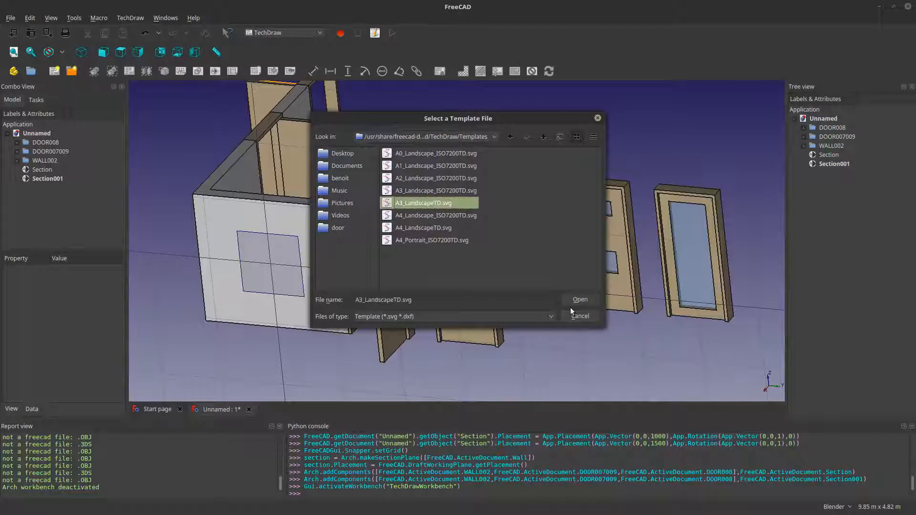
{"action": "left_click", "coordinate": [581, 301]}
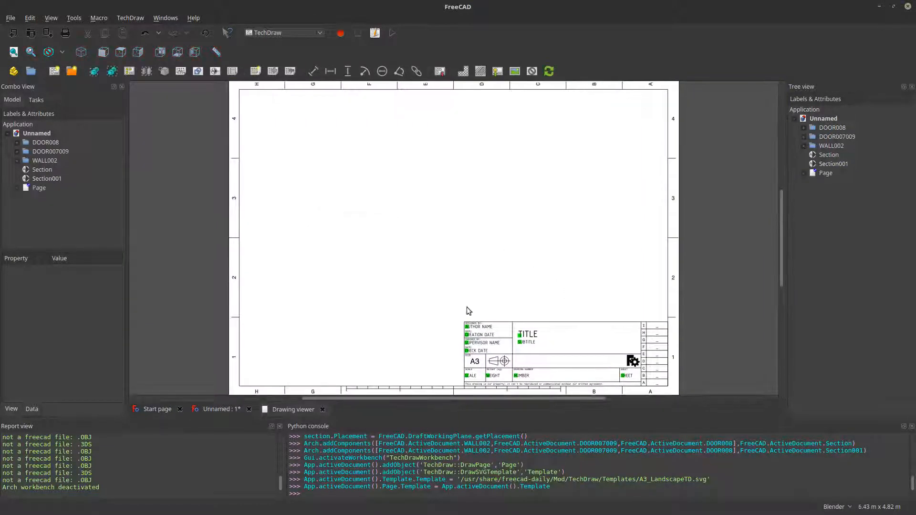
Insert Arch views of Section and Section001 into the drawing page and expand the page's contents
{"action": "left_click", "coordinate": [42, 169]}
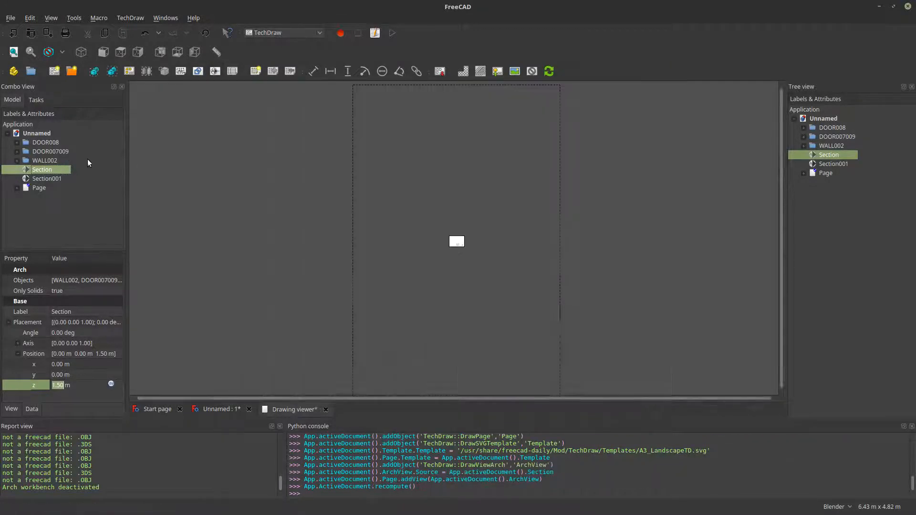
{"action": "left_click", "coordinate": [45, 179]}
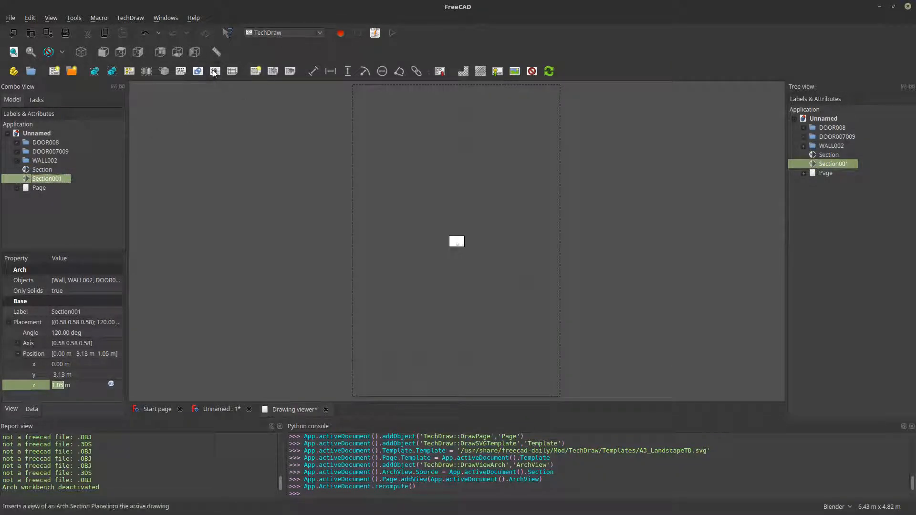
{"action": "left_click", "coordinate": [17, 189]}
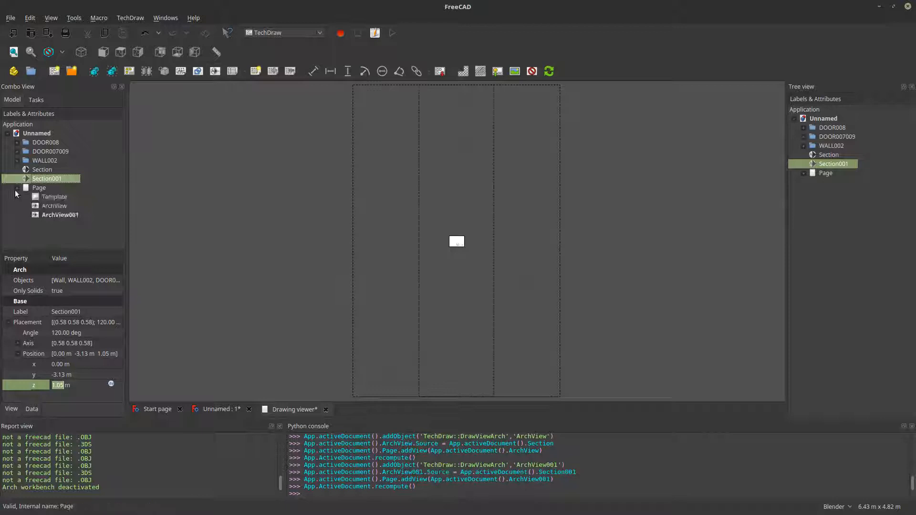
Set the scale of both ArchView and ArchView001 to 0.01
{"action": "left_click", "coordinate": [50, 213]}
{"action": "left_click", "coordinate": [53, 206], "text": "ctrl"}
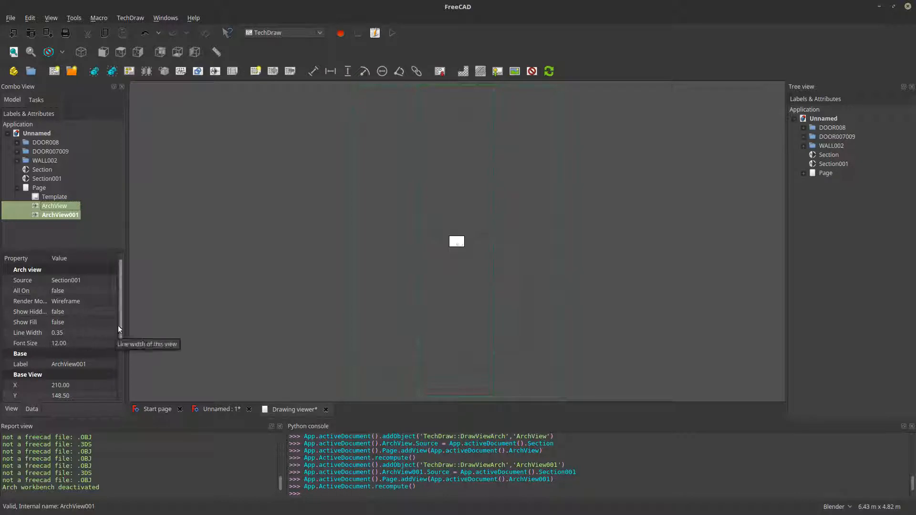
{"action": "left_click_drag", "start_coordinate": [121, 337], "coordinate": [117, 367]}
{"action": "left_click", "coordinate": [93, 375]}
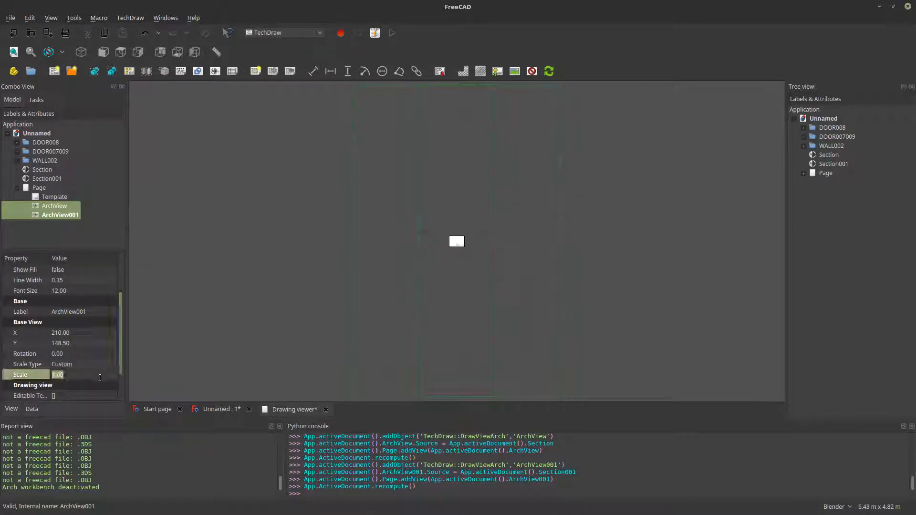
{"action": "type", "text": "0.01"}
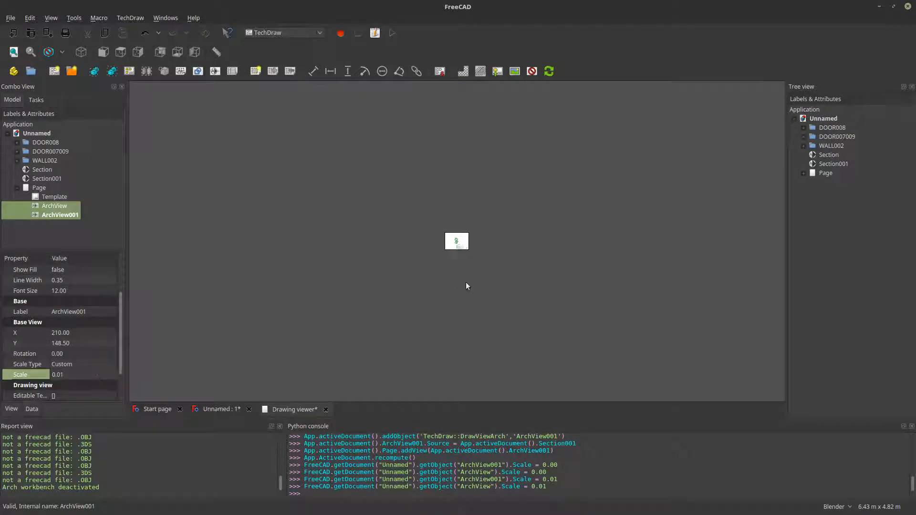
{"action": "scroll", "coordinate": [455, 251], "scroll_direction": "up", "scroll_amount": 10}
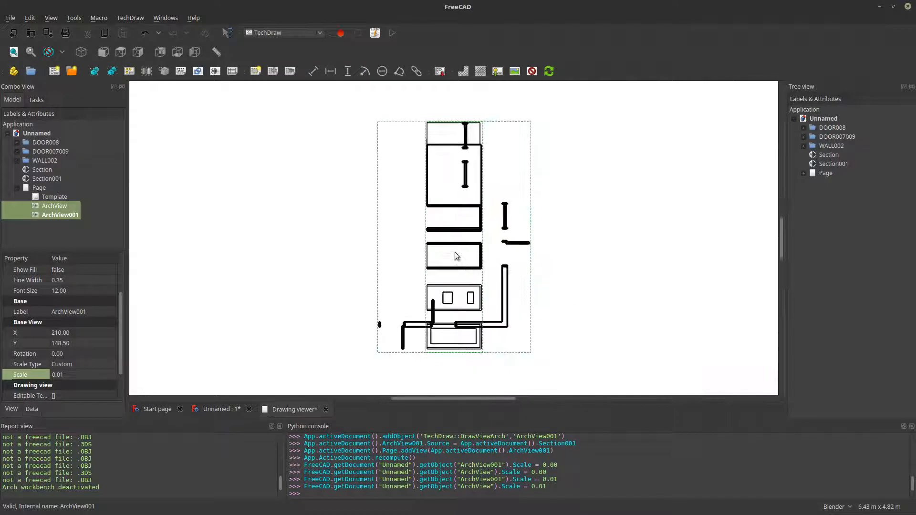
Move the plan view ArchView on the page so it stands clear to the right of the elevation view
{"action": "mouse_move", "coordinate": [456, 256]}
{"action": "left_mouse_down"}
{"action": "mouse_move", "coordinate": [463, 277]}
{"action": "mouse_move", "coordinate": [506, 260]}
{"action": "mouse_move", "coordinate": [476, 313]}
{"action": "mouse_move", "coordinate": [414, 302]}
{"action": "left_mouse_up"}
{"action": "left_click_drag", "start_coordinate": [536, 336], "coordinate": [507, 330]}
{"action": "left_click", "coordinate": [476, 288]}
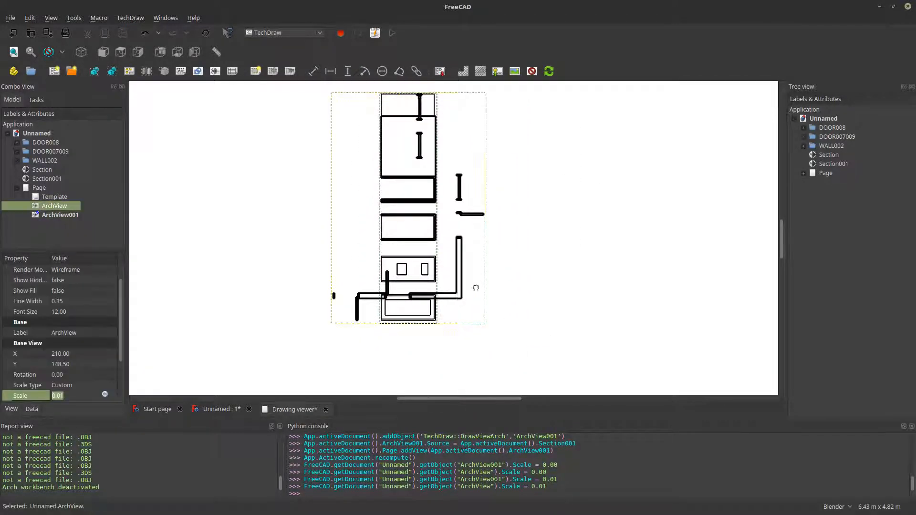
{"action": "left_click_drag", "start_coordinate": [476, 288], "coordinate": [653, 292]}
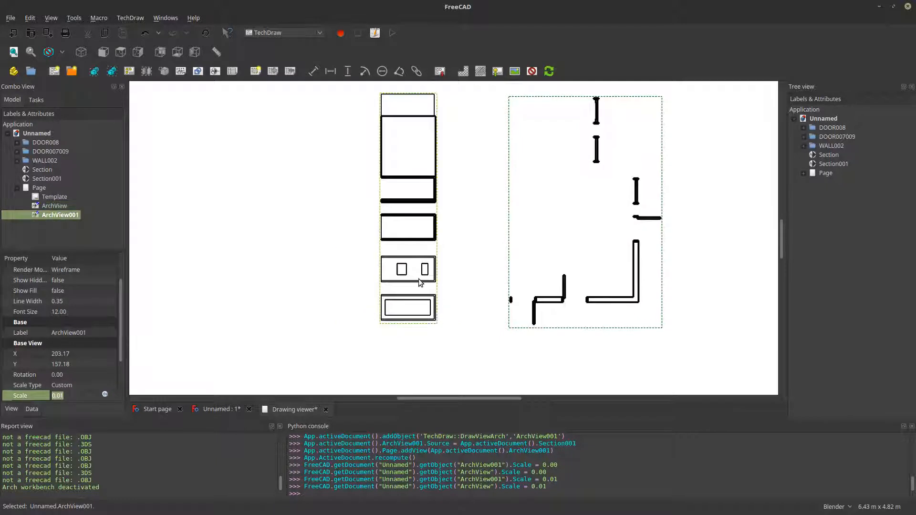
Rotate the elevation view ArchView001 by 90 degrees and place it to the left of the plan view
{"action": "left_click", "coordinate": [89, 376]}
{"action": "type", "text": "90"}
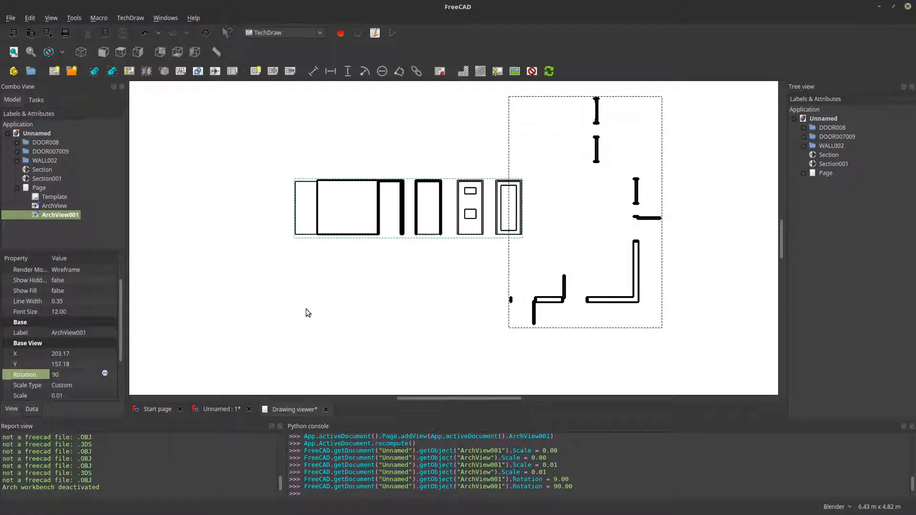
{"action": "key", "text": "Return"}
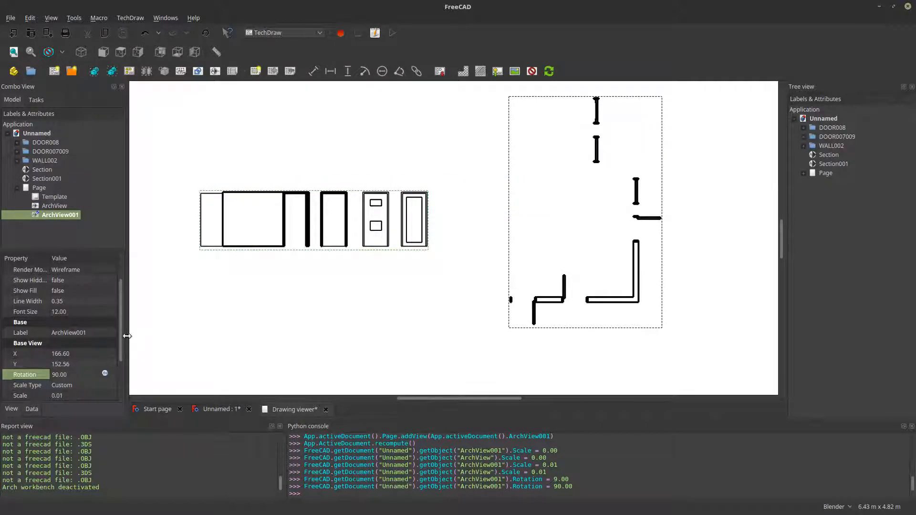
Set the line width of the elevation view ArchView001 to 0.20
{"action": "scroll", "coordinate": [122, 334], "scroll_direction": "up", "scroll_amount": 1}
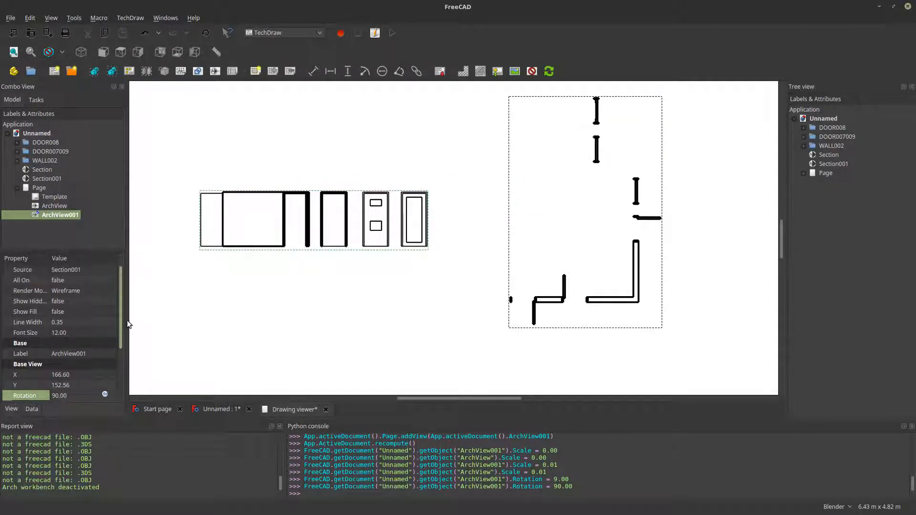
{"action": "left_click", "coordinate": [85, 322]}
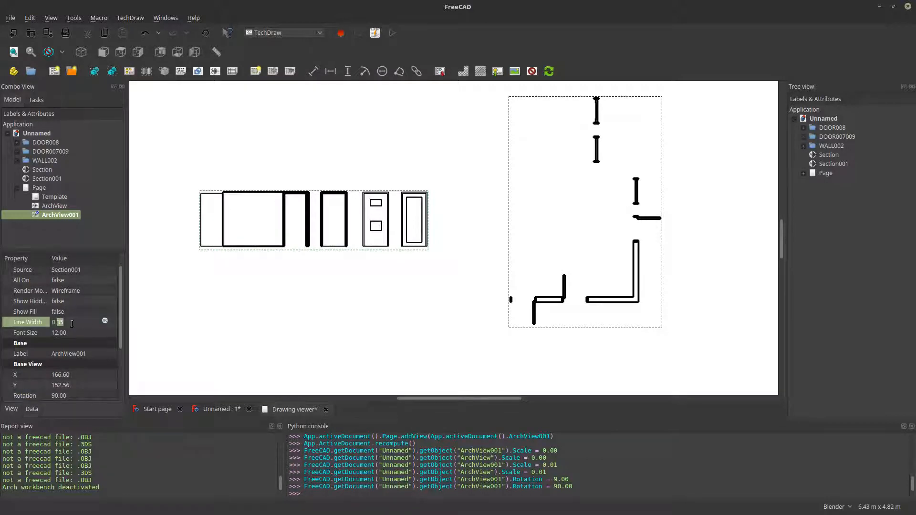
{"action": "type", "text": "20"}
{"action": "scroll", "coordinate": [328, 214], "scroll_direction": "up", "scroll_amount": 8}
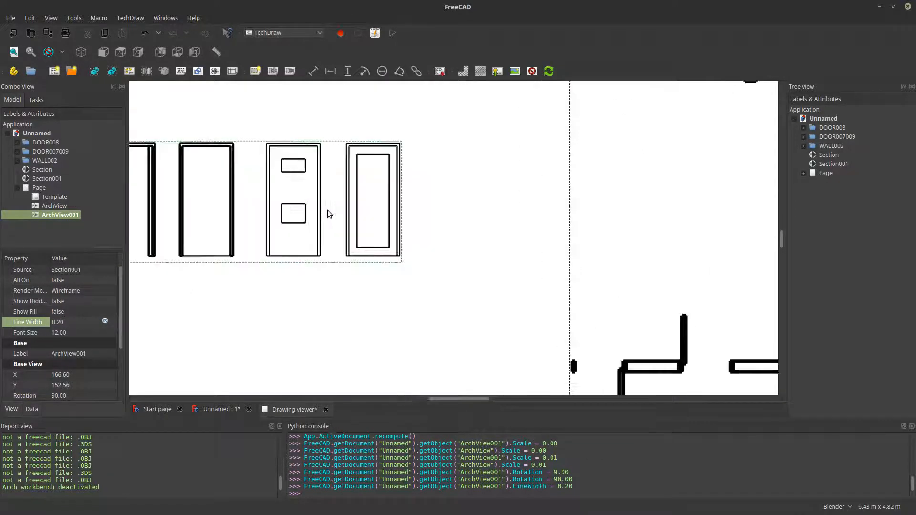
{"action": "scroll", "coordinate": [329, 214], "scroll_direction": "down", "scroll_amount": 5}
Set the line width of the plan view ArchView to 0.20 and reposition it closer to the elevation
{"action": "left_click_drag", "start_coordinate": [596, 322], "coordinate": [538, 284]}
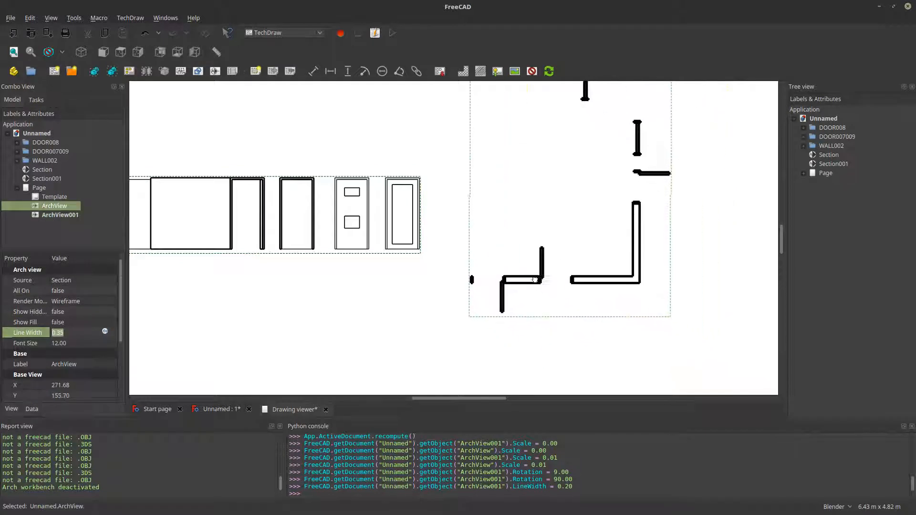
{"action": "scroll", "coordinate": [536, 286], "scroll_direction": "up", "scroll_amount": 3}
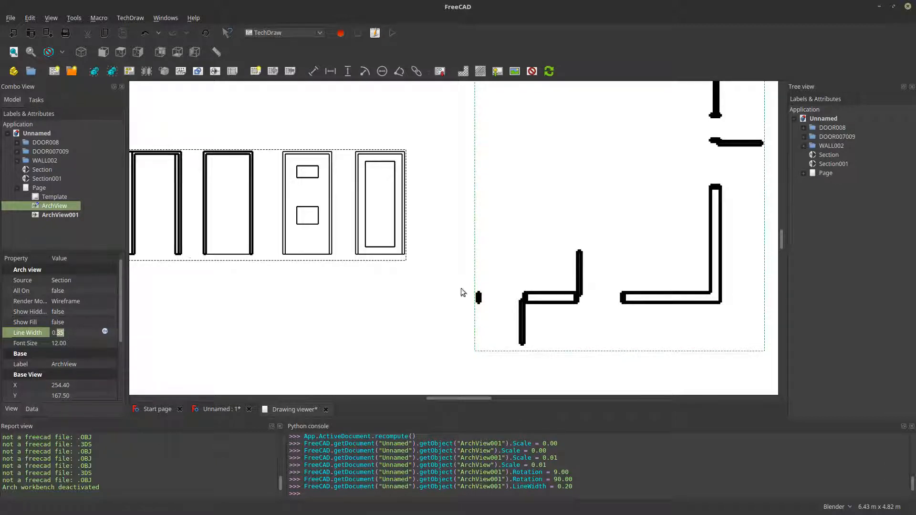
{"action": "type", "text": "20"}
{"action": "scroll", "coordinate": [565, 296], "scroll_direction": "up", "scroll_amount": 2}
{"action": "left_click_drag", "start_coordinate": [591, 326], "coordinate": [560, 290]}
{"action": "scroll", "coordinate": [562, 289], "scroll_direction": "down", "scroll_amount": 3}
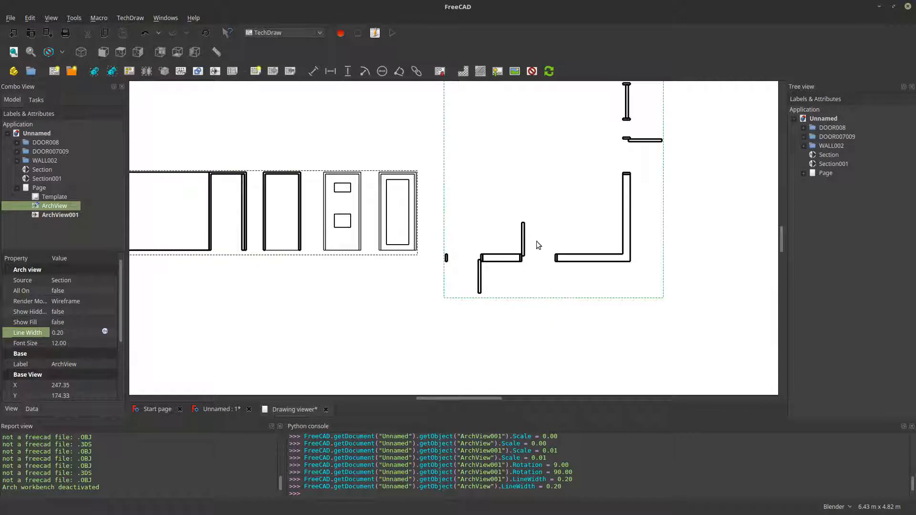
{"action": "left_click_drag", "start_coordinate": [517, 262], "coordinate": [523, 297]}
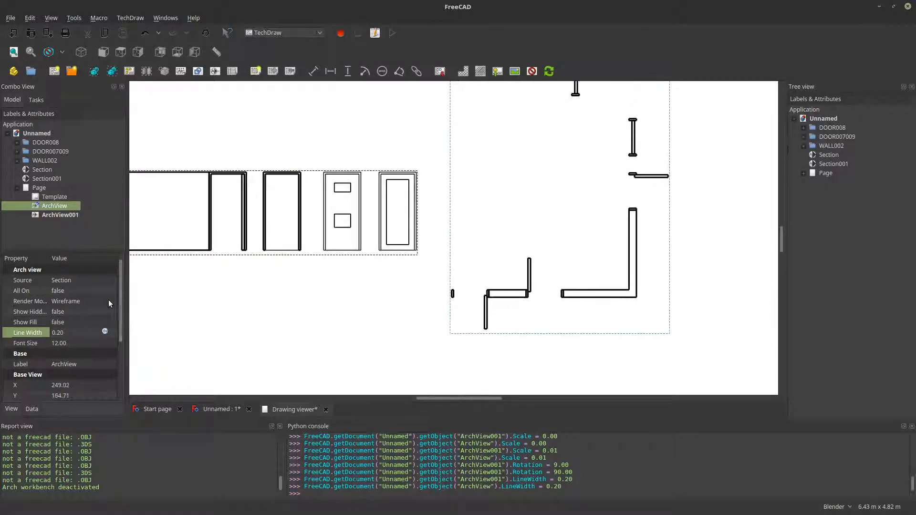
Set the plan view's render mode to Solid and move the view nearer the elevation to inspect its filled walls
{"action": "left_click", "coordinate": [109, 302]}
{"action": "left_click", "coordinate": [109, 303]}
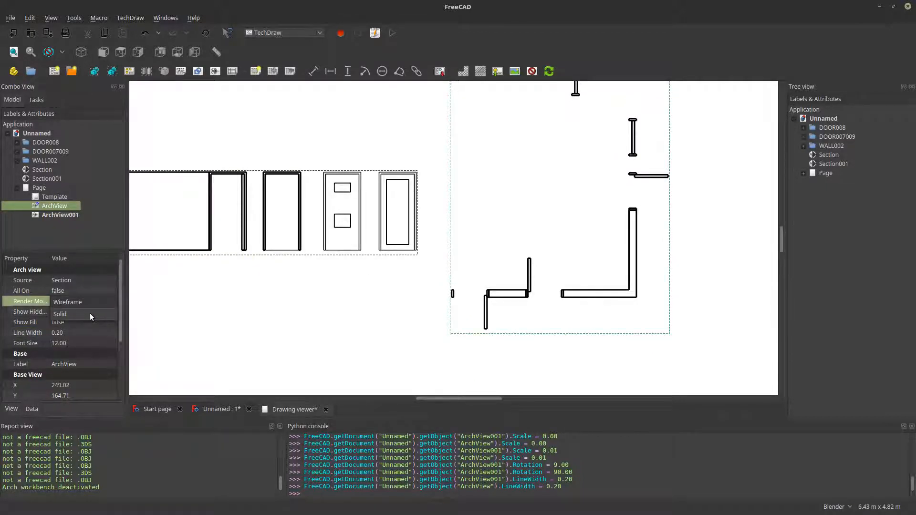
{"action": "left_click", "coordinate": [90, 313]}
{"action": "scroll", "coordinate": [561, 300], "scroll_direction": "up", "scroll_amount": 3}
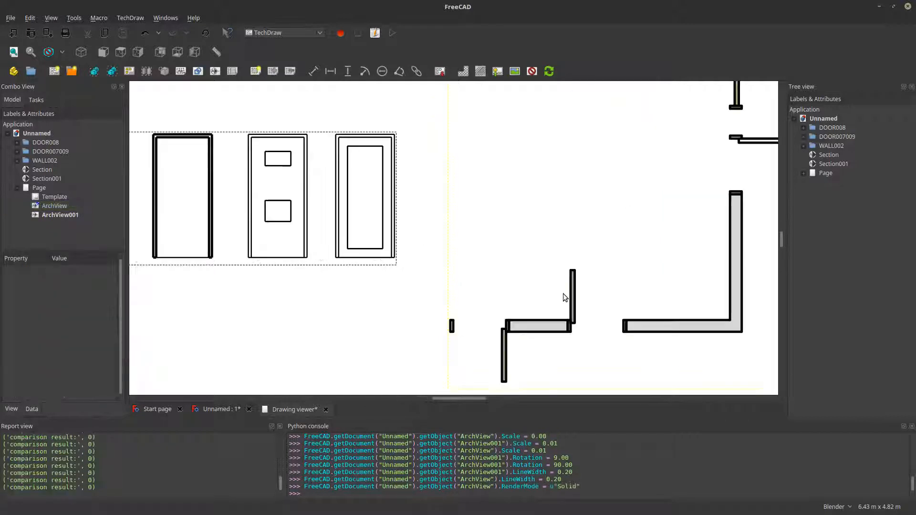
{"action": "scroll", "coordinate": [563, 293], "scroll_direction": "up", "scroll_amount": 2}
{"action": "left_click_drag", "start_coordinate": [583, 308], "coordinate": [467, 214]}
{"action": "scroll", "coordinate": [489, 267], "scroll_direction": "up", "scroll_amount": 4}
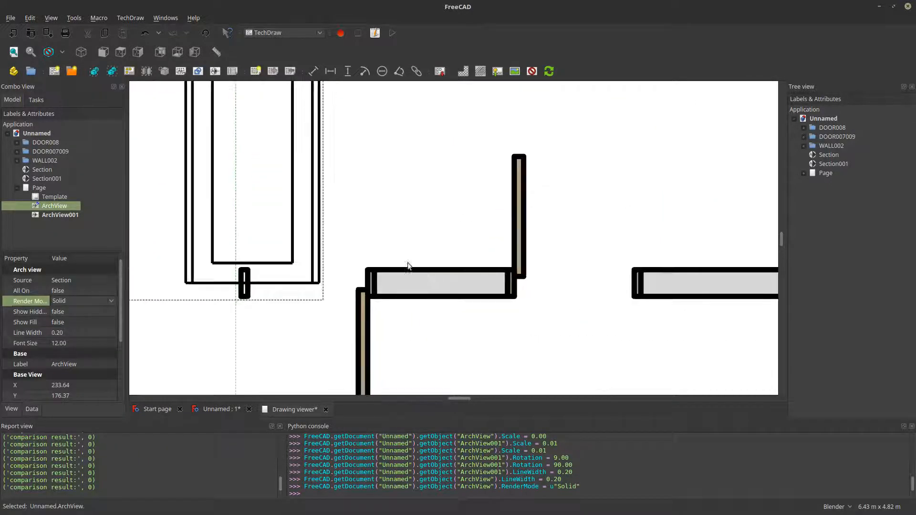
Reposition the plan view ArchView clear of the elevation at about X 256.95, Y 174.18 and check its filled walls and doors
{"action": "scroll", "coordinate": [408, 266], "scroll_direction": "down", "scroll_amount": 11}
{"action": "left_click_drag", "start_coordinate": [330, 291], "coordinate": [243, 292]}
{"action": "scroll", "coordinate": [286, 291], "scroll_direction": "down", "scroll_amount": 6}
{"action": "left_click_drag", "start_coordinate": [409, 234], "coordinate": [505, 273]}
{"action": "scroll", "coordinate": [640, 131], "scroll_direction": "up", "scroll_amount": 7}
{"action": "left_click_drag", "start_coordinate": [376, 139], "coordinate": [247, 303]}
{"action": "scroll", "coordinate": [579, 323], "scroll_direction": "up", "scroll_amount": 2}
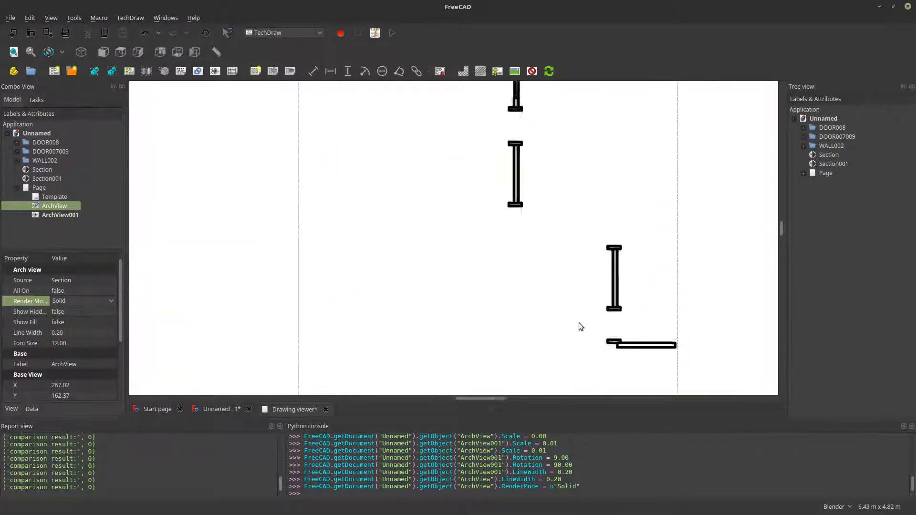
{"action": "scroll", "coordinate": [579, 324], "scroll_direction": "up", "scroll_amount": 5}
{"action": "left_click_drag", "start_coordinate": [541, 277], "coordinate": [440, 158]}
{"action": "scroll", "coordinate": [642, 301], "scroll_direction": "up", "scroll_amount": 4}
{"action": "scroll", "coordinate": [646, 301], "scroll_direction": "down", "scroll_amount": 7}
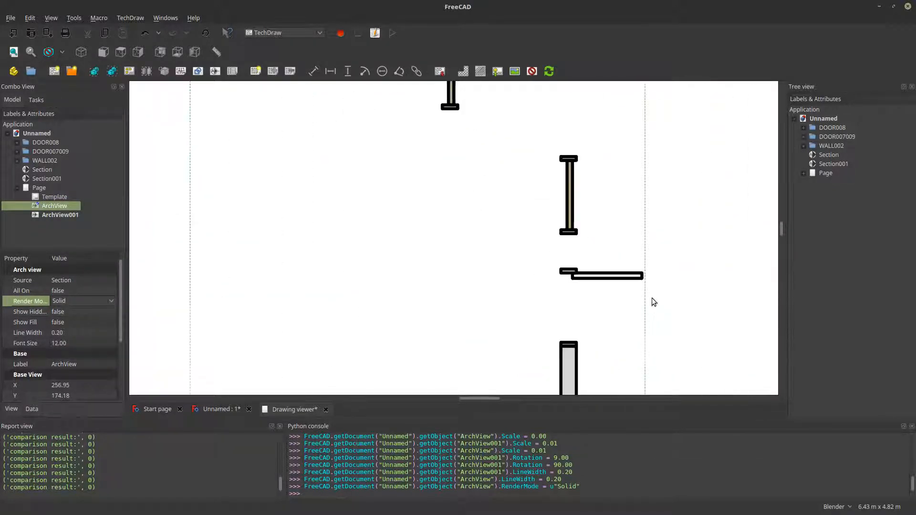
{"action": "scroll", "coordinate": [647, 288], "scroll_direction": "down", "scroll_amount": 12}
{"action": "left_click_drag", "start_coordinate": [272, 247], "coordinate": [458, 231]}
{"action": "scroll", "coordinate": [448, 295], "scroll_direction": "up", "scroll_amount": 3}
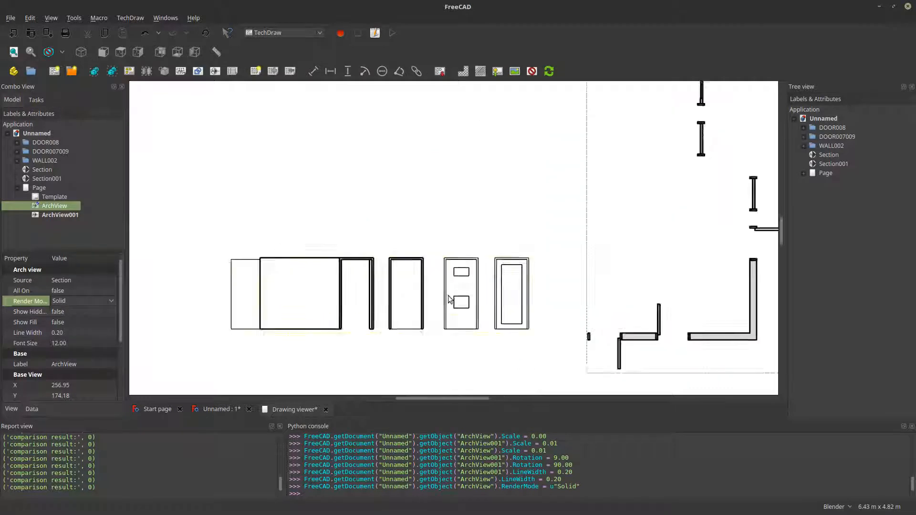
Set the render mode of the elevation view ArchView001 to Solid
{"action": "scroll", "coordinate": [448, 295], "scroll_direction": "up", "scroll_amount": 3}
{"action": "left_click_drag", "start_coordinate": [448, 295], "coordinate": [446, 257]}
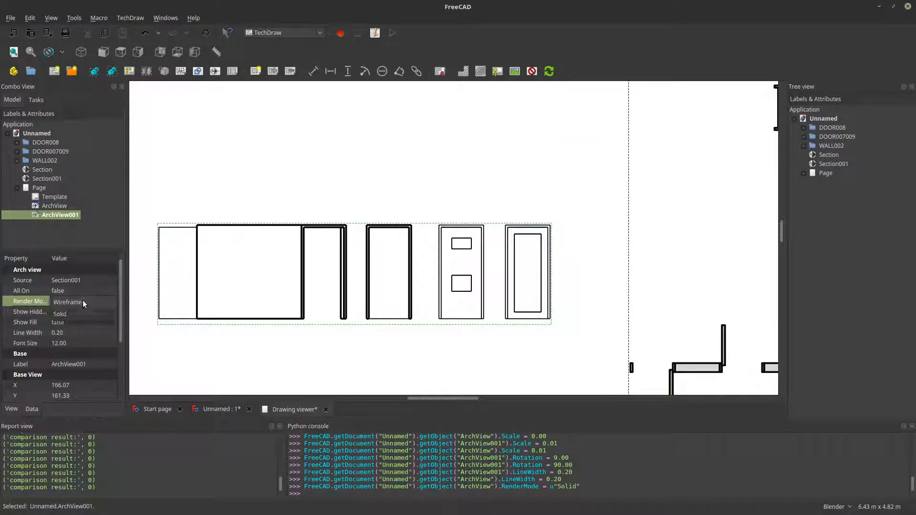
{"action": "left_click", "coordinate": [82, 300]}
{"action": "left_click", "coordinate": [78, 310]}
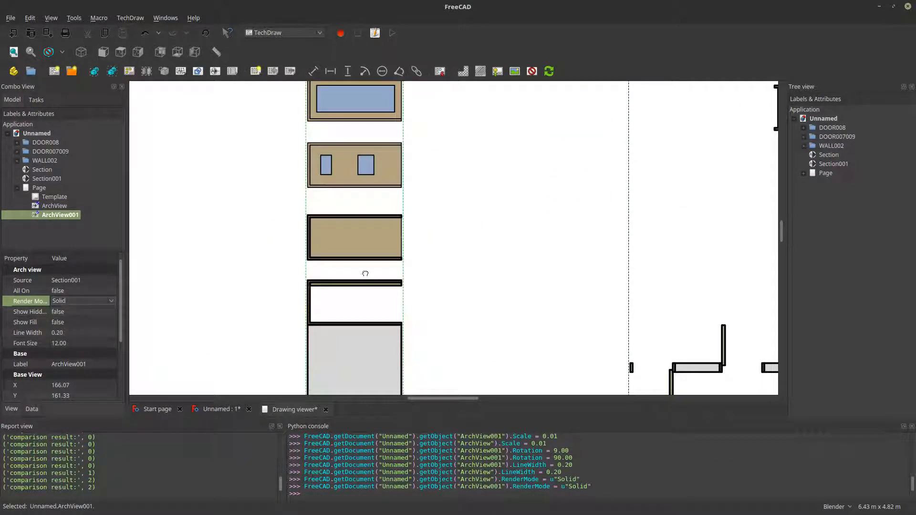
{"action": "scroll", "coordinate": [365, 274], "scroll_direction": "down", "scroll_amount": 3}
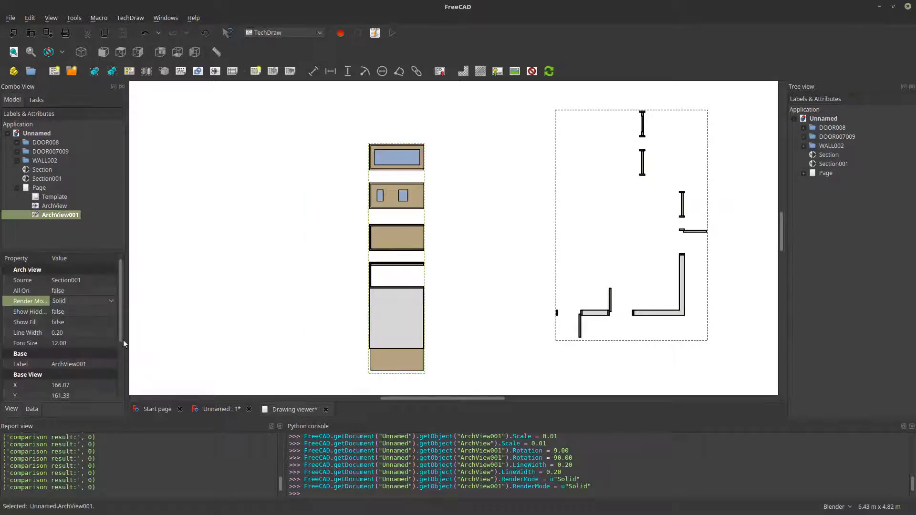
Set the rotation of the elevation view ArchView001 to 0
{"action": "scroll", "coordinate": [95, 360], "scroll_direction": "down", "scroll_amount": 3}
{"action": "left_click", "coordinate": [89, 322]}
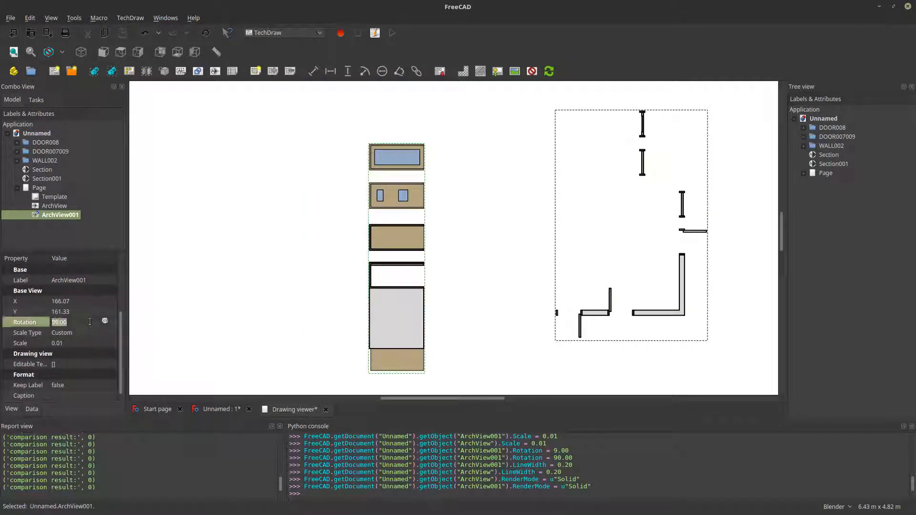
{"action": "type", "text": "0"}
{"action": "left_click", "coordinate": [430, 316]}
{"action": "scroll", "coordinate": [491, 262], "scroll_direction": "up", "scroll_amount": 5}
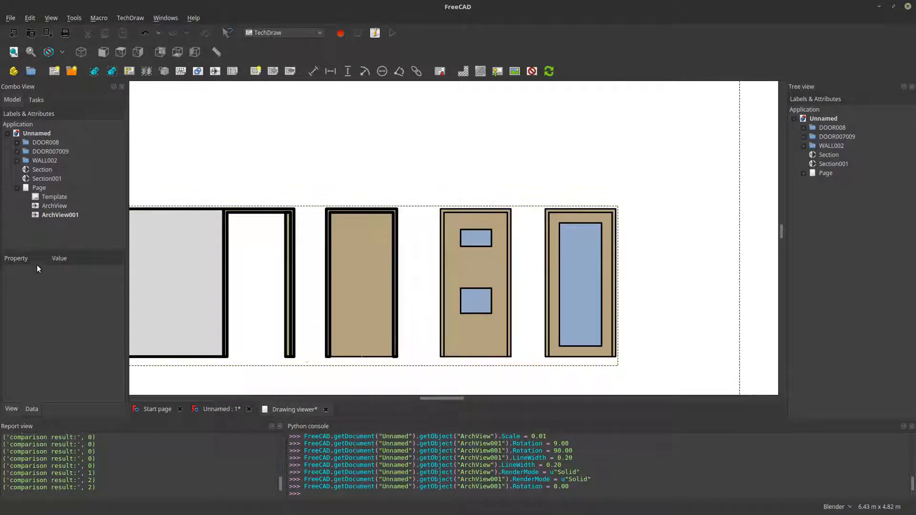
Return to the 3D model in the Arch workbench and set the working plane to XY (top)
{"action": "left_click", "coordinate": [222, 409]}
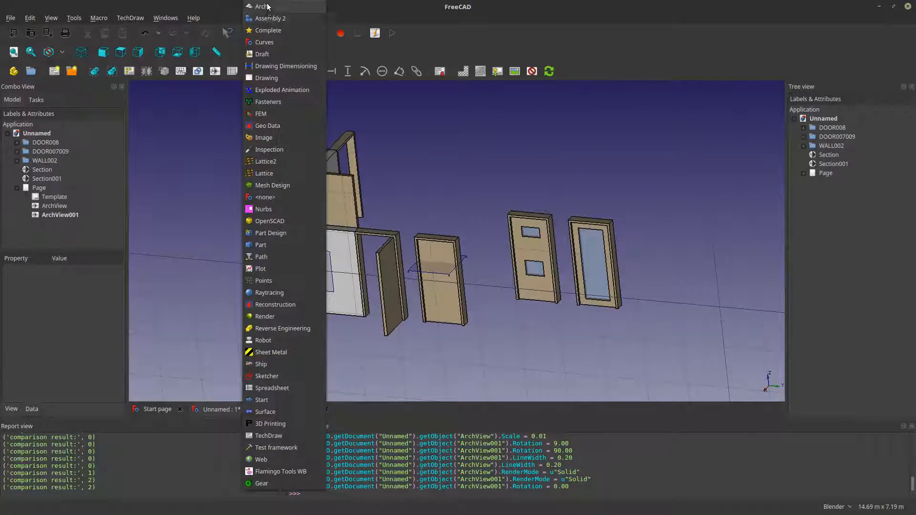
{"action": "left_click", "coordinate": [261, 6]}
{"action": "left_click", "coordinate": [51, 72]}
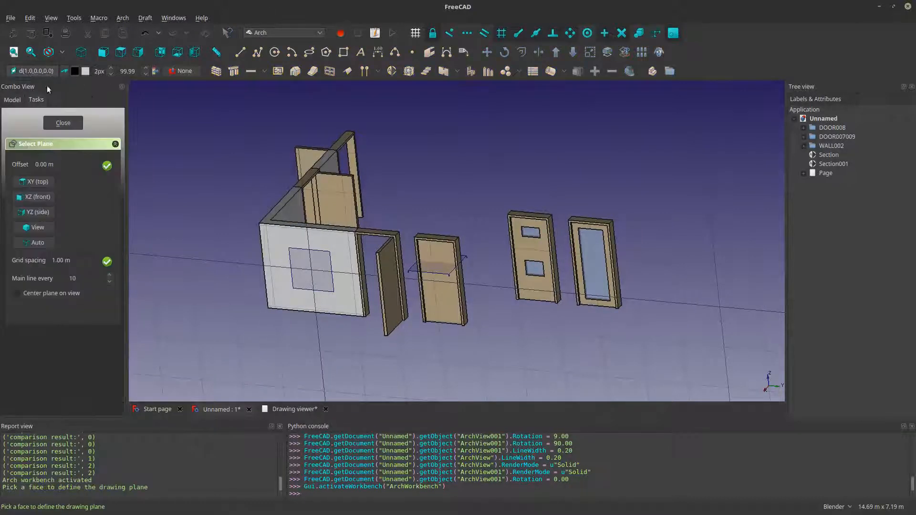
{"action": "left_click", "coordinate": [41, 184]}
Align the working plane to the large inner face of the wall beside the open doorway
{"action": "middle_click_drag", "start_coordinate": [325, 188], "coordinate": [416, 231]}
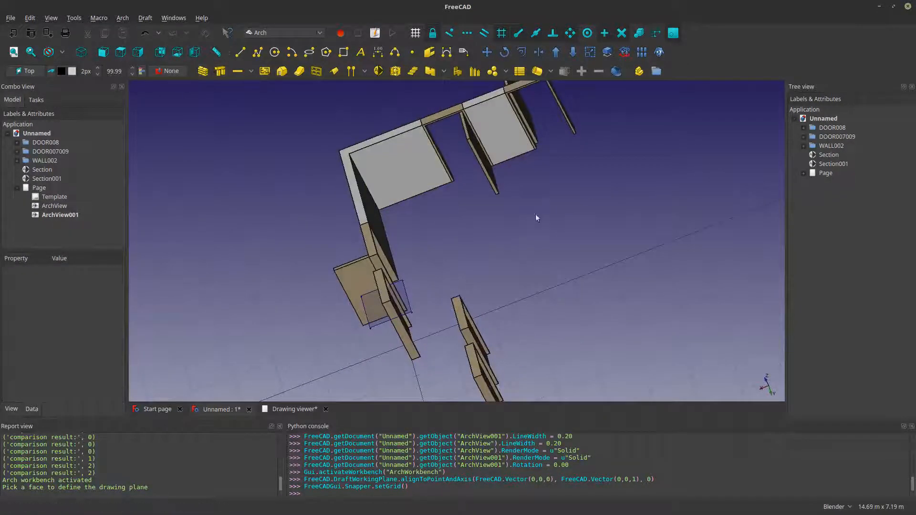
{"action": "middle_click_drag", "start_coordinate": [536, 217], "coordinate": [365, 159]}
{"action": "scroll", "coordinate": [371, 277], "scroll_direction": "up", "scroll_amount": 4}
{"action": "scroll", "coordinate": [365, 158], "scroll_direction": "down", "scroll_amount": 2}
{"action": "left_click", "coordinate": [424, 191]}
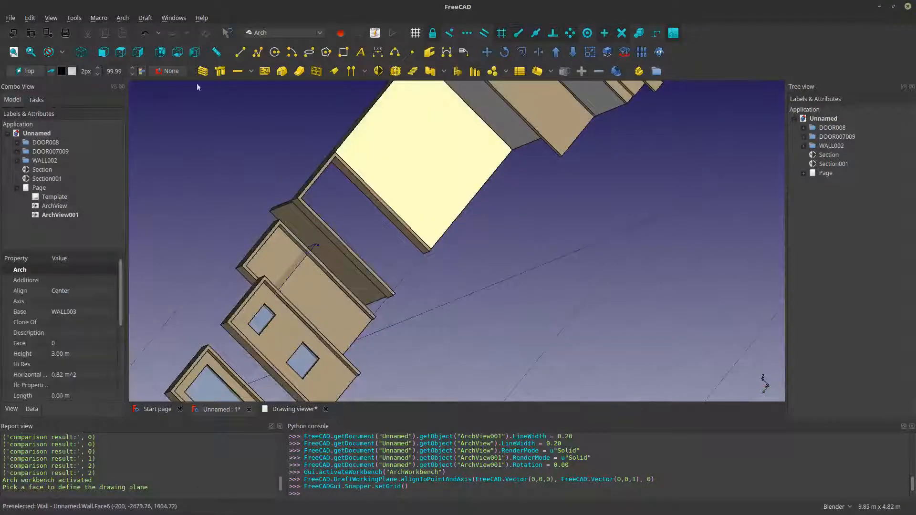
{"action": "left_click", "coordinate": [28, 74]}
{"action": "middle_click_drag", "start_coordinate": [486, 205], "coordinate": [470, 256]}
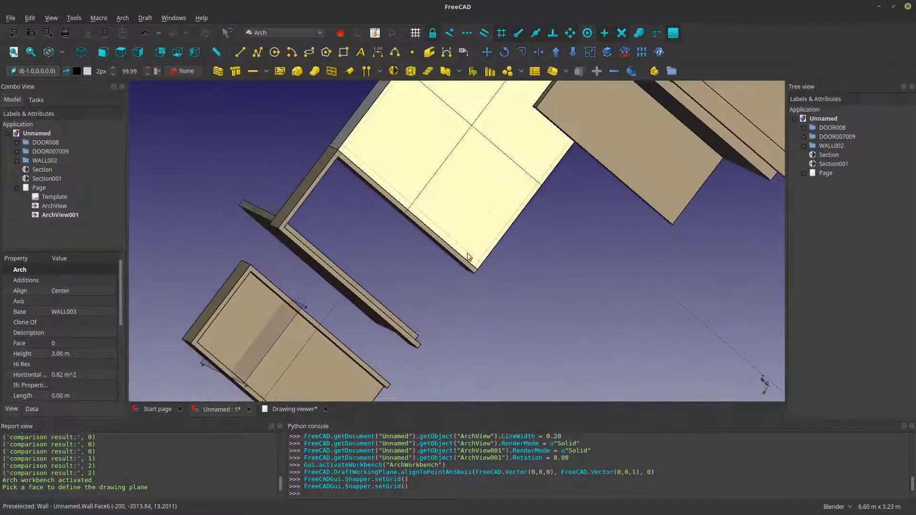
Dimension the wall's height from its upper to its lower corner beside the doorway, placing the dimension line on the wall face
{"action": "left_click", "coordinate": [378, 51]}
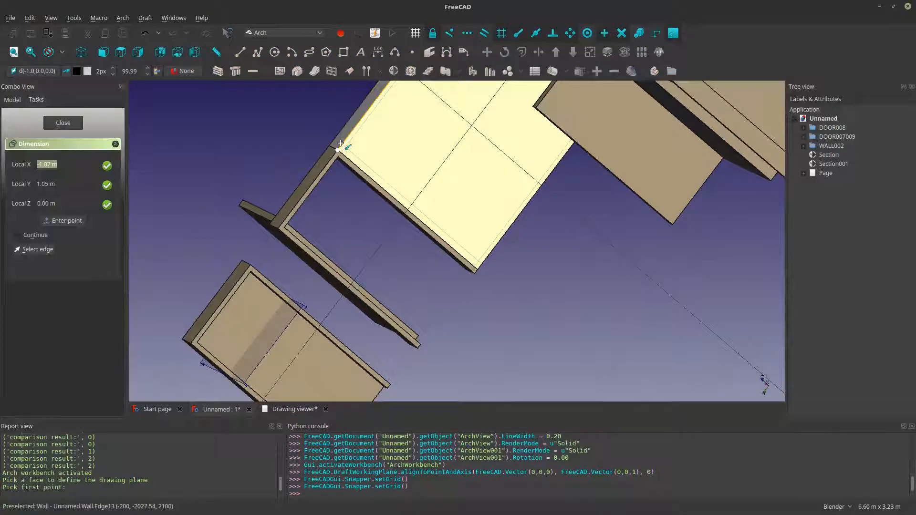
{"action": "left_click", "coordinate": [398, 178]}
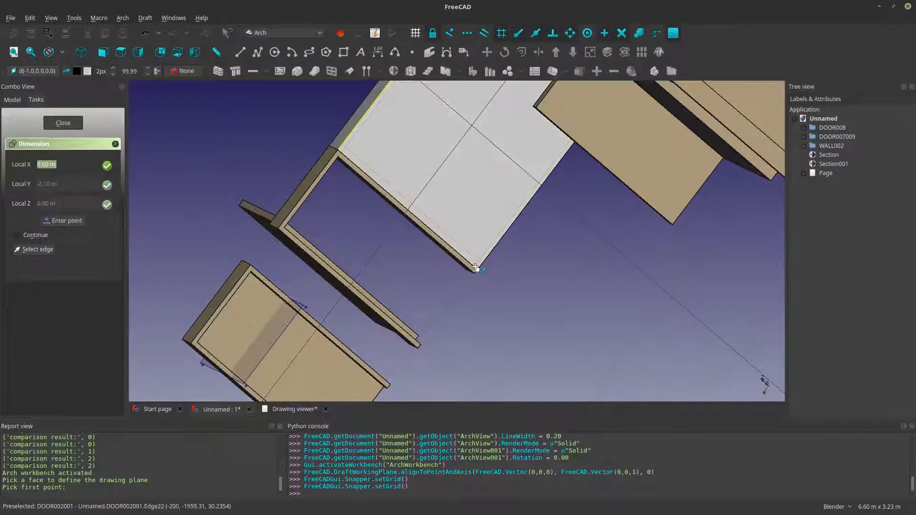
{"action": "left_click", "coordinate": [478, 252]}
{"action": "left_click", "coordinate": [470, 212]}
Examine the height dimension on the wall and the neighbouring doors from several angles
{"action": "scroll", "coordinate": [464, 222], "scroll_direction": "up", "scroll_amount": 4}
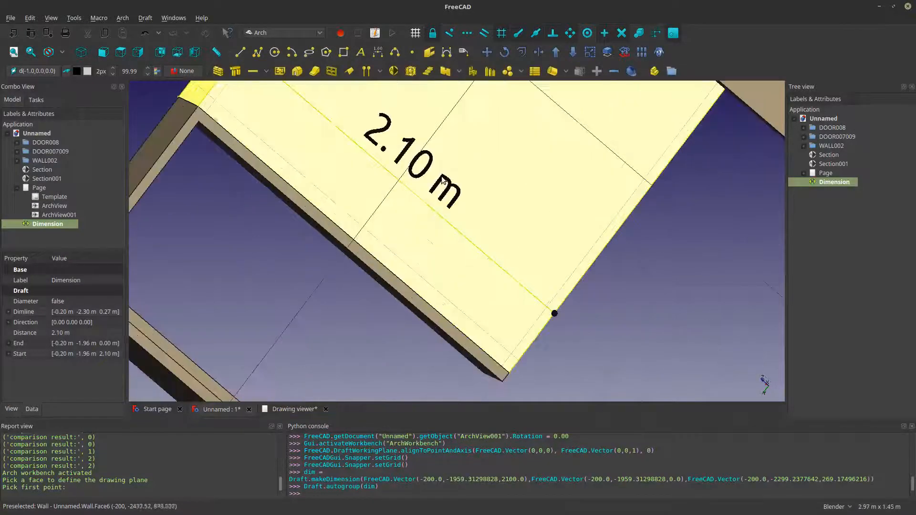
{"action": "middle_click_drag", "start_coordinate": [463, 228], "coordinate": [532, 239], "text": "shift"}
{"action": "scroll", "coordinate": [520, 215], "scroll_direction": "down", "scroll_amount": 4}
{"action": "middle_click_drag", "start_coordinate": [429, 185], "coordinate": [454, 172]}
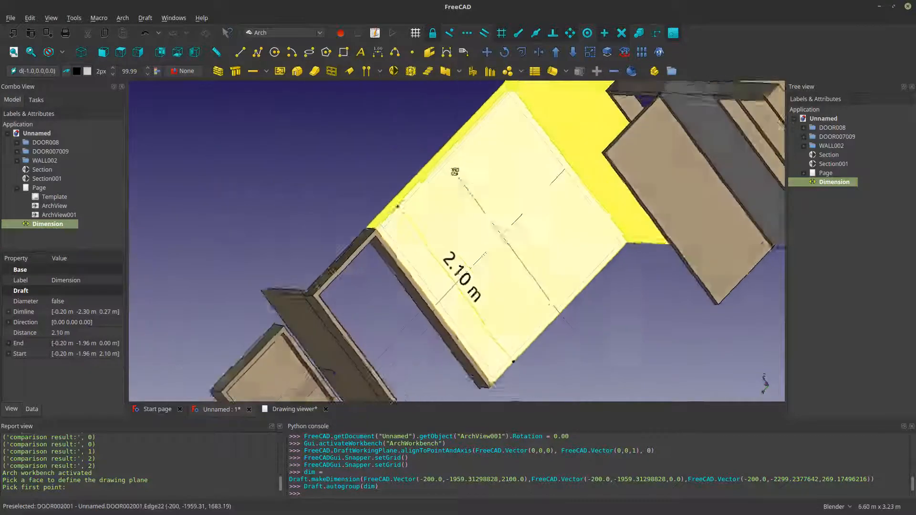
{"action": "scroll", "coordinate": [453, 171], "scroll_direction": "down", "scroll_amount": 2}
{"action": "middle_click_drag", "start_coordinate": [528, 205], "coordinate": [489, 212]}
{"action": "scroll", "coordinate": [489, 211], "scroll_direction": "up", "scroll_amount": 4}
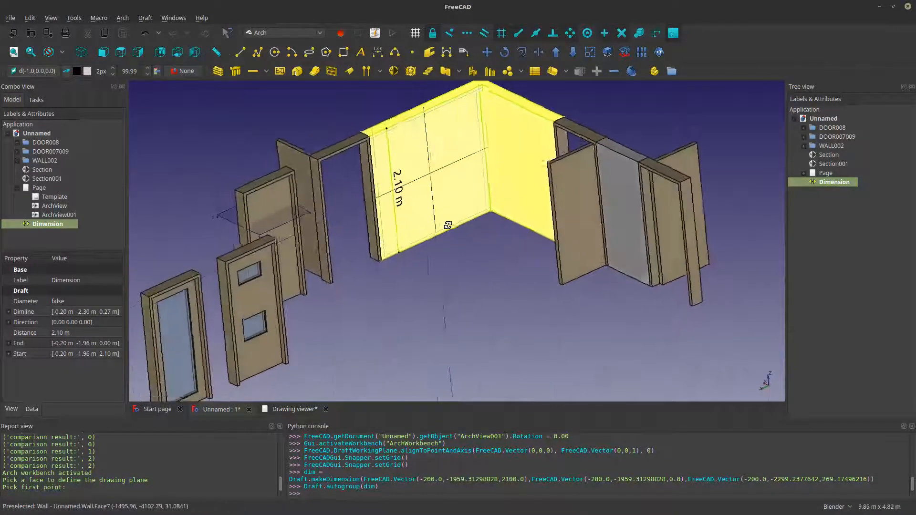
{"action": "middle_click_drag", "start_coordinate": [426, 228], "coordinate": [527, 218]}
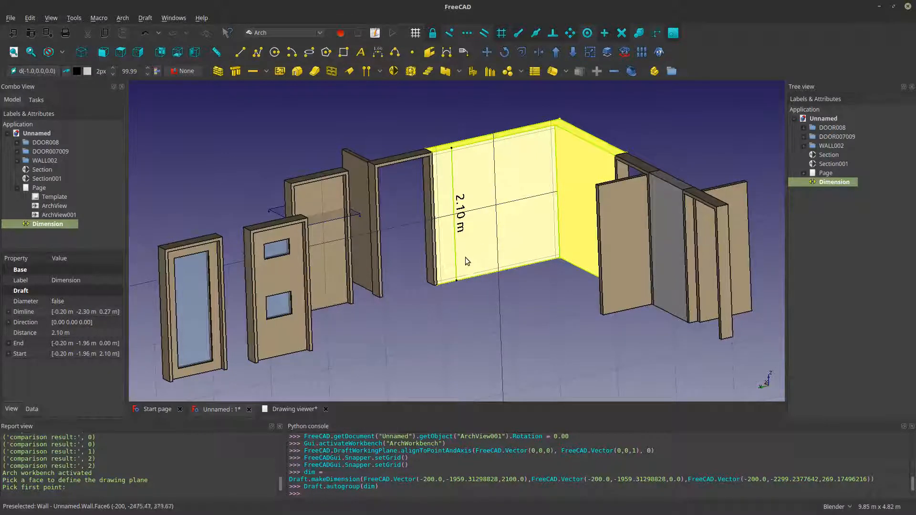
{"action": "middle_click_drag", "start_coordinate": [449, 294], "coordinate": [437, 289]}
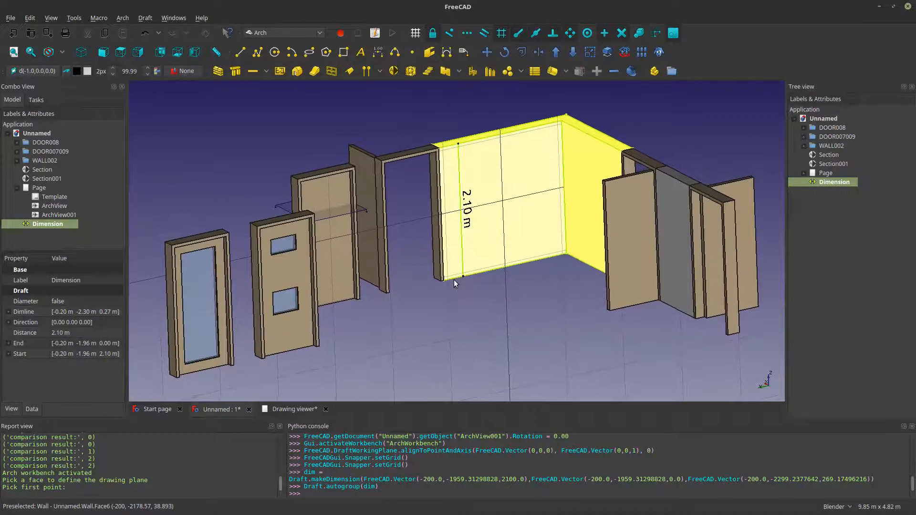
{"action": "left_click", "coordinate": [419, 308]}
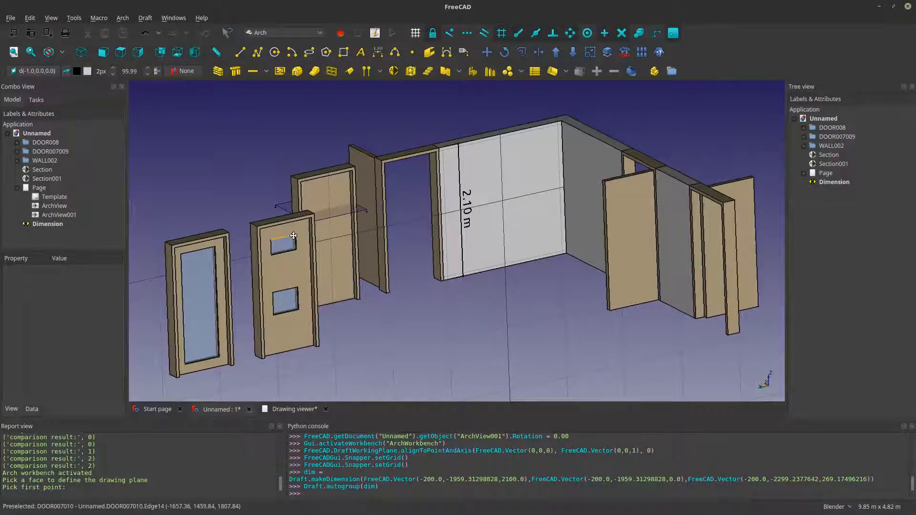
{"action": "middle_click_drag", "start_coordinate": [319, 218], "coordinate": [461, 214], "text": "shift"}
{"action": "scroll", "coordinate": [314, 211], "scroll_direction": "up", "scroll_amount": 4}
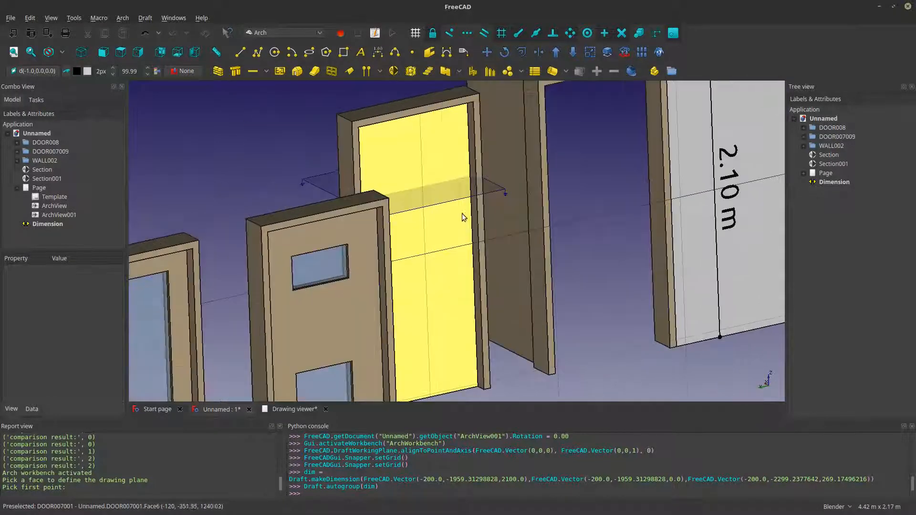
{"action": "scroll", "coordinate": [461, 214], "scroll_direction": "down", "scroll_amount": 2}
{"action": "middle_click_drag", "start_coordinate": [560, 235], "coordinate": [491, 238], "text": "shift"}
{"action": "scroll", "coordinate": [491, 238], "scroll_direction": "down", "scroll_amount": 2}
{"action": "middle_click_drag", "start_coordinate": [645, 239], "coordinate": [583, 259], "text": "shift"}
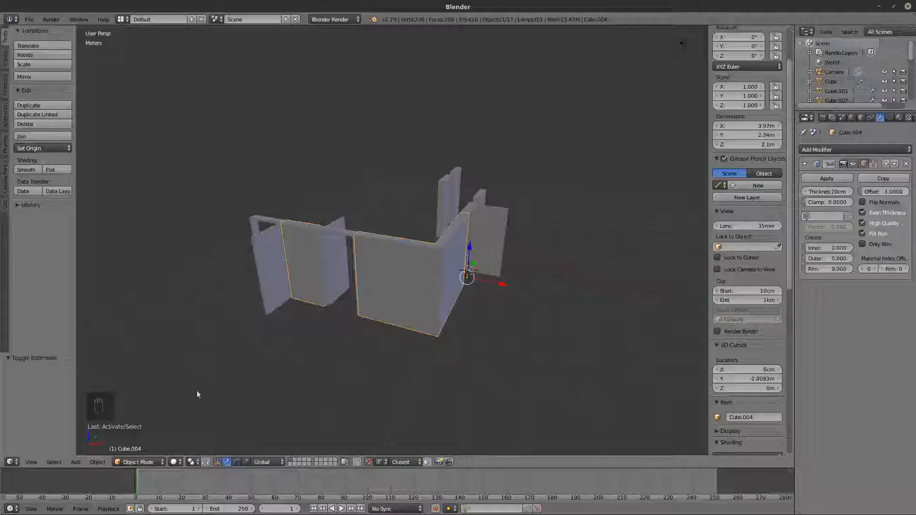
Switch to Blender and inspect the wall Cube.004 in Edit Mode to see its editable base faces
{"action": "middle_click_drag", "start_coordinate": [199, 395], "coordinate": [357, 330]}
{"action": "middle_click_drag", "start_coordinate": [297, 242], "coordinate": [336, 259]}
{"action": "key", "text": "Tab"}
{"action": "key", "text": "Tab"}
{"action": "key", "text": "Tab"}
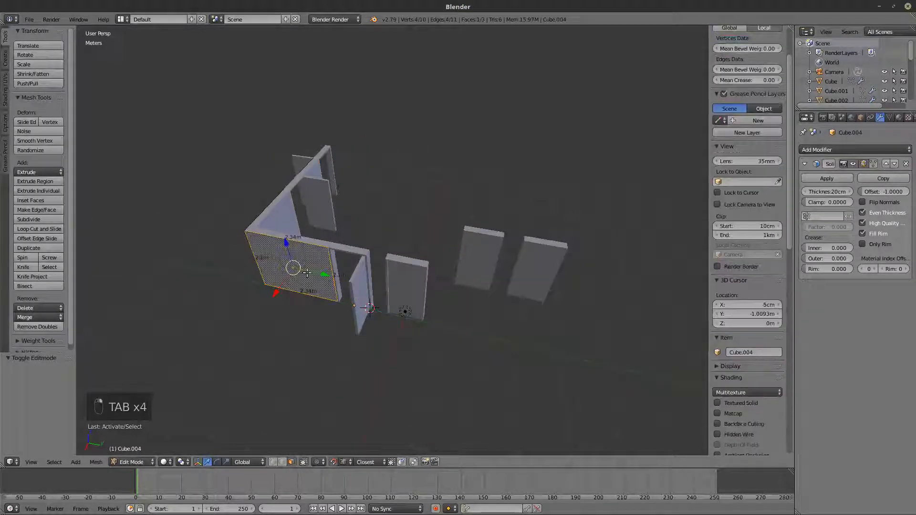
{"action": "key", "text": "Tab"}
Select the open door Cube.002 and examine its frame and leaf in wireframe and solid display
{"action": "middle_click_drag", "start_coordinate": [362, 305], "coordinate": [325, 231]}
{"action": "right_click", "coordinate": [328, 253]}
{"action": "key", "text": "z"}
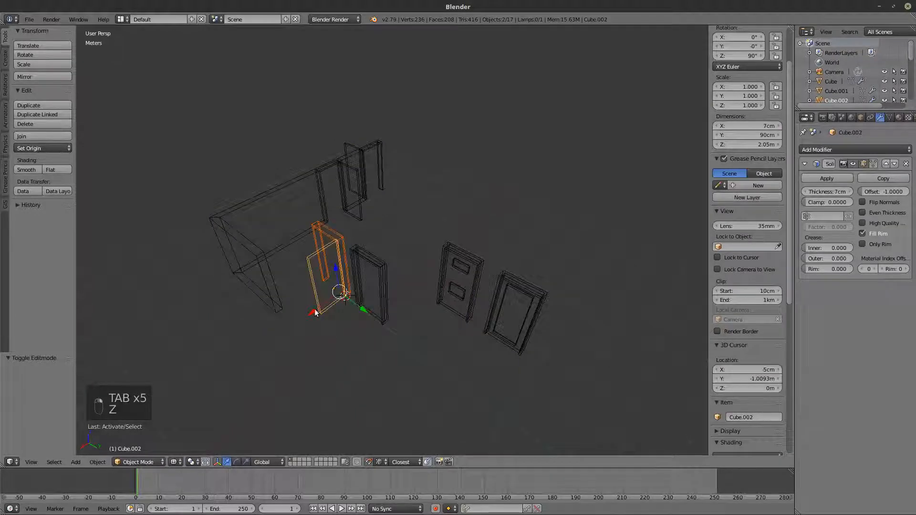
{"action": "left_click_drag", "start_coordinate": [313, 312], "coordinate": [277, 308]}
{"action": "key", "text": "z"}
{"action": "middle_click_drag", "start_coordinate": [388, 255], "coordinate": [449, 277]}
{"action": "scroll", "coordinate": [331, 280], "scroll_direction": "up", "scroll_amount": 2}
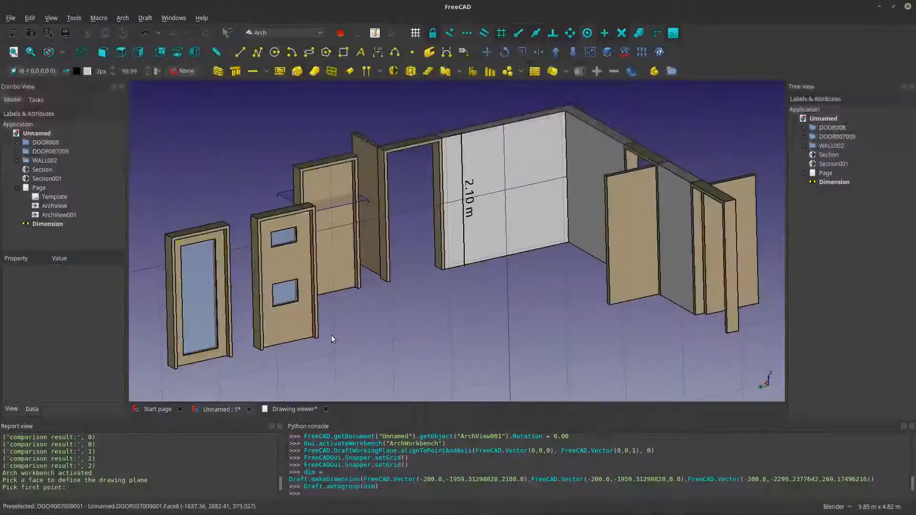
Switch back to FreeCAD and expand the DOOR007009 group to view its door parts
{"action": "scroll", "coordinate": [419, 217], "scroll_direction": "down", "scroll_amount": 5}
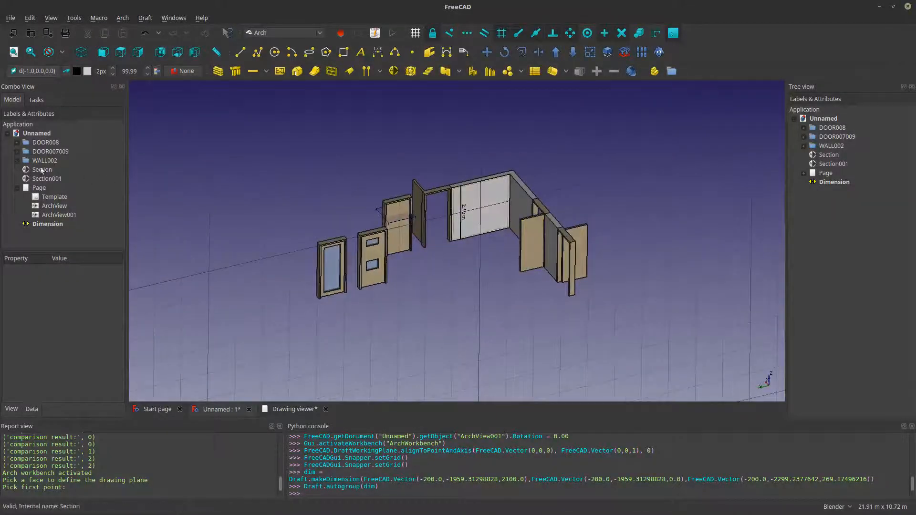
{"action": "left_click", "coordinate": [17, 151]}
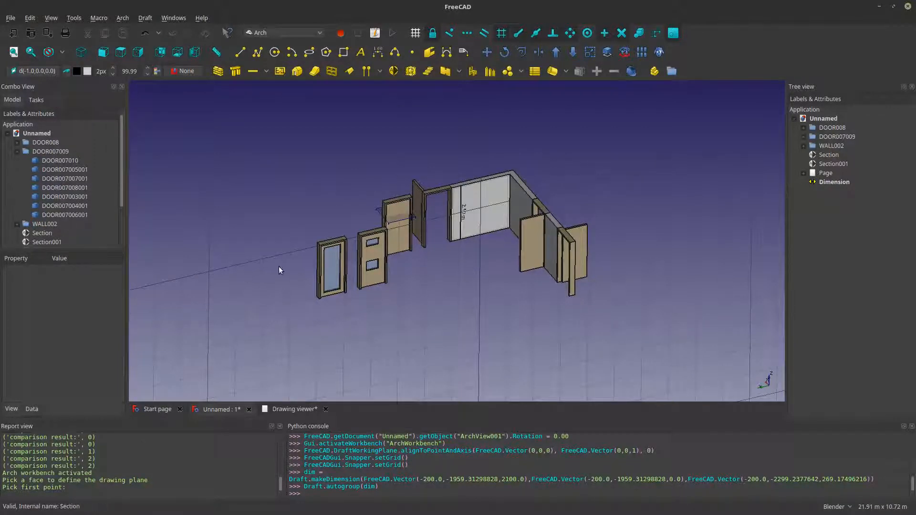
{"action": "middle_click_drag", "start_coordinate": [281, 268], "coordinate": [141, 282]}
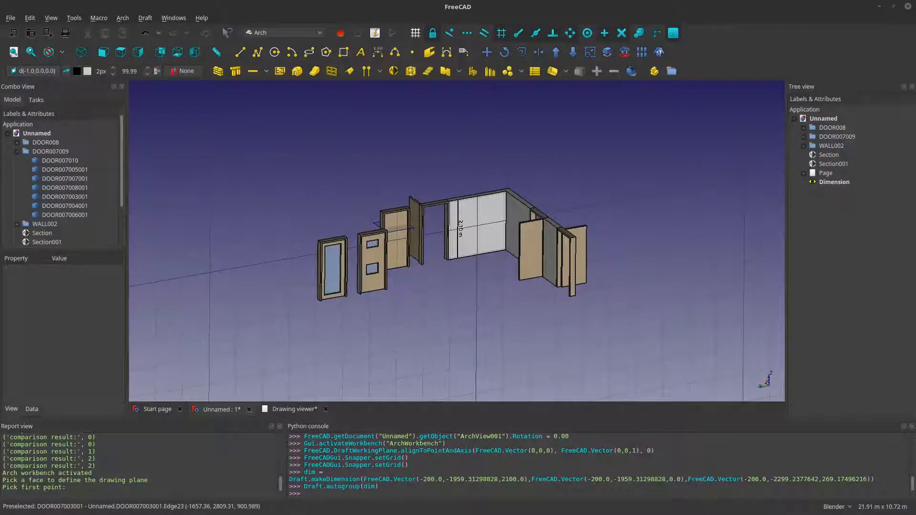